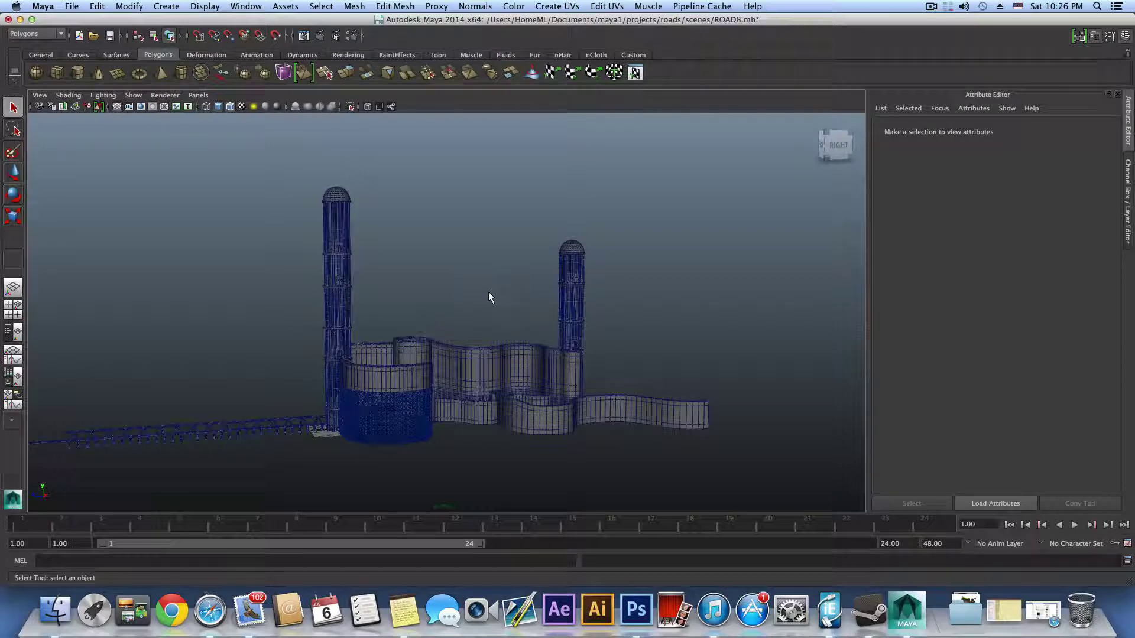
Examine the whole road structure from several angles, including the winding road walls, towers, cylinder and bridge
{"action": "left_click_drag", "start_coordinate": [483, 299], "coordinate": [455, 329], "text": "alt"}
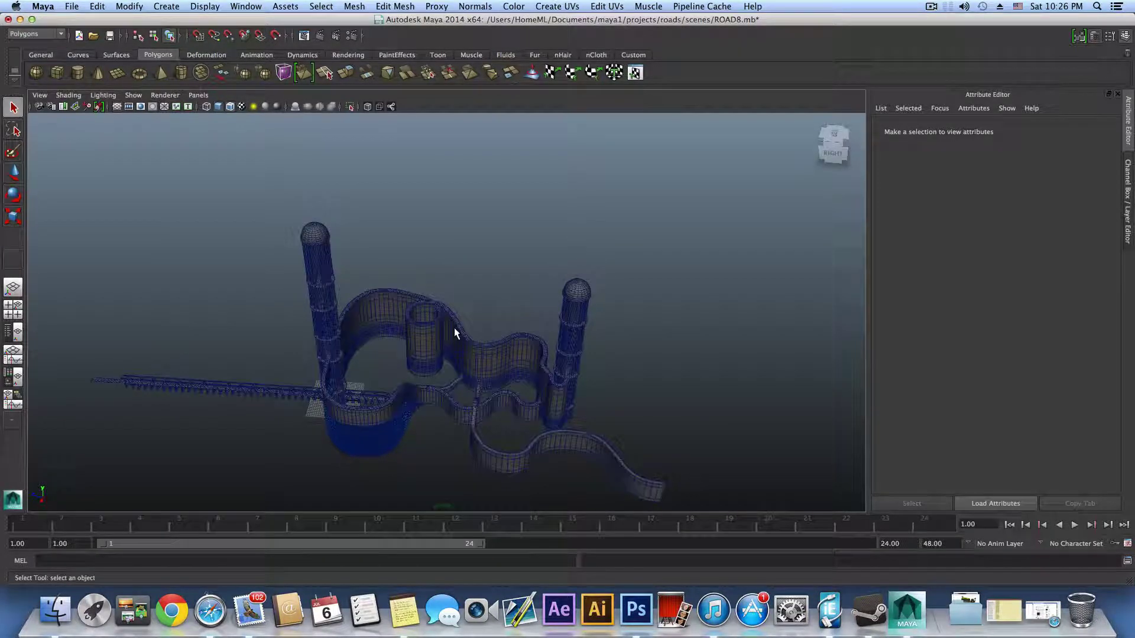
{"action": "middle_click_drag", "start_coordinate": [456, 410], "coordinate": [316, 360], "text": "alt"}
{"action": "right_click_drag", "start_coordinate": [314, 357], "coordinate": [555, 420], "text": "alt"}
{"action": "left_click_drag", "start_coordinate": [552, 420], "coordinate": [504, 401], "text": "alt"}
{"action": "mouse_move", "coordinate": [490, 393]}
{"action": "middle_mouse_down", "text": "alt"}
{"action": "mouse_move", "coordinate": [480, 343]}
{"action": "mouse_move", "coordinate": [489, 374]}
{"action": "middle_mouse_up", "text": "alt"}
{"action": "left_click_drag", "start_coordinate": [488, 374], "coordinate": [411, 403], "text": "alt"}
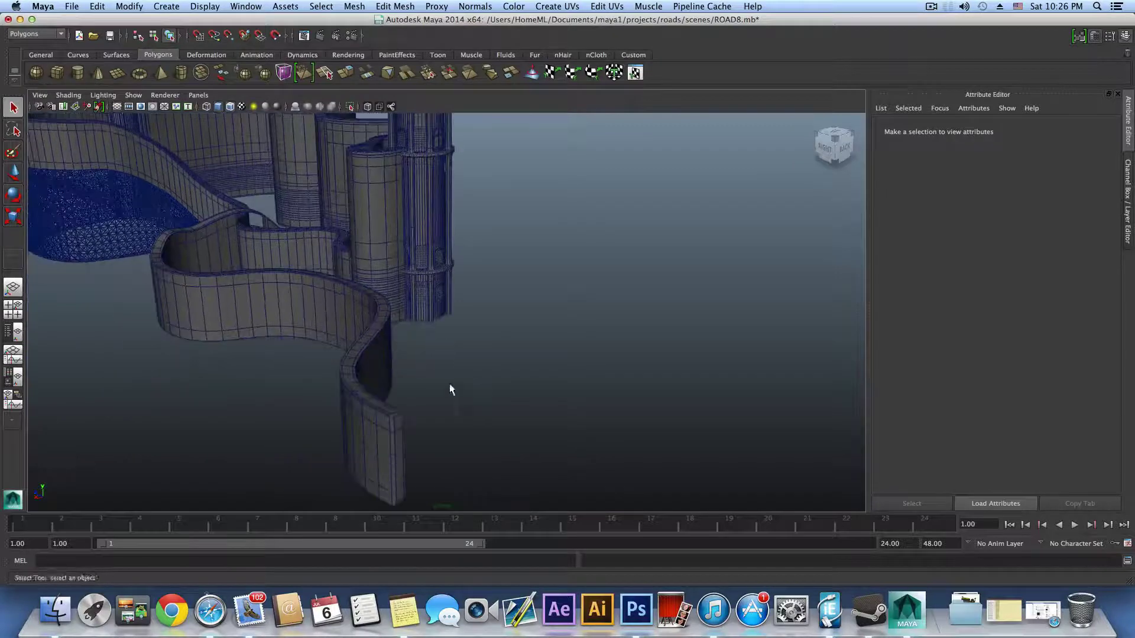
{"action": "middle_click_drag", "start_coordinate": [502, 393], "coordinate": [545, 394], "text": "alt"}
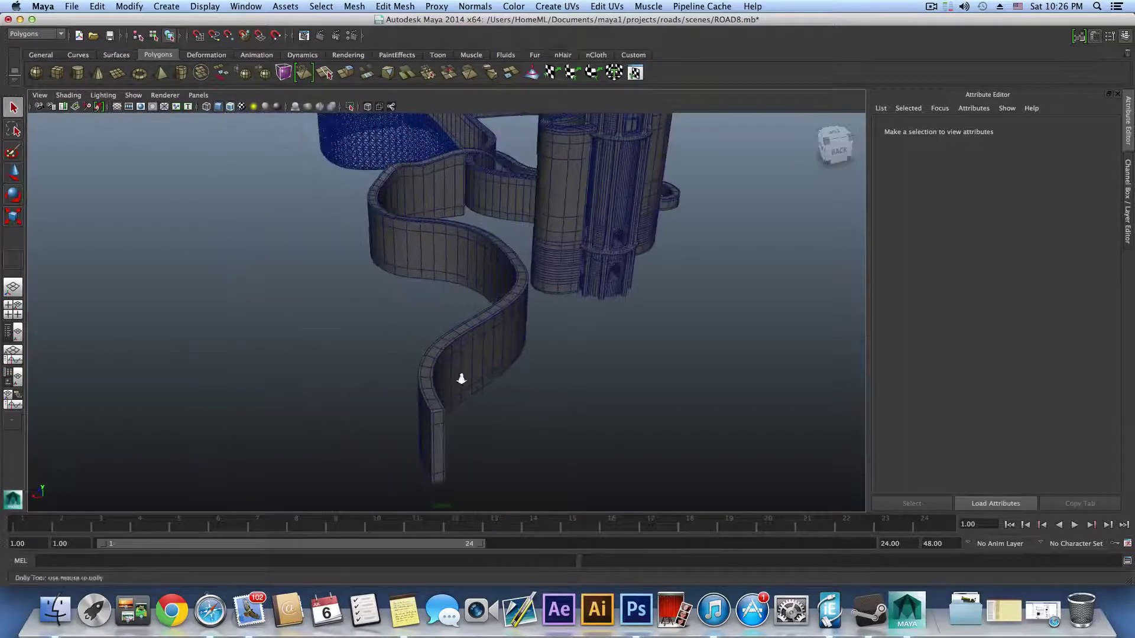
{"action": "right_click_drag", "start_coordinate": [461, 379], "coordinate": [519, 349], "text": "alt"}
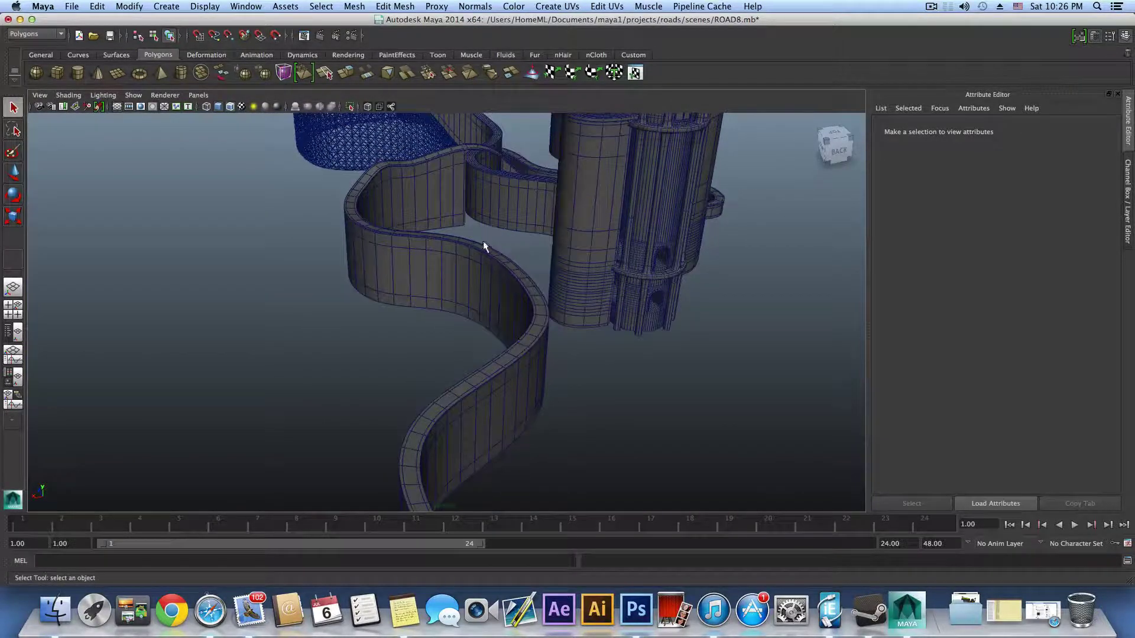
{"action": "left_click_drag", "start_coordinate": [413, 413], "coordinate": [337, 446], "text": "alt"}
{"action": "middle_click_drag", "start_coordinate": [337, 446], "coordinate": [482, 418], "text": "alt"}
{"action": "left_click_drag", "start_coordinate": [342, 392], "coordinate": [603, 445], "text": "alt"}
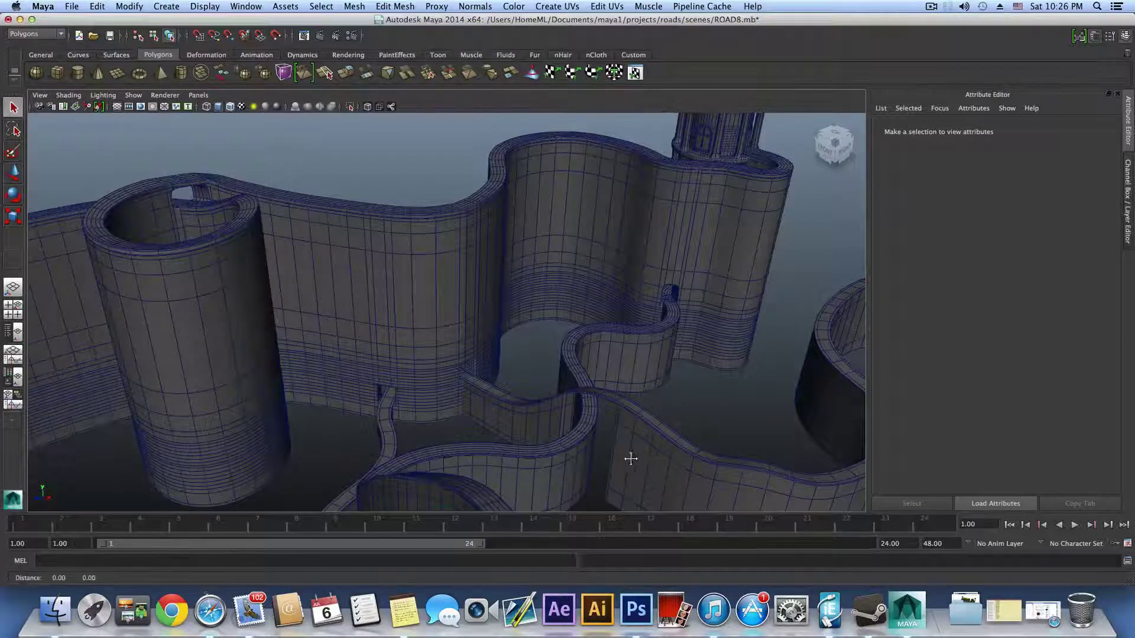
{"action": "mouse_move", "coordinate": [628, 456]}
{"action": "left_mouse_down", "text": "alt"}
{"action": "mouse_move", "coordinate": [628, 385]}
{"action": "mouse_move", "coordinate": [311, 392]}
{"action": "mouse_move", "coordinate": [506, 385]}
{"action": "mouse_move", "coordinate": [577, 357]}
{"action": "mouse_move", "coordinate": [482, 352]}
{"action": "mouse_move", "coordinate": [478, 399]}
{"action": "mouse_move", "coordinate": [473, 377]}
{"action": "left_mouse_up", "text": "alt"}
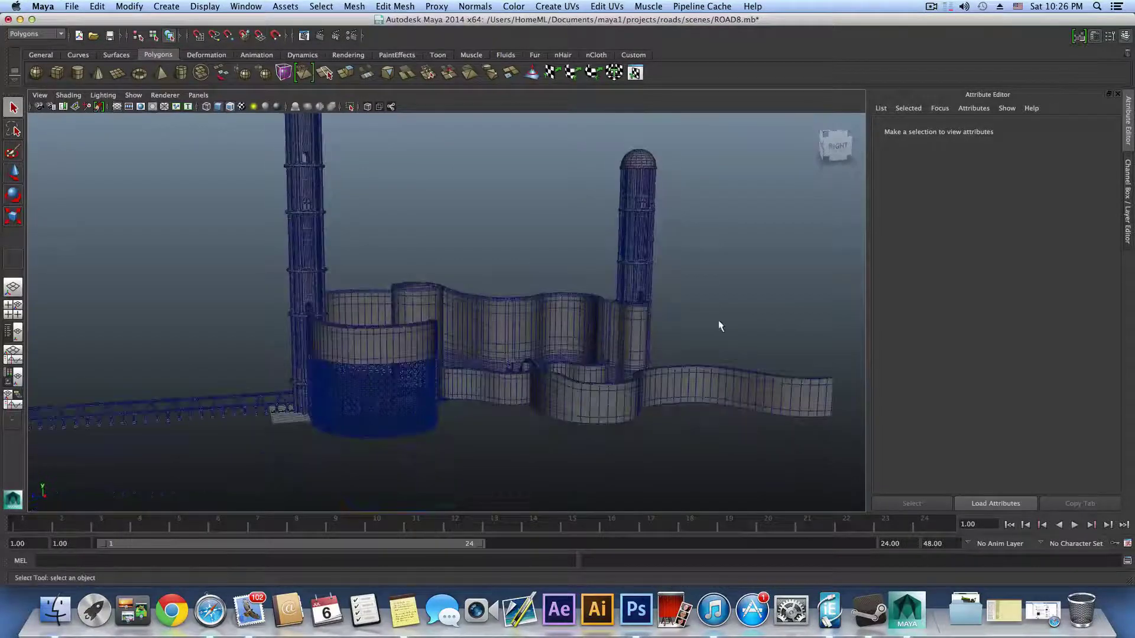
Show the Layer Editor and hide the BRIDGE2, BRIDG, road2, road1 and caps layers
{"action": "left_click", "coordinate": [1126, 36]}
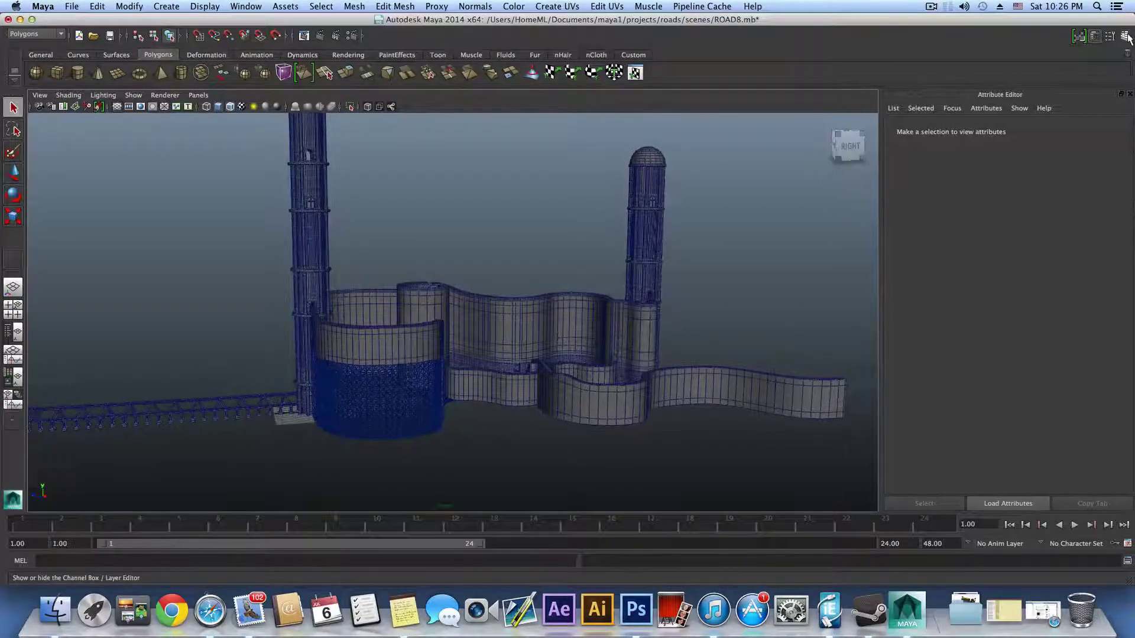
{"action": "left_click", "coordinate": [1126, 35]}
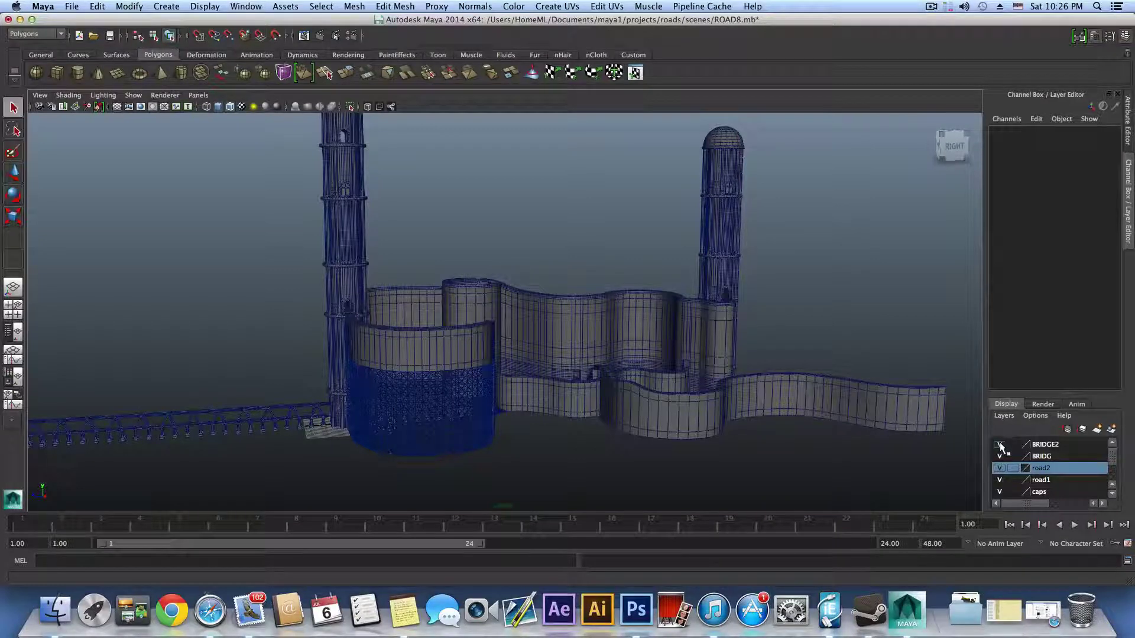
{"action": "left_click", "coordinate": [999, 444]}
{"action": "left_click", "coordinate": [999, 456]}
{"action": "left_click", "coordinate": [999, 468]}
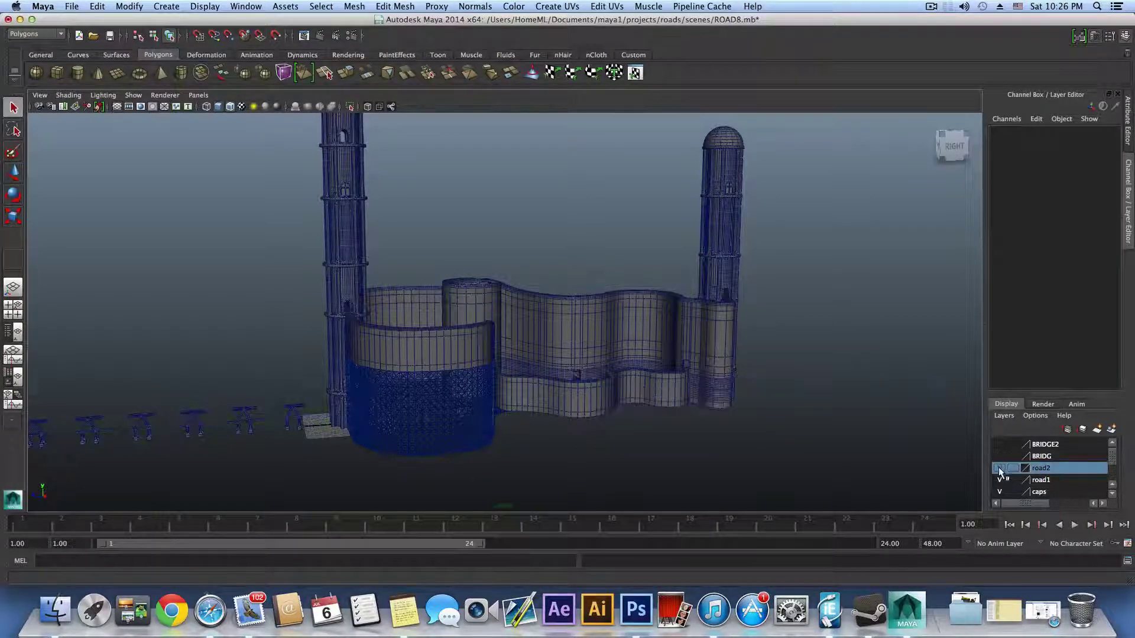
{"action": "left_click", "coordinate": [999, 480]}
{"action": "left_click", "coordinate": [999, 491]}
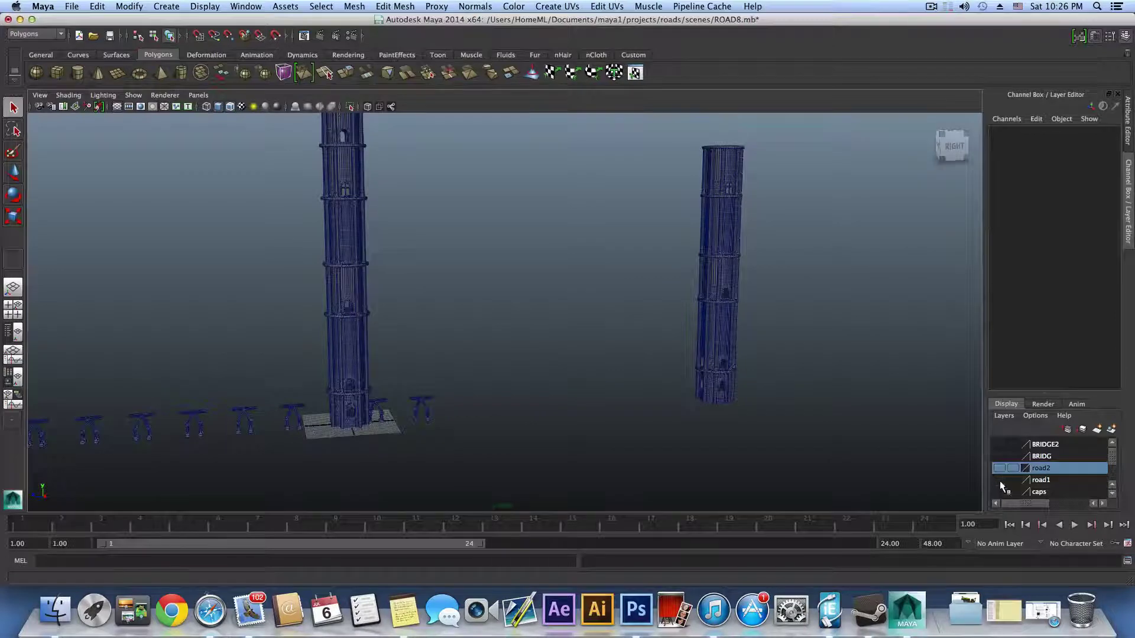
Hide the windows, pillar and tower layers as well
{"action": "scroll", "coordinate": [1000, 482], "scroll_direction": "down", "scroll_amount": 4}
{"action": "left_click", "coordinate": [999, 456]}
{"action": "left_click", "coordinate": [999, 468]}
{"action": "left_click", "coordinate": [999, 480]}
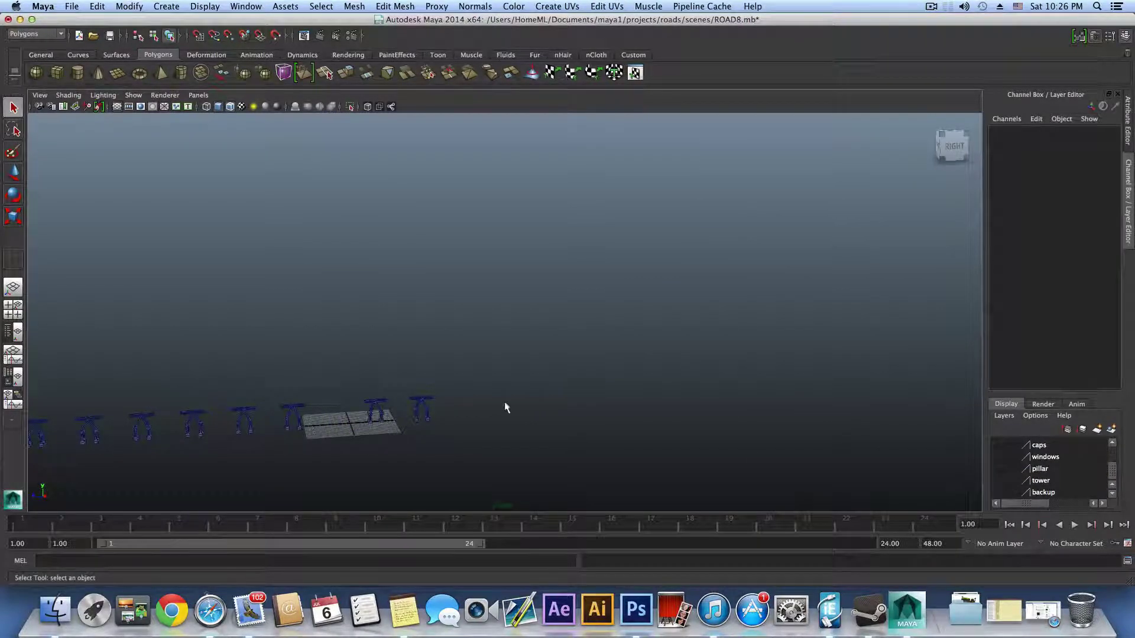
{"action": "scroll", "coordinate": [502, 406], "scroll_direction": "down", "scroll_amount": 4}
Select the row of bridge supports, check the contents of BRIDGE2 and BRIDG, and add the supports to the hidden BRIDGE2 layer
{"action": "left_click_drag", "start_coordinate": [176, 320], "coordinate": [608, 433]}
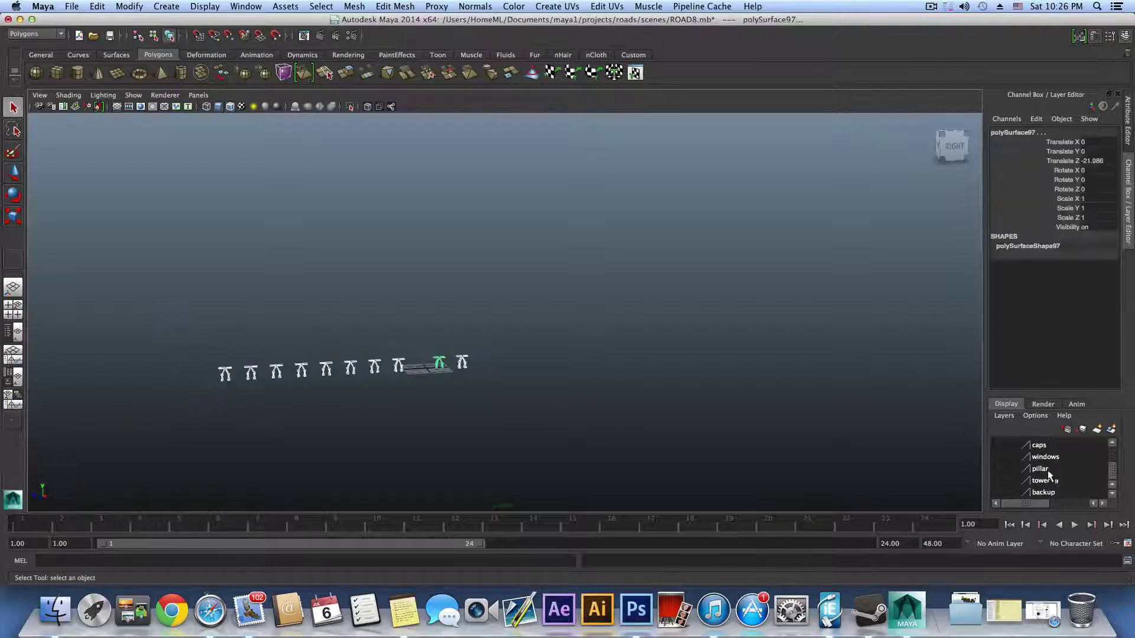
{"action": "scroll", "coordinate": [1043, 457], "scroll_direction": "up", "scroll_amount": 4}
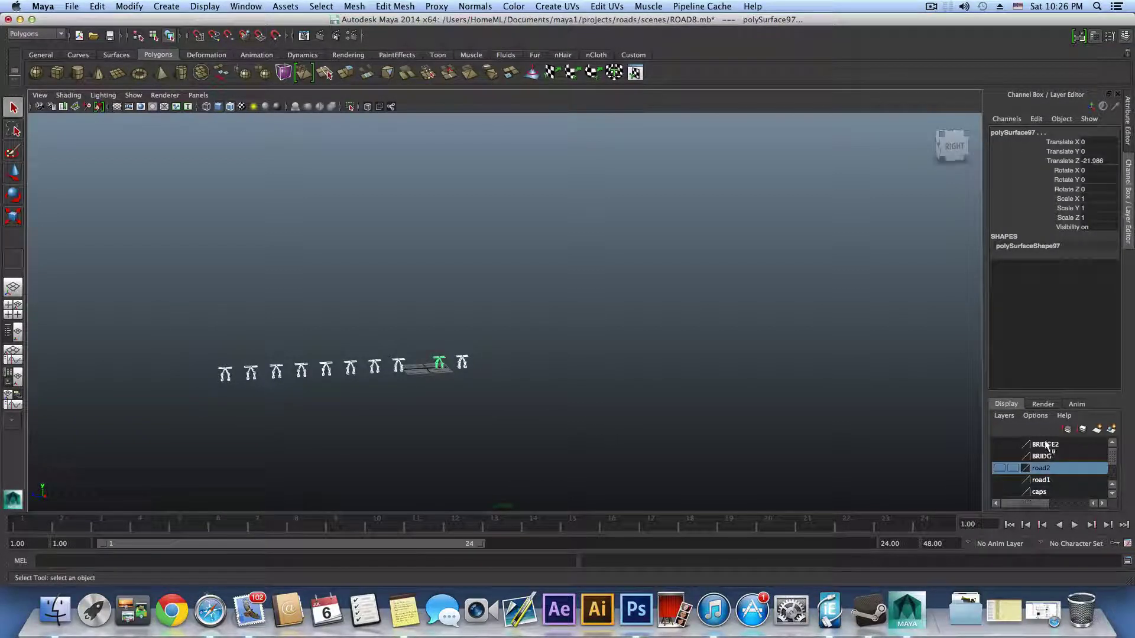
{"action": "right_click", "coordinate": [1045, 441]}
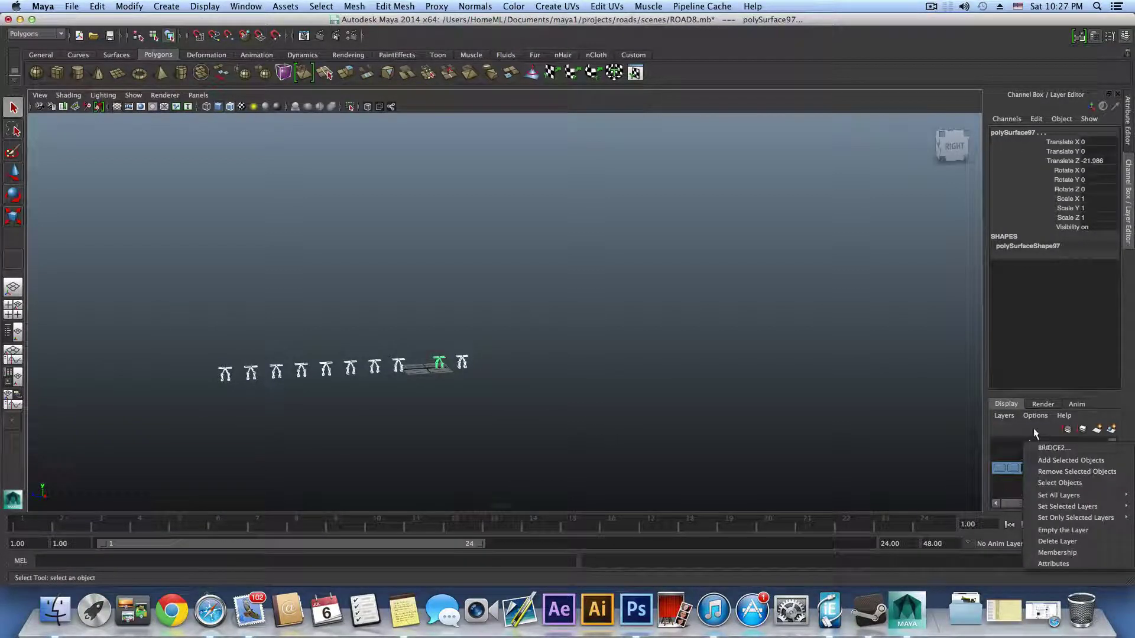
{"action": "left_click", "coordinate": [999, 444]}
{"action": "left_click", "coordinate": [999, 444]}
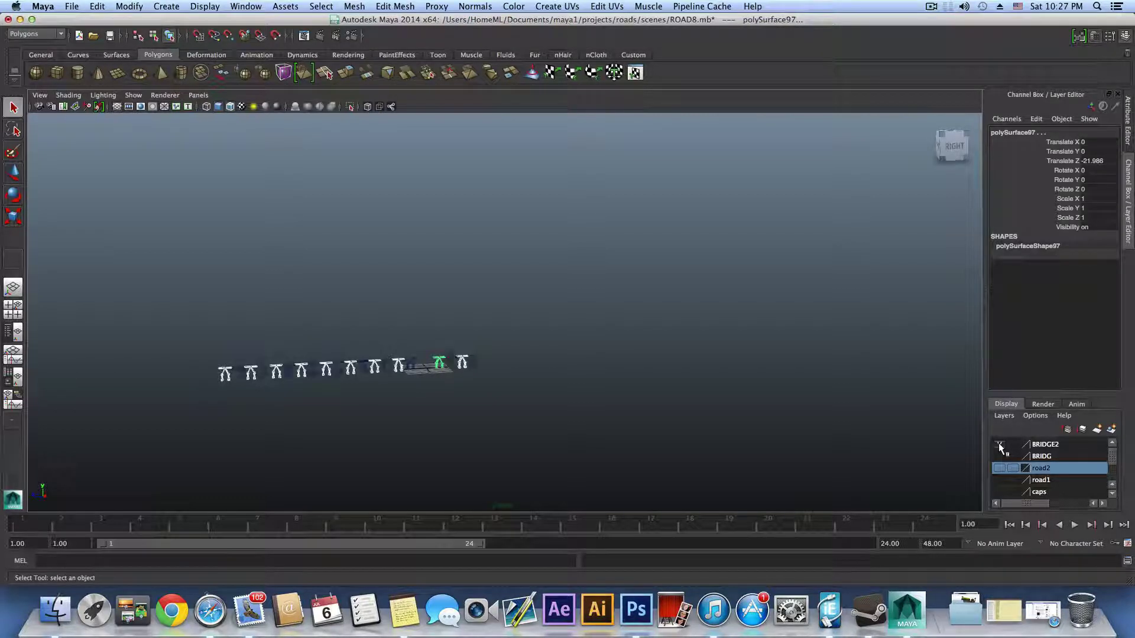
{"action": "left_click", "coordinate": [999, 444]}
{"action": "left_click", "coordinate": [999, 455]}
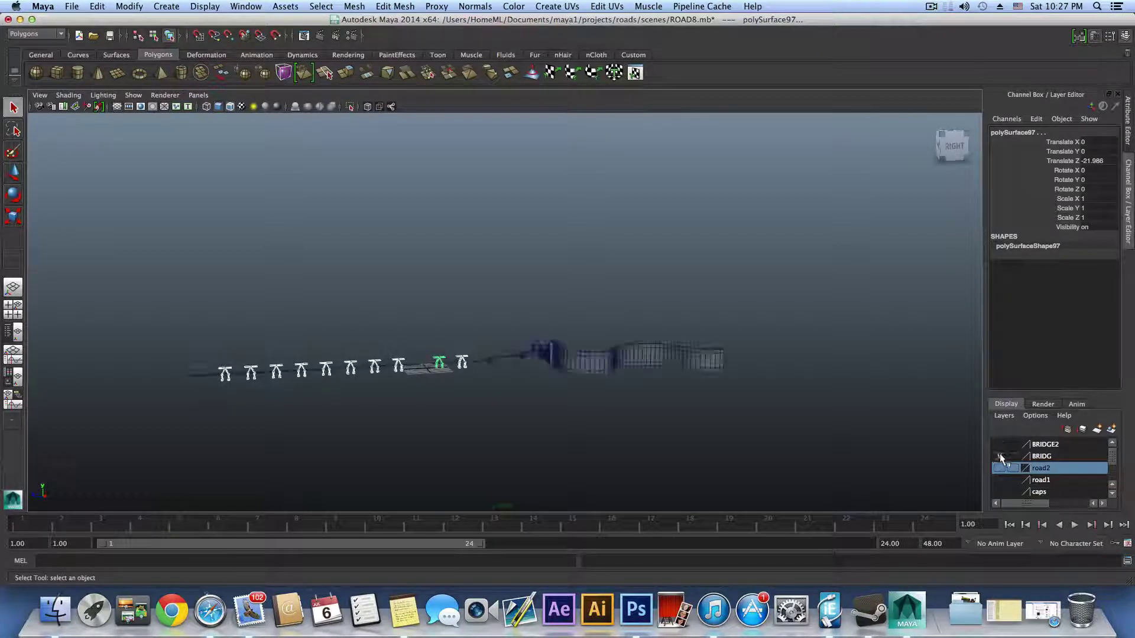
{"action": "left_click", "coordinate": [999, 444]}
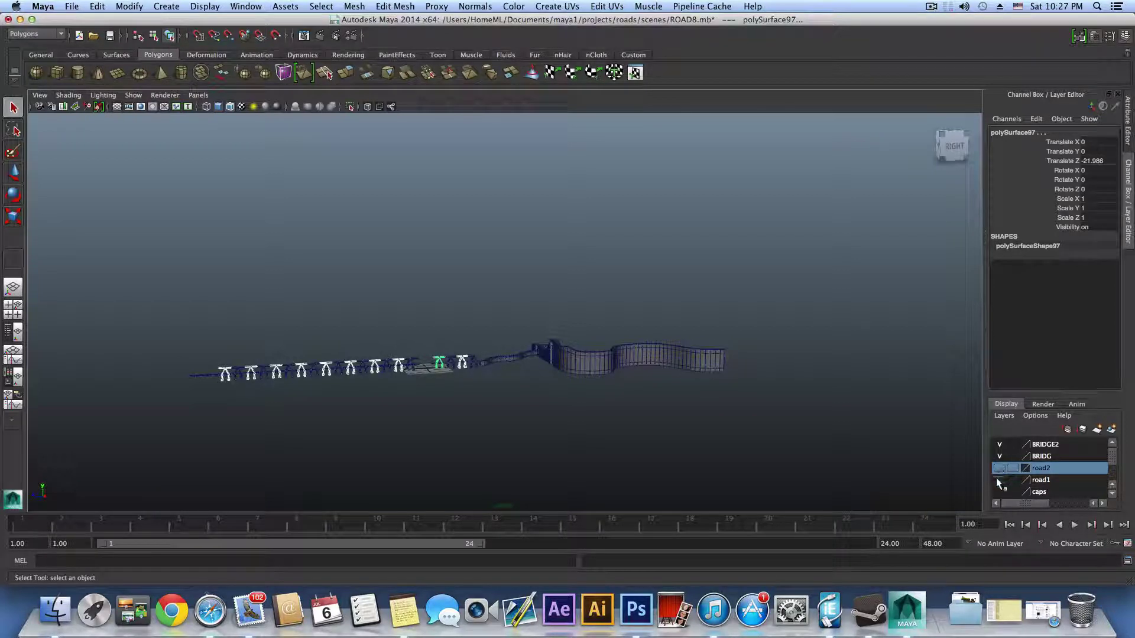
{"action": "left_click", "coordinate": [998, 443]}
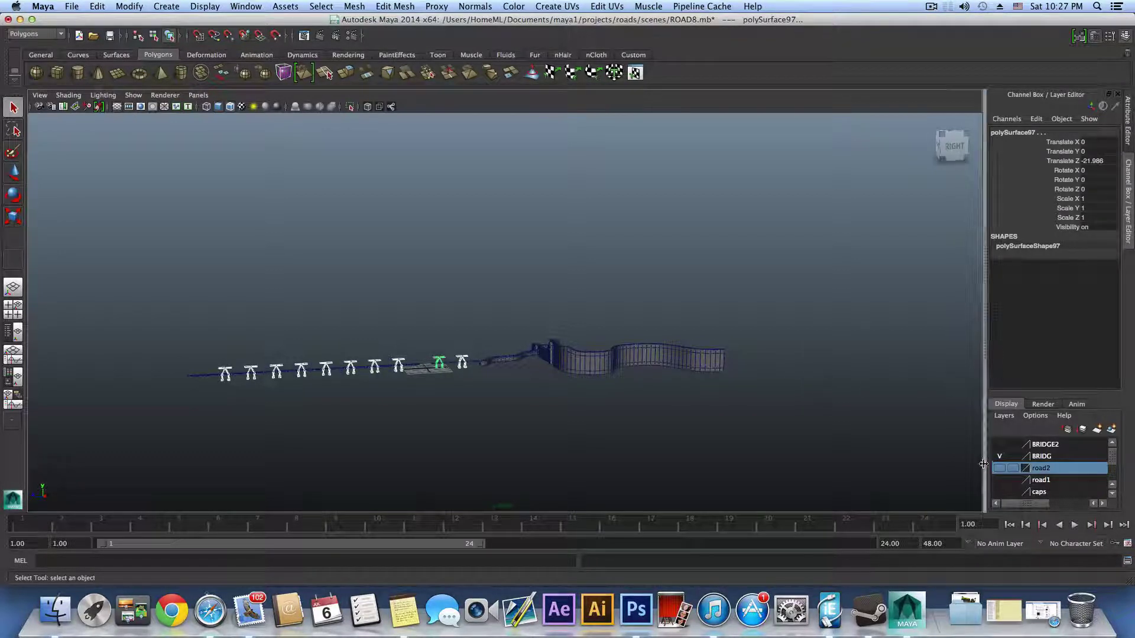
{"action": "left_click", "coordinate": [1000, 456]}
{"action": "right_click", "coordinate": [1041, 445]}
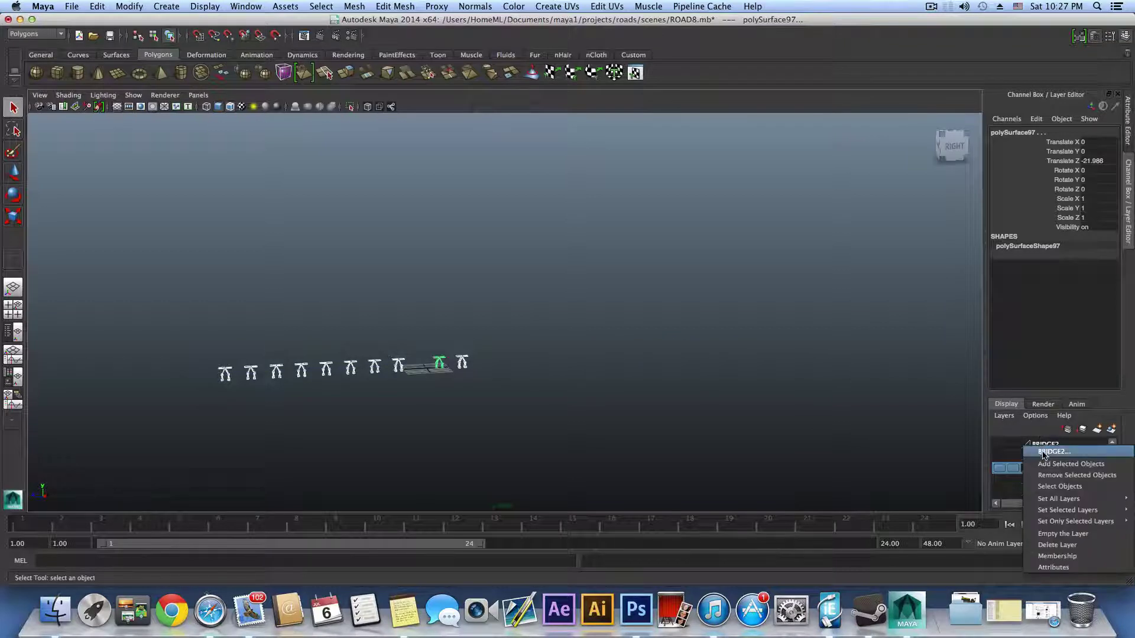
{"action": "left_click", "coordinate": [1058, 464]}
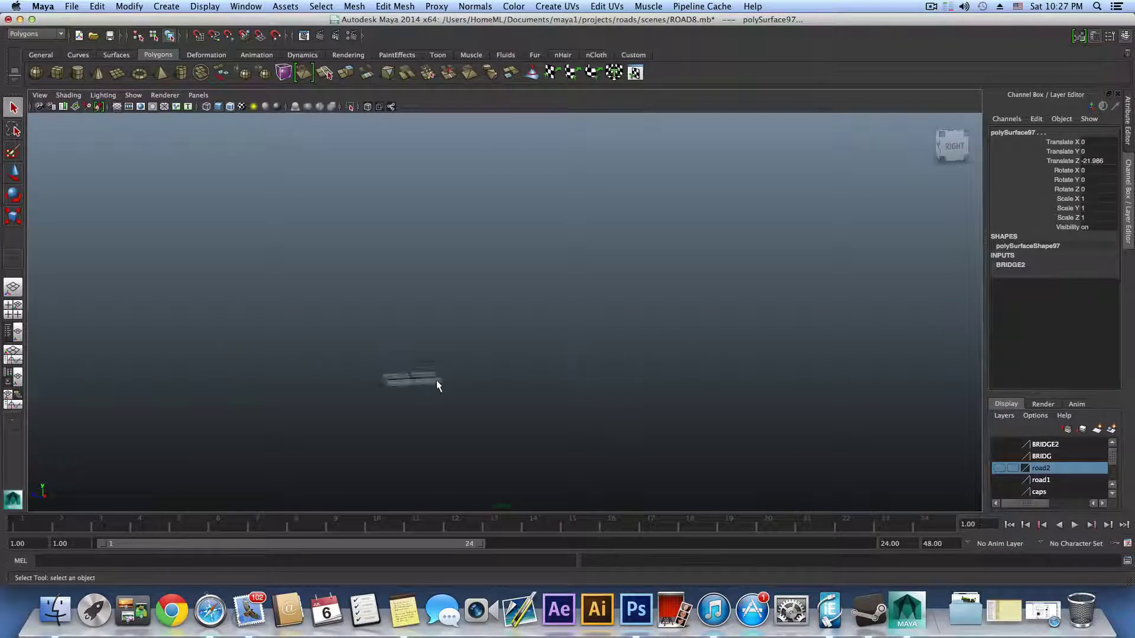
Show the backup layer and select its lowest road mesh together with the curve
{"action": "scroll", "coordinate": [436, 380], "scroll_direction": "up", "scroll_amount": 3}
{"action": "scroll", "coordinate": [1007, 467], "scroll_direction": "down", "scroll_amount": 2}
{"action": "left_click", "coordinate": [999, 493]}
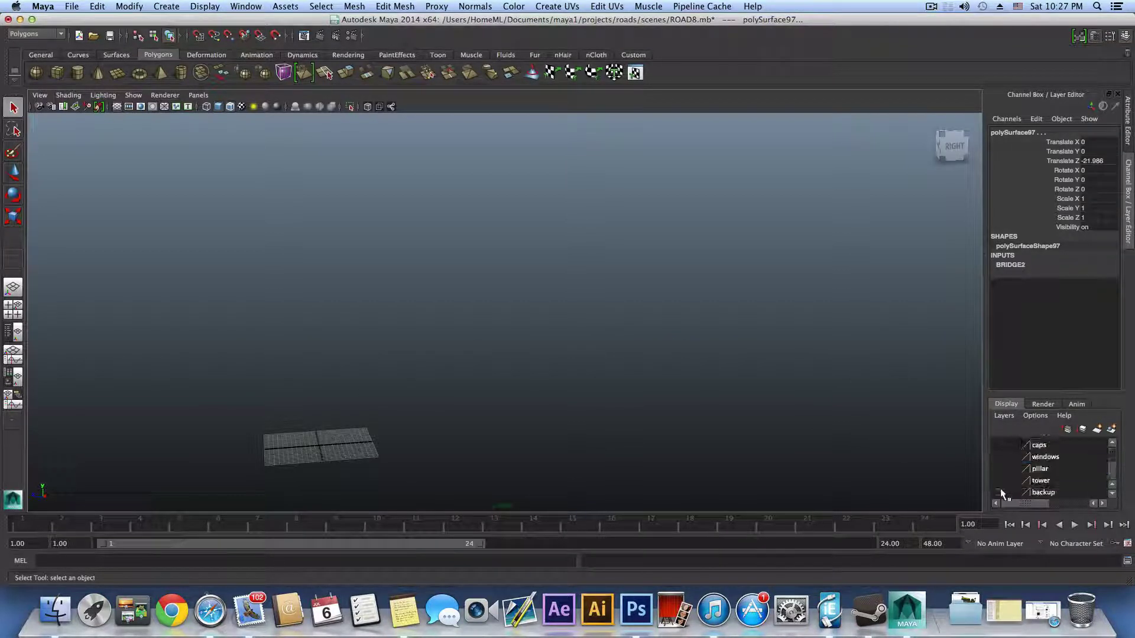
{"action": "middle_click_drag", "start_coordinate": [578, 380], "coordinate": [575, 312], "text": "alt"}
{"action": "left_click_drag", "start_coordinate": [575, 314], "coordinate": [512, 309], "text": "alt"}
{"action": "left_click_drag", "start_coordinate": [561, 342], "coordinate": [665, 298], "text": "alt"}
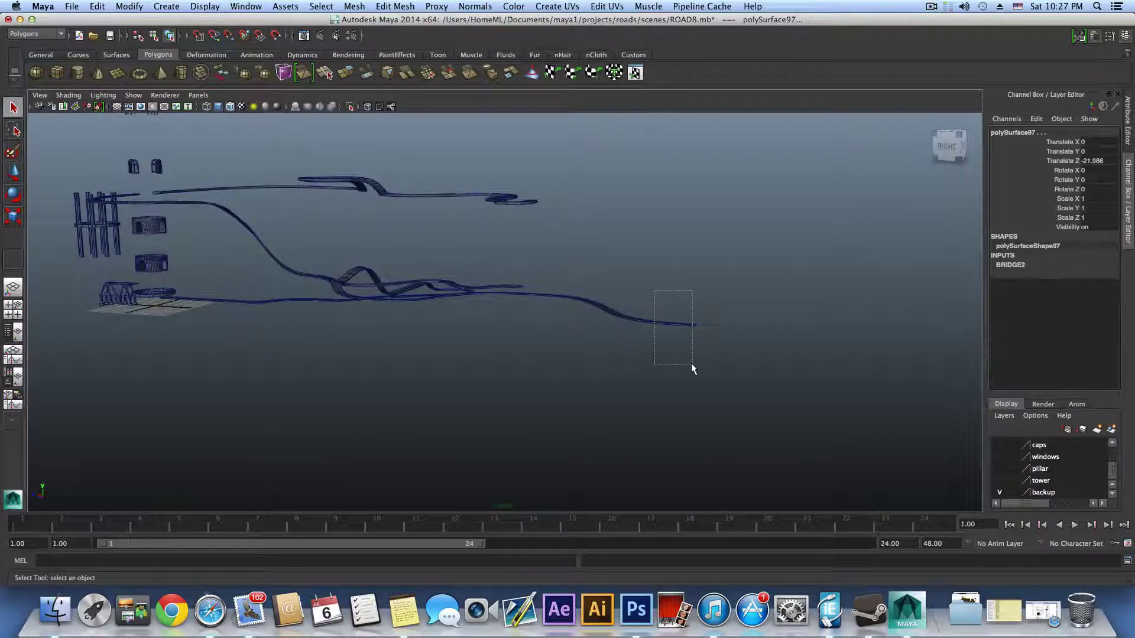
{"action": "left_click_drag", "start_coordinate": [691, 365], "coordinate": [692, 365]}
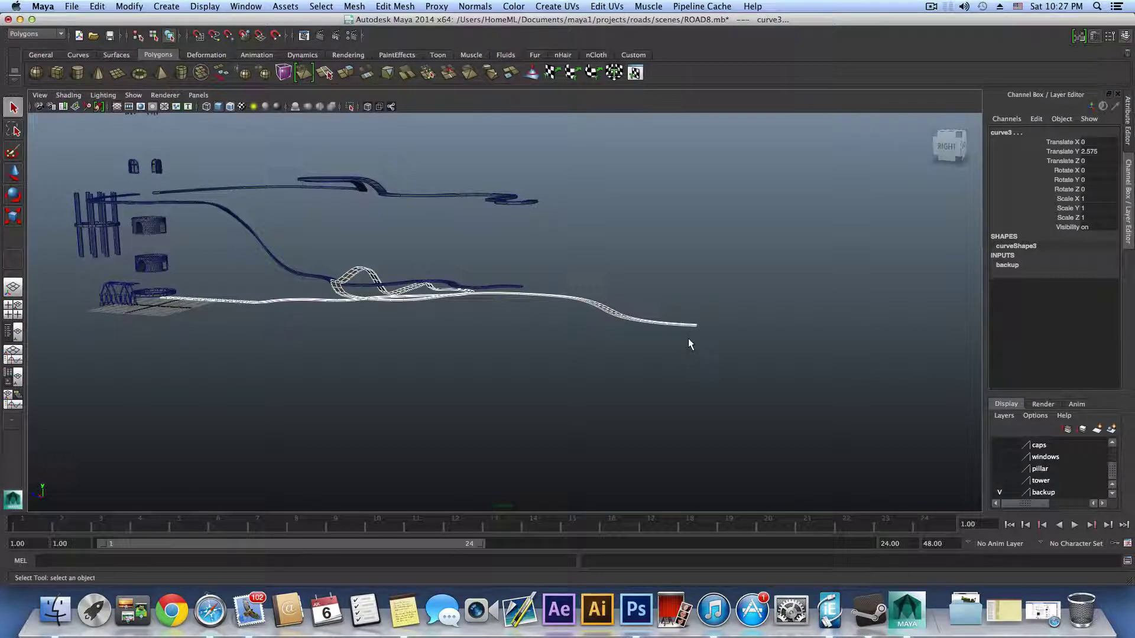
Examine the course of the backup roads along their loops, crossings and open ends
{"action": "mouse_move", "coordinate": [688, 338]}
{"action": "right_mouse_down", "text": "alt"}
{"action": "mouse_move", "coordinate": [689, 321]}
{"action": "mouse_move", "coordinate": [700, 329]}
{"action": "right_mouse_up", "text": "alt"}
{"action": "left_click_drag", "start_coordinate": [699, 329], "coordinate": [767, 350], "text": "alt"}
{"action": "middle_click_drag", "start_coordinate": [767, 350], "coordinate": [638, 342], "text": "alt"}
{"action": "right_click_drag", "start_coordinate": [638, 342], "coordinate": [773, 349], "text": "alt"}
{"action": "left_click_drag", "start_coordinate": [772, 349], "coordinate": [740, 363], "text": "alt"}
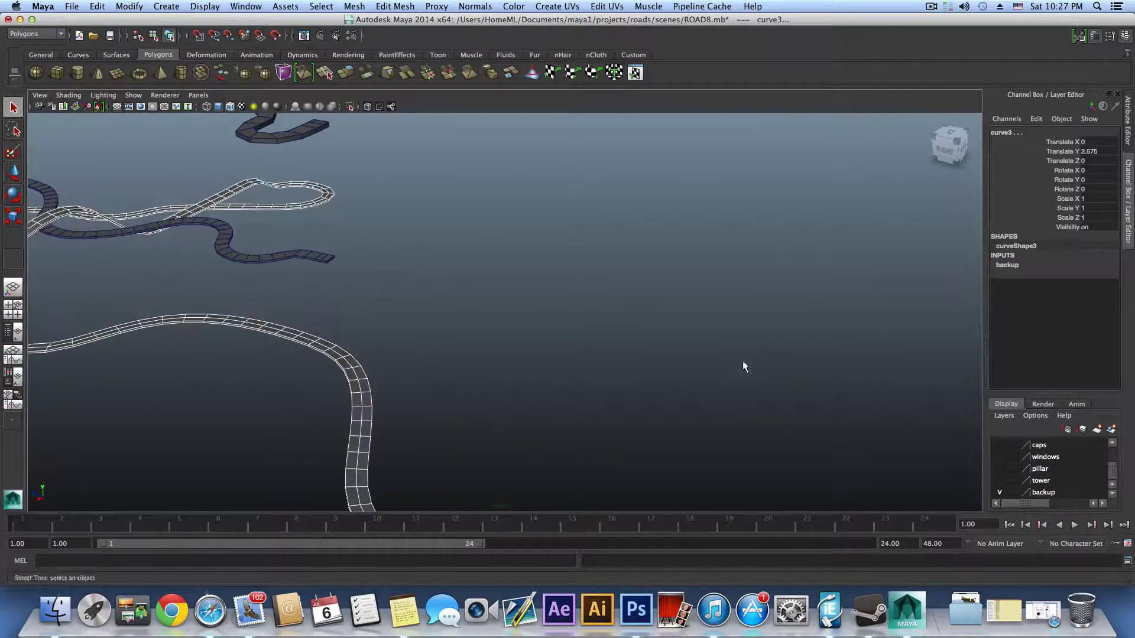
{"action": "middle_click_drag", "start_coordinate": [534, 403], "coordinate": [564, 343], "text": "alt"}
{"action": "left_click_drag", "start_coordinate": [565, 343], "coordinate": [529, 425], "text": "alt"}
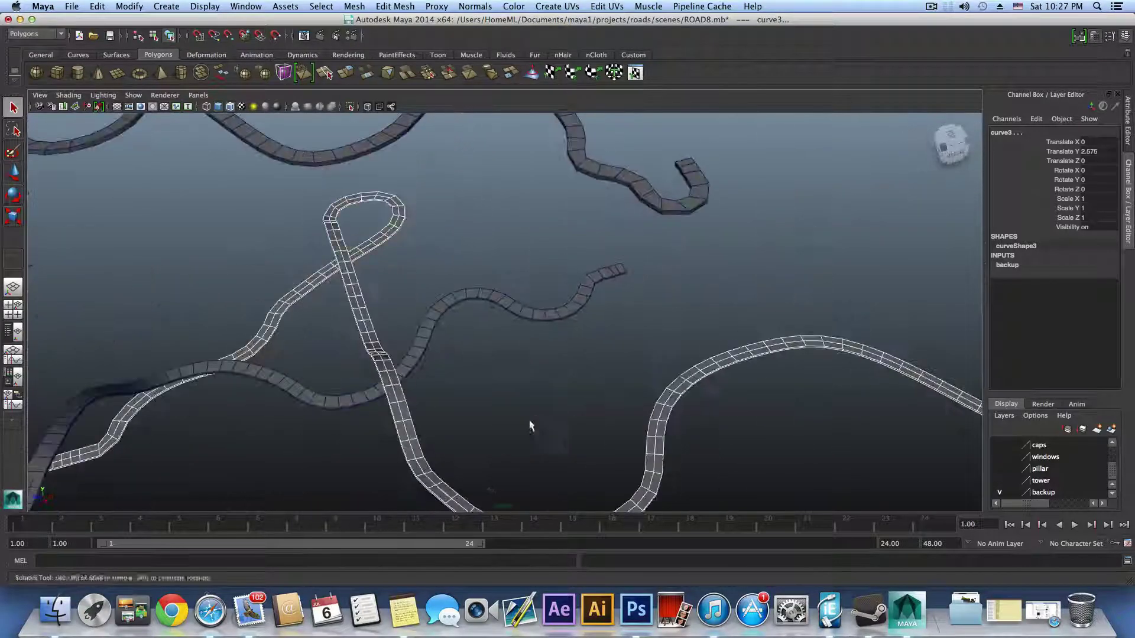
{"action": "middle_click_drag", "start_coordinate": [519, 380], "coordinate": [581, 380], "text": "alt"}
{"action": "left_click_drag", "start_coordinate": [581, 379], "coordinate": [535, 372], "text": "alt"}
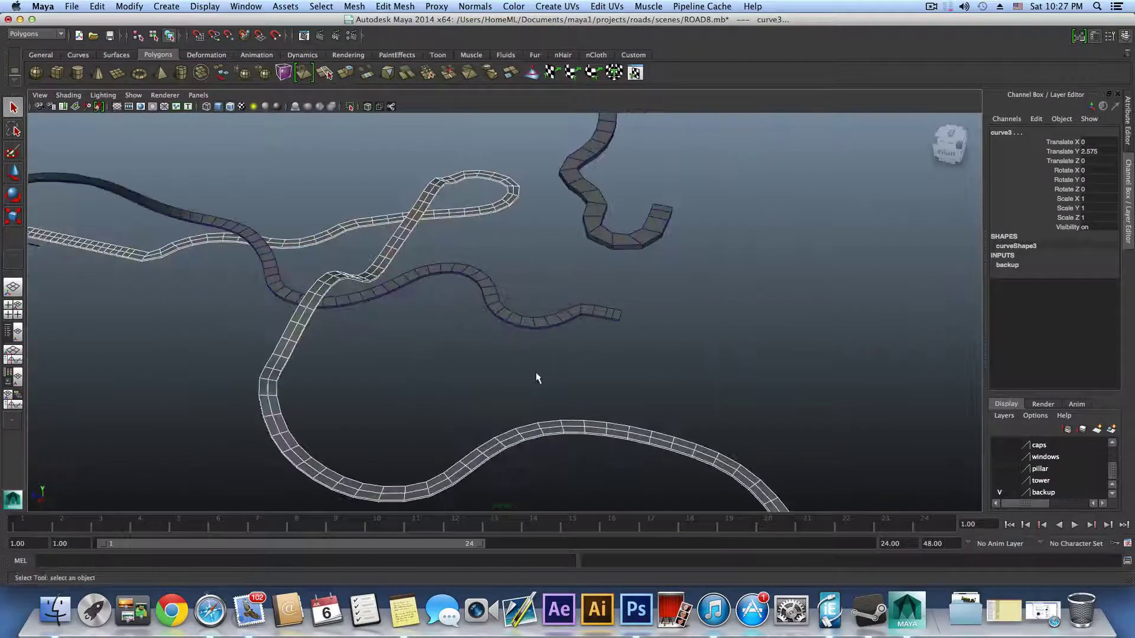
{"action": "middle_click_drag", "start_coordinate": [653, 373], "coordinate": [534, 311], "text": "alt"}
{"action": "right_click_drag", "start_coordinate": [535, 312], "coordinate": [524, 307], "text": "alt"}
{"action": "mouse_move", "coordinate": [525, 308]}
{"action": "left_mouse_down", "text": "alt"}
{"action": "mouse_move", "coordinate": [526, 293]}
{"action": "mouse_move", "coordinate": [494, 291]}
{"action": "mouse_move", "coordinate": [508, 318]}
{"action": "mouse_move", "coordinate": [603, 325]}
{"action": "mouse_move", "coordinate": [507, 297]}
{"action": "mouse_move", "coordinate": [534, 299]}
{"action": "left_mouse_up", "text": "alt"}
{"action": "middle_click_drag", "start_coordinate": [707, 321], "coordinate": [471, 318], "text": "alt"}
{"action": "left_click_drag", "start_coordinate": [471, 318], "coordinate": [601, 392], "text": "alt"}
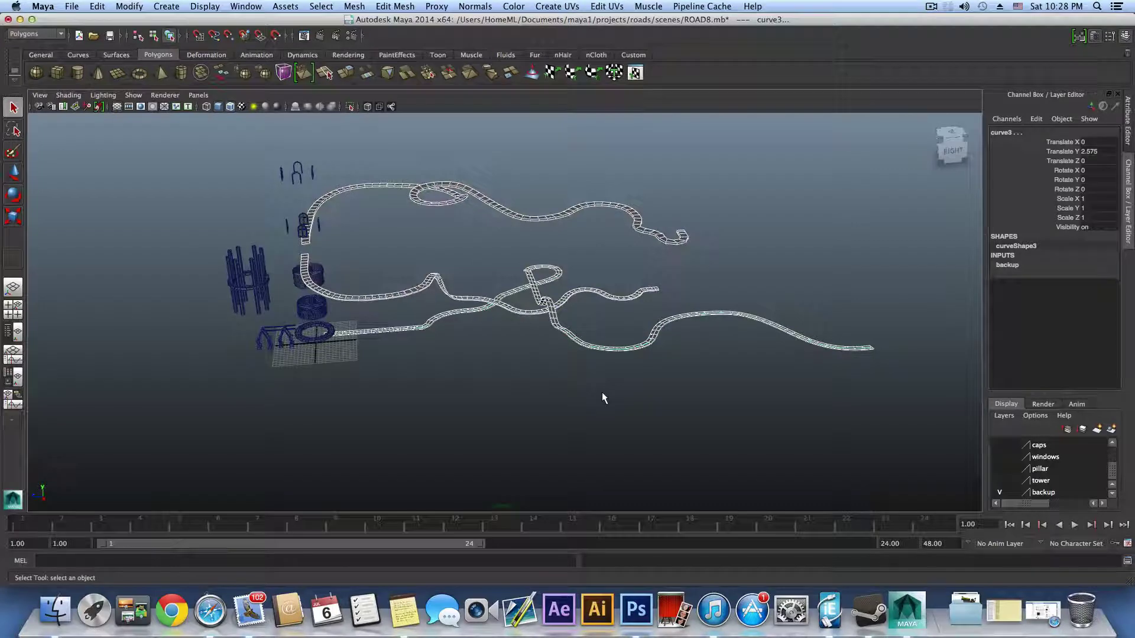
Duplicate the three backup roads with their curves and remove the copies from the backup layer
{"action": "mouse_move", "coordinate": [566, 285]}
{"action": "left_mouse_down", "text": "alt"}
{"action": "mouse_move", "coordinate": [584, 260]}
{"action": "mouse_move", "coordinate": [548, 273]}
{"action": "left_mouse_up", "text": "alt"}
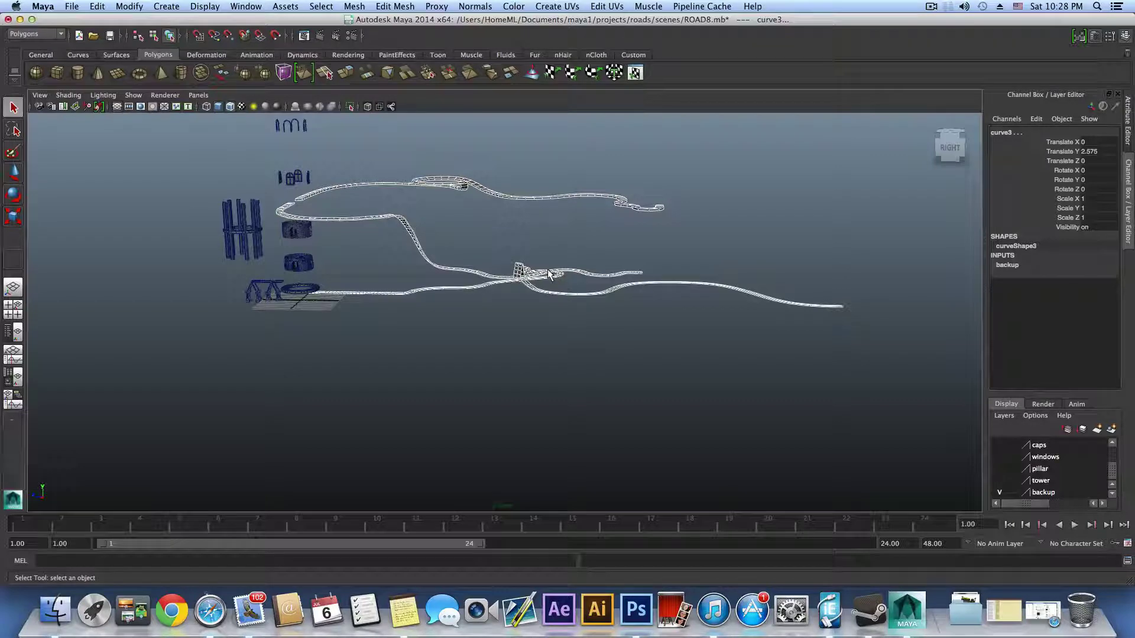
{"action": "key", "text": "ctrl+d"}
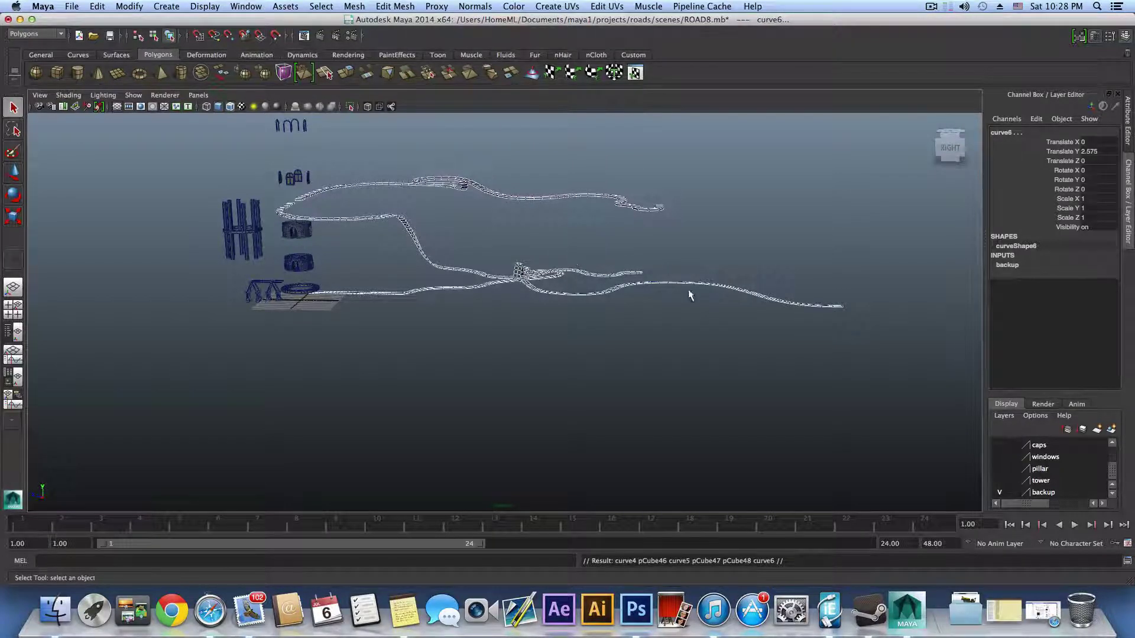
{"action": "right_click", "coordinate": [1040, 492]}
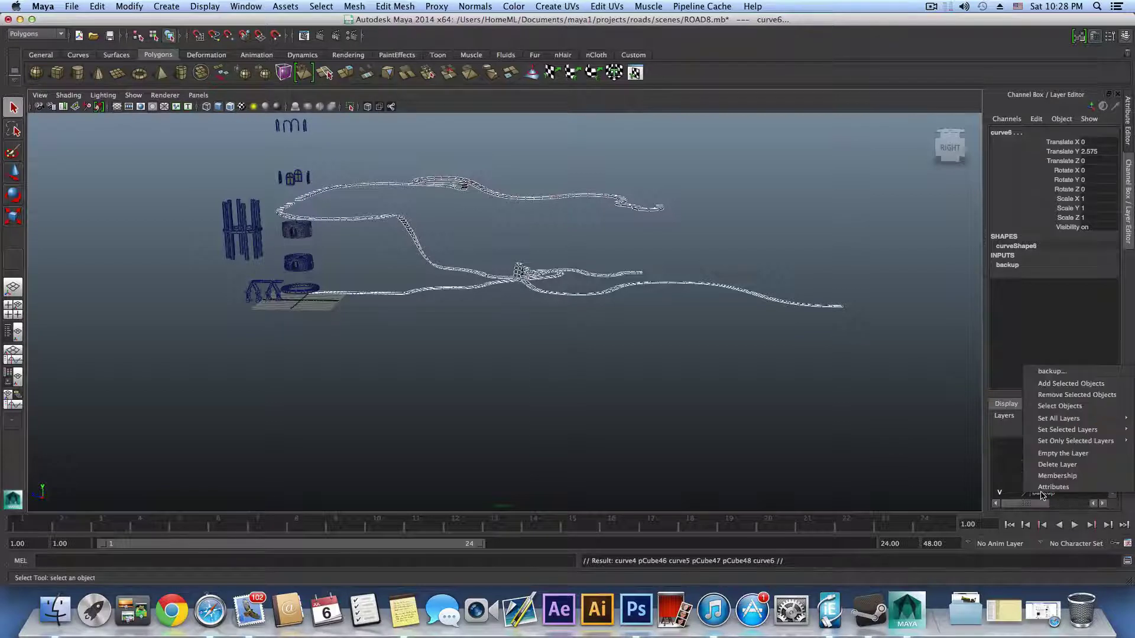
{"action": "left_click", "coordinate": [1049, 395]}
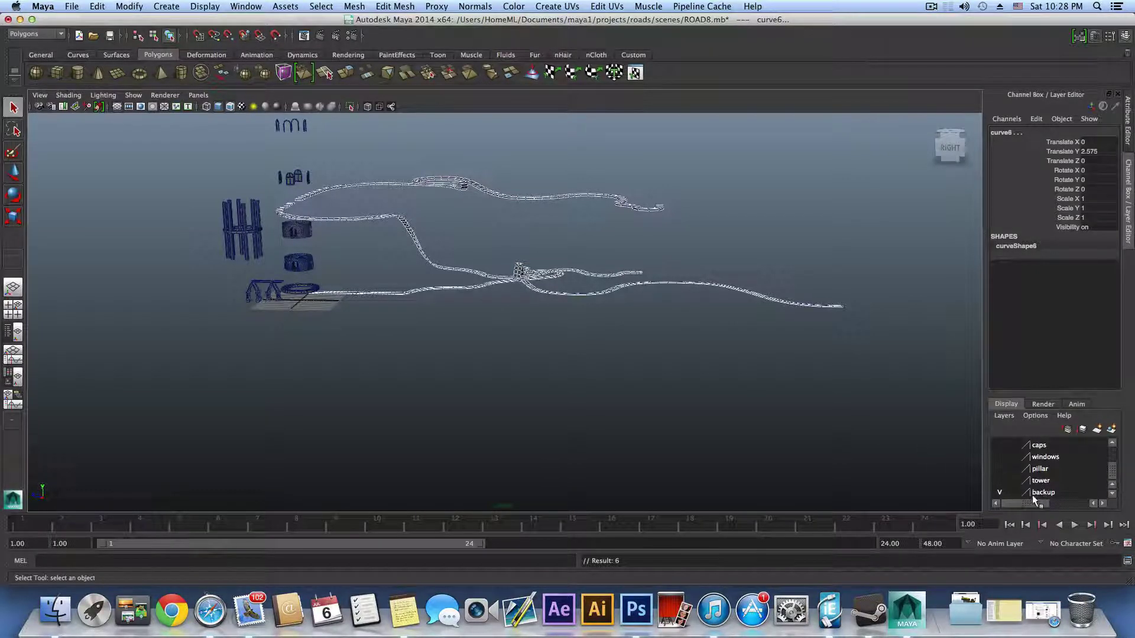
Hide the backup layer and delete the three duplicated road meshes, keeping only their curves
{"action": "left_click", "coordinate": [998, 492]}
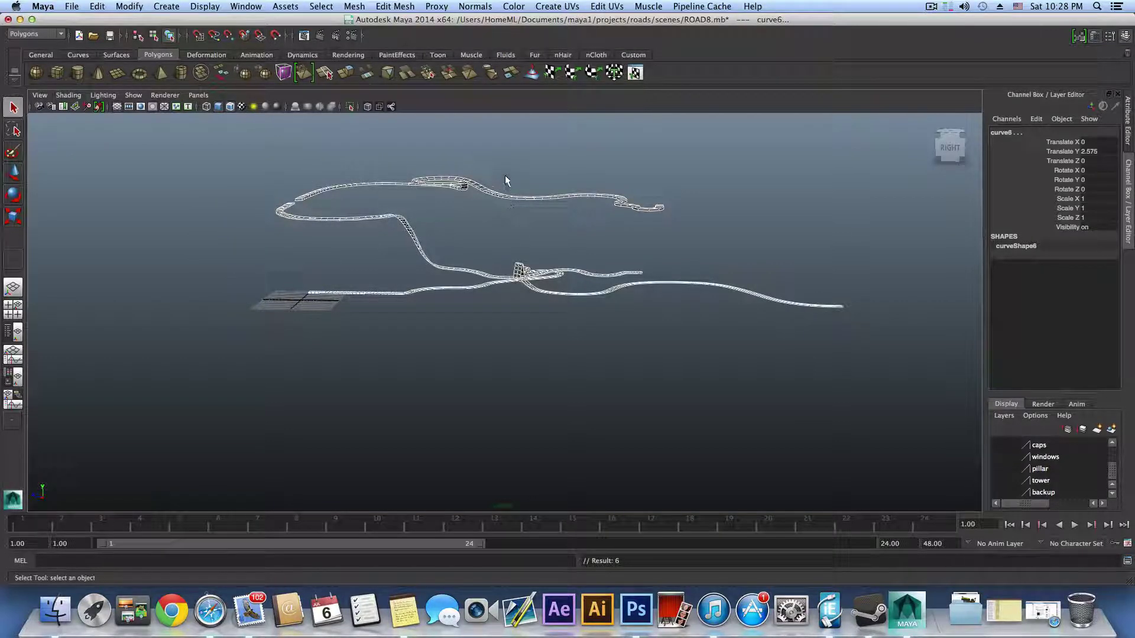
{"action": "left_click_drag", "start_coordinate": [626, 298], "coordinate": [655, 365], "text": "alt"}
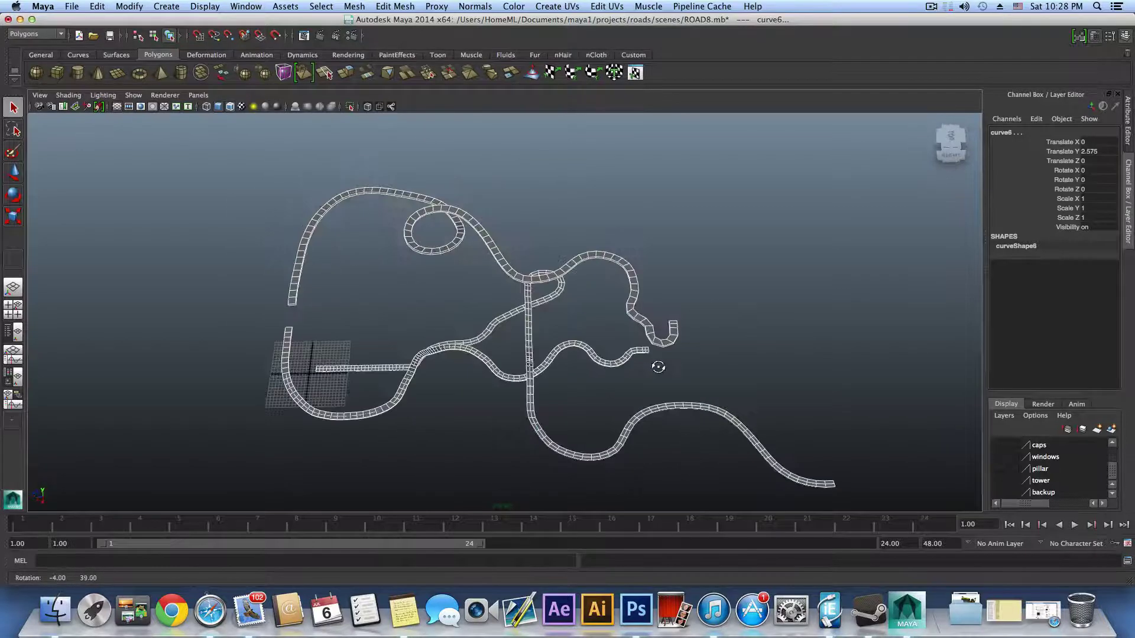
{"action": "left_click", "coordinate": [633, 321]}
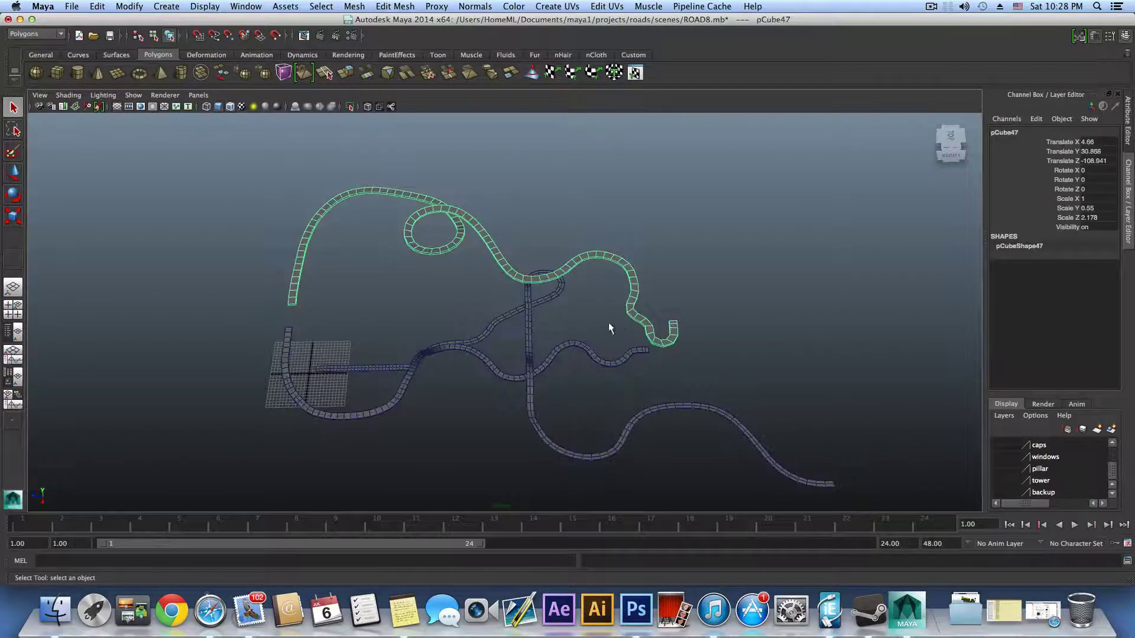
{"action": "left_click", "coordinate": [542, 302], "text": "shift"}
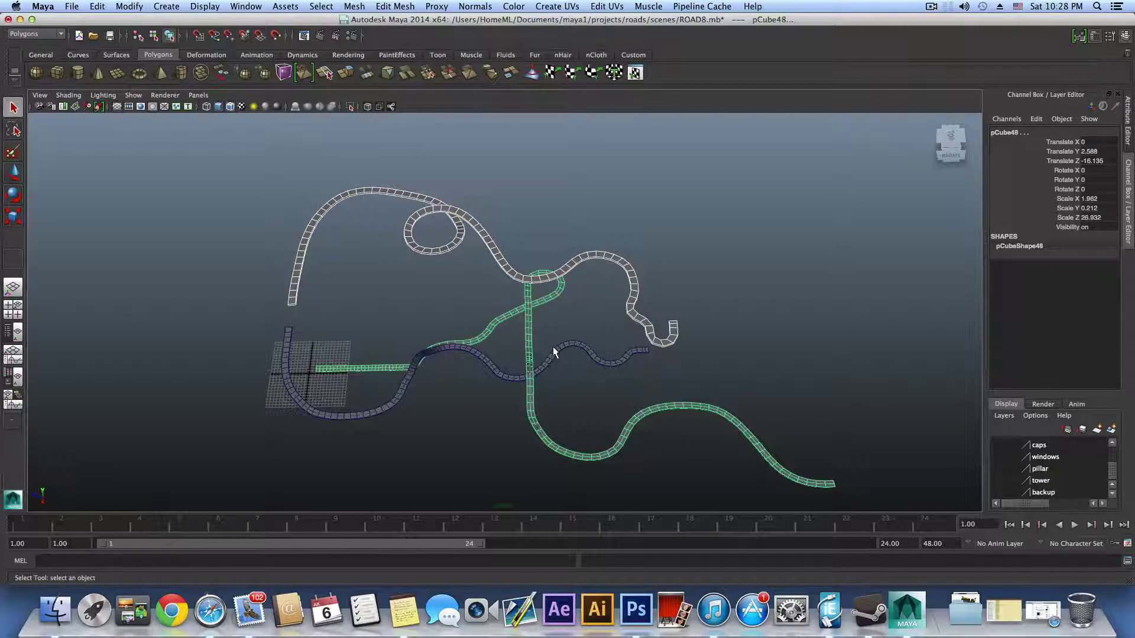
{"action": "left_click", "coordinate": [553, 349]}
{"action": "key", "text": "Delete"}
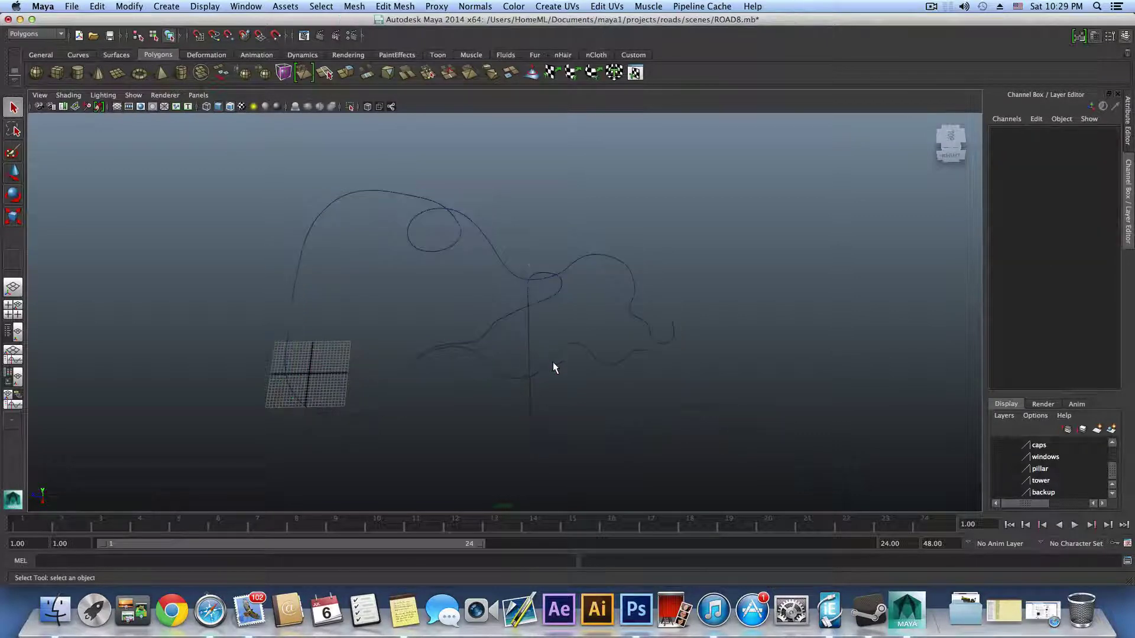
Create a polygon plane at the centre of the grid and frame it closely
{"action": "left_click_drag", "start_coordinate": [554, 366], "coordinate": [499, 416], "text": "alt"}
{"action": "middle_click_drag", "start_coordinate": [499, 417], "coordinate": [613, 354], "text": "alt"}
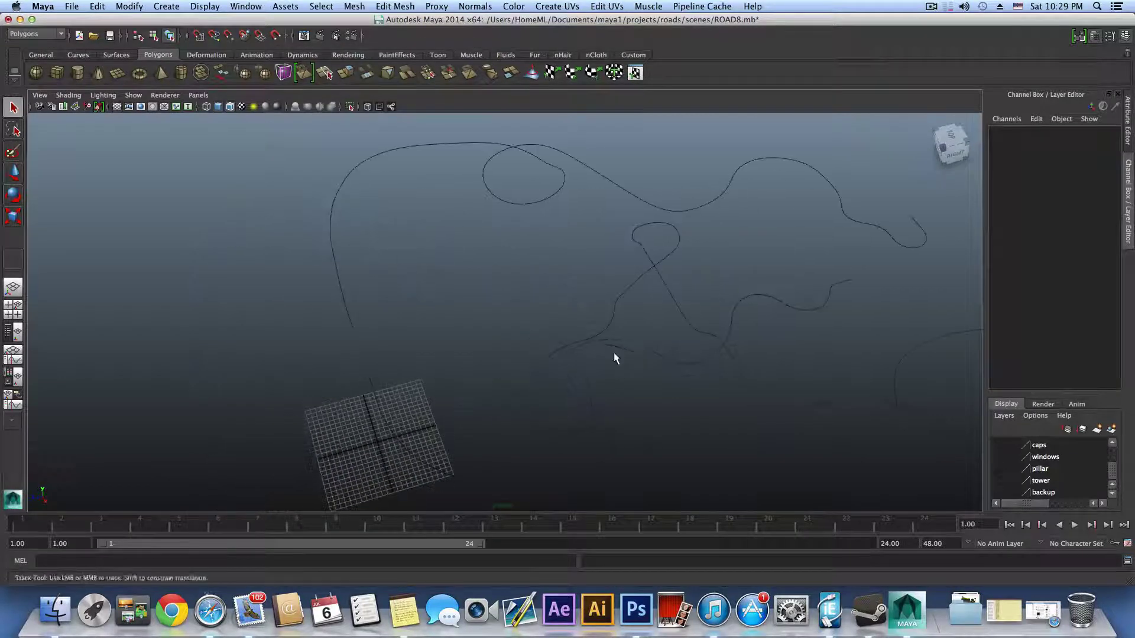
{"action": "left_click_drag", "start_coordinate": [612, 370], "coordinate": [607, 322], "text": "alt"}
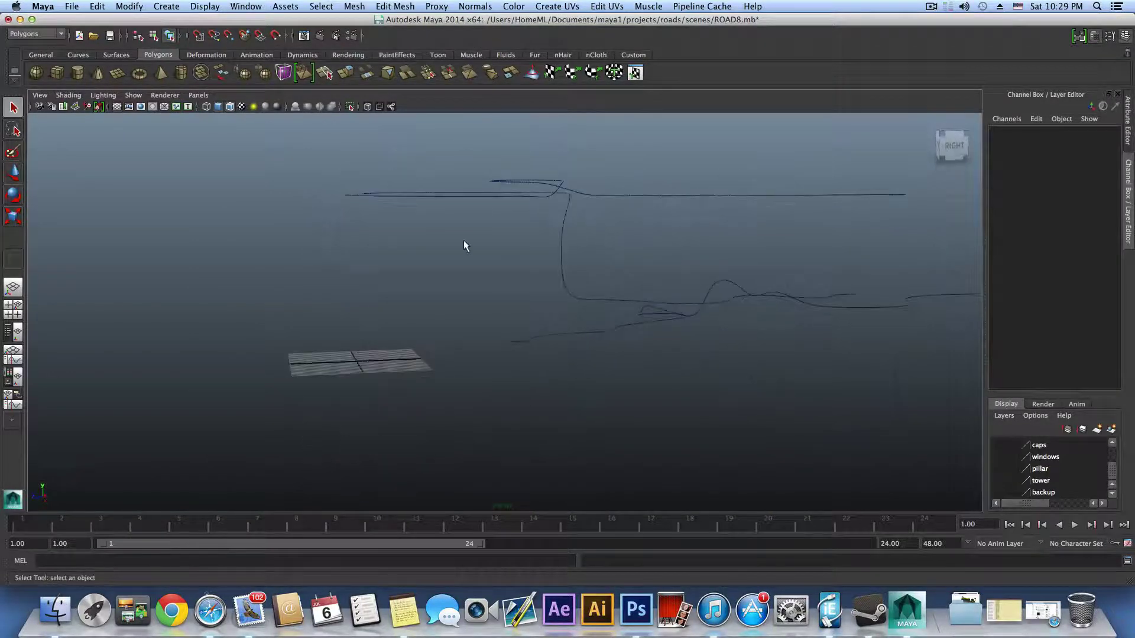
{"action": "left_click", "coordinate": [117, 75]}
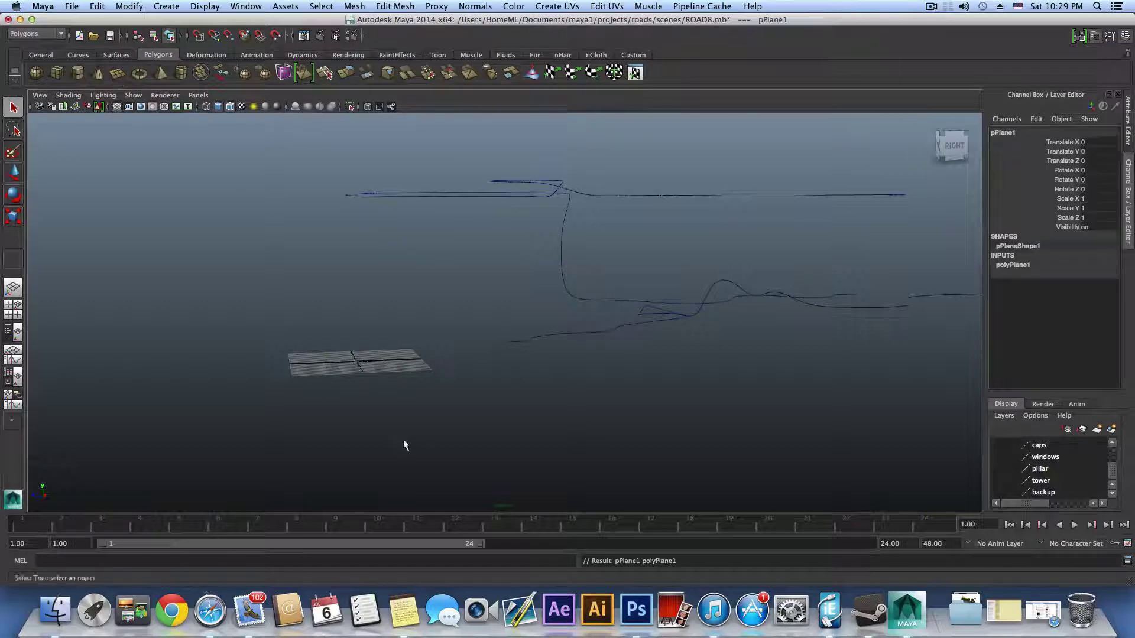
{"action": "middle_click_drag", "start_coordinate": [324, 409], "coordinate": [429, 408], "text": "alt"}
{"action": "right_click_drag", "start_coordinate": [356, 359], "coordinate": [766, 453], "text": "alt"}
{"action": "middle_click_drag", "start_coordinate": [518, 463], "coordinate": [560, 311], "text": "alt"}
{"action": "left_click_drag", "start_coordinate": [554, 319], "coordinate": [494, 378], "text": "alt"}
{"action": "middle_click_drag", "start_coordinate": [485, 381], "coordinate": [501, 301], "text": "alt"}
{"action": "right_click_drag", "start_coordinate": [493, 378], "coordinate": [541, 427], "text": "alt"}
{"action": "middle_click_drag", "start_coordinate": [529, 427], "coordinate": [516, 348], "text": "alt"}
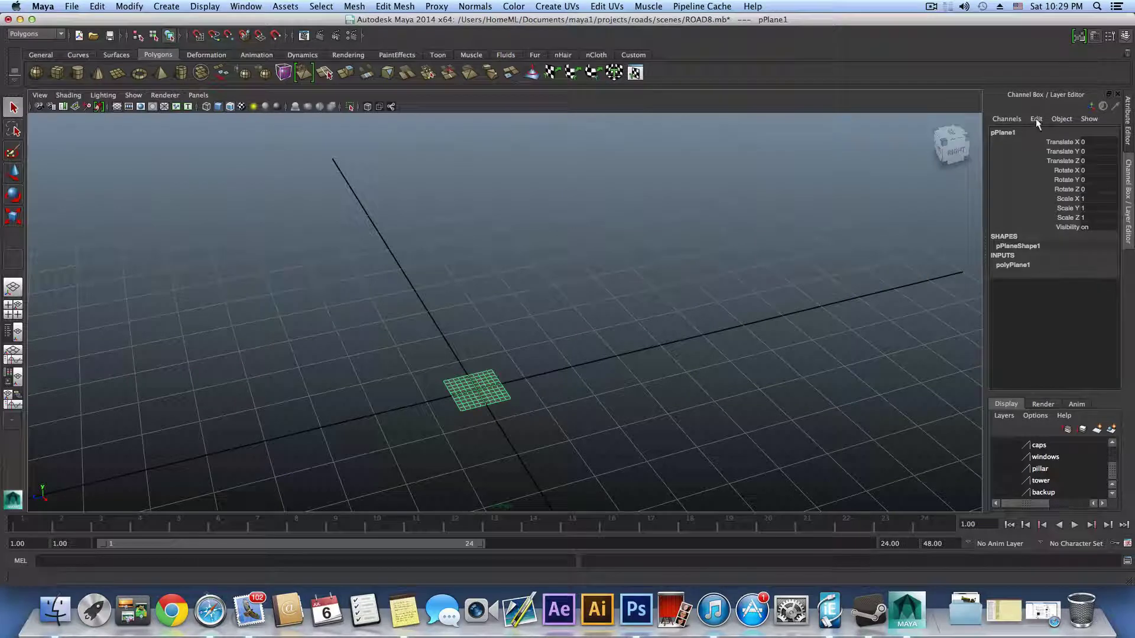
Set the plane's width and height subdivisions to 1
{"action": "left_click", "coordinate": [1094, 36]}
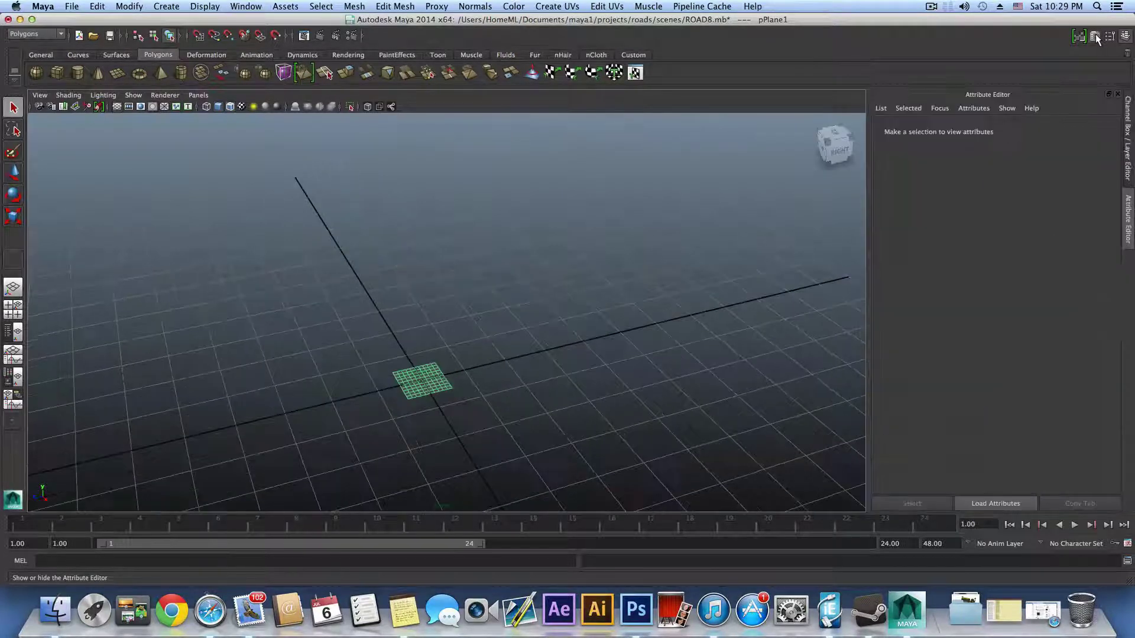
{"action": "left_click", "coordinate": [999, 130]}
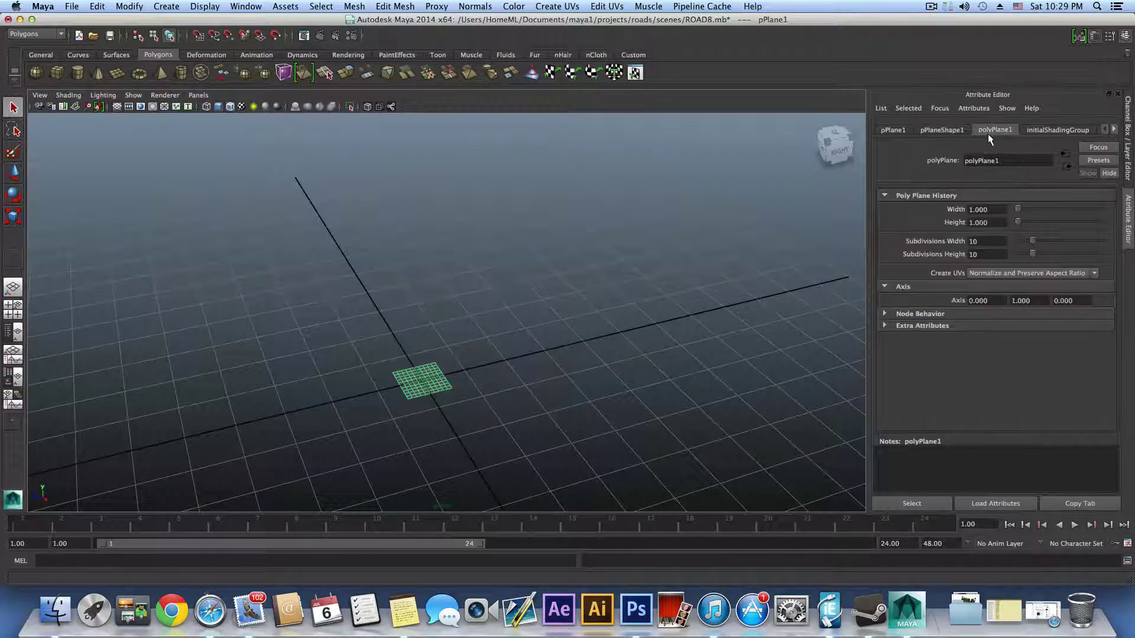
{"action": "mouse_move", "coordinate": [1032, 240]}
{"action": "left_mouse_down"}
{"action": "mouse_move", "coordinate": [1017, 240]}
{"action": "mouse_move", "coordinate": [1030, 253]}
{"action": "mouse_move", "coordinate": [1017, 253]}
{"action": "left_mouse_up"}
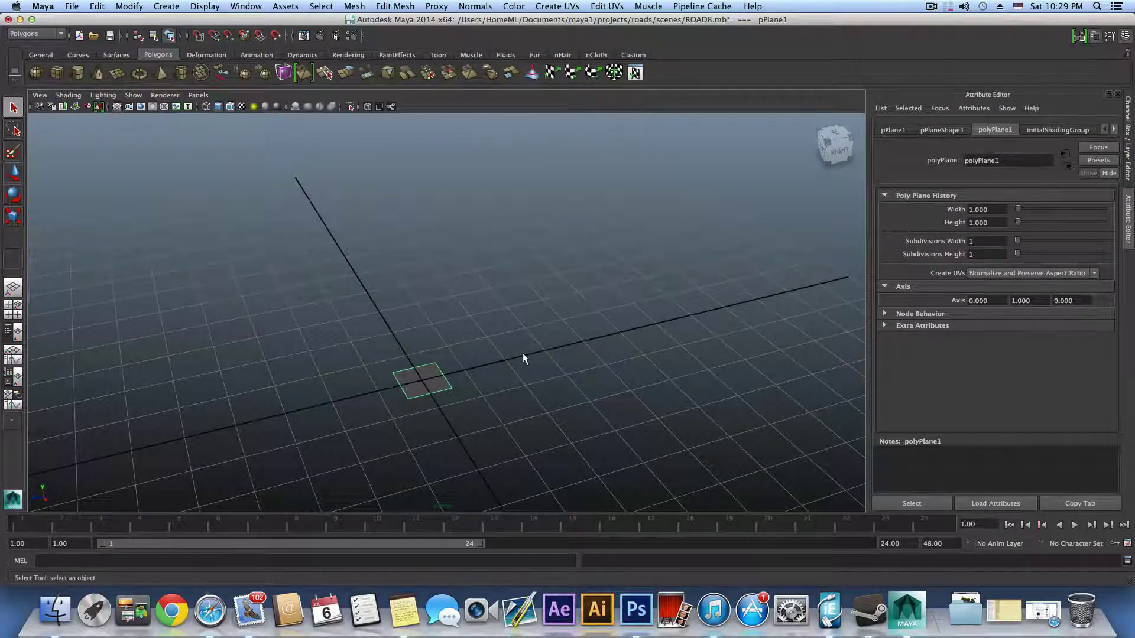
Raise the plane about 30.7 units to the level of the upper curves and place it near an open curve end
{"action": "scroll", "coordinate": [555, 348], "scroll_direction": "down", "scroll_amount": 5}
{"action": "scroll", "coordinate": [532, 349], "scroll_direction": "up", "scroll_amount": 4}
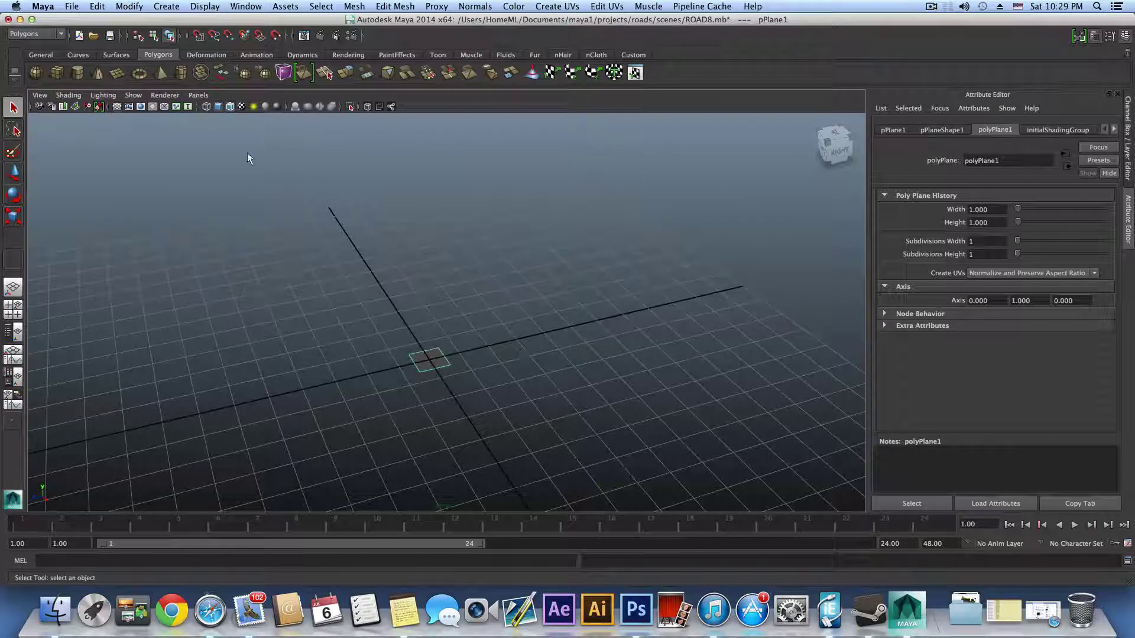
{"action": "left_click", "coordinate": [13, 172]}
{"action": "scroll", "coordinate": [679, 294], "scroll_direction": "down", "scroll_amount": 3}
{"action": "middle_click_drag", "start_coordinate": [647, 254], "coordinate": [387, 332], "text": "alt"}
{"action": "left_click_drag", "start_coordinate": [387, 332], "coordinate": [506, 313], "text": "alt"}
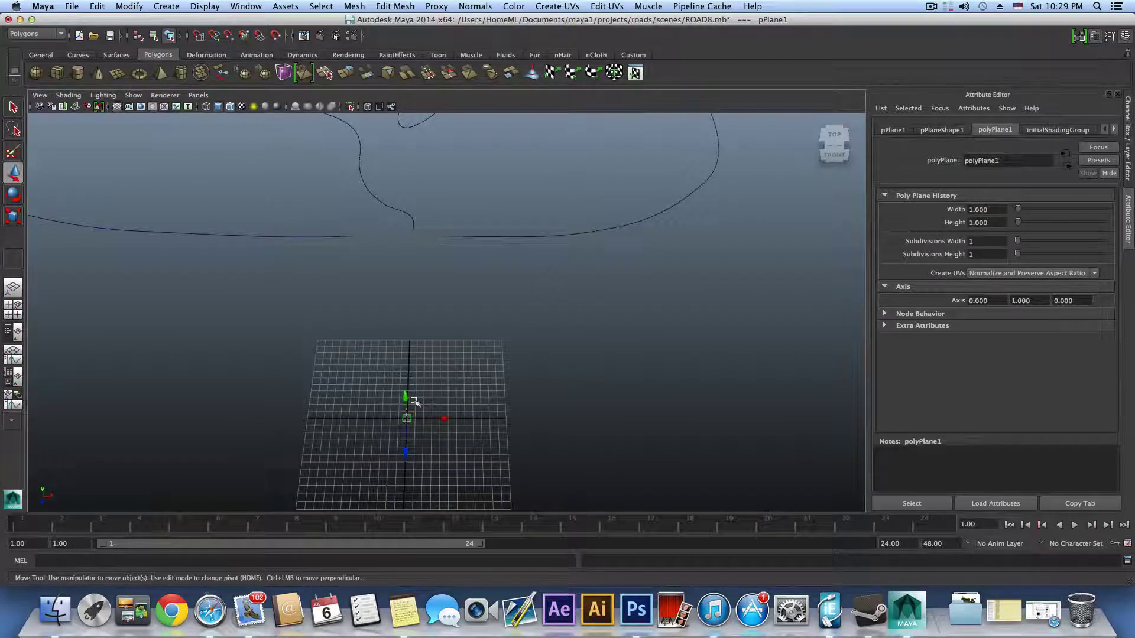
{"action": "left_click_drag", "start_coordinate": [407, 396], "coordinate": [403, 192]}
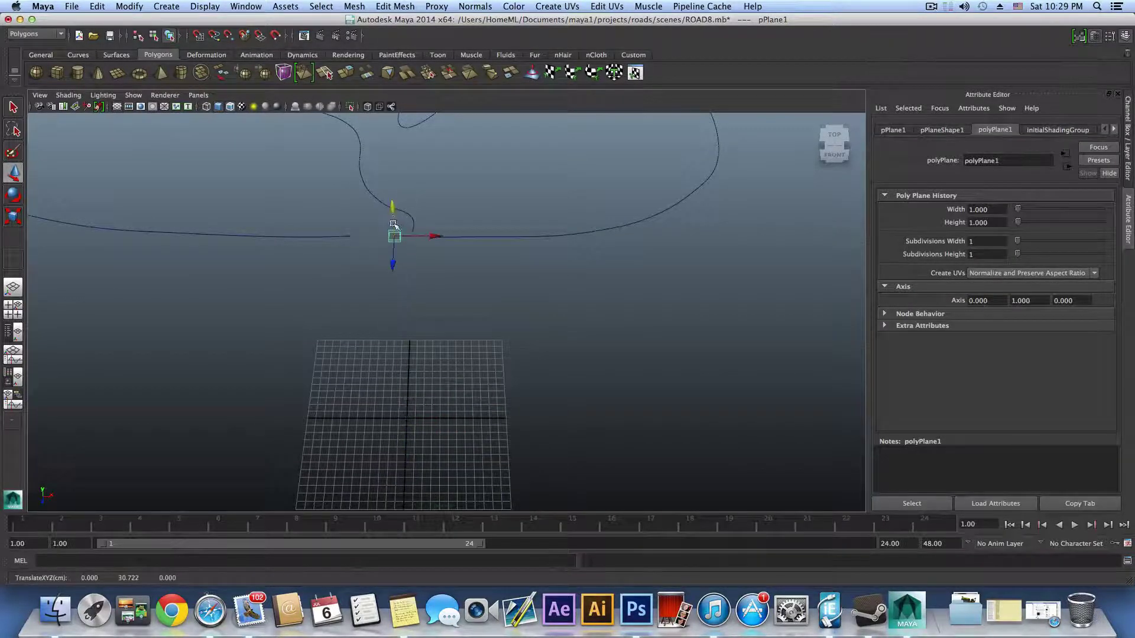
{"action": "scroll", "coordinate": [589, 248], "scroll_direction": "up", "scroll_amount": 5}
{"action": "left_click_drag", "start_coordinate": [589, 249], "coordinate": [525, 299], "text": "alt"}
{"action": "left_click_drag", "start_coordinate": [439, 279], "coordinate": [536, 322]}
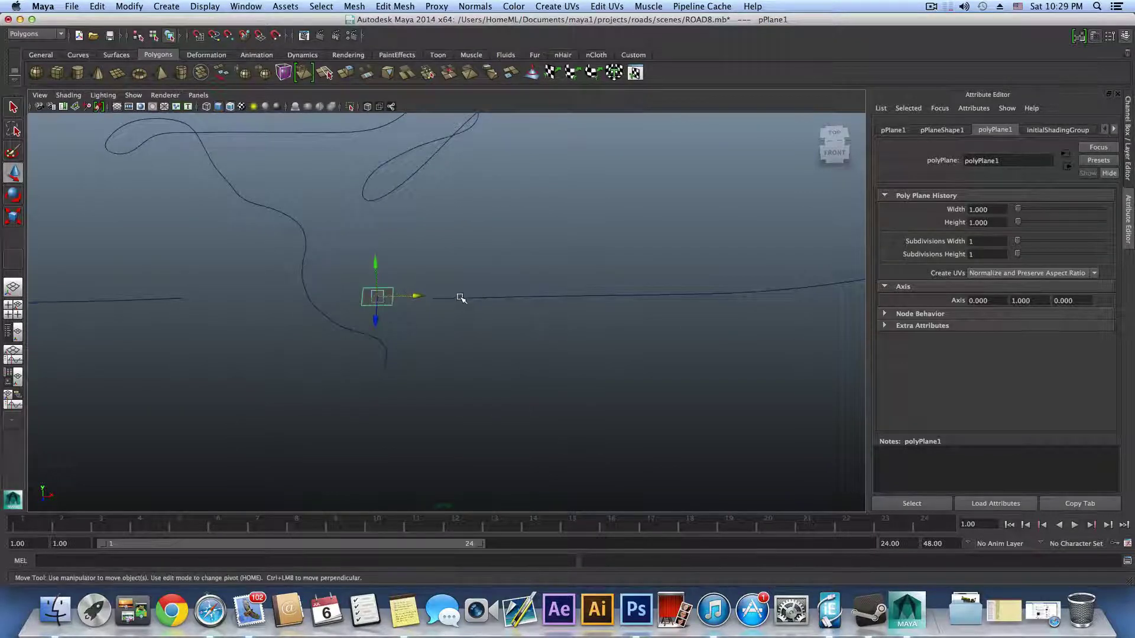
Display the control vertices of the curve beside the plane and examine their spacing along its course
{"action": "left_click_drag", "start_coordinate": [563, 327], "coordinate": [566, 339]}
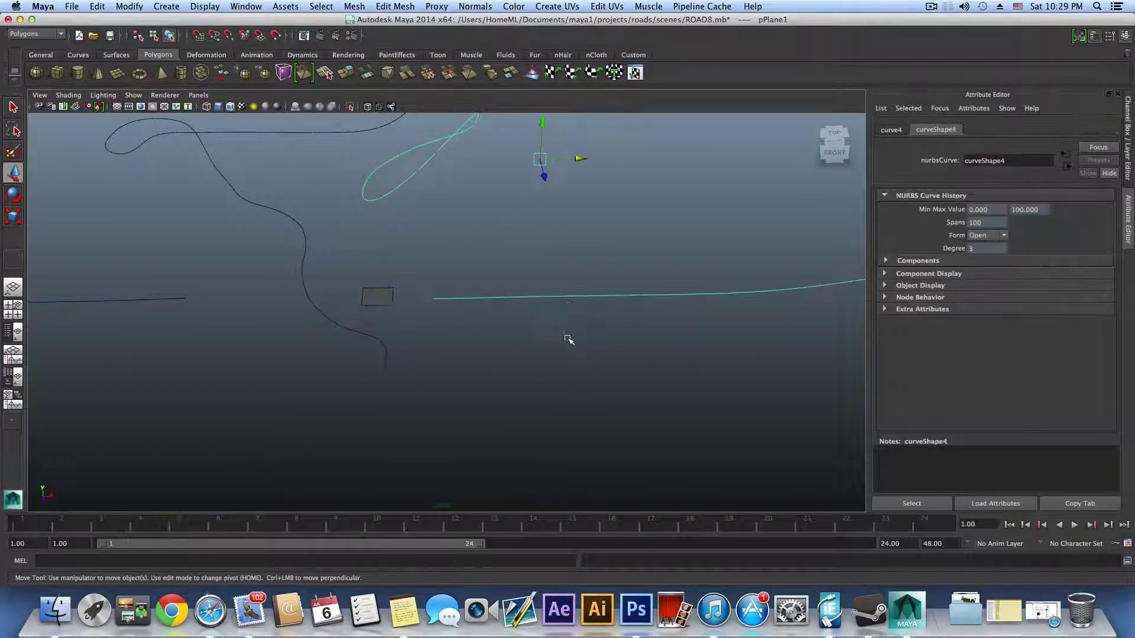
{"action": "right_click", "coordinate": [555, 297]}
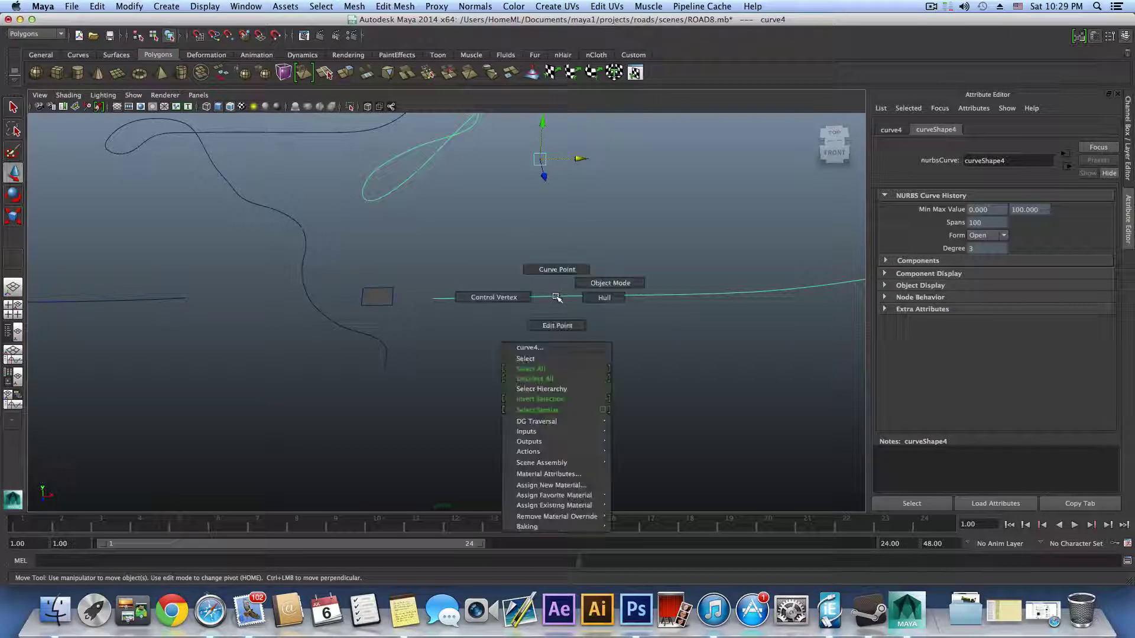
{"action": "left_click_drag", "start_coordinate": [548, 273], "coordinate": [584, 344]}
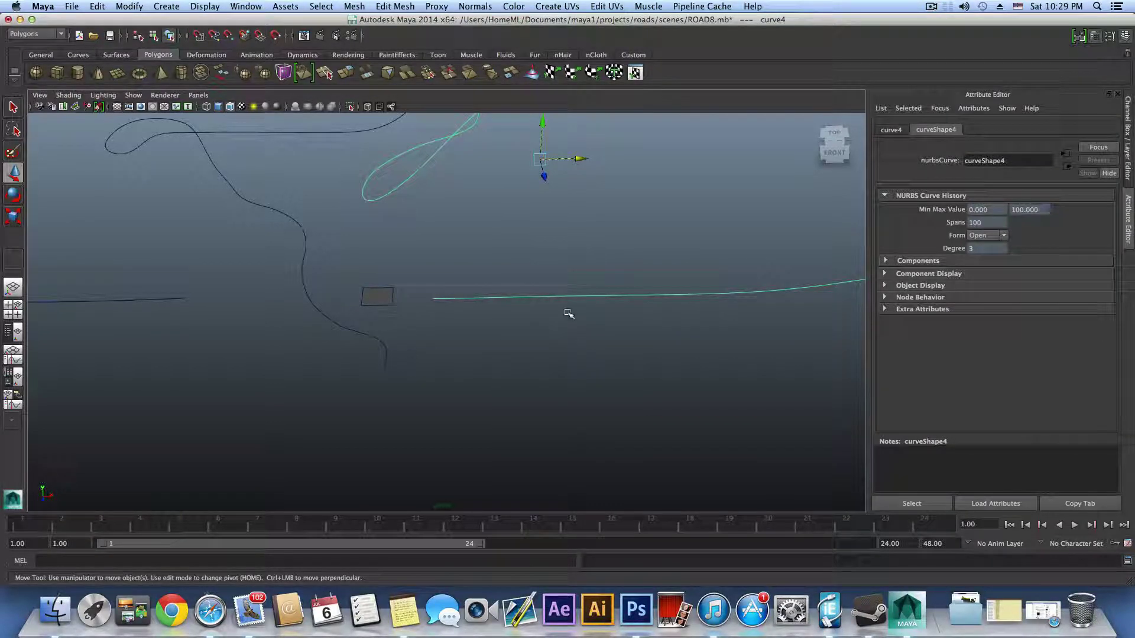
{"action": "scroll", "coordinate": [570, 312], "scroll_direction": "up", "scroll_amount": 3}
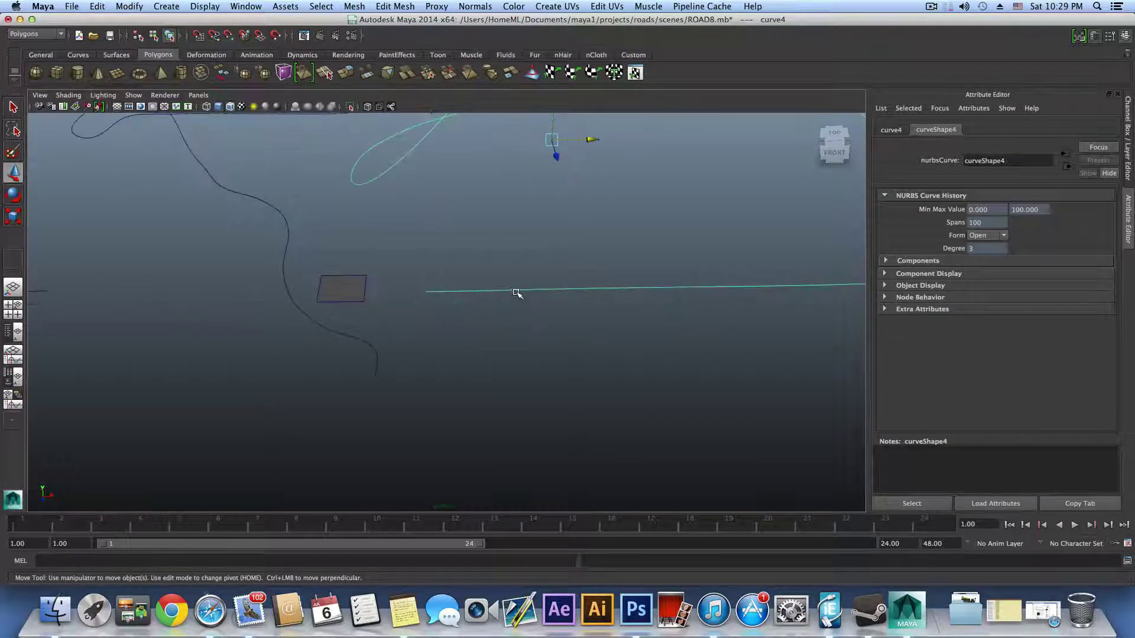
{"action": "right_click_drag", "start_coordinate": [517, 293], "coordinate": [481, 297]}
{"action": "scroll", "coordinate": [486, 318], "scroll_direction": "up", "scroll_amount": 3}
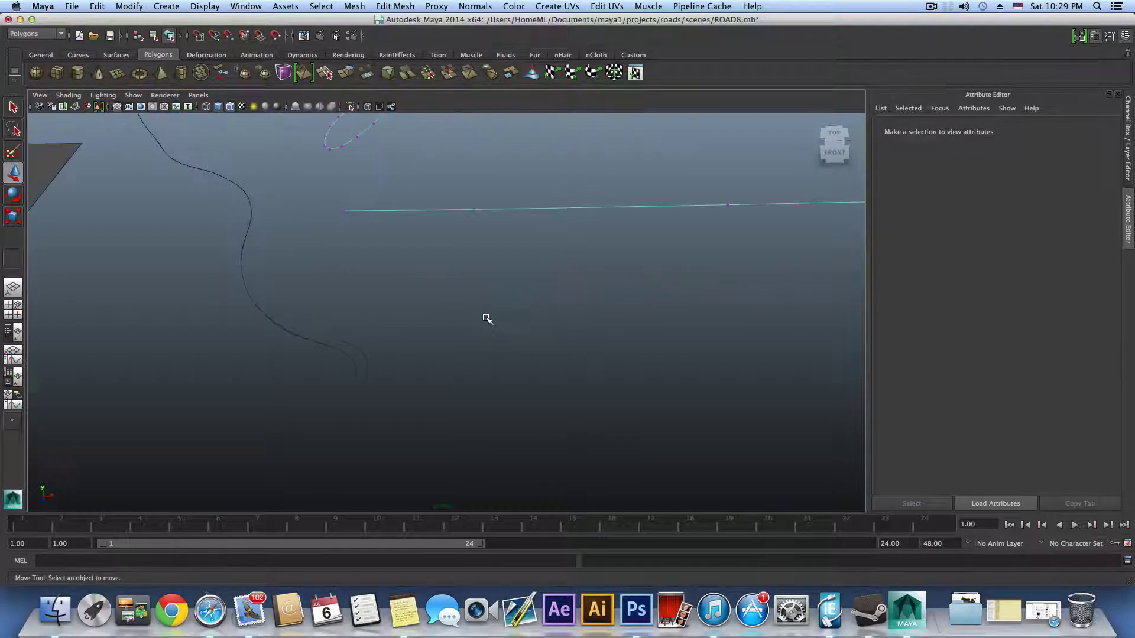
{"action": "scroll", "coordinate": [466, 299], "scroll_direction": "down", "scroll_amount": 4}
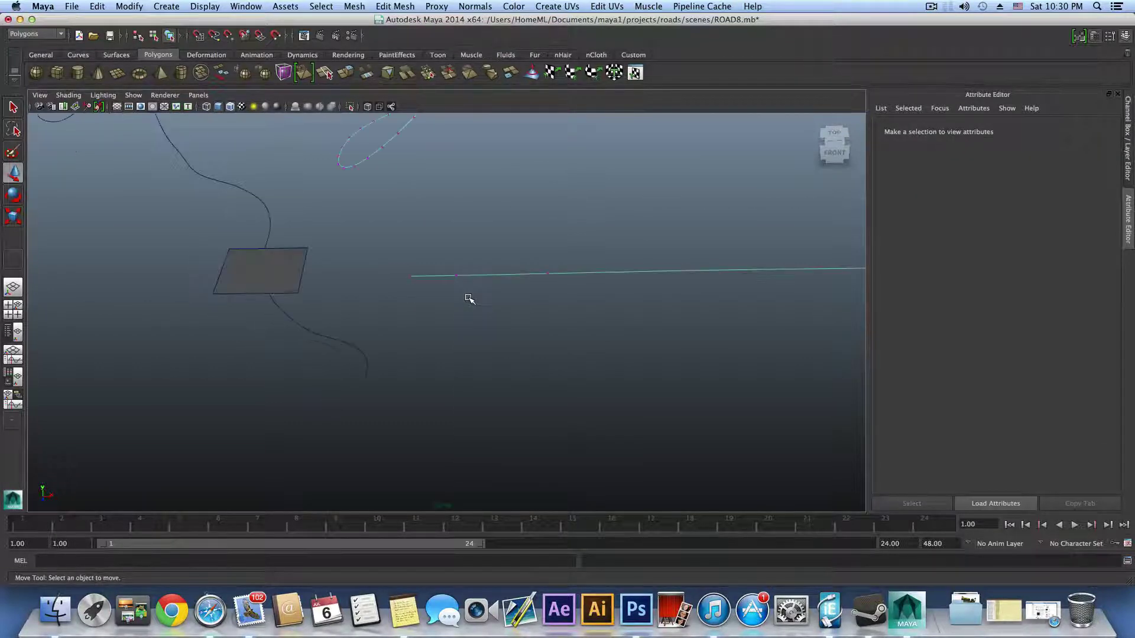
{"action": "left_click_drag", "start_coordinate": [437, 277], "coordinate": [600, 299], "text": "alt"}
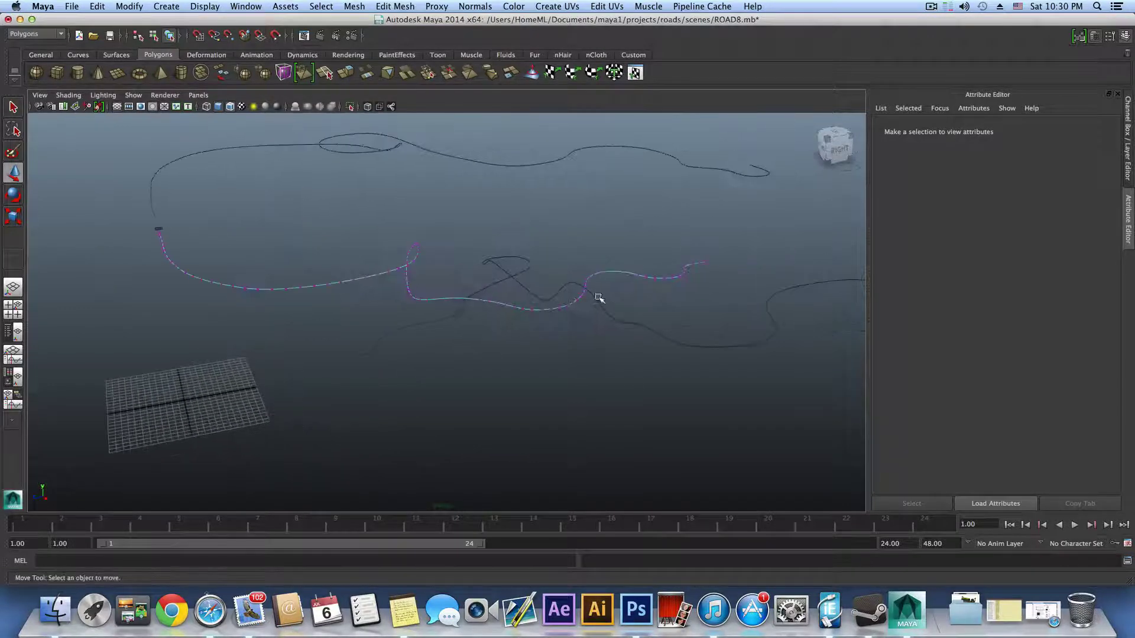
Move the plane across the scene and down to the opposite open end of the same curve
{"action": "left_click", "coordinate": [157, 231]}
{"action": "left_click_drag", "start_coordinate": [157, 231], "coordinate": [653, 241]}
{"action": "left_click_drag", "start_coordinate": [675, 134], "coordinate": [663, 234]}
{"action": "left_click_drag", "start_coordinate": [622, 273], "coordinate": [688, 273]}
{"action": "right_click_drag", "start_coordinate": [663, 271], "coordinate": [805, 286], "text": "alt"}
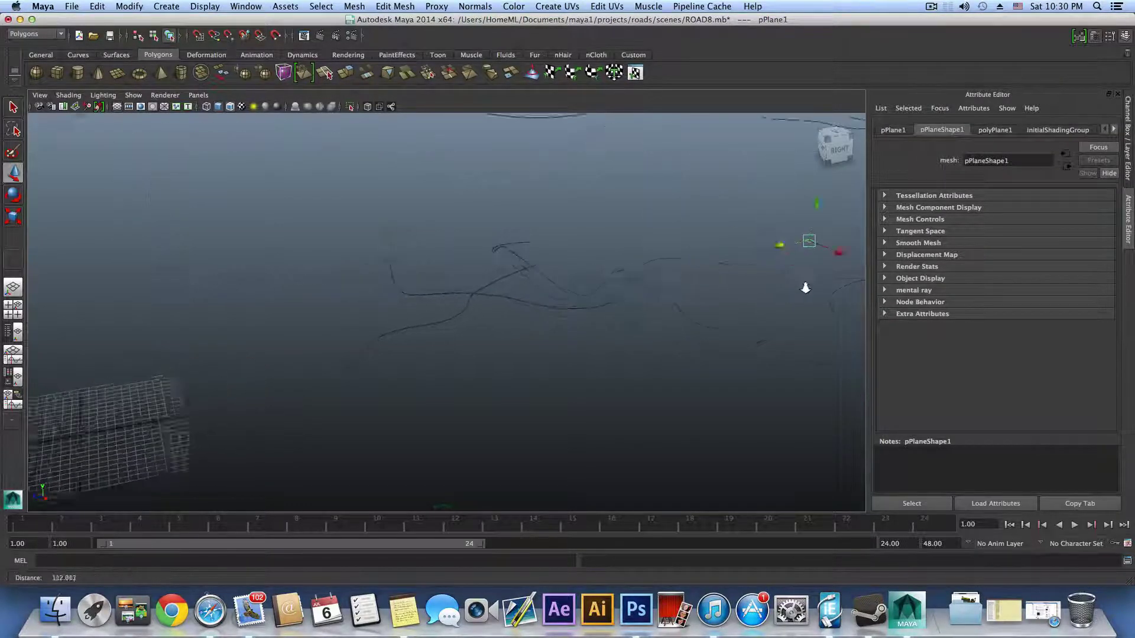
{"action": "middle_click_drag", "start_coordinate": [804, 286], "coordinate": [544, 349], "text": "alt"}
{"action": "right_click_drag", "start_coordinate": [545, 349], "coordinate": [564, 371], "text": "alt"}
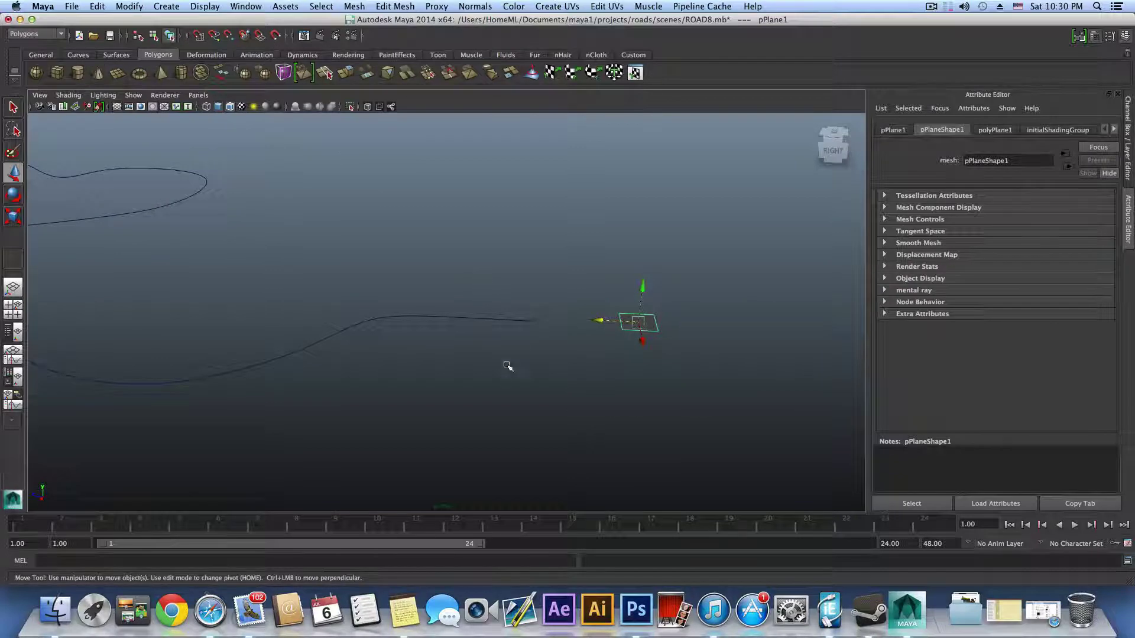
Display the curve's control vertices at this end and select the ones nearest the plane to inspect them
{"action": "left_click", "coordinate": [501, 319]}
{"action": "right_click", "coordinate": [506, 317]}
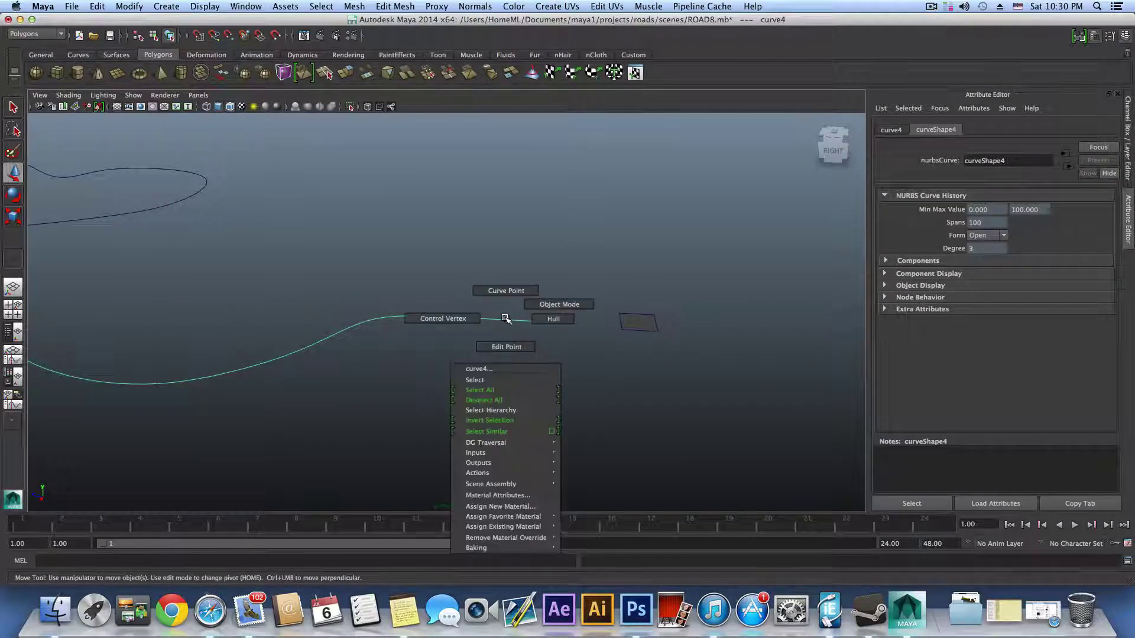
{"action": "left_click", "coordinate": [432, 317]}
{"action": "right_click_drag", "start_coordinate": [481, 326], "coordinate": [532, 363], "text": "alt"}
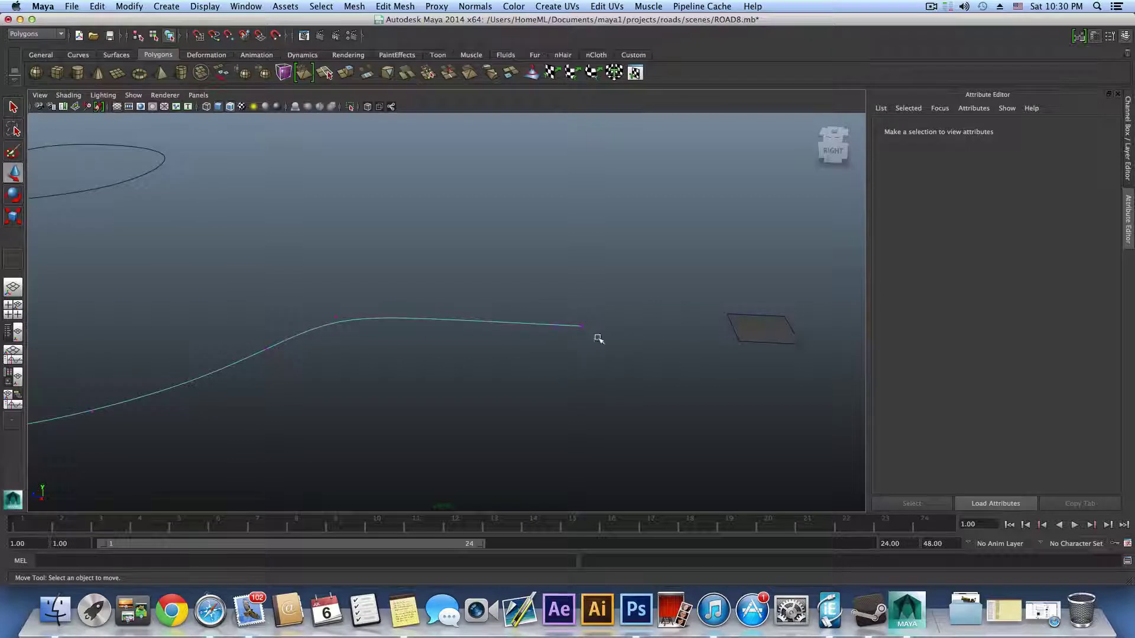
{"action": "left_click", "coordinate": [581, 325]}
{"action": "left_click_drag", "start_coordinate": [543, 305], "coordinate": [561, 350]}
{"action": "right_click_drag", "start_coordinate": [452, 306], "coordinate": [449, 299], "text": "alt"}
{"action": "left_click_drag", "start_coordinate": [433, 310], "coordinate": [120, 453]}
{"action": "left_click_drag", "start_coordinate": [513, 384], "coordinate": [560, 398], "text": "alt"}
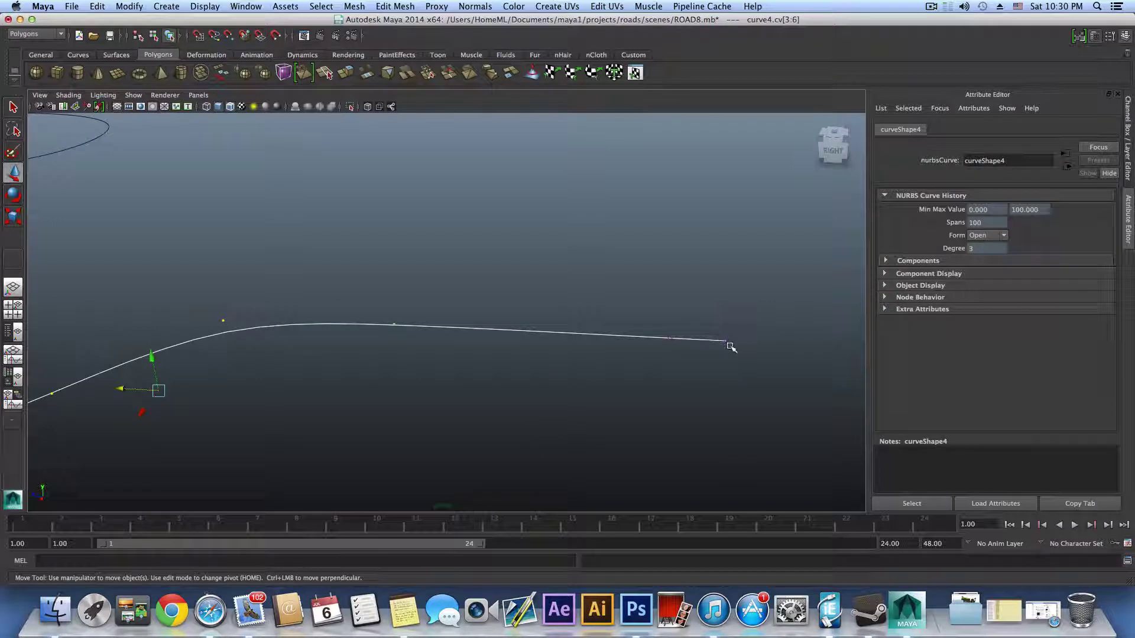
{"action": "left_click_drag", "start_coordinate": [681, 323], "coordinate": [614, 421]}
{"action": "middle_click_drag", "start_coordinate": [737, 339], "coordinate": [493, 353], "text": "alt"}
{"action": "scroll", "coordinate": [562, 337], "scroll_direction": "down", "scroll_amount": 2}
Select the plane and display the control vertices of the neighbouring curve alongside it
{"action": "left_click", "coordinate": [762, 363]}
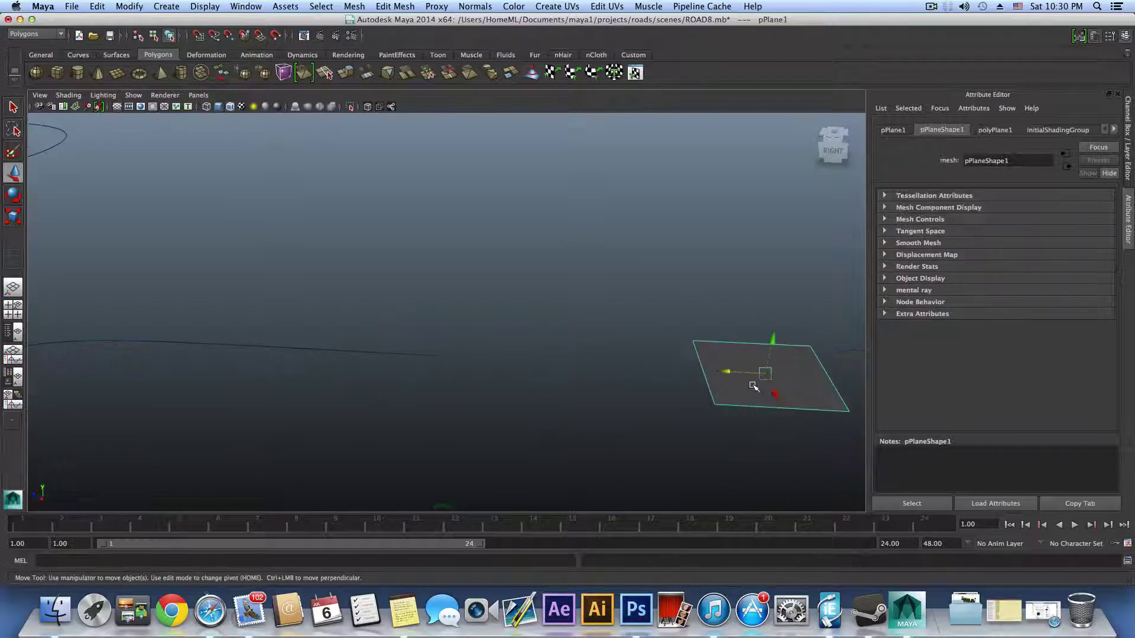
{"action": "right_click", "coordinate": [367, 351]}
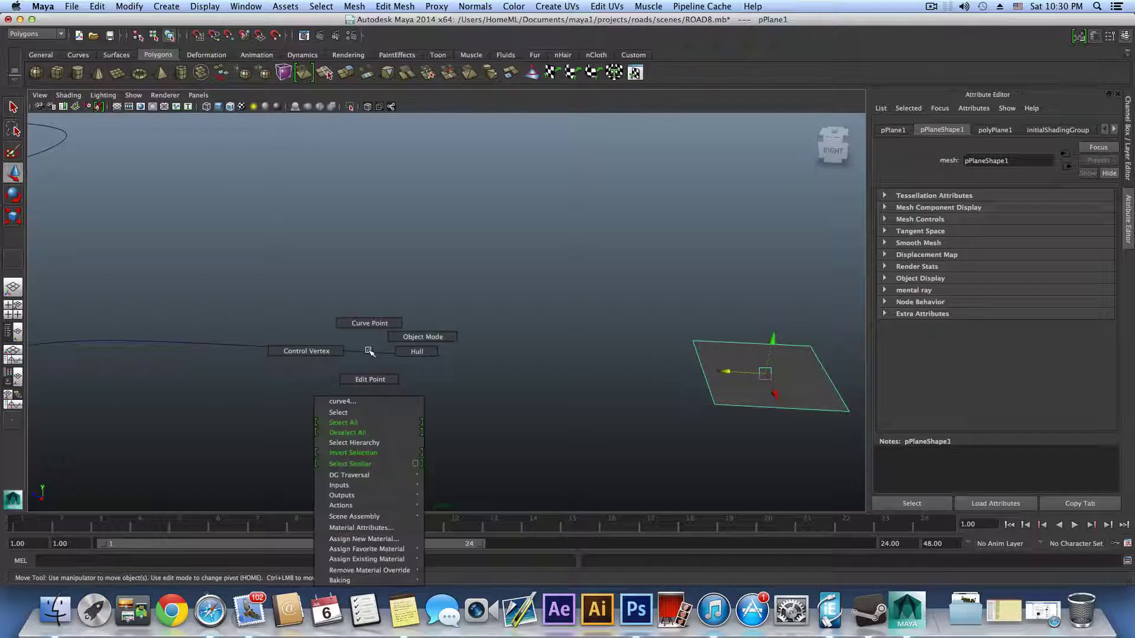
{"action": "left_click", "coordinate": [313, 352]}
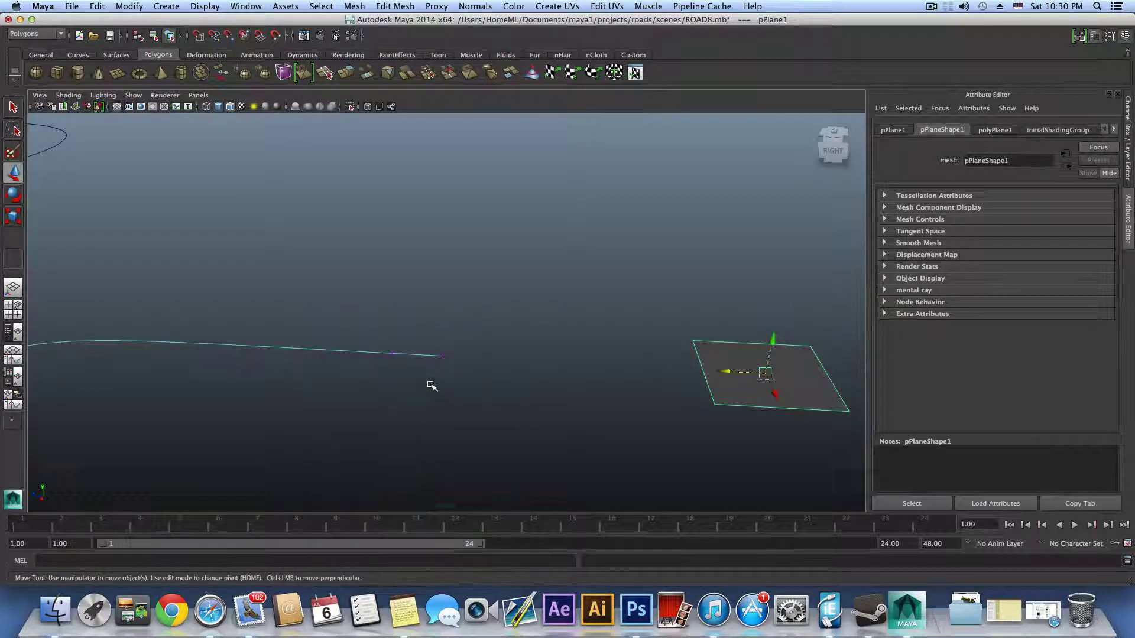
{"action": "left_click_drag", "start_coordinate": [431, 385], "coordinate": [442, 380], "text": "alt"}
{"action": "middle_click_drag", "start_coordinate": [518, 345], "coordinate": [458, 363], "text": "alt"}
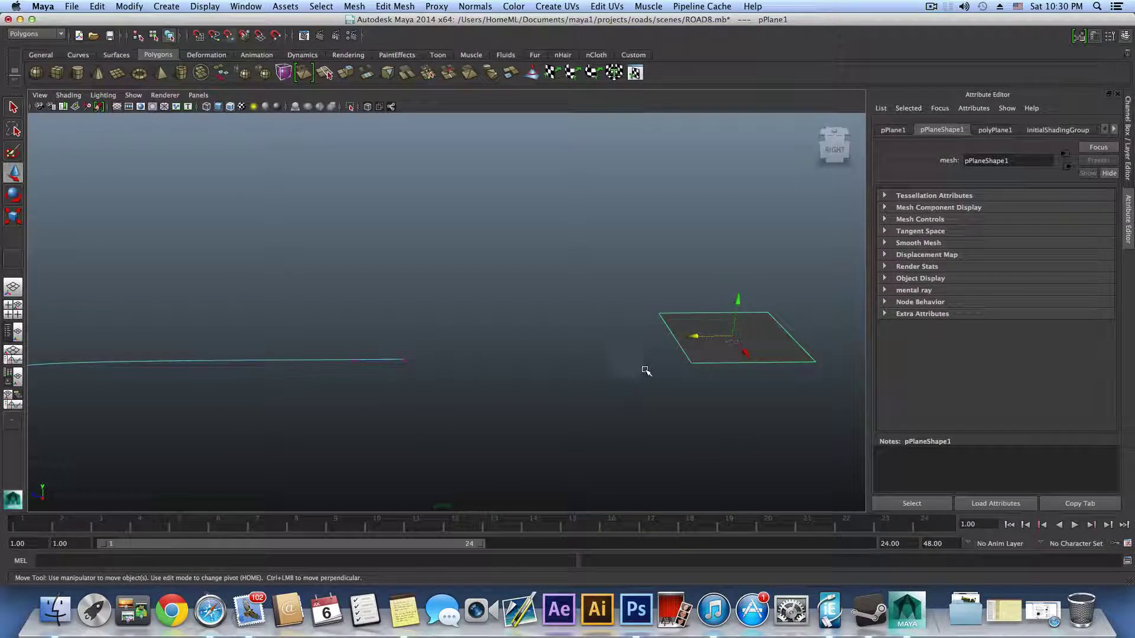
Try to snap the plane onto the curve a short distance before its open end
{"action": "key", "text": "c"}
{"action": "middle_click_drag", "start_coordinate": [354, 360], "coordinate": [360, 376]}
{"action": "left_click_drag", "start_coordinate": [341, 353], "coordinate": [340, 317], "text": "alt"}
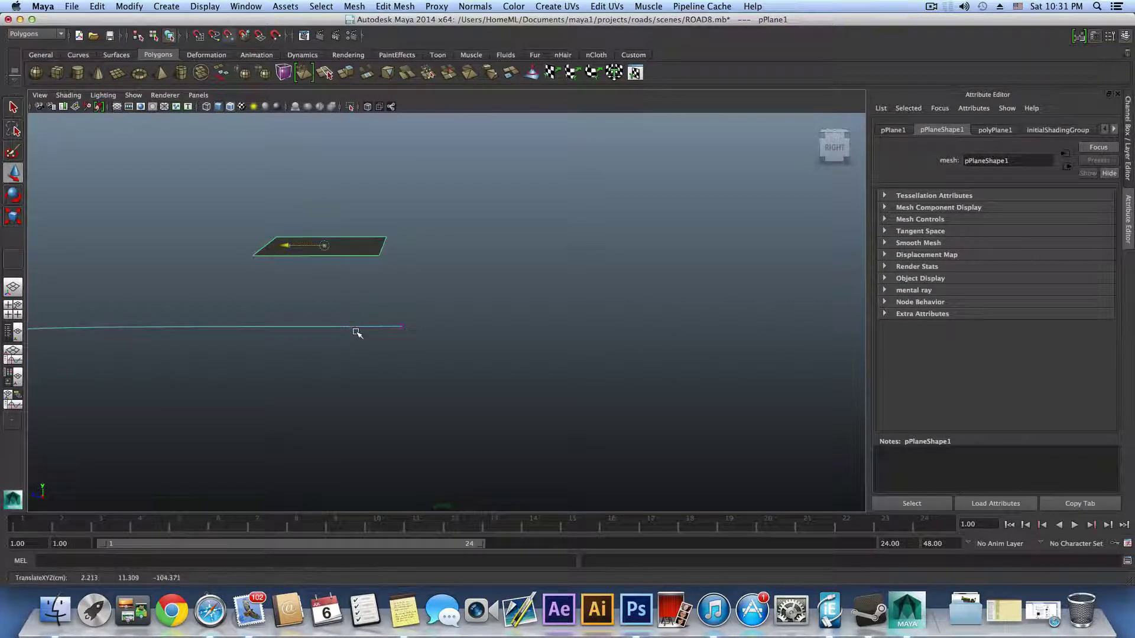
{"action": "middle_click_drag", "start_coordinate": [320, 244], "coordinate": [357, 322]}
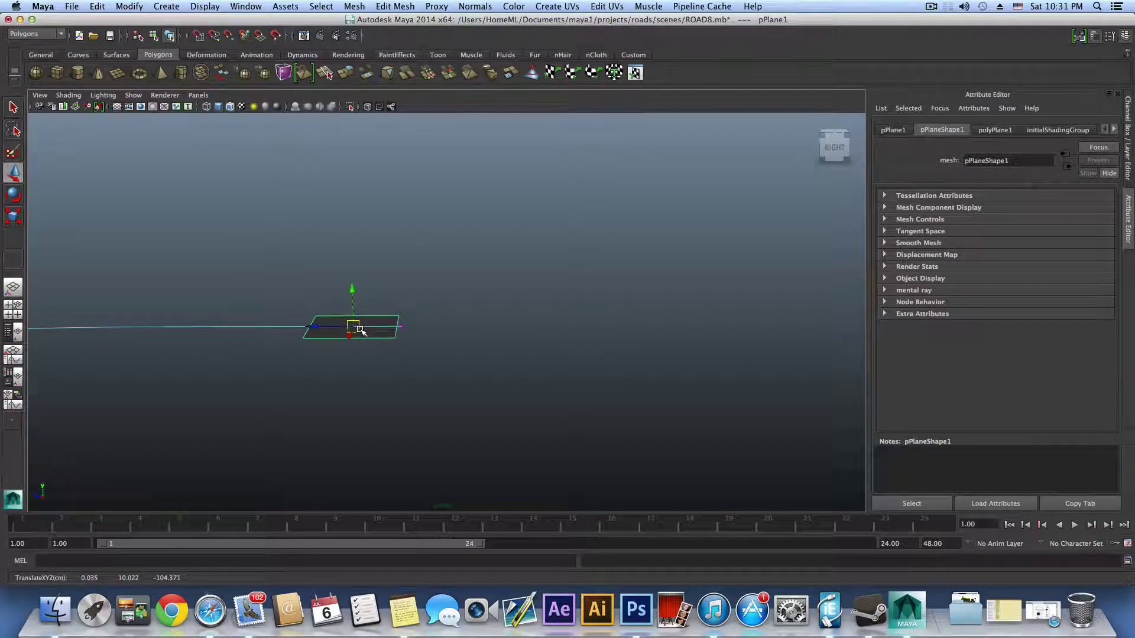
{"action": "key", "text": "z"}
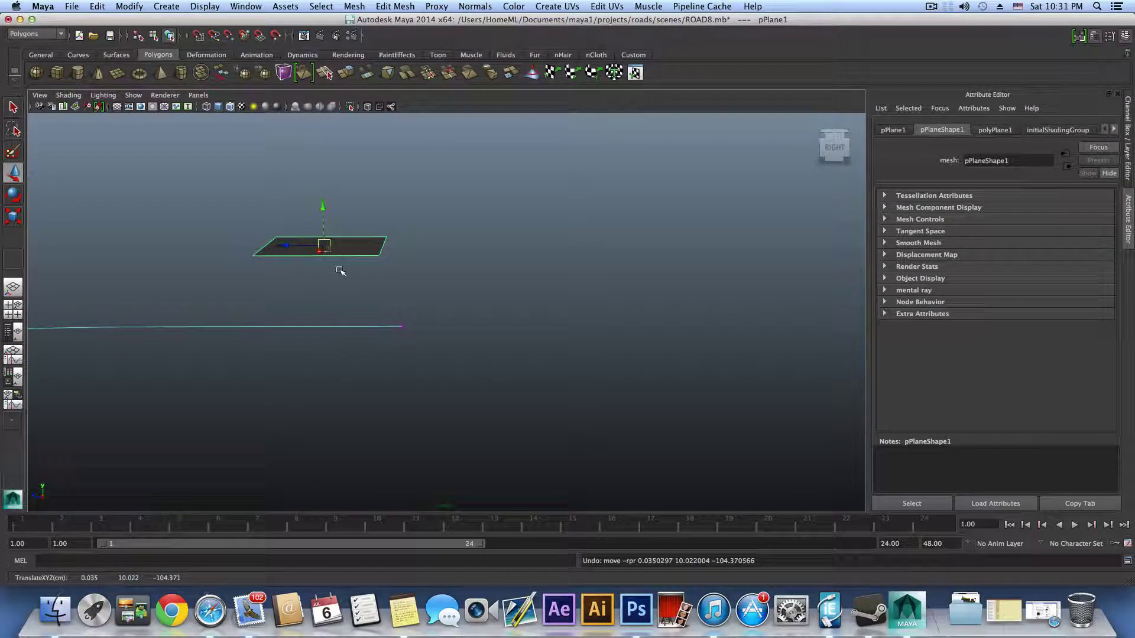
Snap the plane onto the curve's points and centre it exactly on the curve's open end
{"action": "key", "text": "v"}
{"action": "left_click_drag", "start_coordinate": [323, 244], "coordinate": [347, 301]}
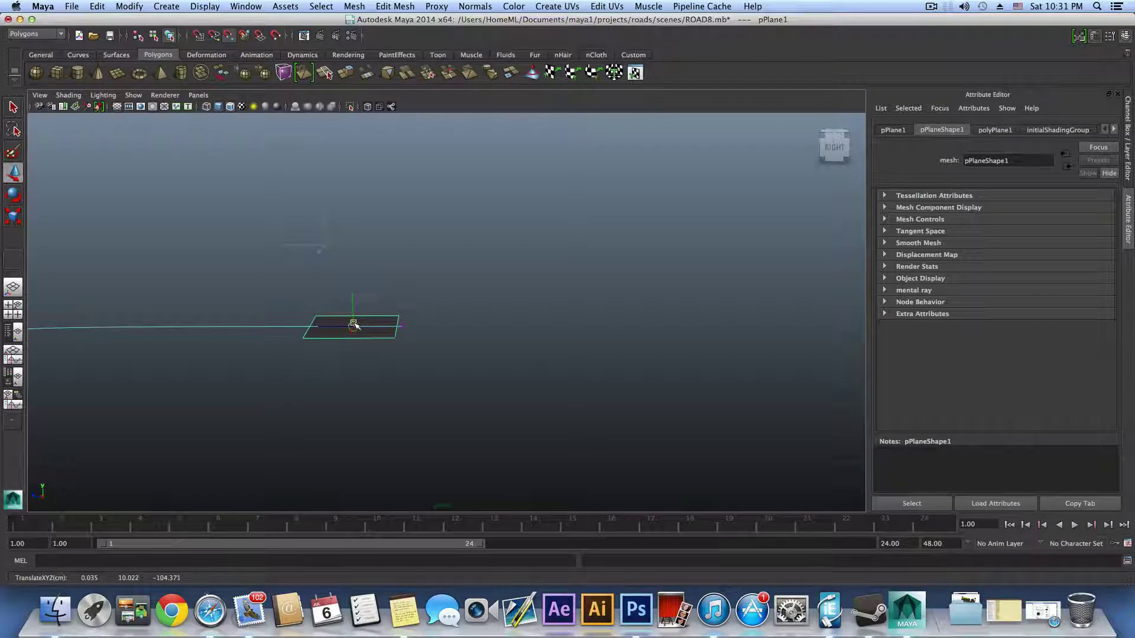
{"action": "left_click_drag", "start_coordinate": [369, 326], "coordinate": [393, 326]}
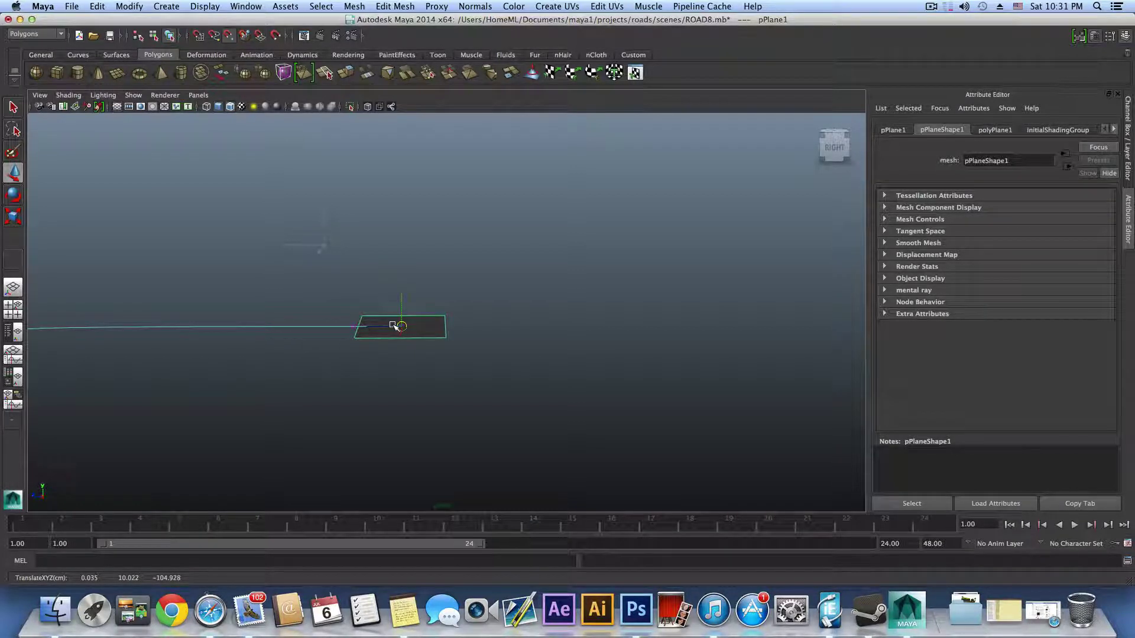
Select the curve's control vertex just outside the plane's near edge and nudge it slightly toward that edge
{"action": "middle_click_drag", "start_coordinate": [382, 333], "coordinate": [426, 359], "text": "alt"}
{"action": "right_click_drag", "start_coordinate": [426, 359], "coordinate": [562, 409], "text": "alt"}
{"action": "middle_click_drag", "start_coordinate": [562, 409], "coordinate": [557, 370], "text": "alt"}
{"action": "left_click_drag", "start_coordinate": [416, 362], "coordinate": [438, 392]}
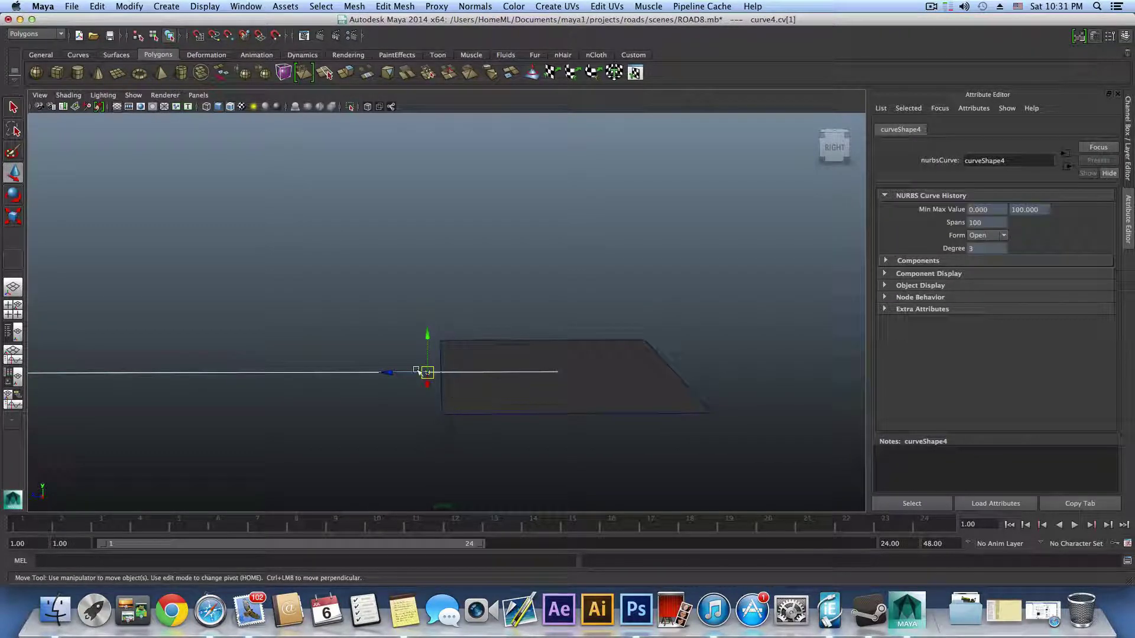
{"action": "mouse_move", "coordinate": [392, 372]}
{"action": "left_mouse_down"}
{"action": "mouse_move", "coordinate": [473, 380]}
{"action": "mouse_move", "coordinate": [394, 385]}
{"action": "left_mouse_up"}
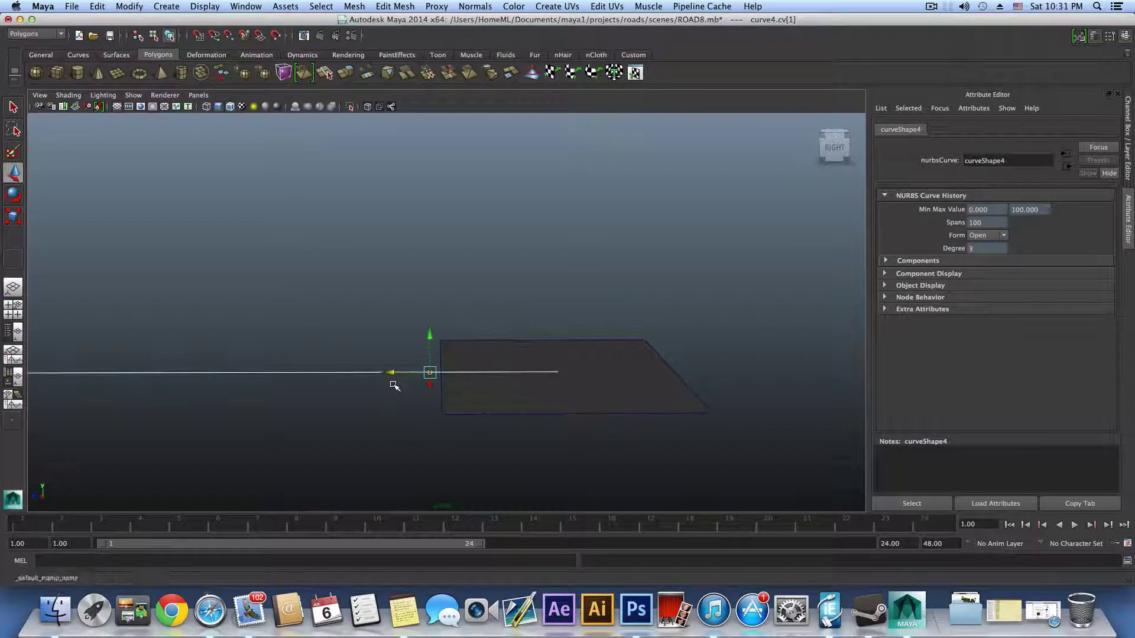
Select the plane's edge facing along the curve, and add the curve to the selection as the extrusion path
{"action": "left_click", "coordinate": [462, 388]}
{"action": "right_click_drag", "start_coordinate": [462, 389], "coordinate": [458, 335]}
{"action": "left_click", "coordinate": [442, 384]}
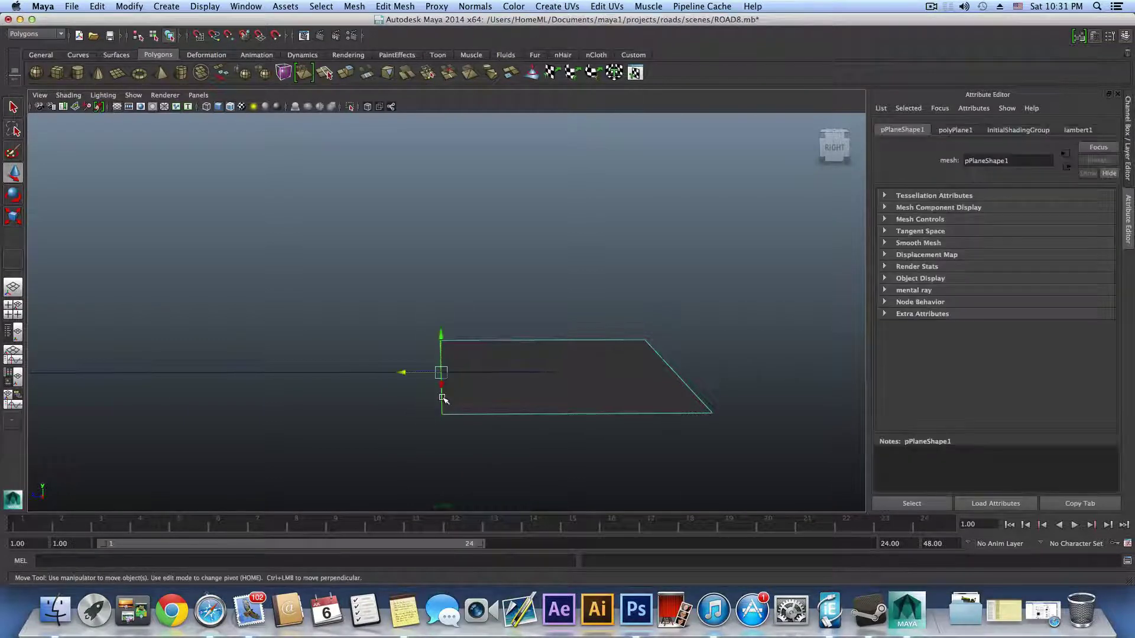
{"action": "left_click", "coordinate": [372, 372]}
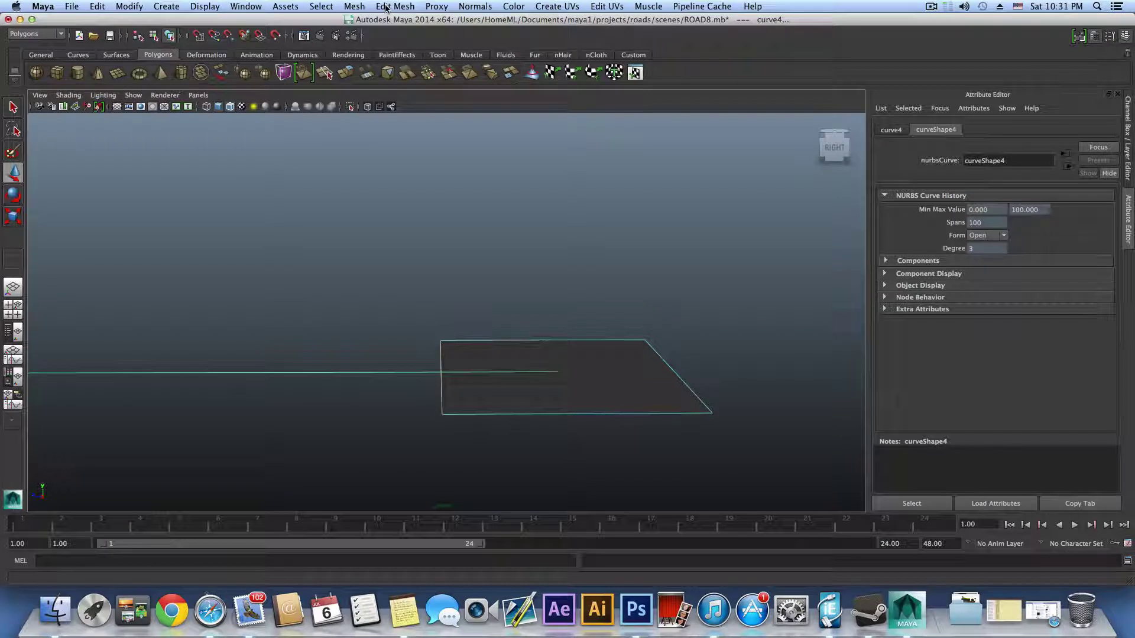
Extrude the selected edge along the selected curve with 100 divisions, then close the extrude options
{"action": "scroll", "coordinate": [369, 291], "scroll_direction": "down", "scroll_amount": 4}
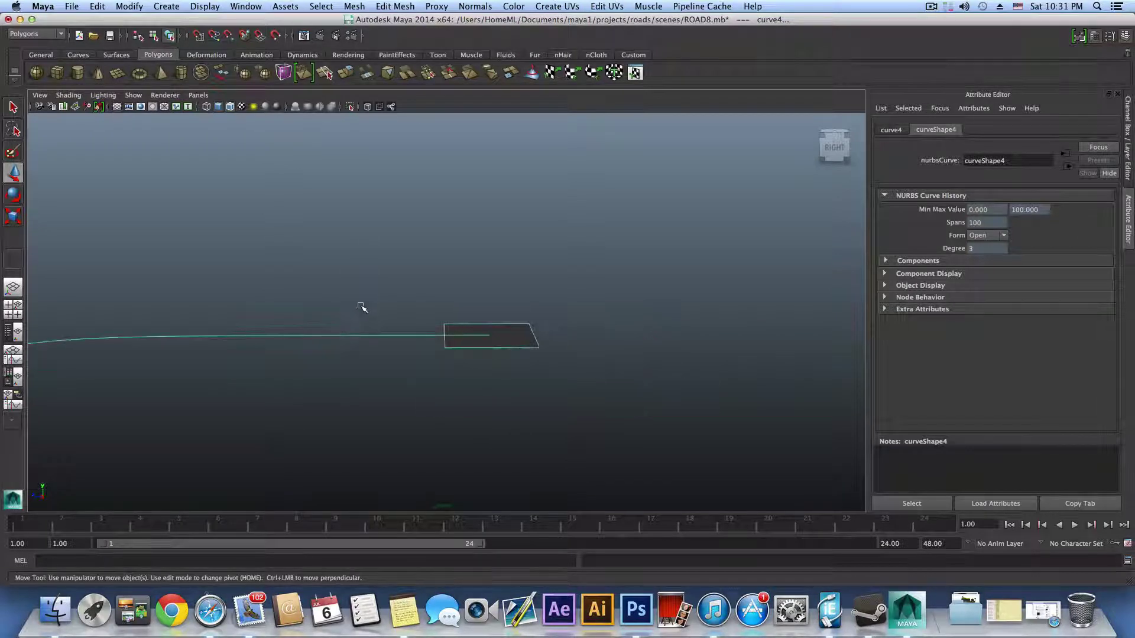
{"action": "left_click_drag", "start_coordinate": [362, 306], "coordinate": [348, 353], "text": "alt"}
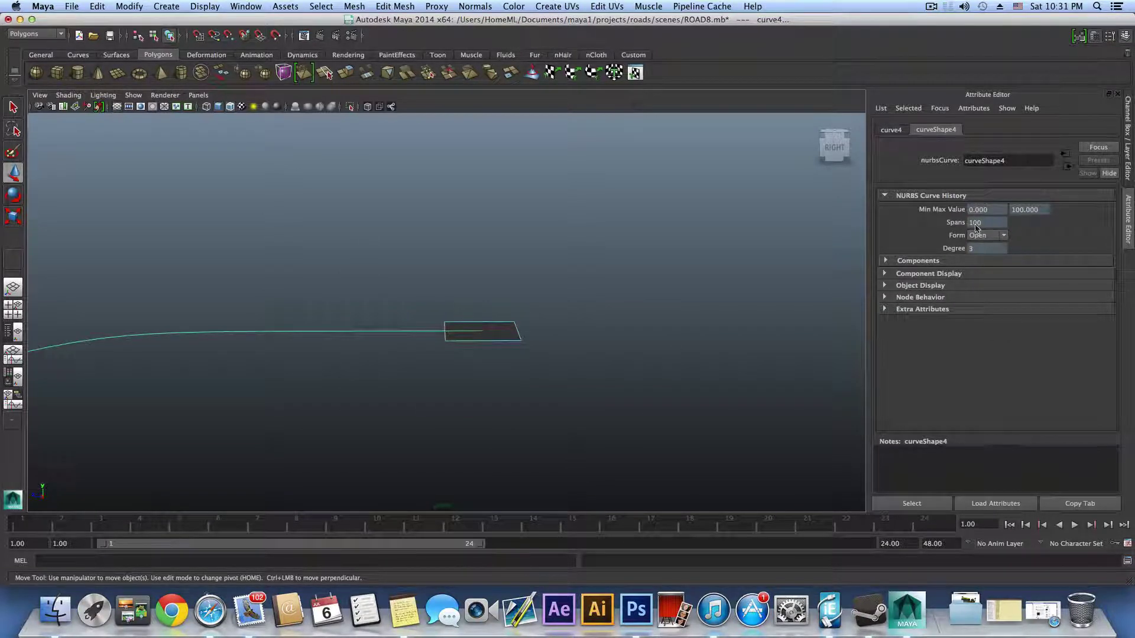
{"action": "scroll", "coordinate": [370, 365], "scroll_direction": "up", "scroll_amount": 4}
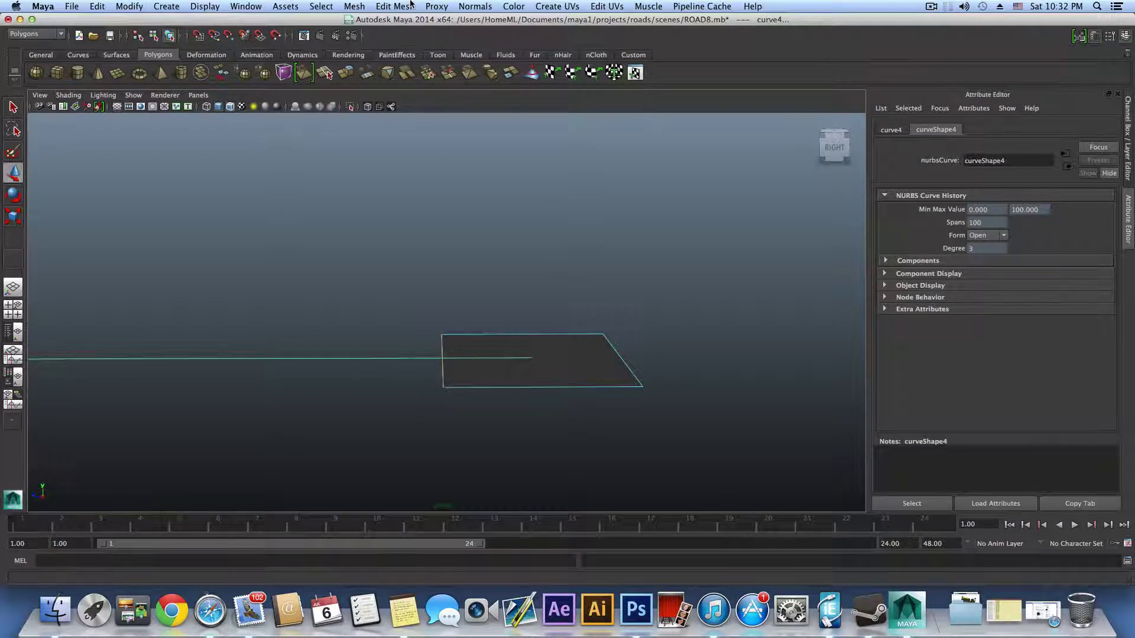
{"action": "left_click", "coordinate": [399, 6]}
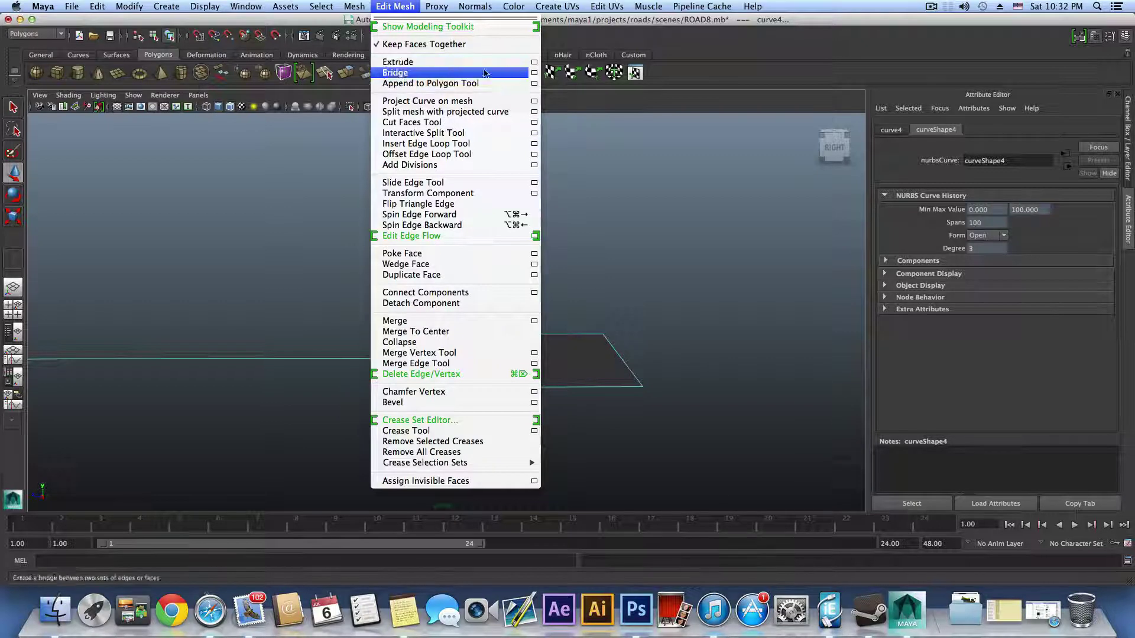
{"action": "left_click", "coordinate": [535, 64]}
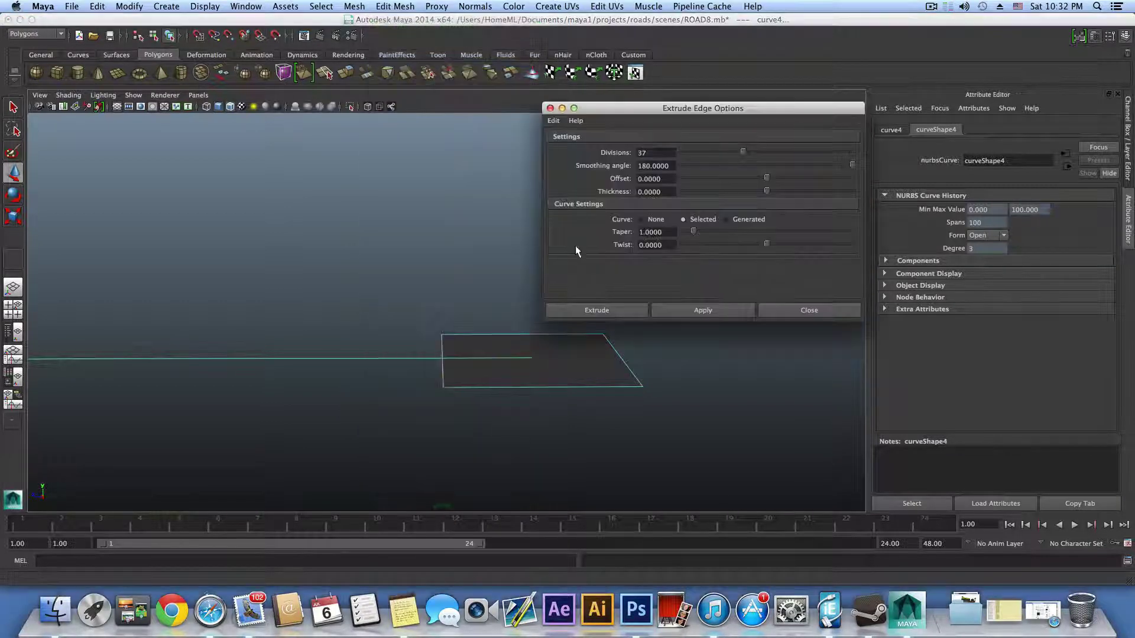
{"action": "left_click", "coordinate": [656, 153]}
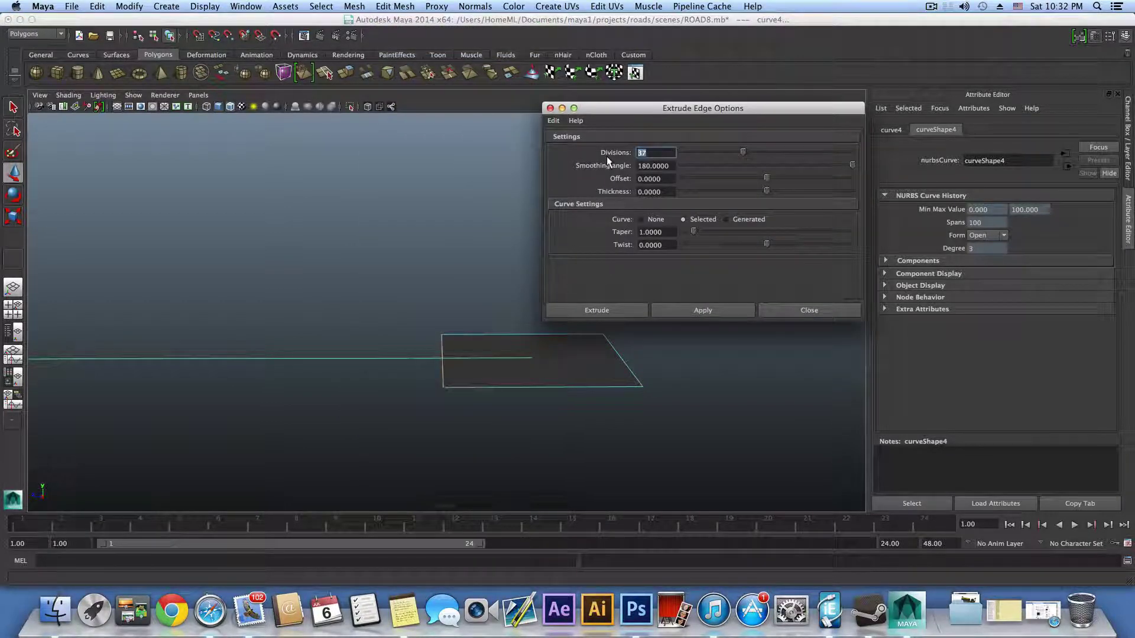
{"action": "type", "text": "100"}
{"action": "left_click", "coordinate": [711, 312]}
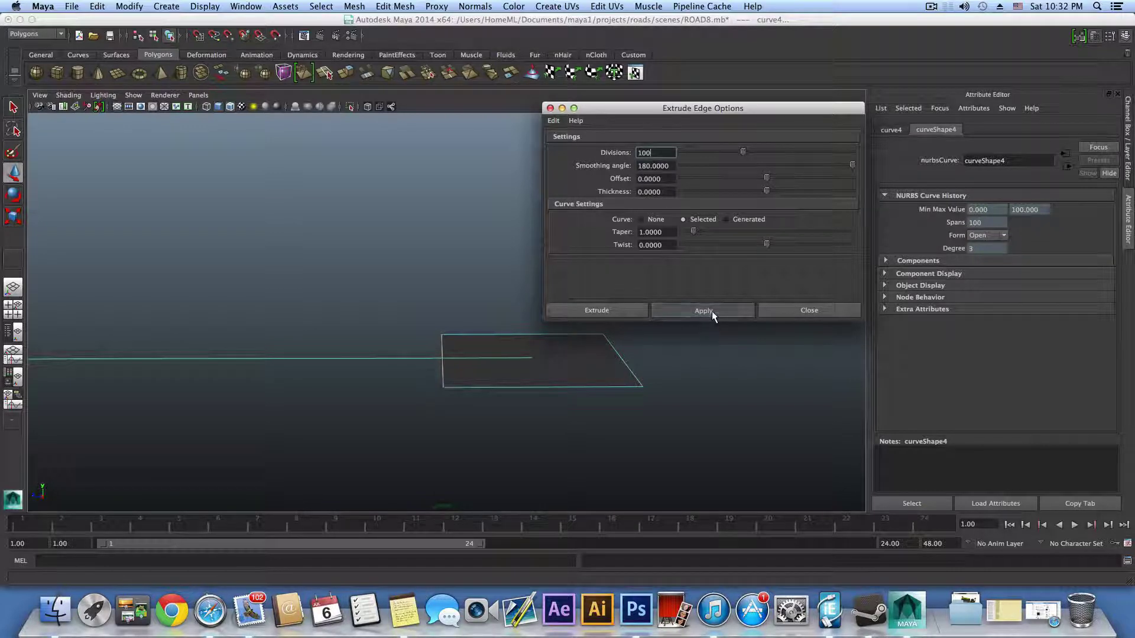
{"action": "left_click", "coordinate": [800, 311]}
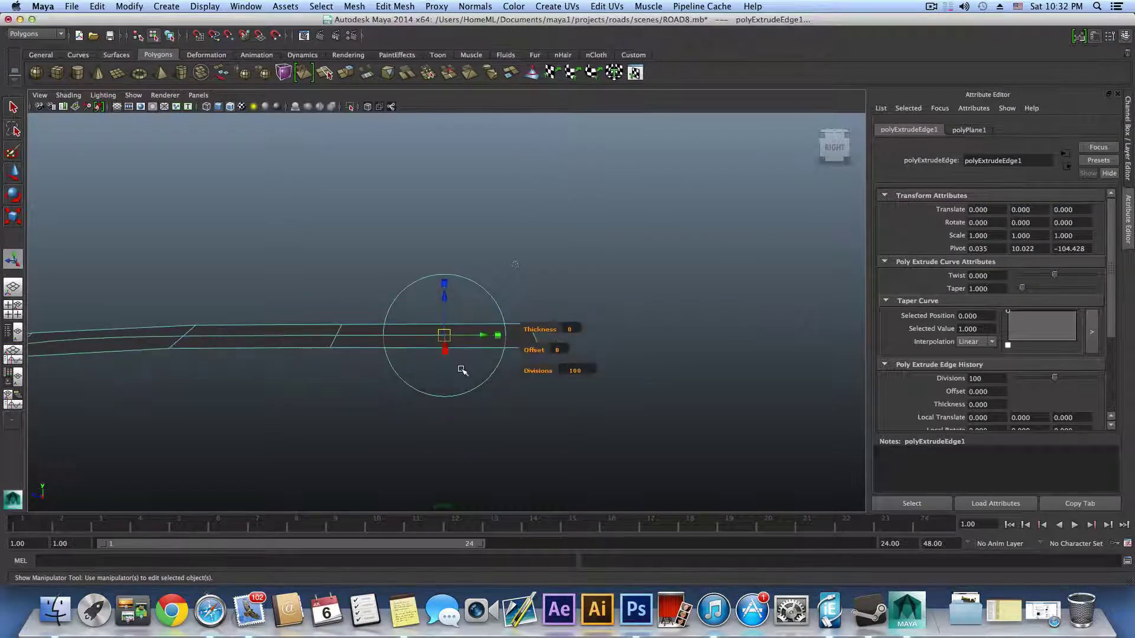
Check the segments at the start of the extruded road and return to object selection
{"action": "left_click_drag", "start_coordinate": [462, 370], "coordinate": [455, 407], "text": "alt"}
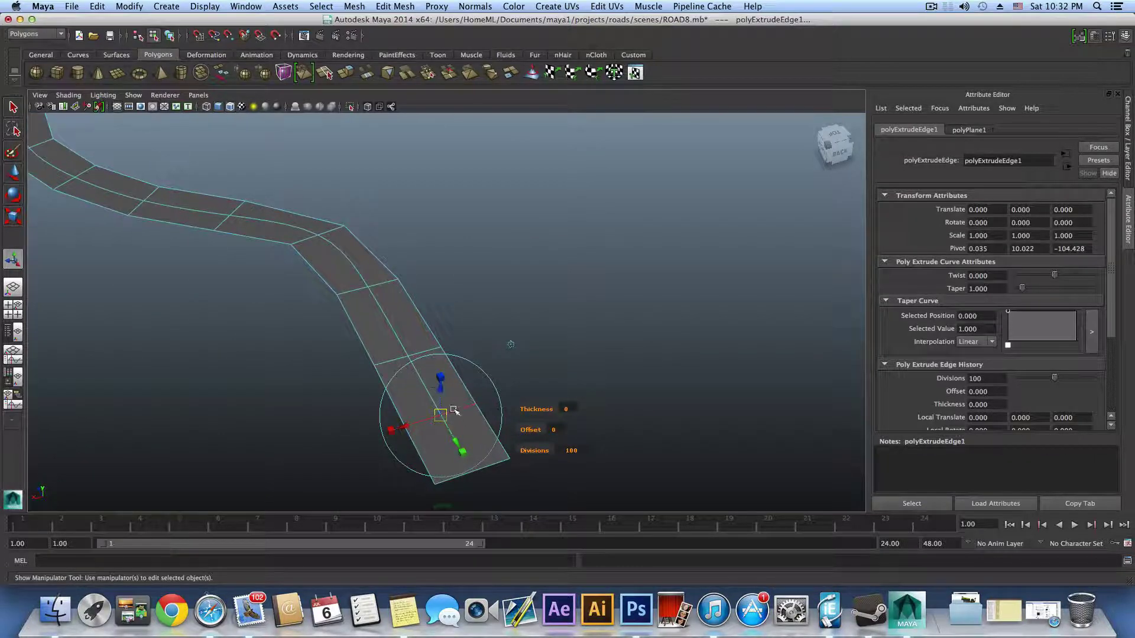
{"action": "scroll", "coordinate": [278, 213], "scroll_direction": "down", "scroll_amount": 4}
{"action": "mouse_move", "coordinate": [282, 303]}
{"action": "middle_mouse_down", "text": "alt"}
{"action": "mouse_move", "coordinate": [288, 395]}
{"action": "mouse_move", "coordinate": [313, 458]}
{"action": "middle_mouse_up", "text": "alt"}
{"action": "mouse_move", "coordinate": [387, 222]}
{"action": "middle_mouse_down", "text": "alt"}
{"action": "mouse_move", "coordinate": [402, 254]}
{"action": "mouse_move", "coordinate": [388, 415]}
{"action": "mouse_move", "coordinate": [361, 309]}
{"action": "mouse_move", "coordinate": [378, 253]}
{"action": "middle_mouse_up", "text": "alt"}
{"action": "scroll", "coordinate": [355, 296], "scroll_direction": "up", "scroll_amount": 3}
{"action": "scroll", "coordinate": [355, 299], "scroll_direction": "down", "scroll_amount": 4}
{"action": "scroll", "coordinate": [358, 306], "scroll_direction": "up", "scroll_amount": 3}
{"action": "key", "text": "F8"}
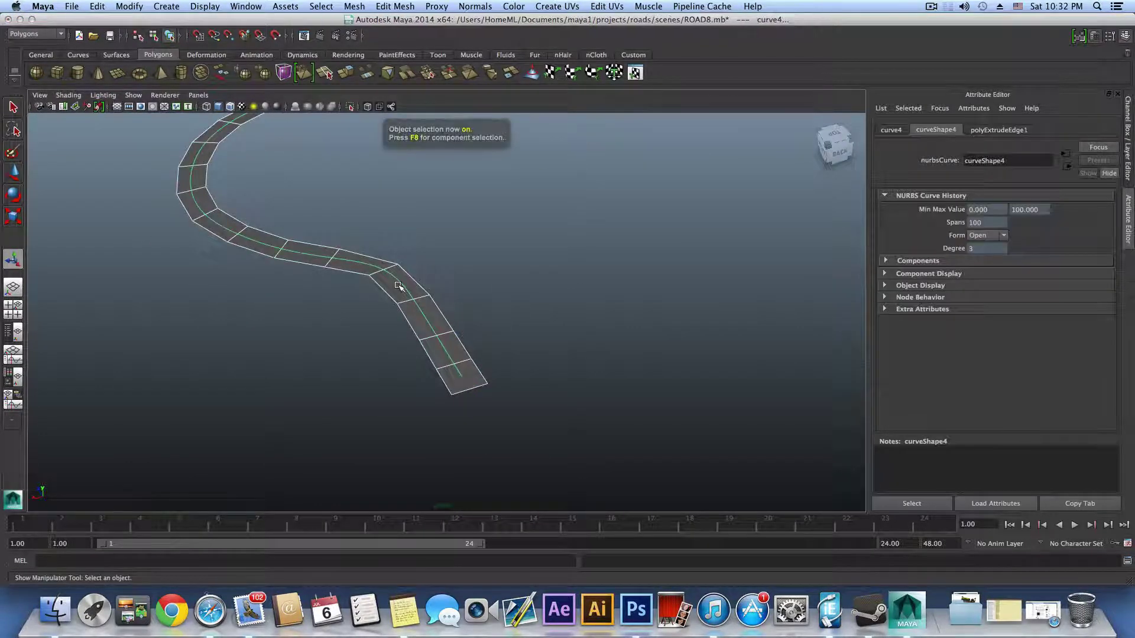
Examine the extruded road along its whole course, including the bends and the loop, for segment spacing and twisting
{"action": "left_click_drag", "start_coordinate": [444, 319], "coordinate": [444, 408], "text": "alt"}
{"action": "middle_click_drag", "start_coordinate": [446, 422], "coordinate": [449, 491], "text": "alt"}
{"action": "scroll", "coordinate": [284, 367], "scroll_direction": "down", "scroll_amount": 3}
{"action": "left_click_drag", "start_coordinate": [284, 367], "coordinate": [338, 374], "text": "alt"}
{"action": "scroll", "coordinate": [338, 377], "scroll_direction": "up", "scroll_amount": 3}
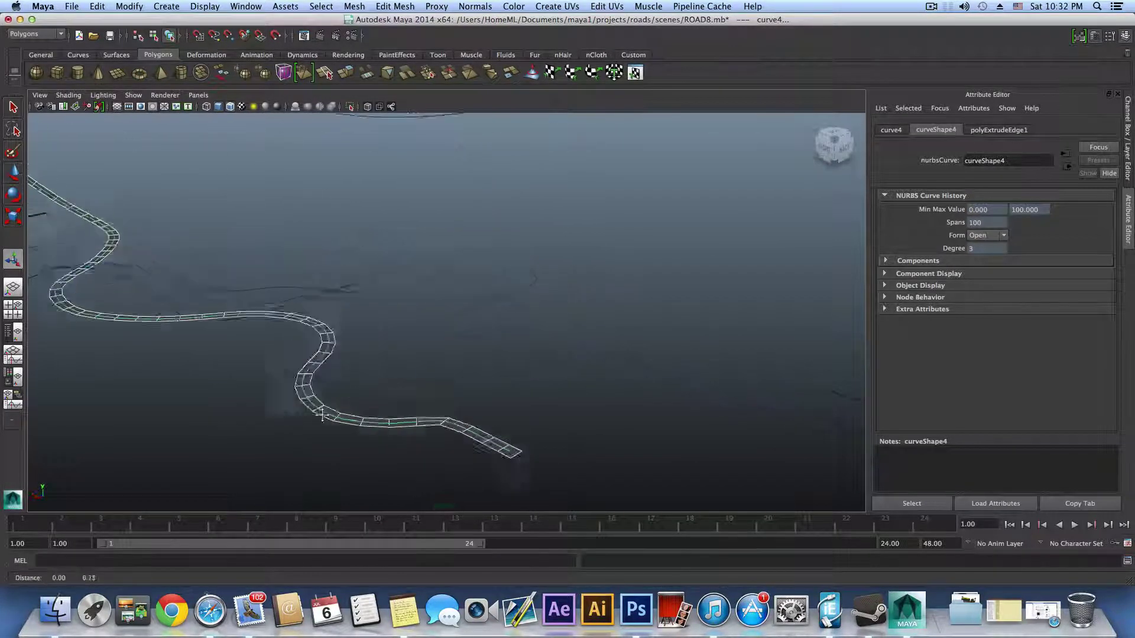
{"action": "middle_click_drag", "start_coordinate": [323, 407], "coordinate": [427, 461], "text": "alt"}
{"action": "left_click_drag", "start_coordinate": [428, 460], "coordinate": [313, 475], "text": "alt"}
{"action": "middle_click_drag", "start_coordinate": [313, 476], "coordinate": [529, 481], "text": "alt"}
{"action": "middle_click_drag", "start_coordinate": [541, 482], "coordinate": [190, 459], "text": "alt"}
{"action": "middle_click_drag", "start_coordinate": [449, 460], "coordinate": [309, 362], "text": "alt"}
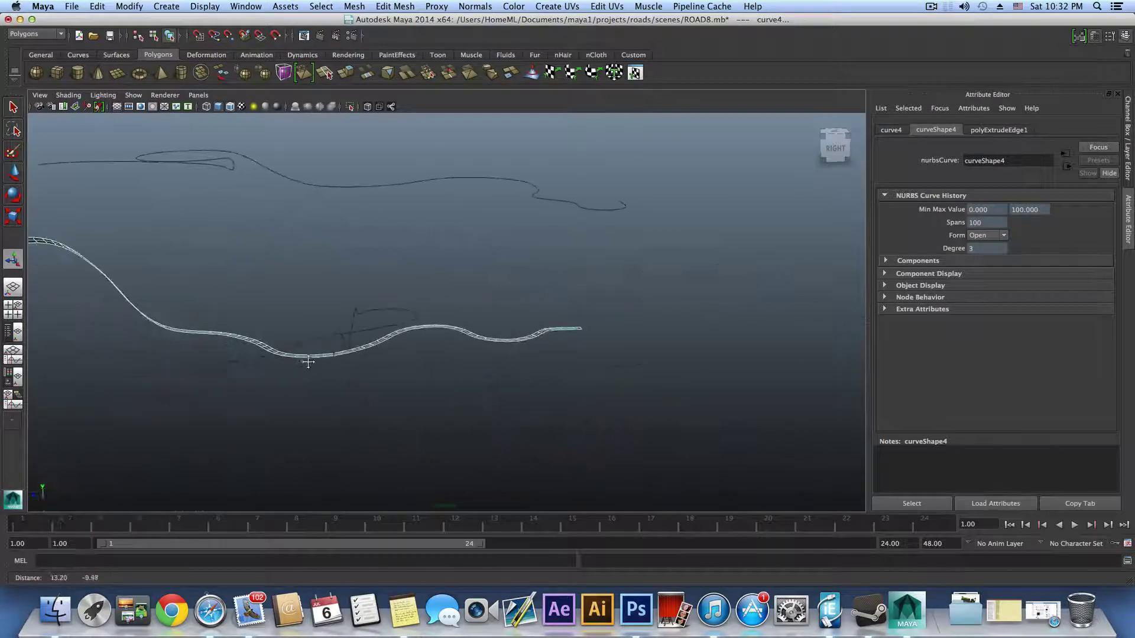
{"action": "right_click_drag", "start_coordinate": [309, 362], "coordinate": [854, 382], "text": "alt"}
{"action": "left_click_drag", "start_coordinate": [853, 382], "coordinate": [696, 402], "text": "alt"}
{"action": "middle_click_drag", "start_coordinate": [739, 432], "coordinate": [206, 332], "text": "alt"}
{"action": "middle_click_drag", "start_coordinate": [685, 432], "coordinate": [71, 296], "text": "alt"}
{"action": "middle_click_drag", "start_coordinate": [473, 393], "coordinate": [307, 413], "text": "alt"}
{"action": "middle_click_drag", "start_coordinate": [103, 380], "coordinate": [498, 522], "text": "alt"}
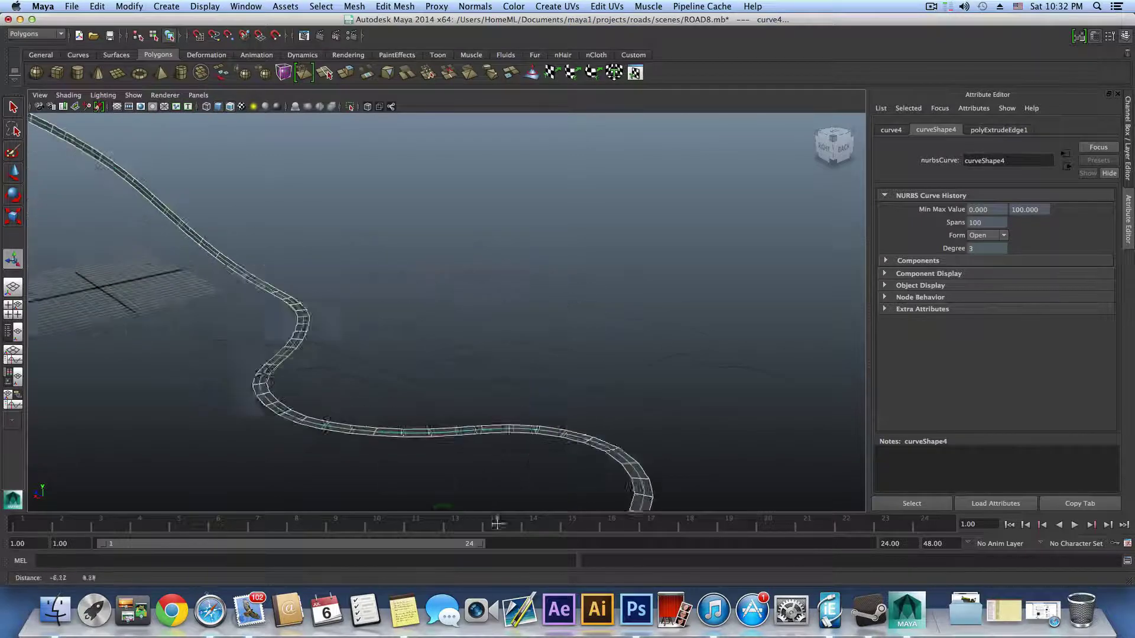
{"action": "middle_click_drag", "start_coordinate": [334, 485], "coordinate": [492, 557], "text": "alt"}
{"action": "middle_click_drag", "start_coordinate": [511, 447], "coordinate": [592, 500], "text": "alt"}
{"action": "mouse_move", "coordinate": [348, 393]}
{"action": "middle_mouse_down", "text": "alt"}
{"action": "mouse_move", "coordinate": [397, 425]}
{"action": "mouse_move", "coordinate": [448, 502]}
{"action": "mouse_move", "coordinate": [481, 520]}
{"action": "middle_mouse_up", "text": "alt"}
{"action": "left_click_drag", "start_coordinate": [367, 408], "coordinate": [195, 413], "text": "alt"}
{"action": "middle_click_drag", "start_coordinate": [195, 413], "coordinate": [626, 492], "text": "alt"}
{"action": "middle_click_drag", "start_coordinate": [387, 438], "coordinate": [536, 386], "text": "alt"}
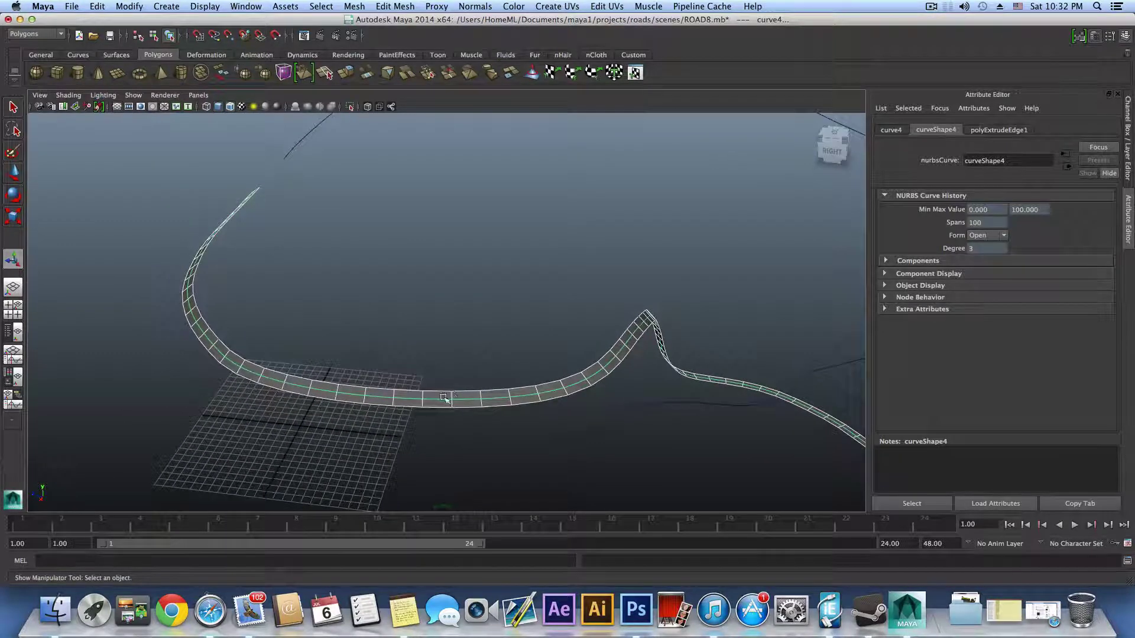
{"action": "left_click_drag", "start_coordinate": [403, 439], "coordinate": [494, 428], "text": "alt"}
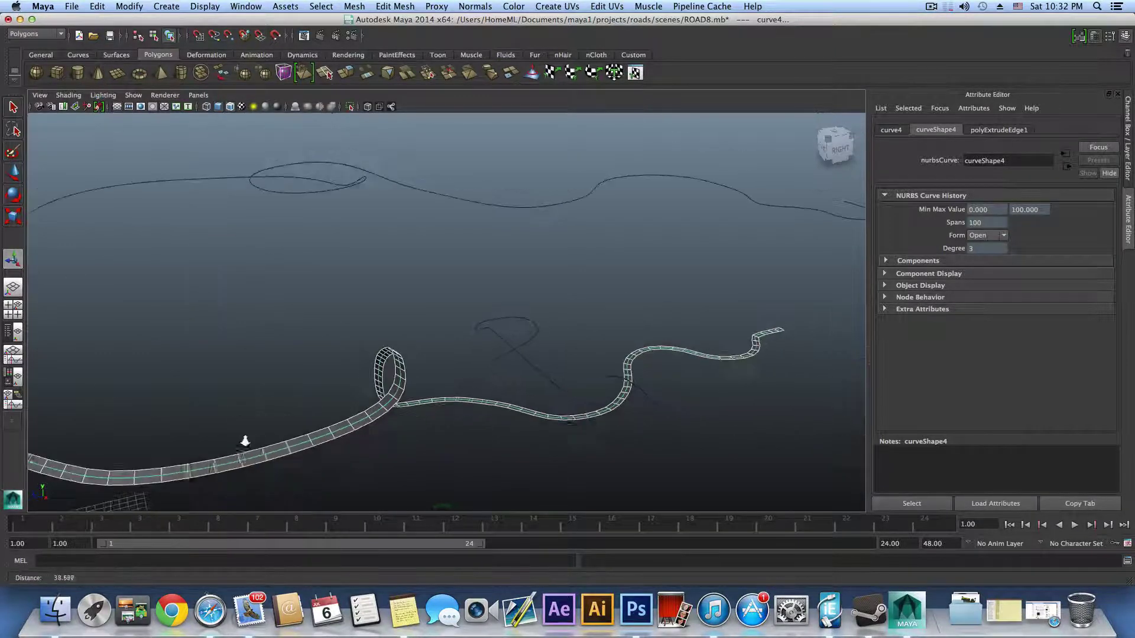
{"action": "middle_click_drag", "start_coordinate": [246, 441], "coordinate": [566, 419], "text": "alt"}
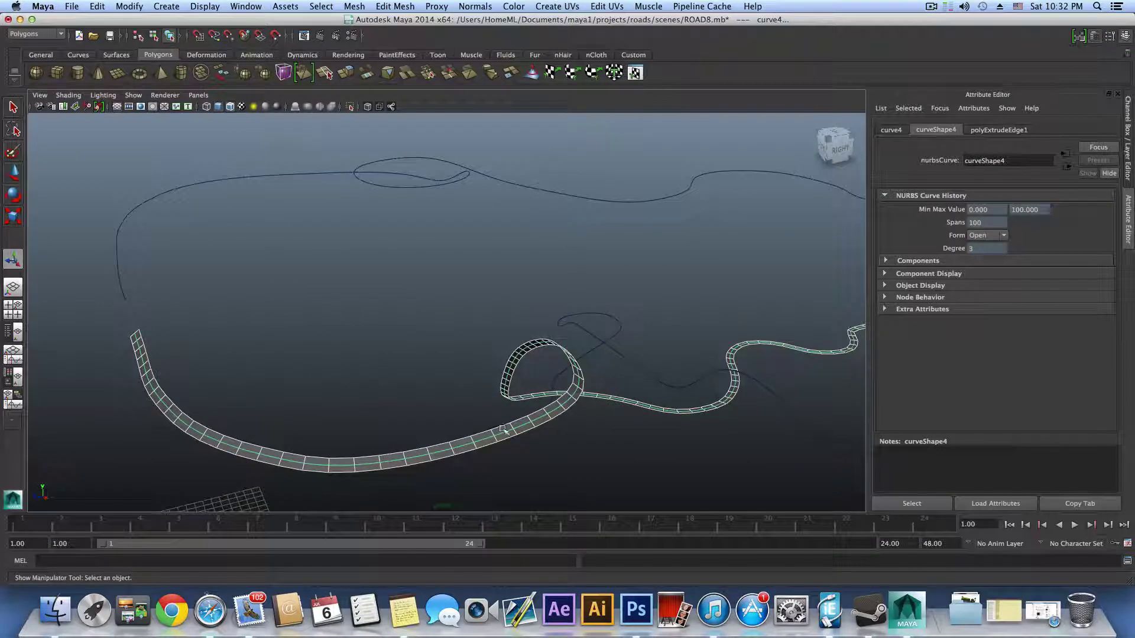
{"action": "left_click_drag", "start_coordinate": [389, 456], "coordinate": [542, 401], "text": "alt"}
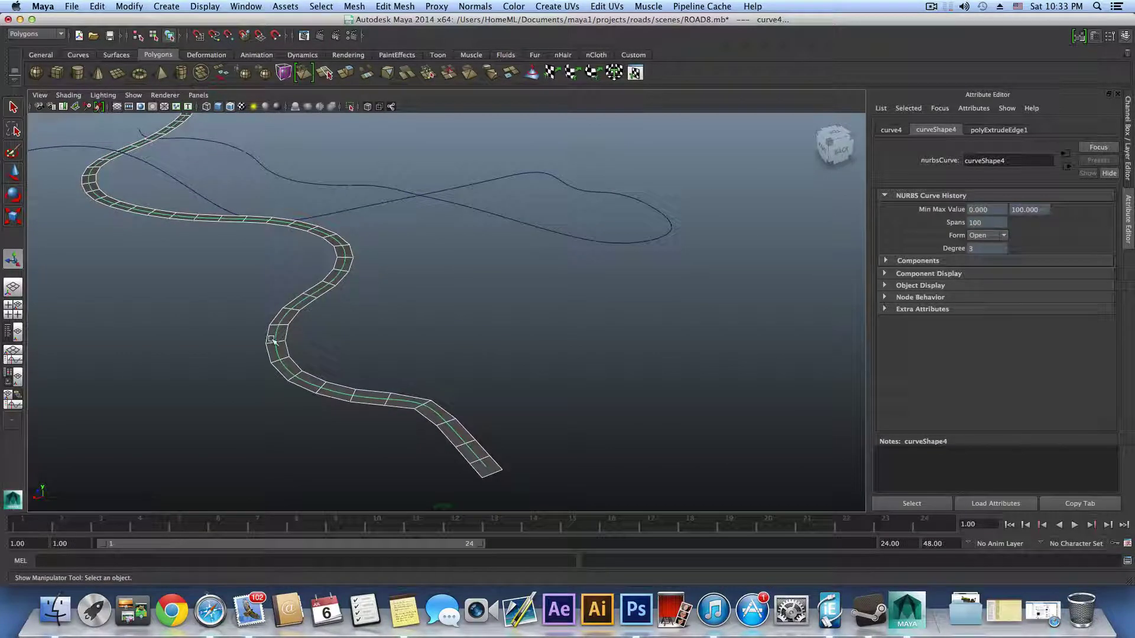
Duplicate the extruded road mesh and raise the copy straight up to about 12.36 in Y
{"action": "key", "text": "F8"}
{"action": "key", "text": "F8"}
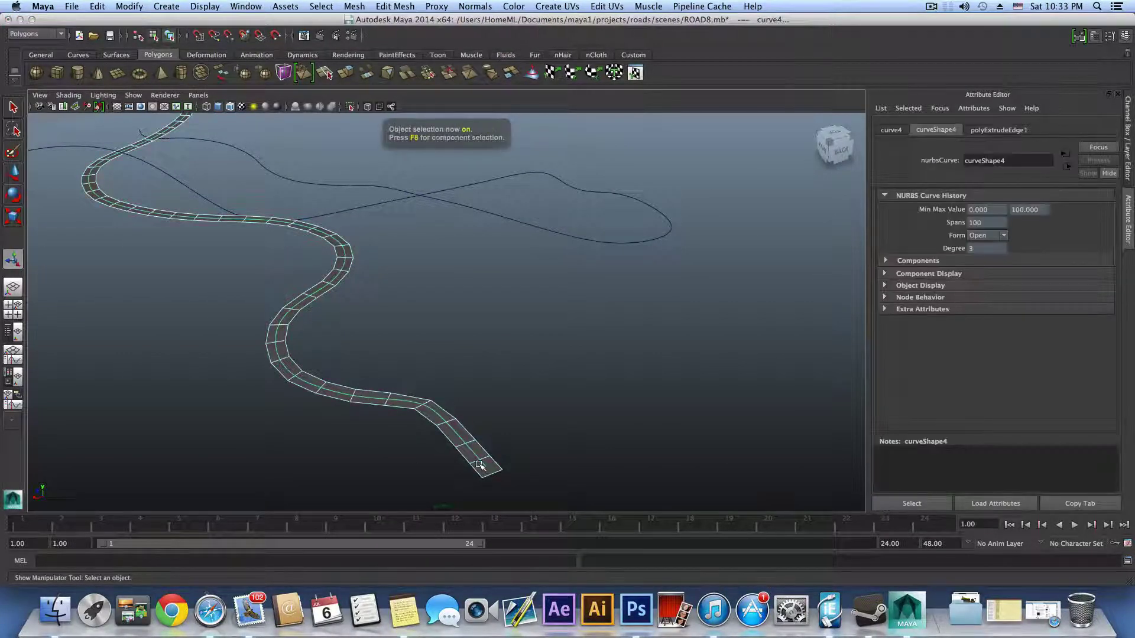
{"action": "left_click", "coordinate": [479, 465]}
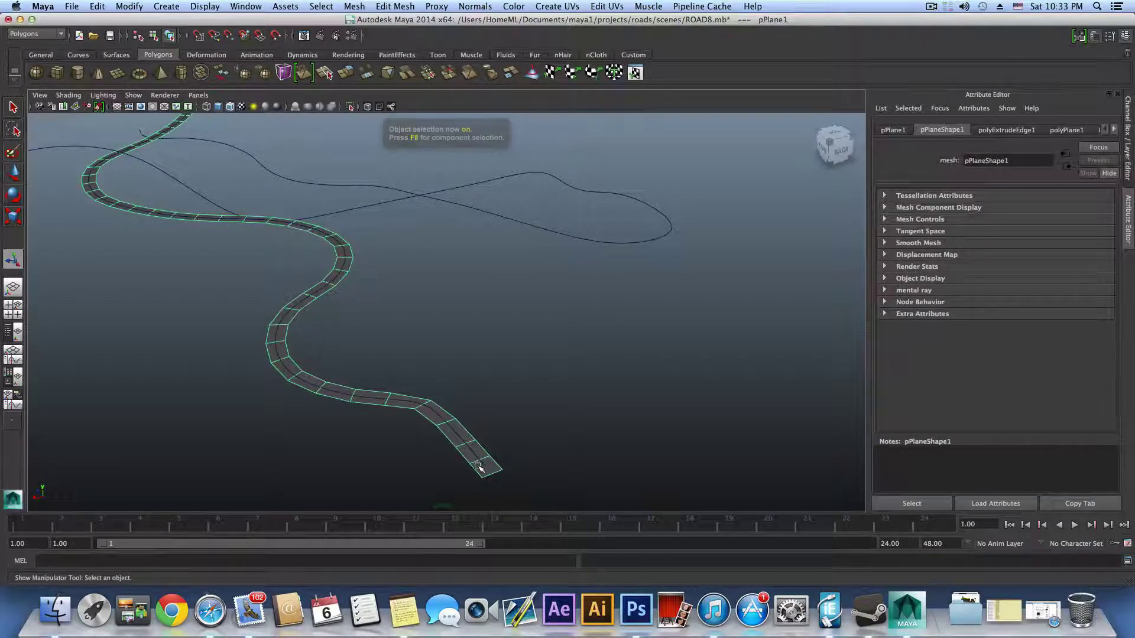
{"action": "key", "text": "w"}
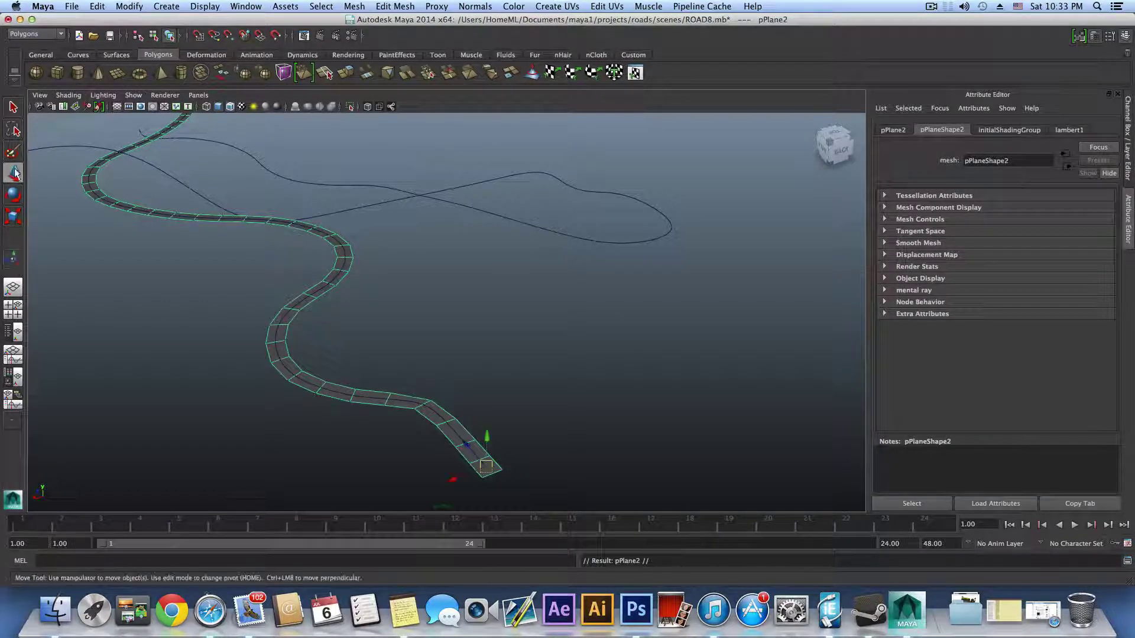
{"action": "left_click_drag", "start_coordinate": [487, 437], "coordinate": [494, 230], "text": "alt"}
{"action": "middle_click_drag", "start_coordinate": [427, 465], "coordinate": [513, 316], "text": "alt"}
{"action": "left_click_drag", "start_coordinate": [519, 258], "coordinate": [519, 214]}
Select the original lower road together with its curve and add them to the backup display layer
{"action": "left_click_drag", "start_coordinate": [510, 291], "coordinate": [482, 334]}
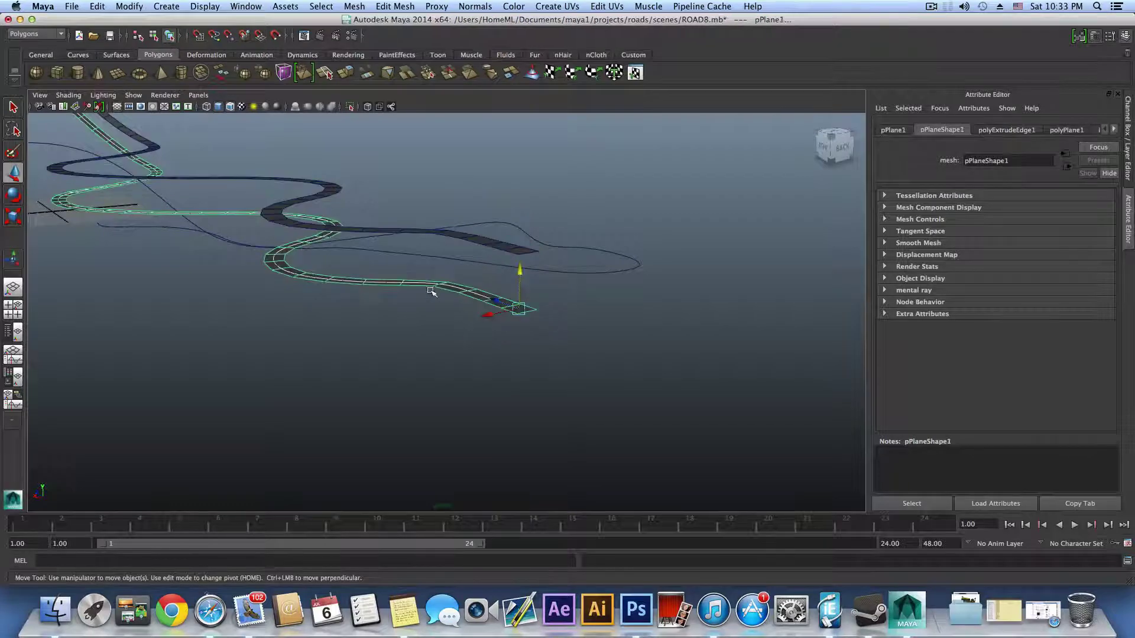
{"action": "key", "text": "ctrl+a"}
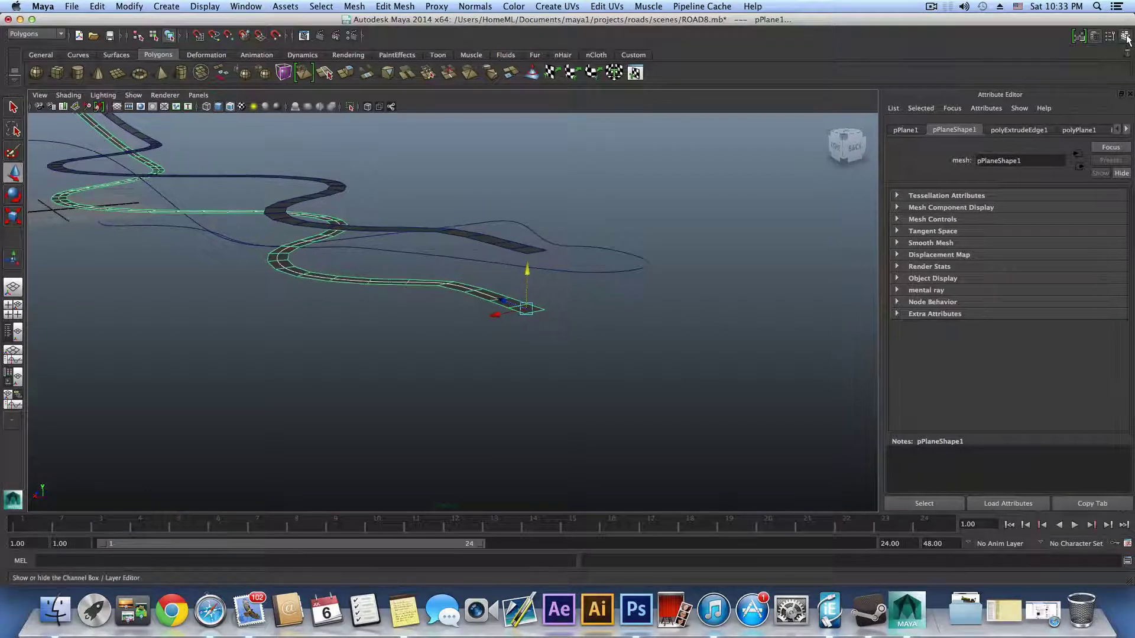
{"action": "scroll", "coordinate": [1032, 477], "scroll_direction": "down", "scroll_amount": 1}
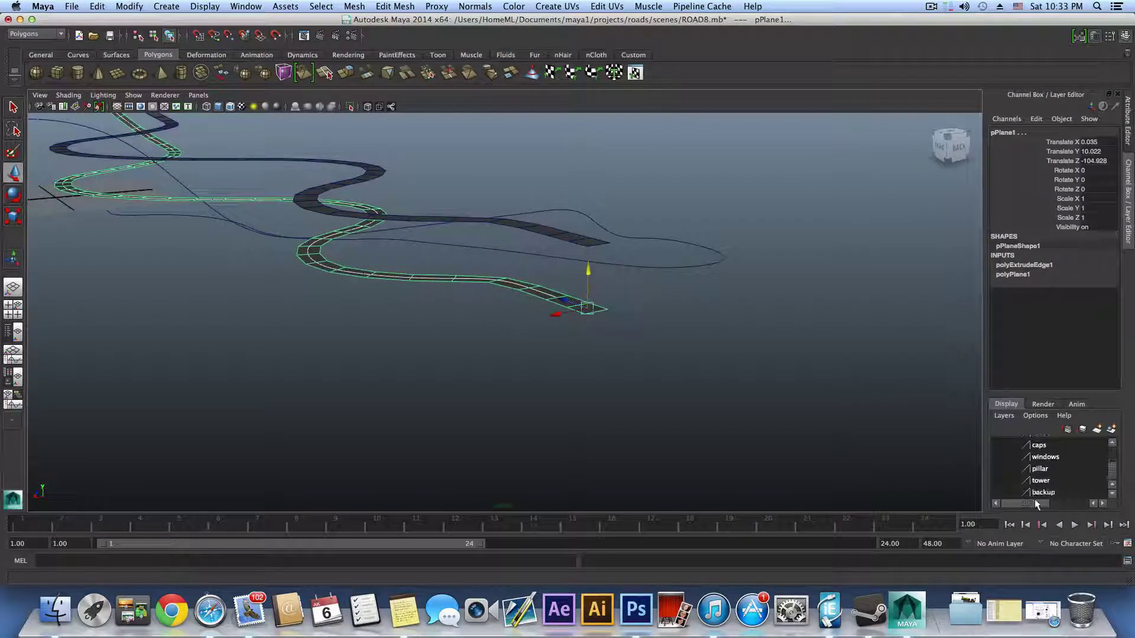
{"action": "right_click", "coordinate": [1040, 492]}
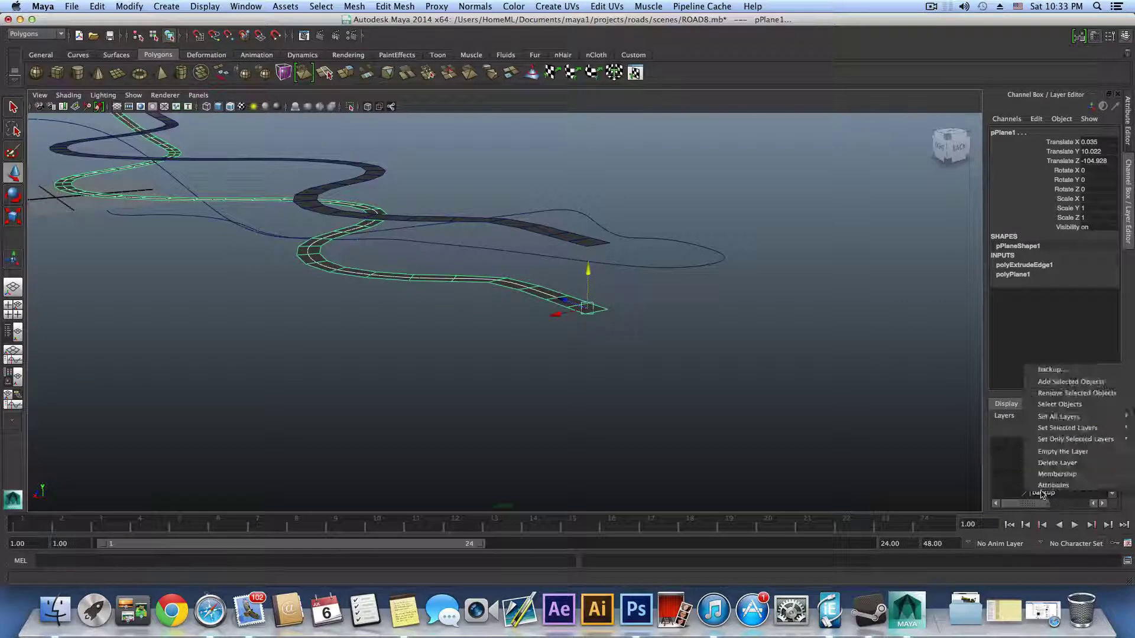
{"action": "left_click", "coordinate": [1062, 382]}
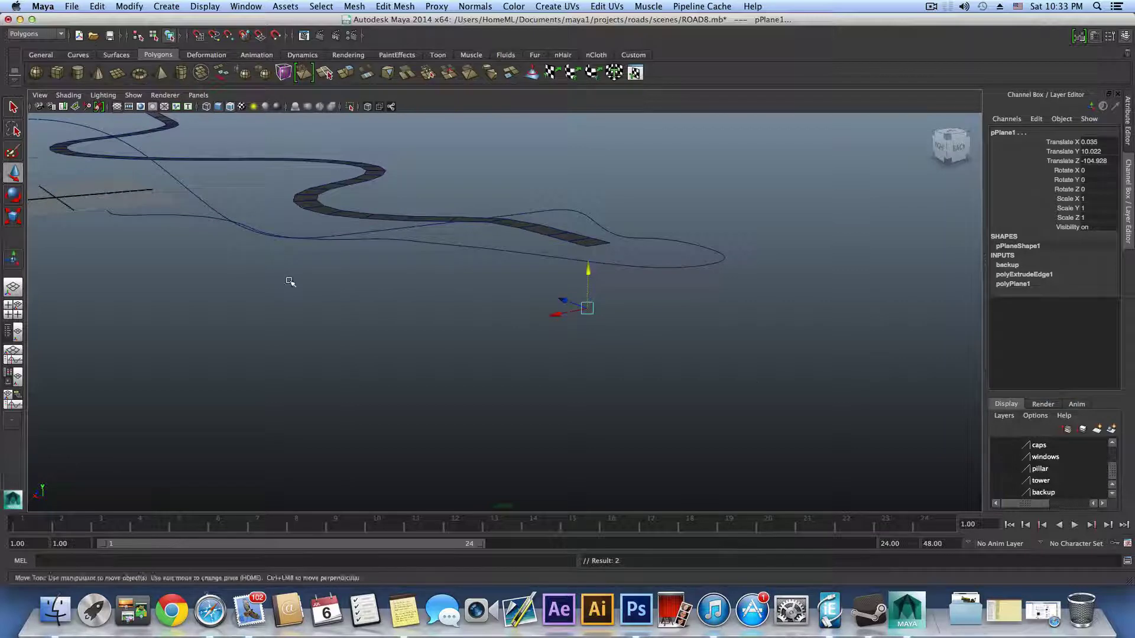
Select the raised road mesh and bring up the mental ray materials for assigning it a new material
{"action": "left_click_drag", "start_coordinate": [289, 282], "coordinate": [387, 312], "text": "alt"}
{"action": "left_click", "coordinate": [489, 277]}
{"action": "left_click_drag", "start_coordinate": [527, 309], "coordinate": [471, 322], "text": "alt"}
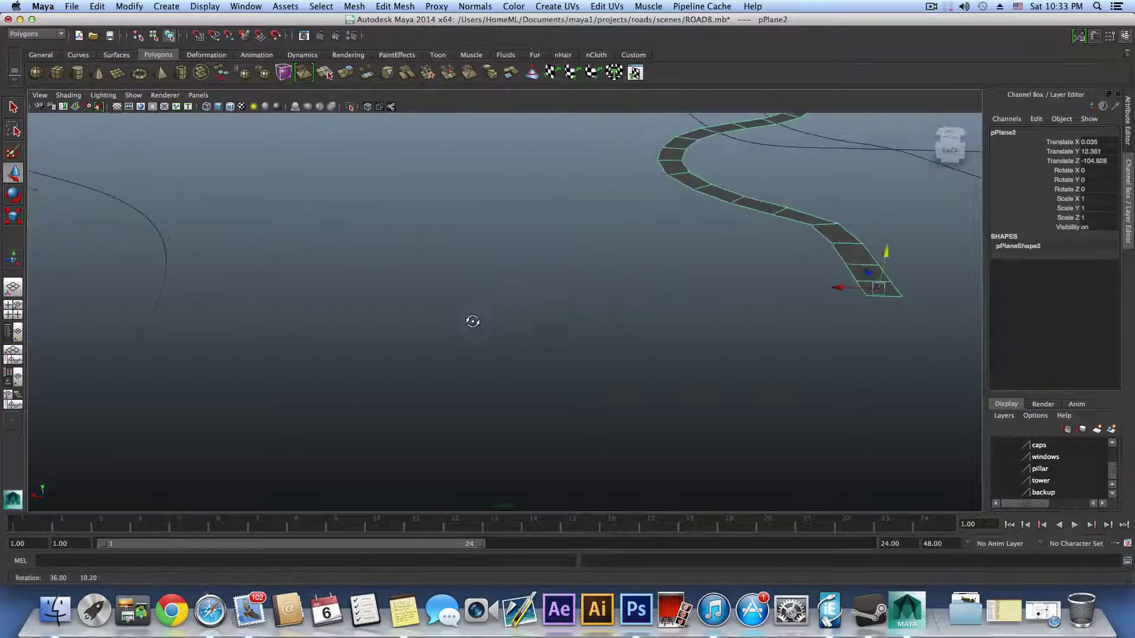
{"action": "middle_click_drag", "start_coordinate": [471, 322], "coordinate": [114, 453], "text": "alt"}
{"action": "right_click_drag", "start_coordinate": [564, 302], "coordinate": [575, 519]}
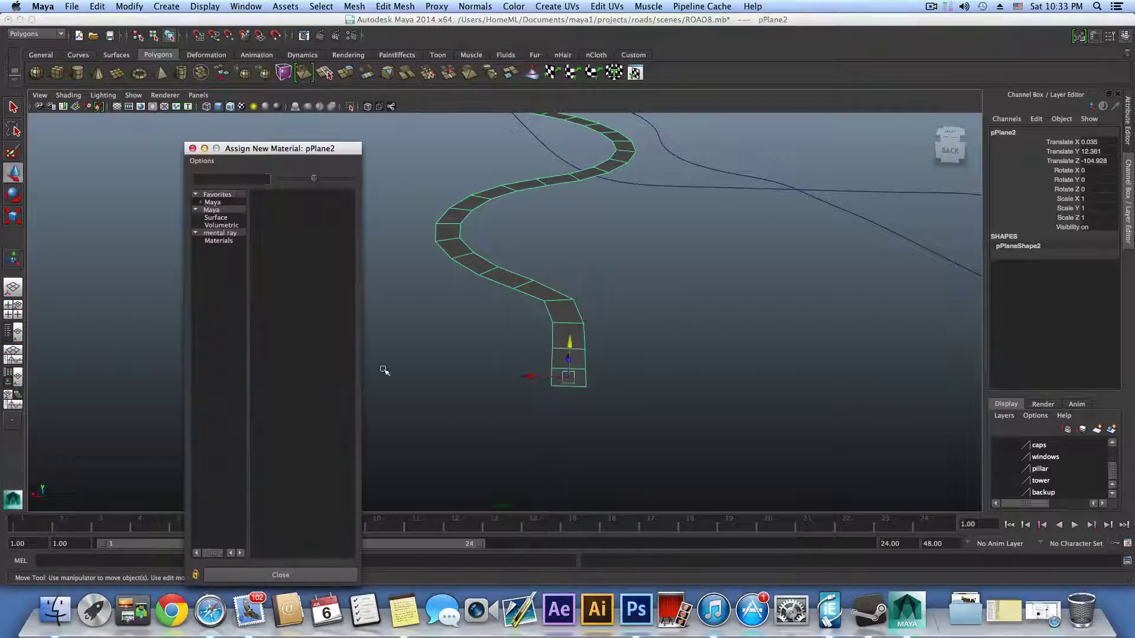
{"action": "left_click", "coordinate": [215, 234]}
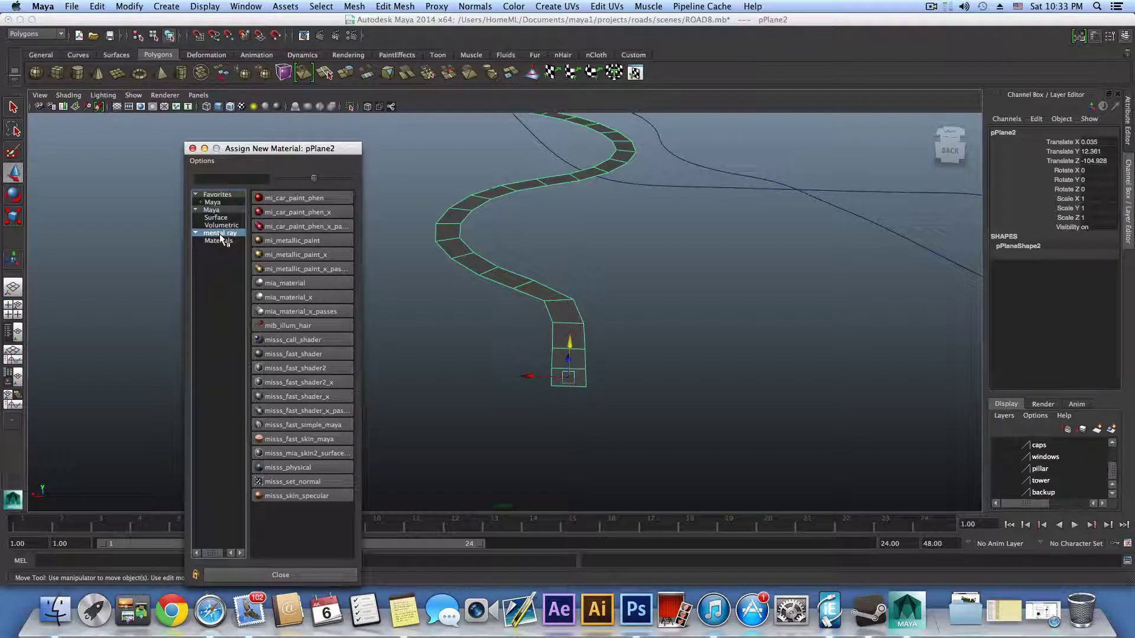
Check in the Plug-in Manager that Mayatomr.bundle is loaded and set to load automatically
{"action": "left_click", "coordinate": [243, 8]}
{"action": "mouse_move", "coordinate": [263, 71]}
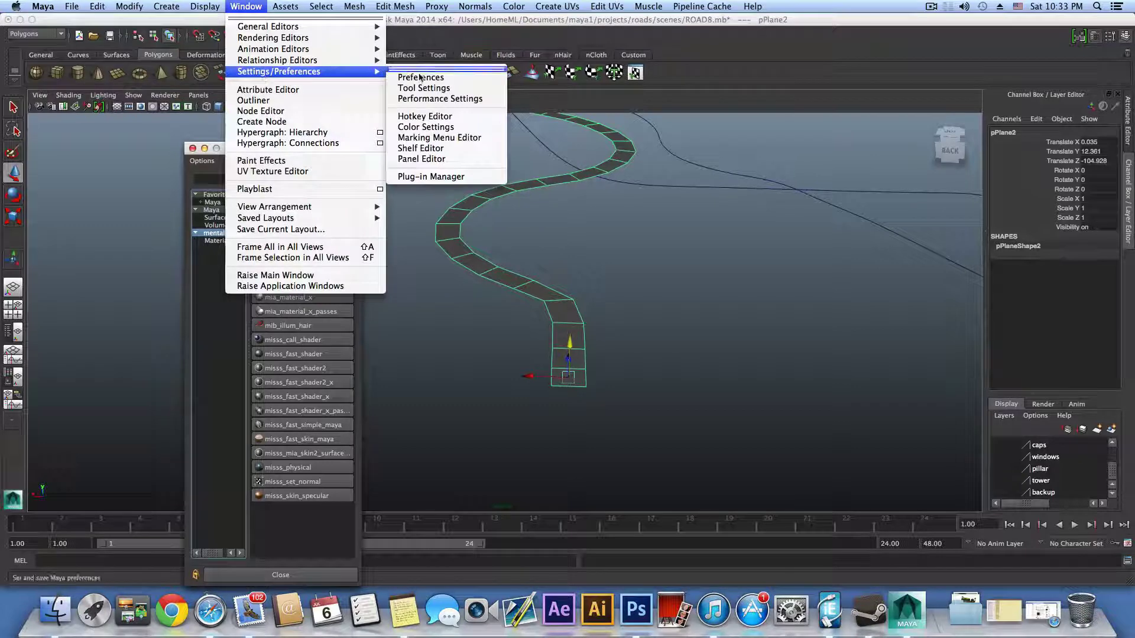
{"action": "left_click", "coordinate": [435, 176]}
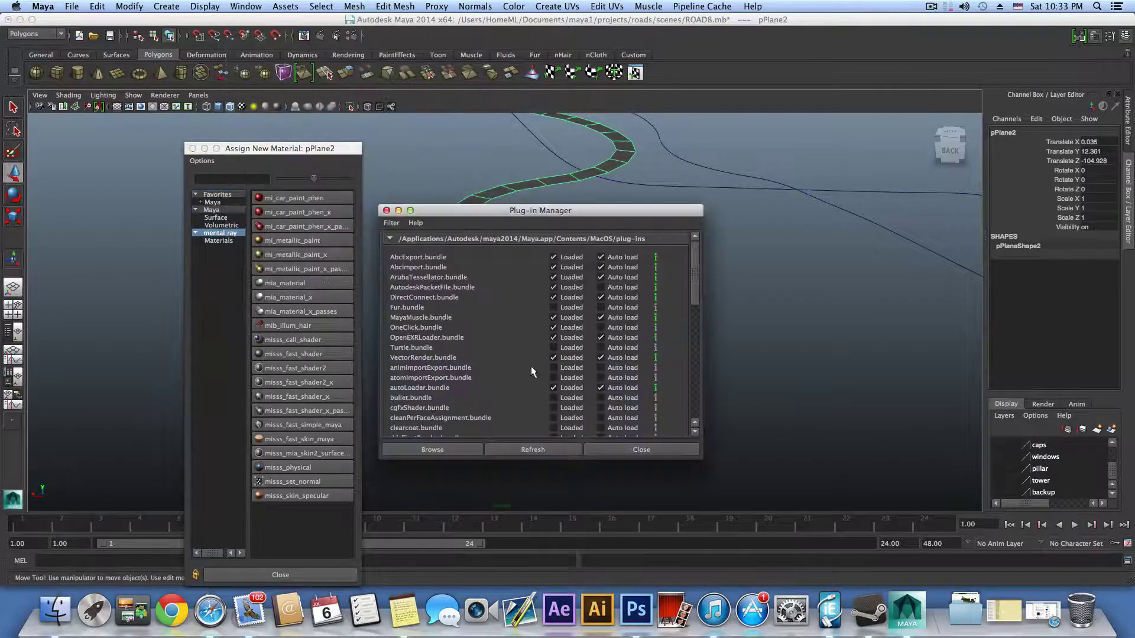
{"action": "scroll", "coordinate": [530, 370], "scroll_direction": "down", "scroll_amount": 5}
{"action": "scroll", "coordinate": [461, 290], "scroll_direction": "down", "scroll_amount": 15}
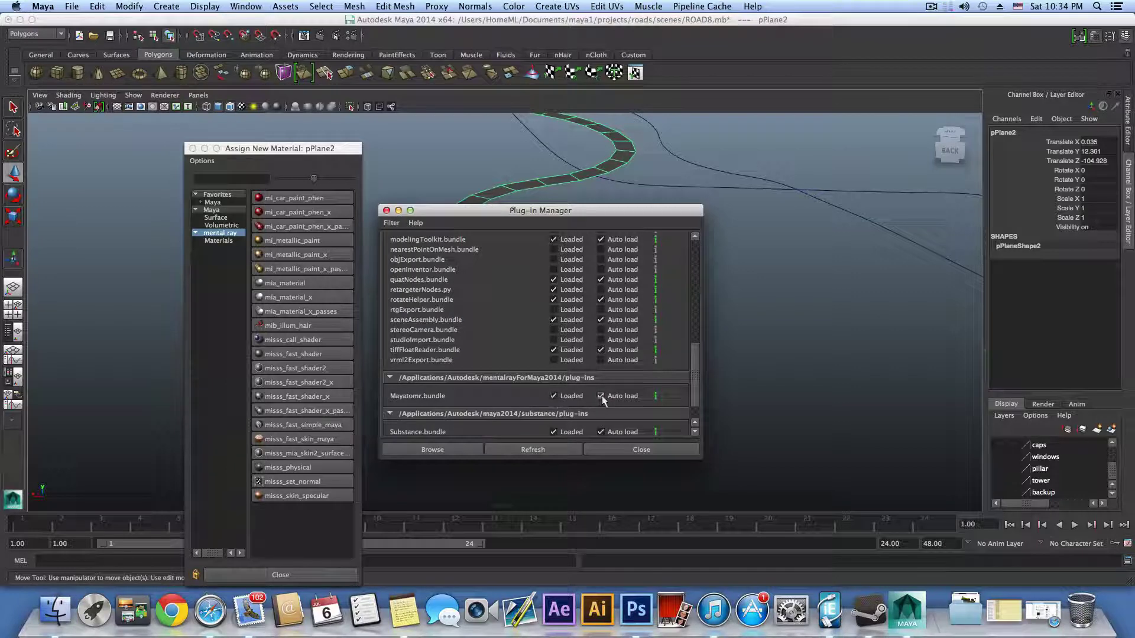
{"action": "left_click", "coordinate": [635, 450]}
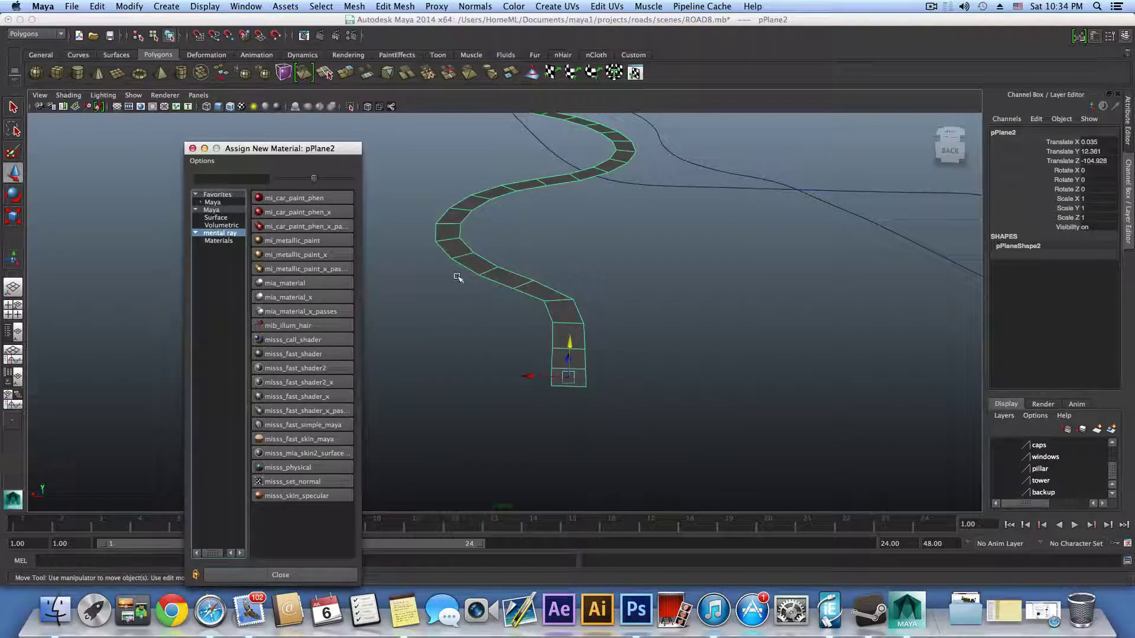
Start a new mental ray material assignment on the raised road mesh
{"action": "right_click_drag", "start_coordinate": [566, 310], "coordinate": [547, 528]}
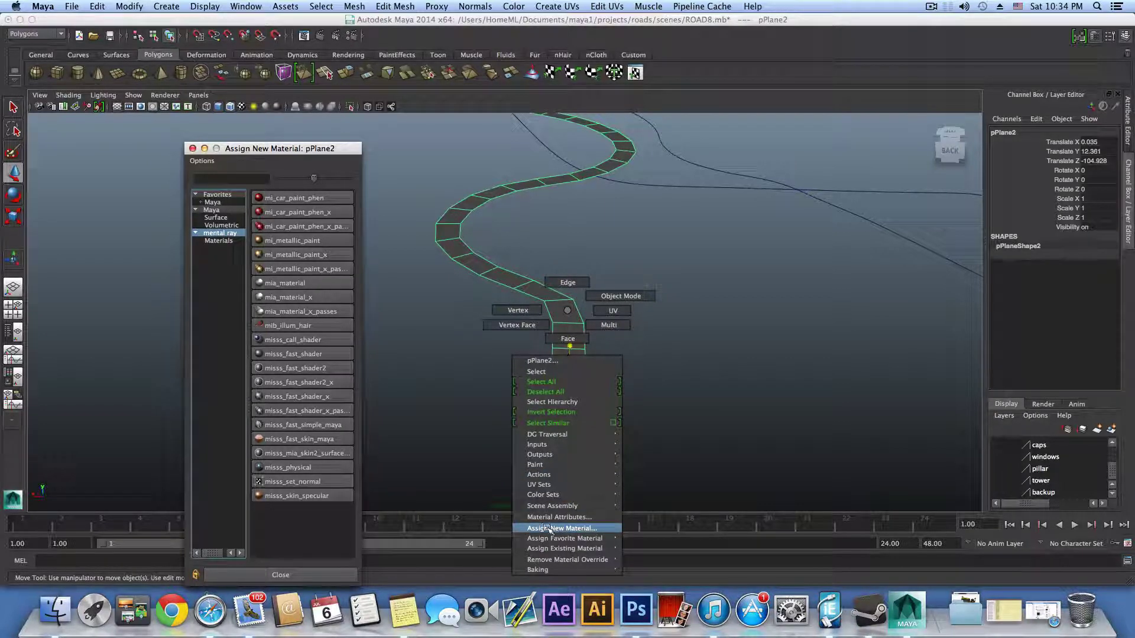
{"action": "right_click_drag", "start_coordinate": [545, 527], "coordinate": [562, 312]}
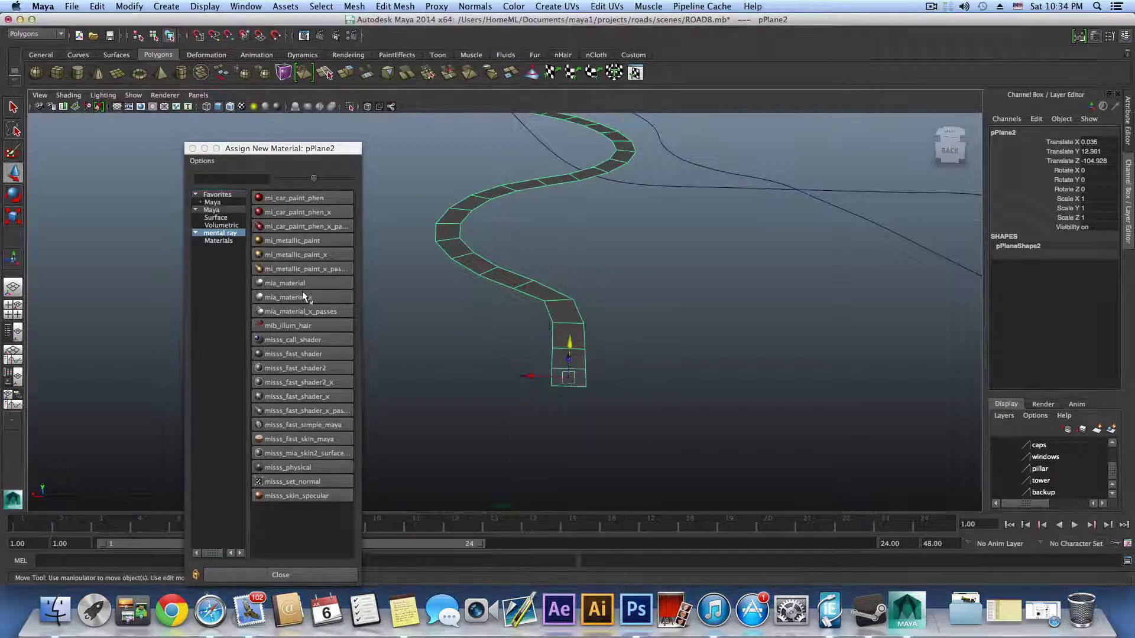
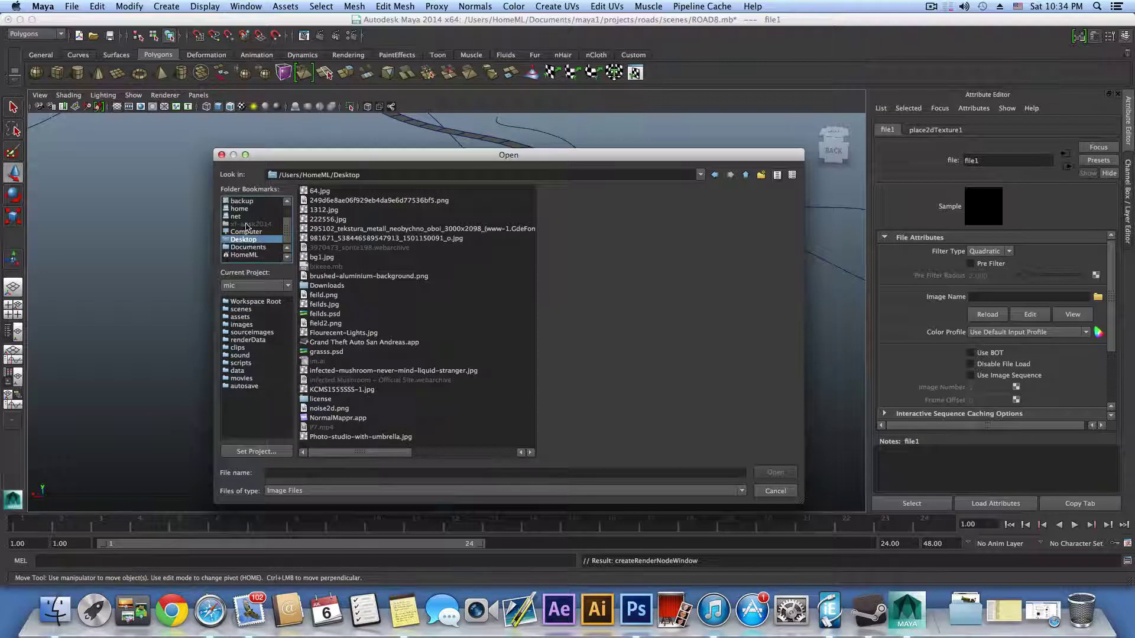
{"action": "scroll", "coordinate": [246, 237], "scroll_direction": "up", "scroll_amount": 3}
{"action": "left_click", "coordinate": [233, 201]}
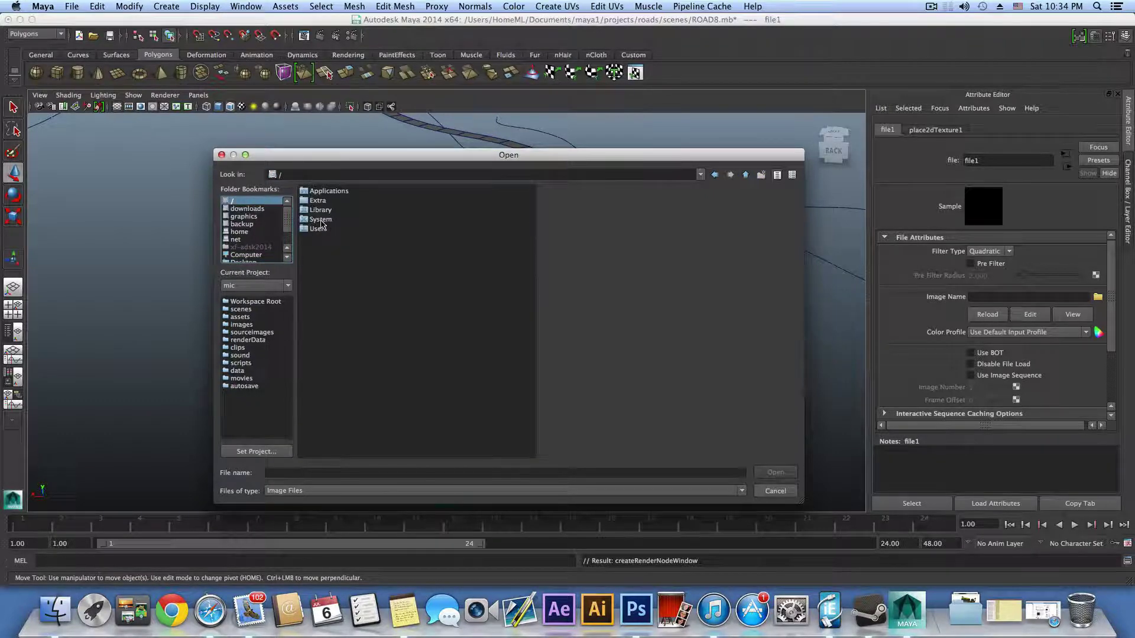
{"action": "left_click", "coordinate": [321, 219]}
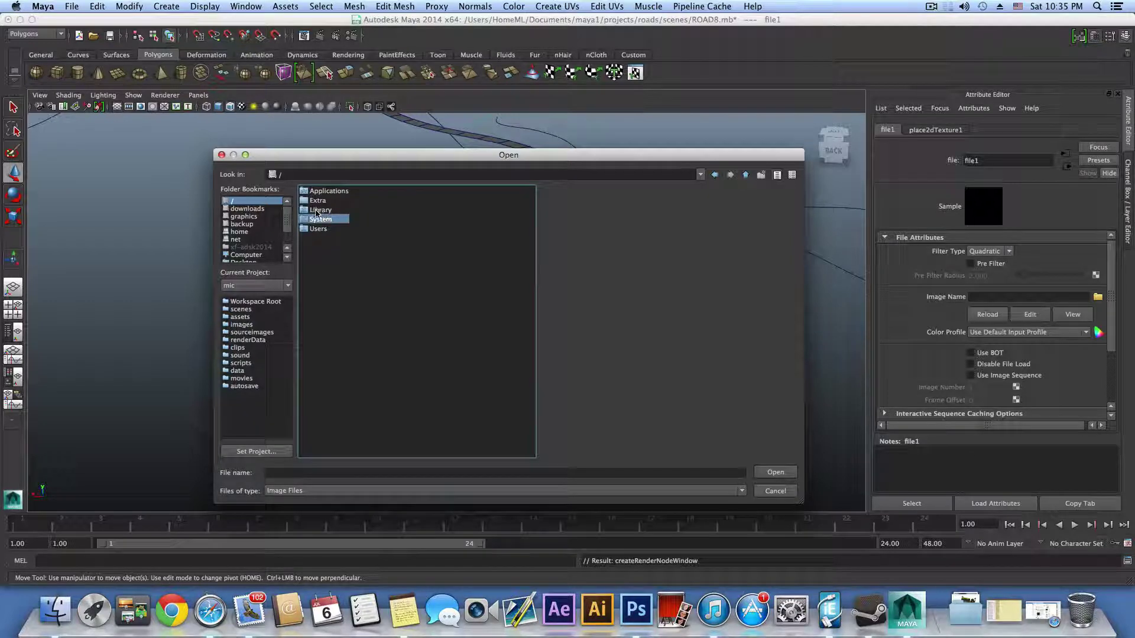
{"action": "left_click", "coordinate": [317, 212]}
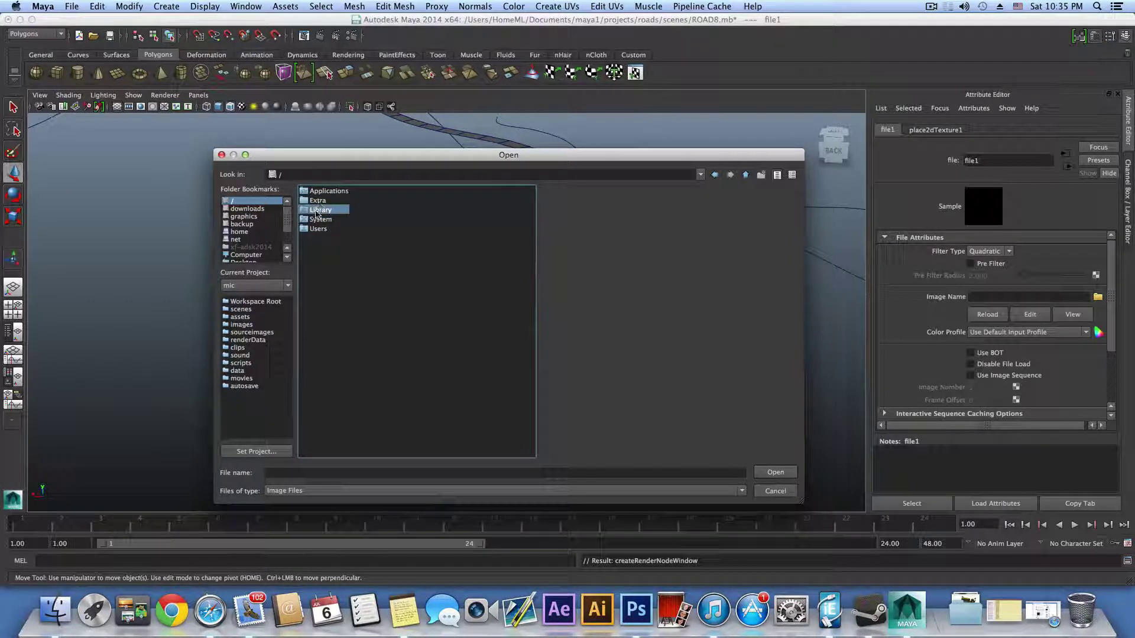
{"action": "left_click", "coordinate": [328, 191]}
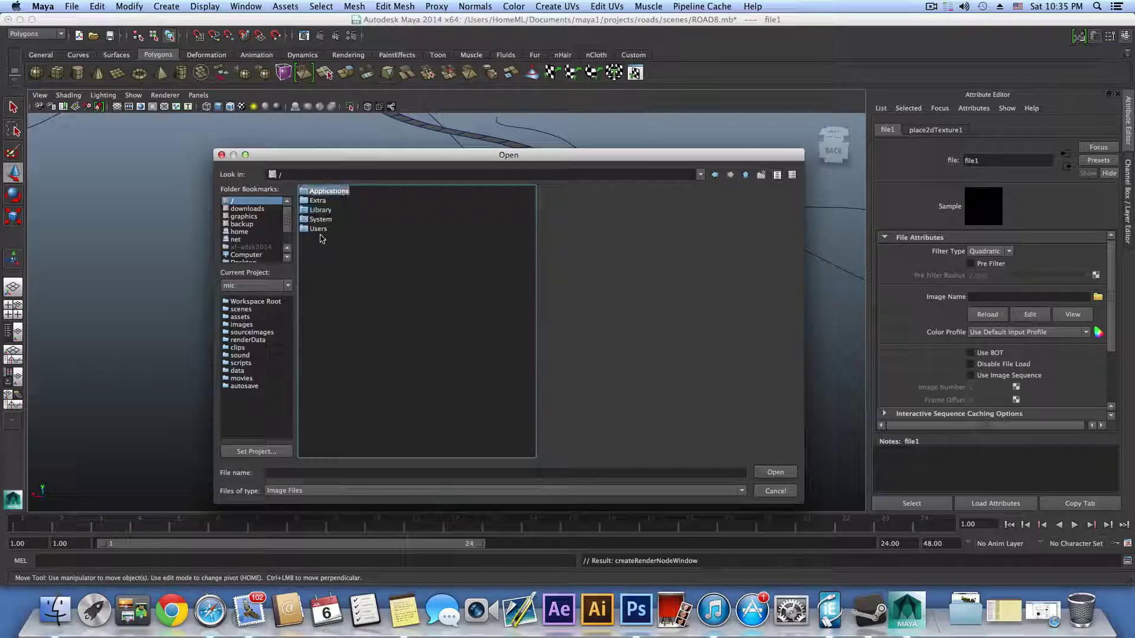
{"action": "left_click", "coordinate": [320, 219]}
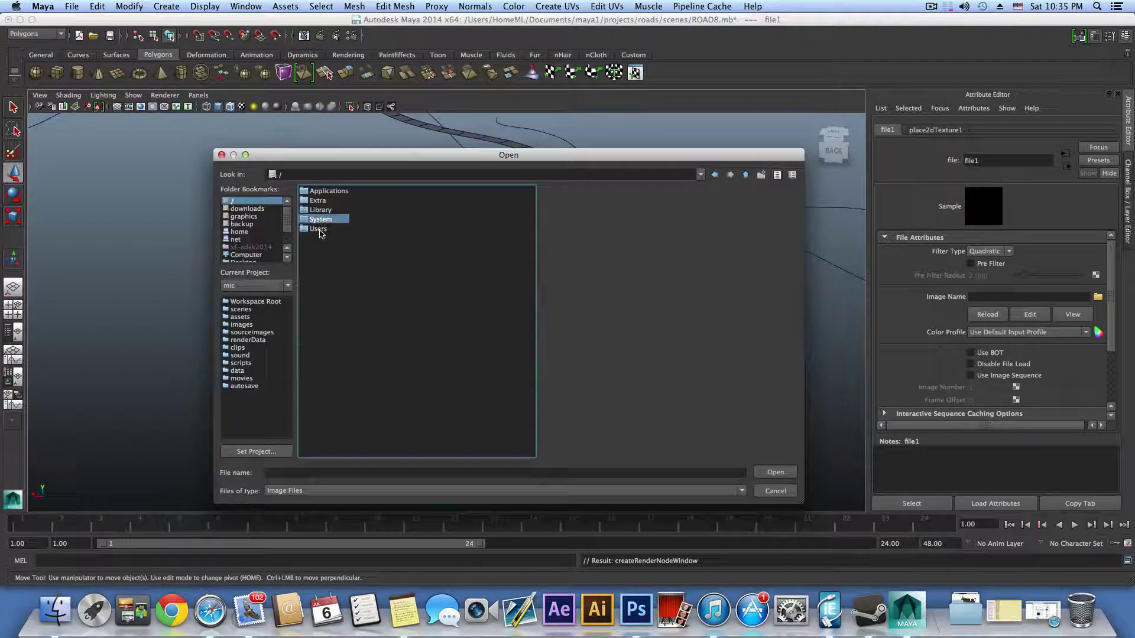
{"action": "left_click", "coordinate": [321, 230]}
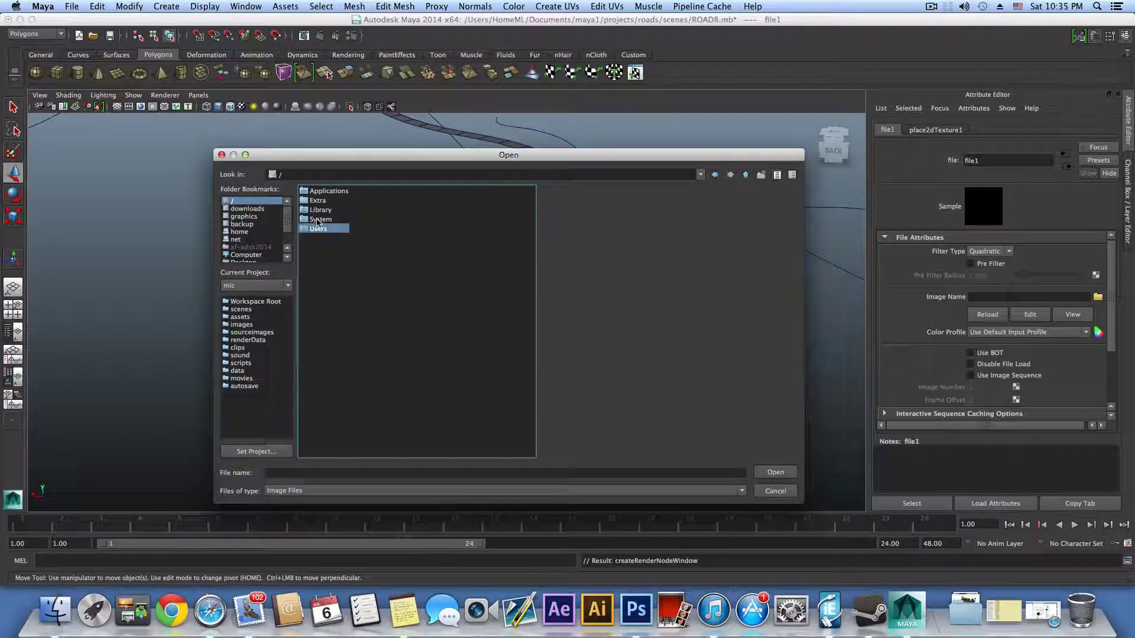
{"action": "left_click", "coordinate": [318, 220]}
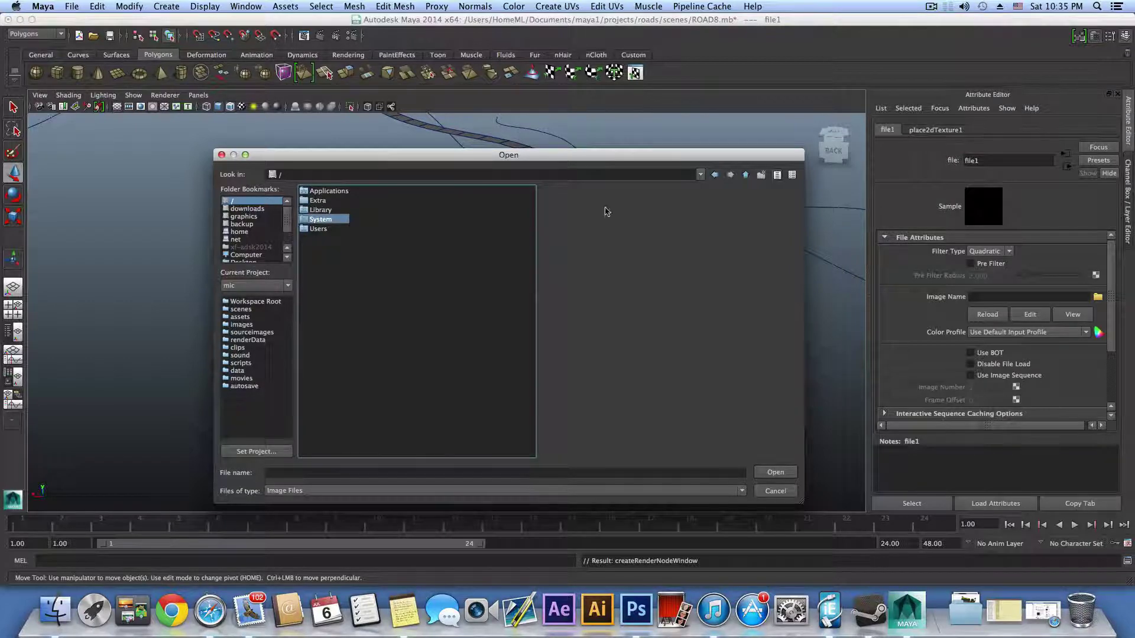
{"action": "left_click", "coordinate": [746, 175]}
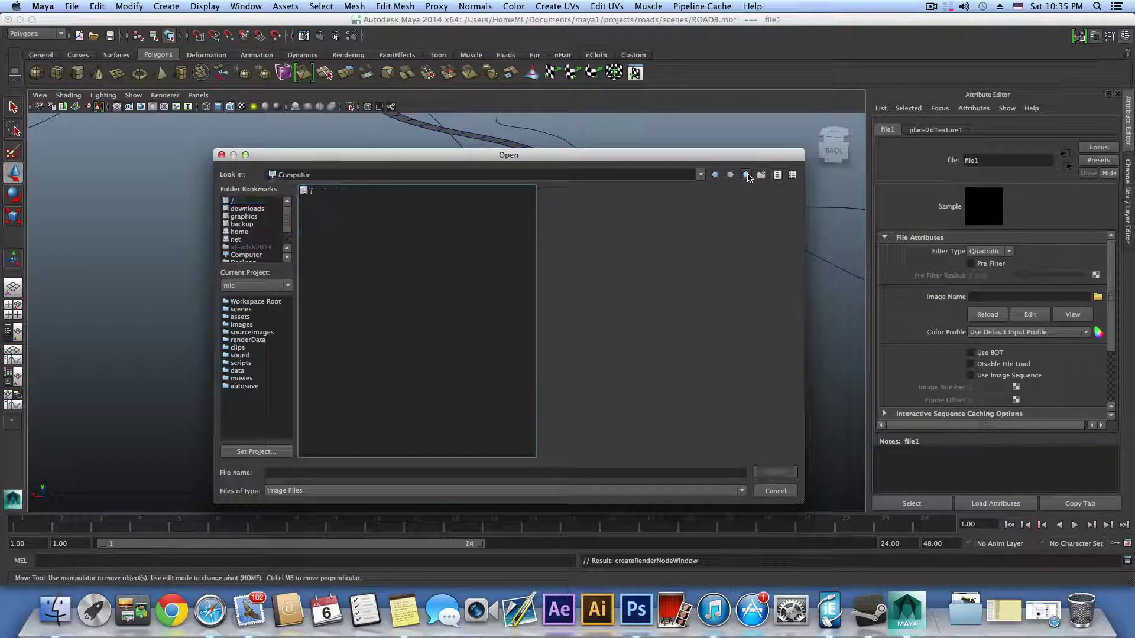
{"action": "left_click", "coordinate": [235, 201]}
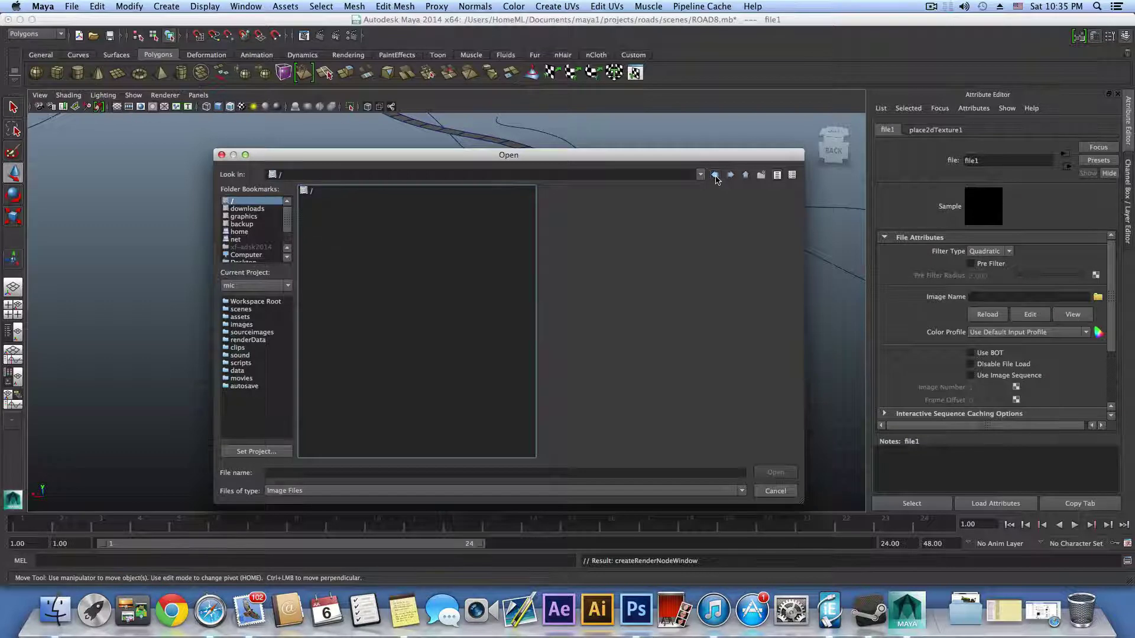
Browse to the texture folder /Volumes/backup/macapps/graphicsapps/FORMAYA/TEXTURSIAMUSING for the file texture's image
{"action": "left_click", "coordinate": [242, 225]}
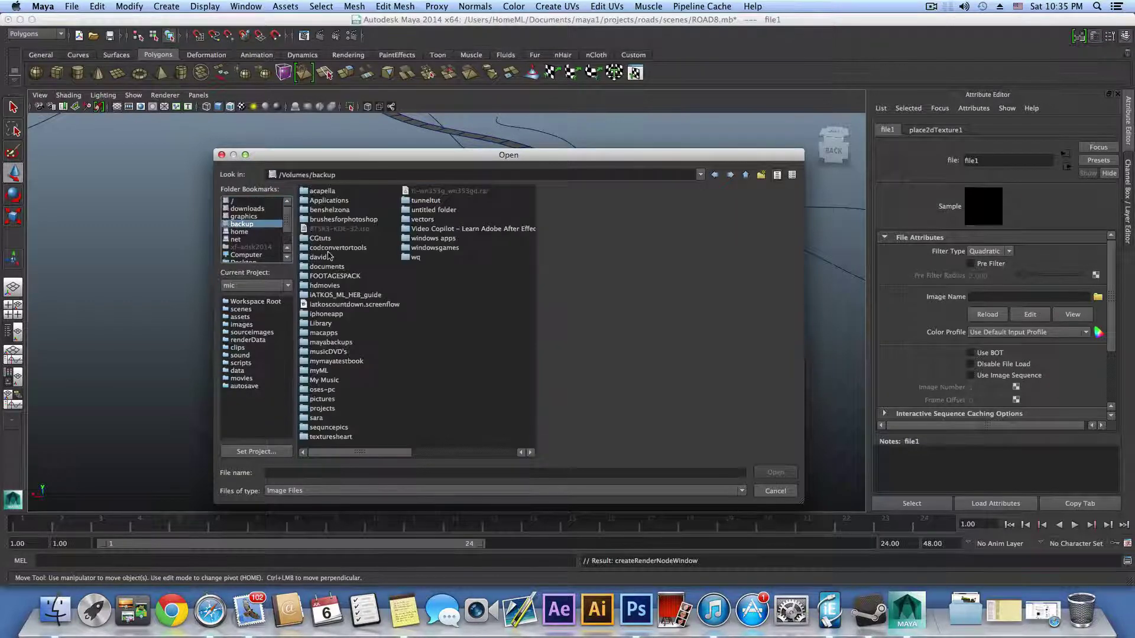
{"action": "left_click", "coordinate": [328, 332]}
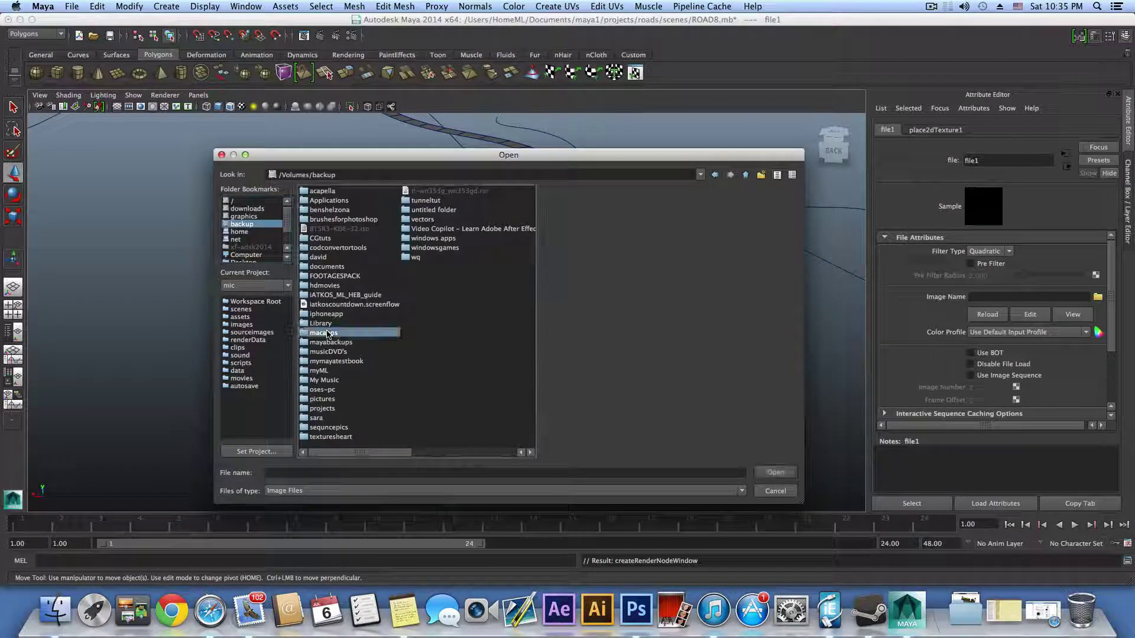
{"action": "double_click", "coordinate": [328, 333]}
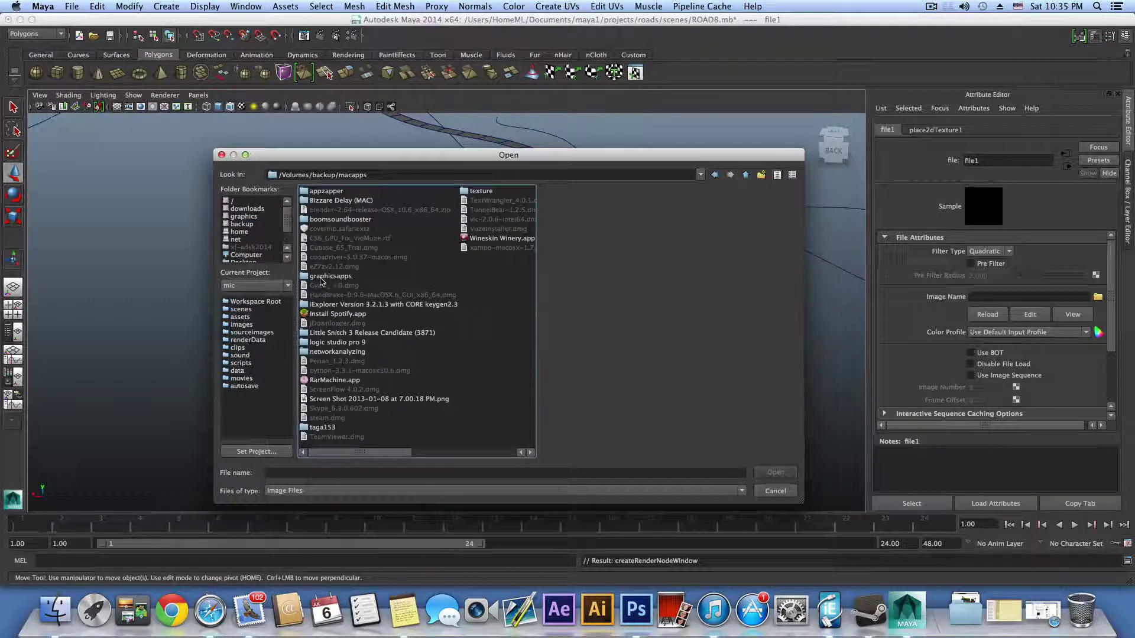
{"action": "double_click", "coordinate": [328, 277]}
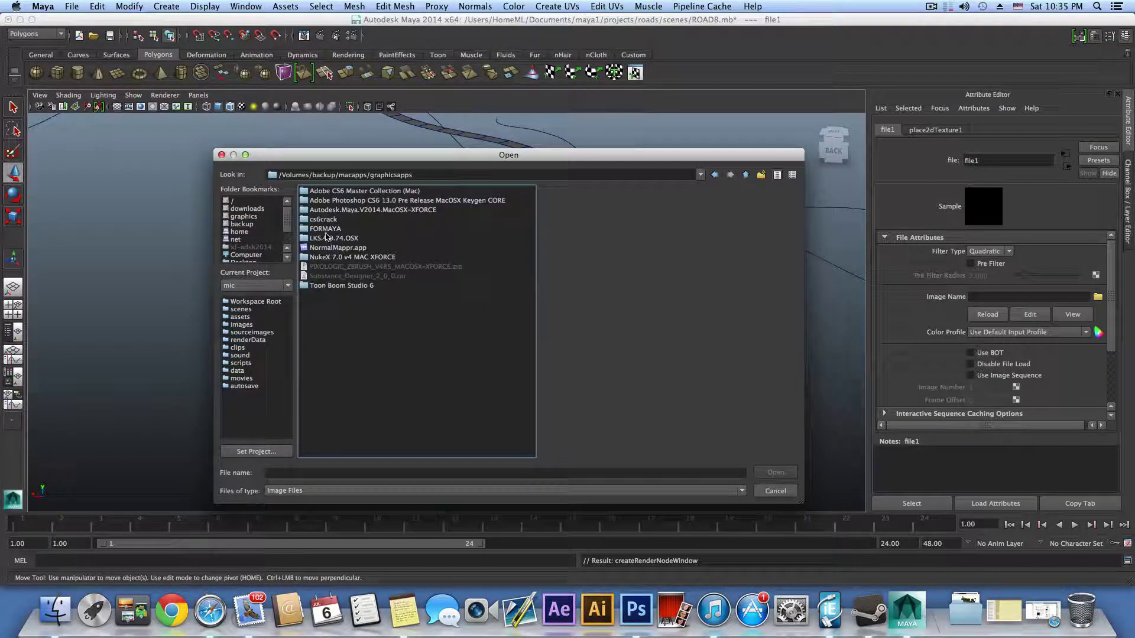
{"action": "double_click", "coordinate": [325, 229]}
{"action": "double_click", "coordinate": [339, 380]}
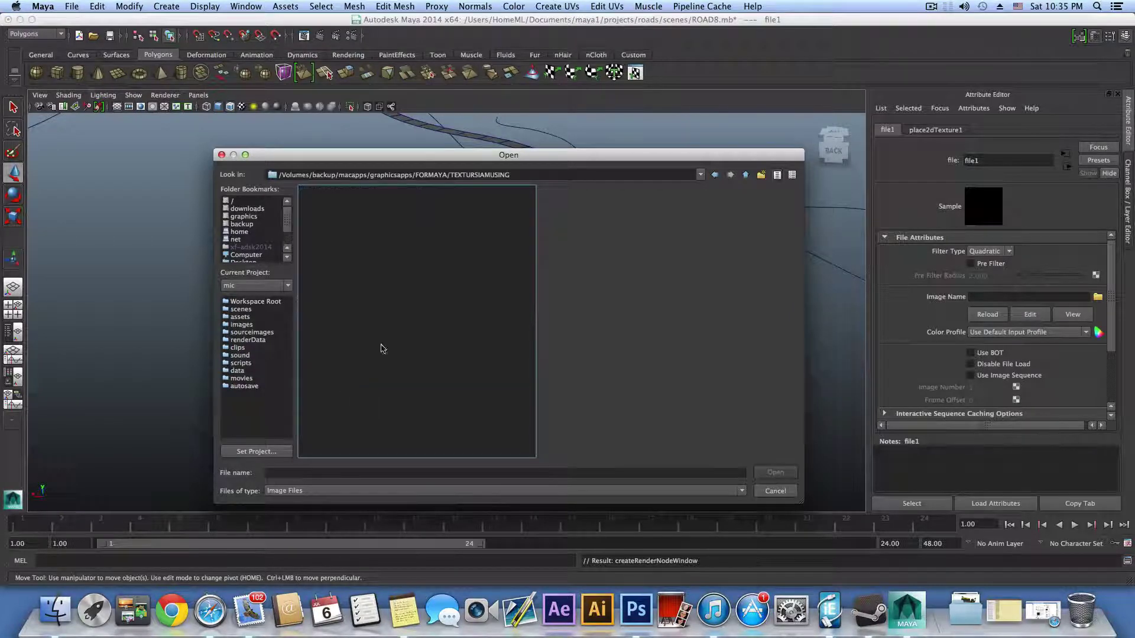
Load road.jpg from the texture folder as the image of the file texture
{"action": "left_click_drag", "start_coordinate": [329, 453], "coordinate": [500, 454]}
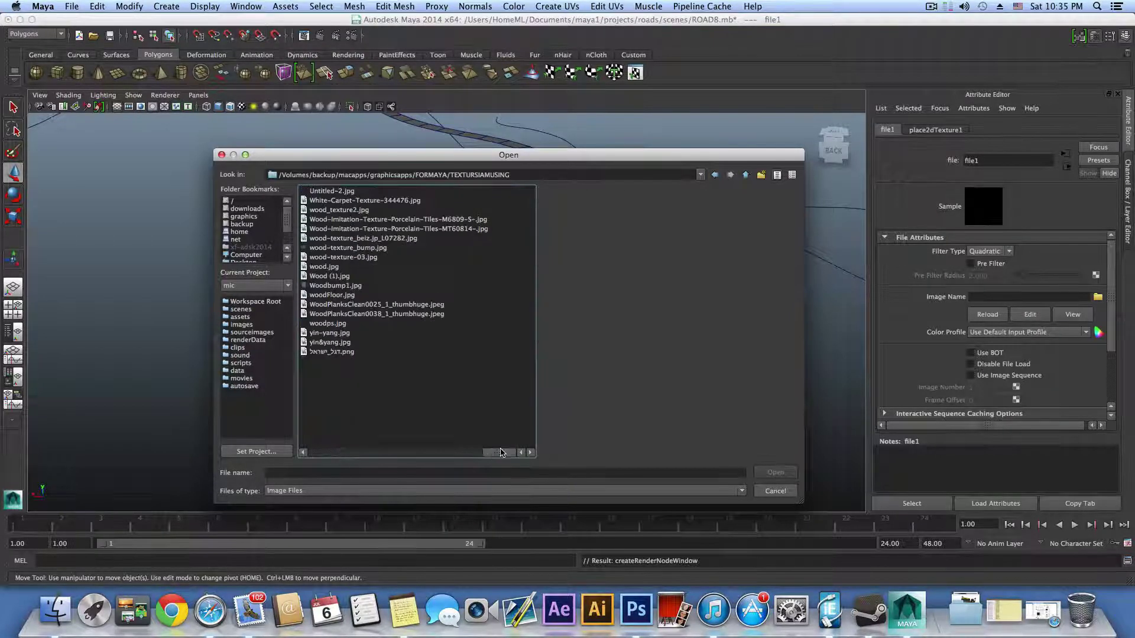
{"action": "scroll", "coordinate": [496, 455], "scroll_direction": "left", "scroll_amount": 5}
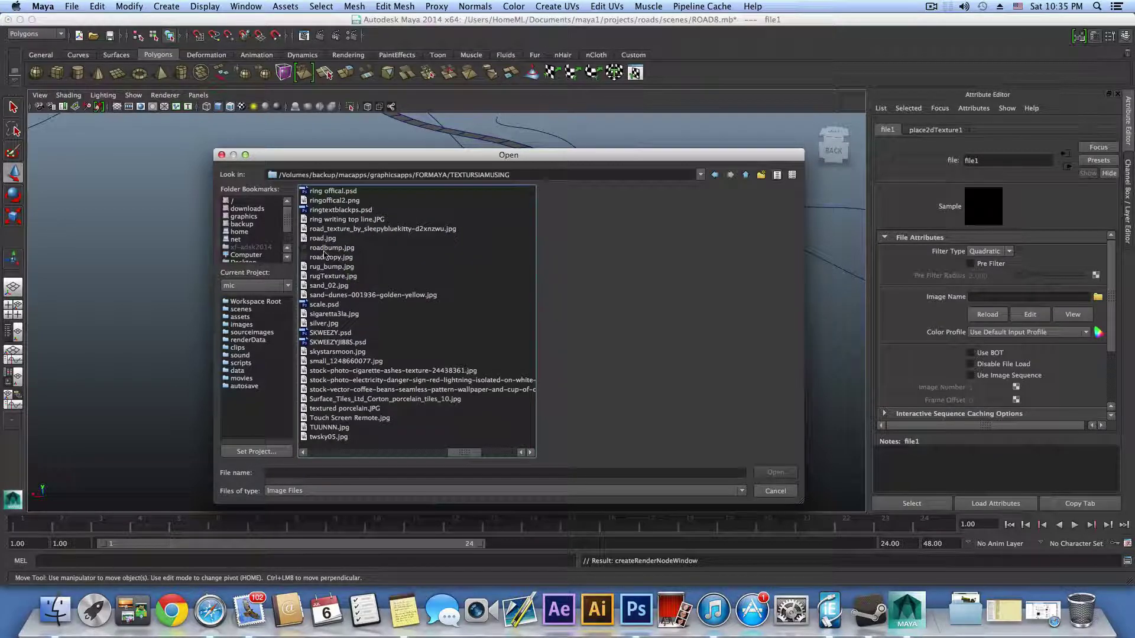
{"action": "left_click", "coordinate": [319, 238]}
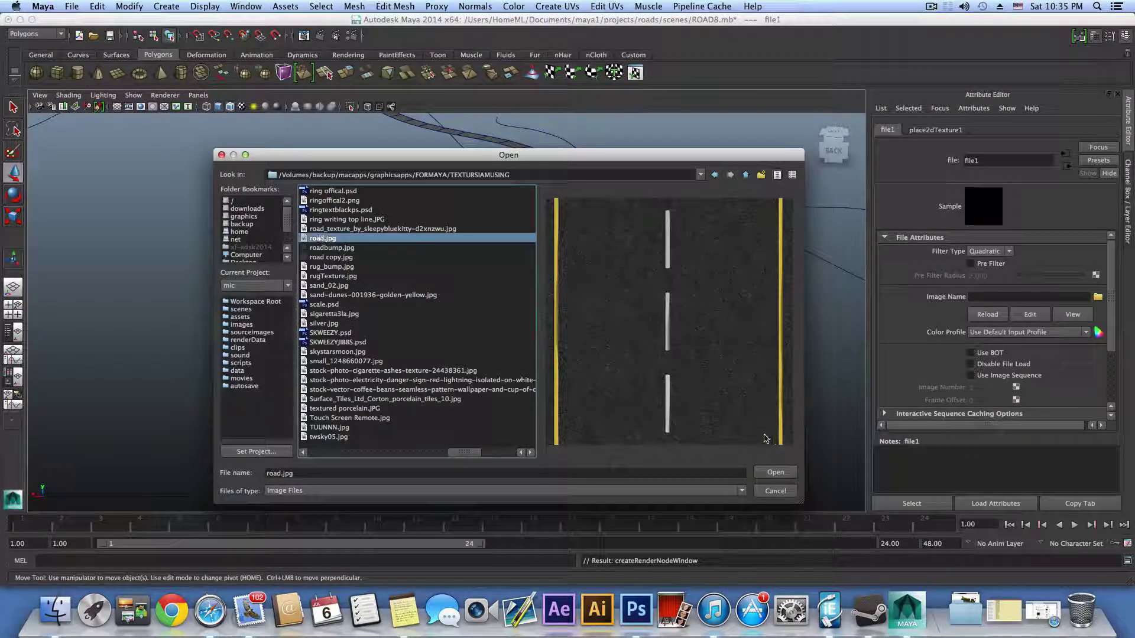
{"action": "left_click", "coordinate": [774, 473]}
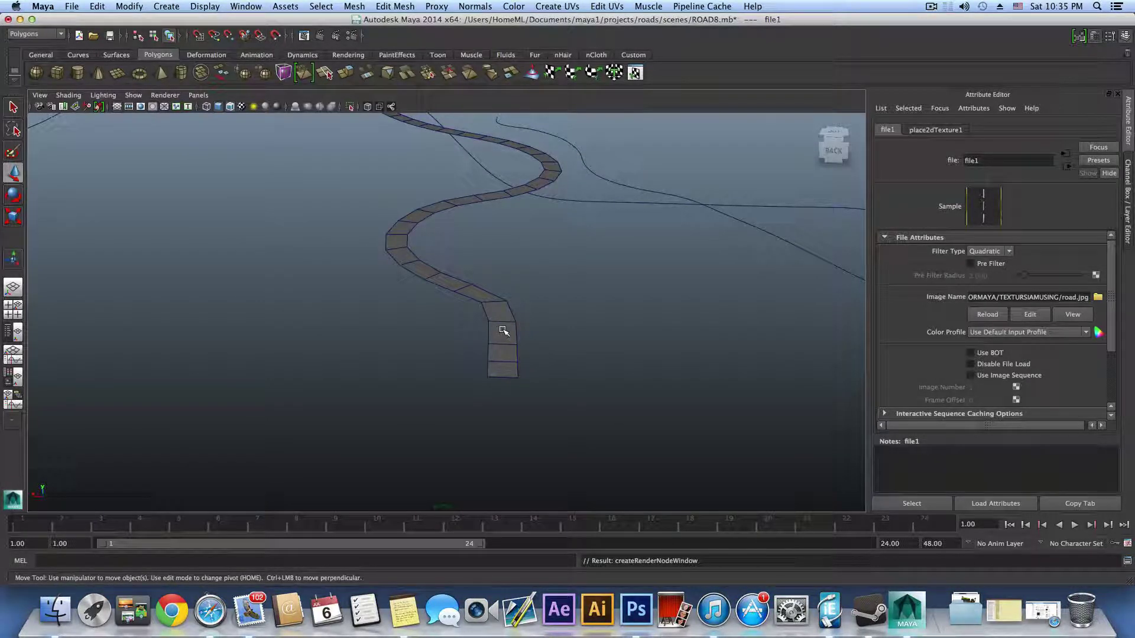
Turn on textured display and check how the road image sits on the first segments and bends
{"action": "key", "text": "6"}
{"action": "right_click_drag", "start_coordinate": [503, 350], "coordinate": [751, 434], "text": "alt"}
{"action": "right_click_drag", "start_coordinate": [494, 375], "coordinate": [577, 357], "text": "alt"}
{"action": "middle_click_drag", "start_coordinate": [514, 360], "coordinate": [483, 385], "text": "alt"}
{"action": "left_click_drag", "start_coordinate": [484, 385], "coordinate": [526, 392], "text": "alt"}
{"action": "middle_click_drag", "start_coordinate": [246, 352], "coordinate": [369, 494], "text": "alt"}
{"action": "scroll", "coordinate": [364, 420], "scroll_direction": "down", "scroll_amount": 5}
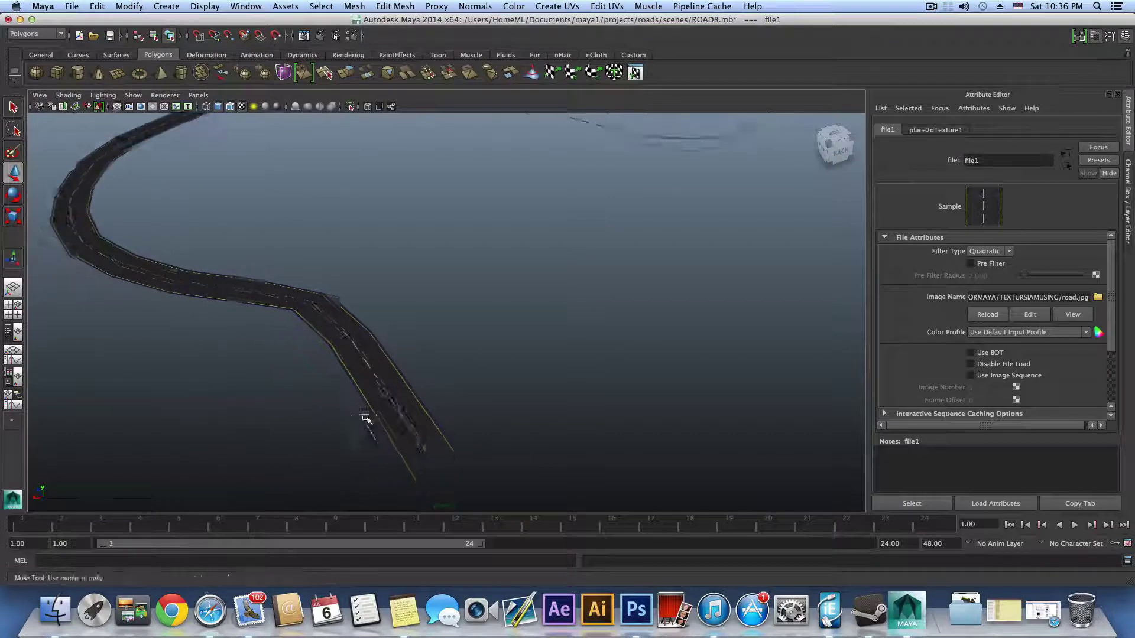
{"action": "middle_click_drag", "start_coordinate": [387, 379], "coordinate": [450, 492], "text": "alt"}
{"action": "middle_click_drag", "start_coordinate": [324, 378], "coordinate": [481, 526], "text": "alt"}
{"action": "middle_click_drag", "start_coordinate": [418, 380], "coordinate": [509, 496], "text": "alt"}
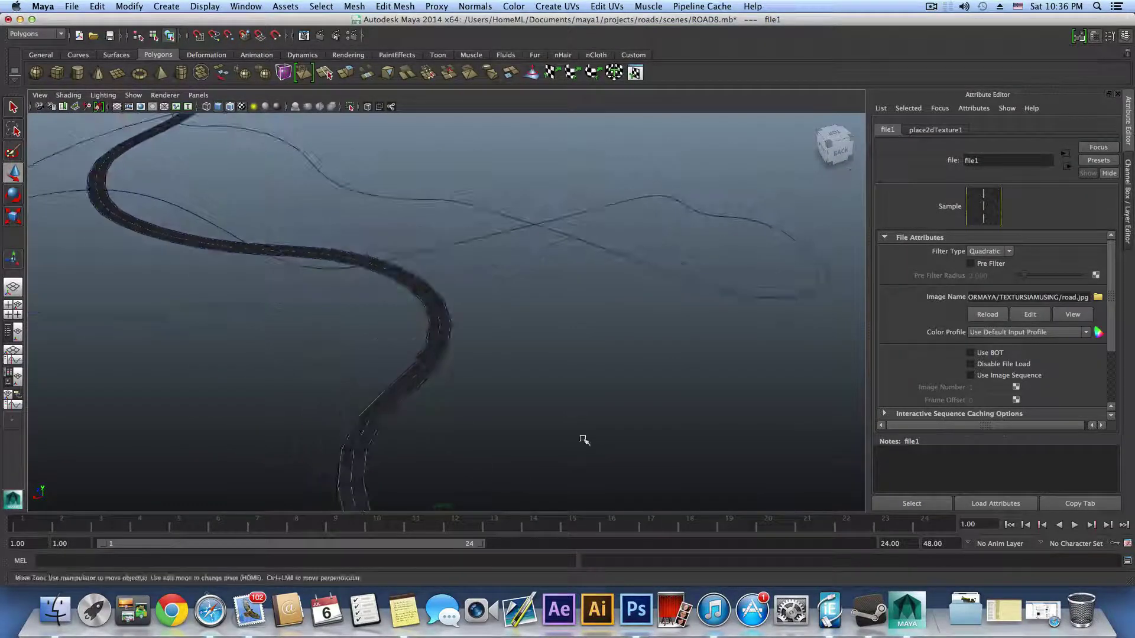
Examine the textured road from several angles, close up and from afar, for continuous lane markings along the whole course
{"action": "scroll", "coordinate": [582, 440], "scroll_direction": "down", "scroll_amount": 3}
{"action": "left_click_drag", "start_coordinate": [267, 432], "coordinate": [351, 430], "text": "alt"}
{"action": "scroll", "coordinate": [352, 431], "scroll_direction": "down", "scroll_amount": 3}
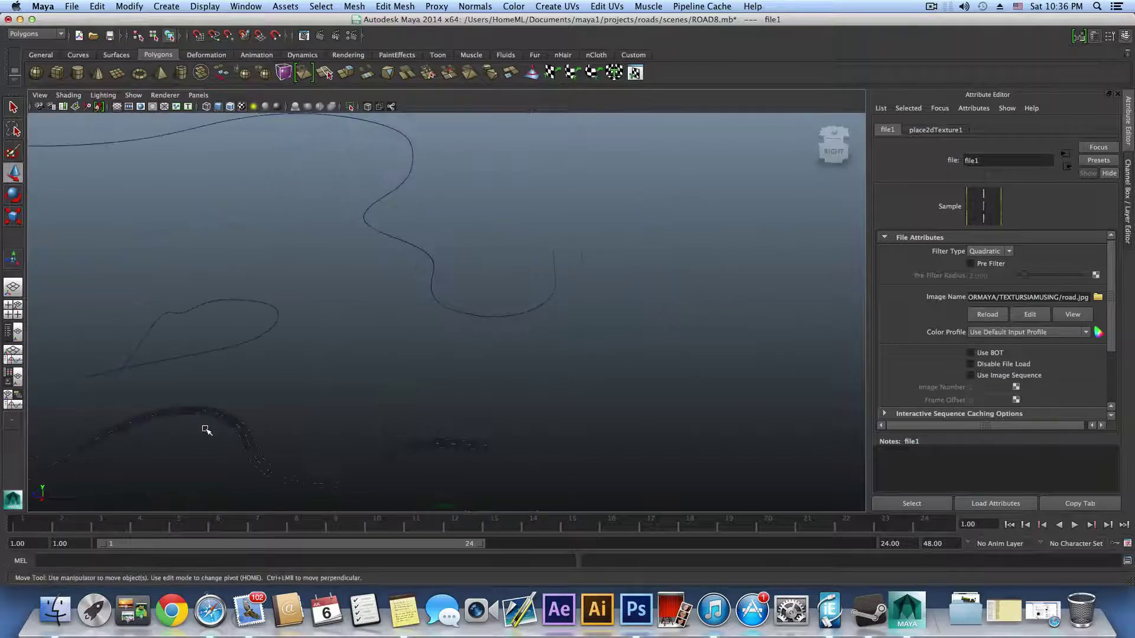
{"action": "middle_click_drag", "start_coordinate": [205, 431], "coordinate": [463, 425], "text": "alt"}
{"action": "middle_click_drag", "start_coordinate": [444, 474], "coordinate": [517, 379], "text": "alt"}
{"action": "left_click_drag", "start_coordinate": [527, 407], "coordinate": [532, 331], "text": "alt"}
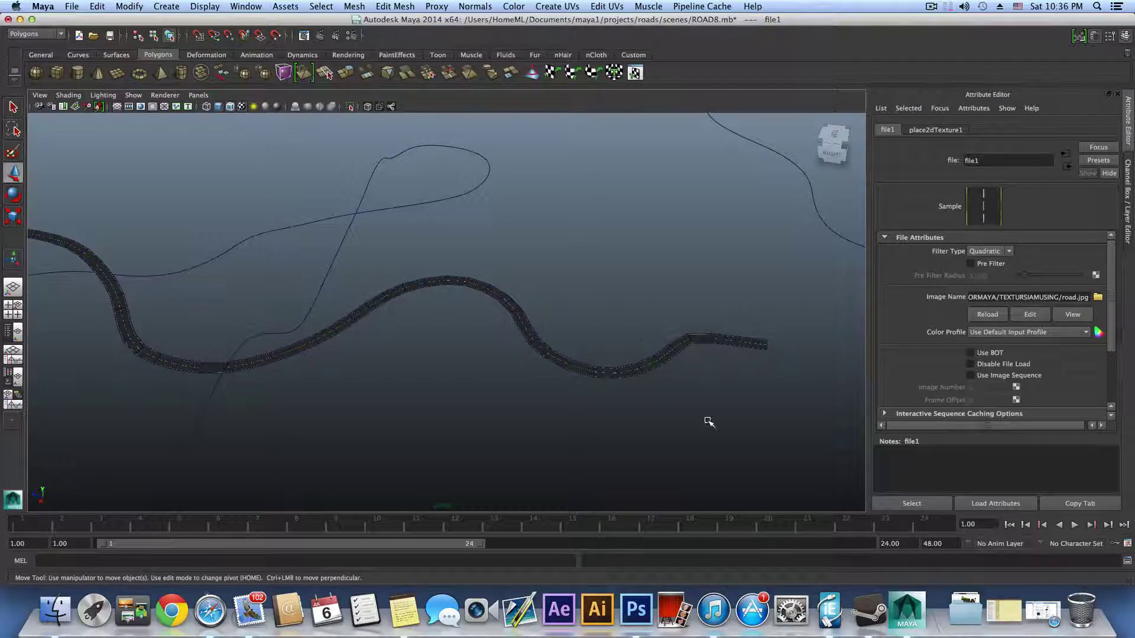
{"action": "middle_click_drag", "start_coordinate": [709, 420], "coordinate": [335, 354], "text": "alt"}
{"action": "right_click_drag", "start_coordinate": [335, 354], "coordinate": [825, 431], "text": "alt"}
{"action": "left_click_drag", "start_coordinate": [630, 379], "coordinate": [588, 372], "text": "alt"}
{"action": "middle_click_drag", "start_coordinate": [587, 372], "coordinate": [431, 417], "text": "alt"}
{"action": "left_click_drag", "start_coordinate": [431, 417], "coordinate": [357, 410], "text": "alt"}
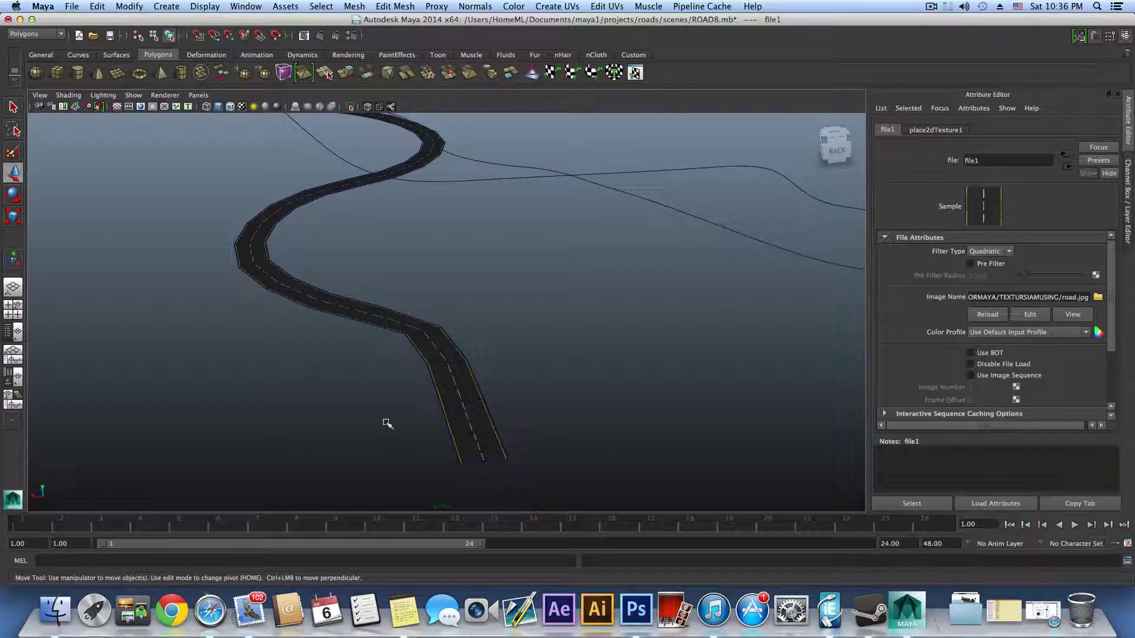
{"action": "scroll", "coordinate": [438, 396], "scroll_direction": "down", "scroll_amount": 10}
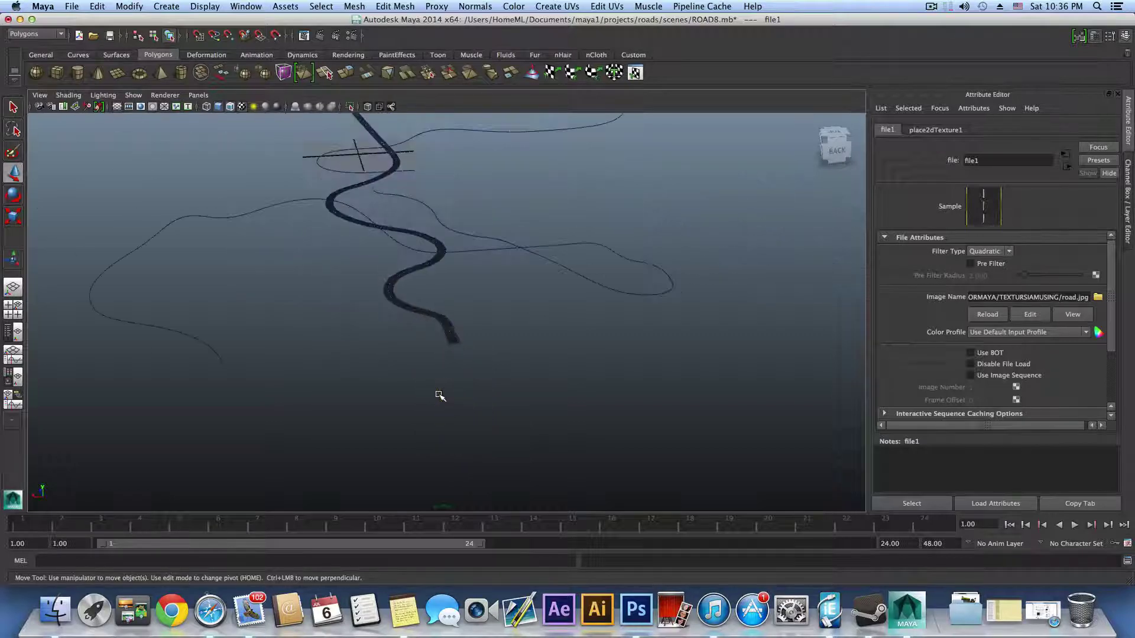
{"action": "middle_click_drag", "start_coordinate": [404, 410], "coordinate": [404, 484], "text": "alt"}
{"action": "left_click_drag", "start_coordinate": [404, 484], "coordinate": [425, 432], "text": "alt"}
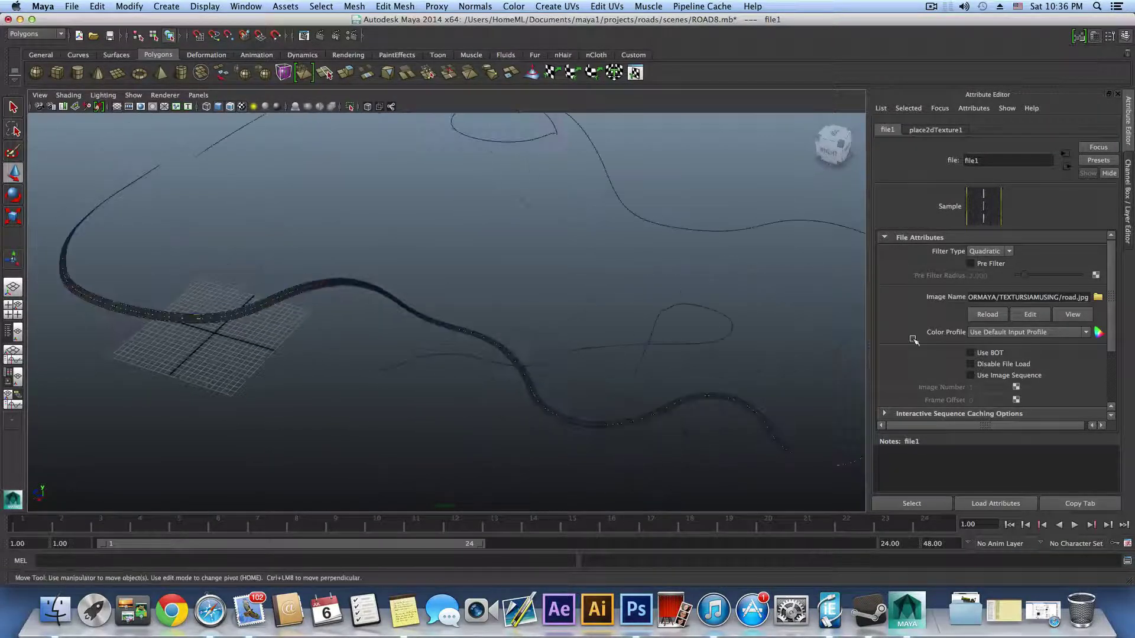
Bring up the layer editor and make the road2 and road1 display layers visible
{"action": "left_click", "coordinate": [1122, 39]}
{"action": "left_click", "coordinate": [1124, 38]}
{"action": "left_click", "coordinate": [1122, 38]}
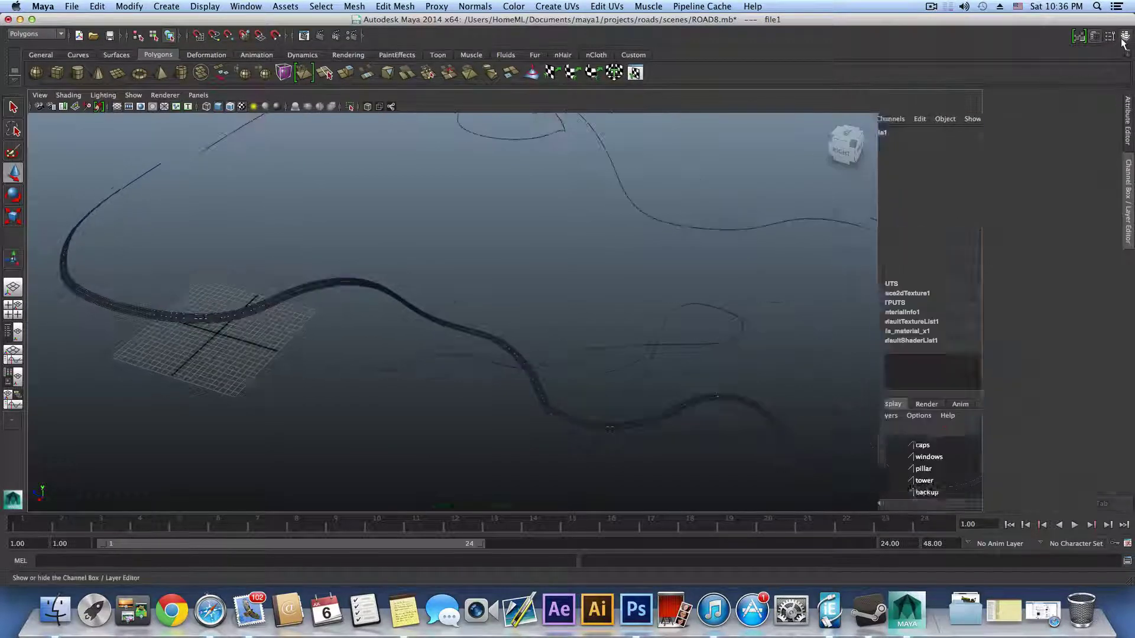
{"action": "left_click", "coordinate": [1122, 38]}
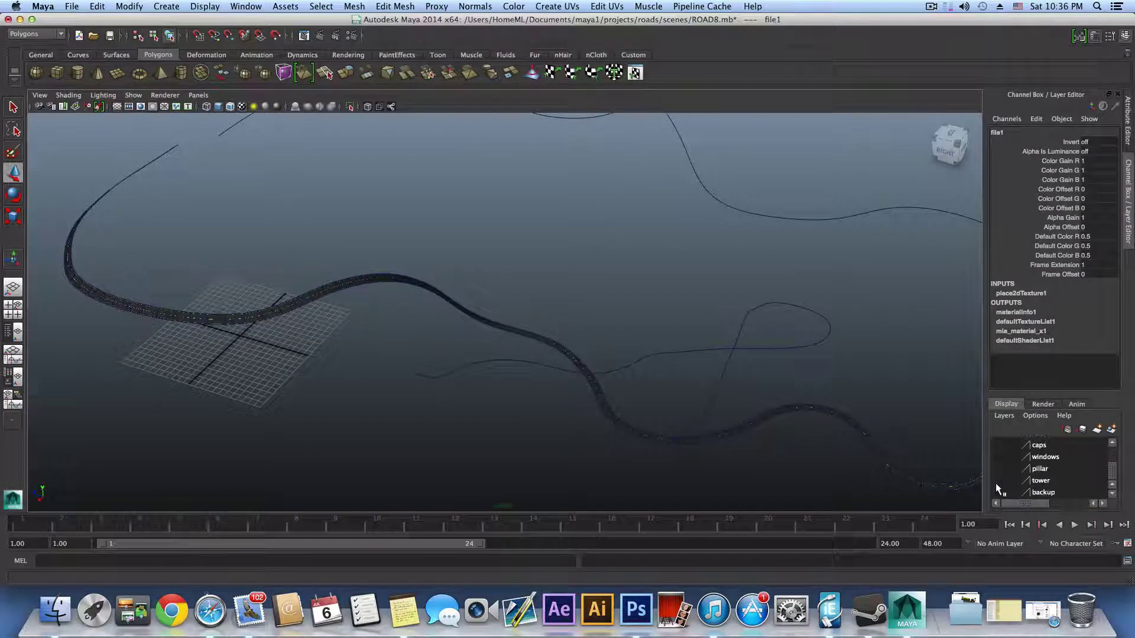
{"action": "scroll", "coordinate": [995, 483], "scroll_direction": "up", "scroll_amount": 3}
{"action": "left_click", "coordinate": [1004, 466]}
{"action": "left_click", "coordinate": [999, 468]}
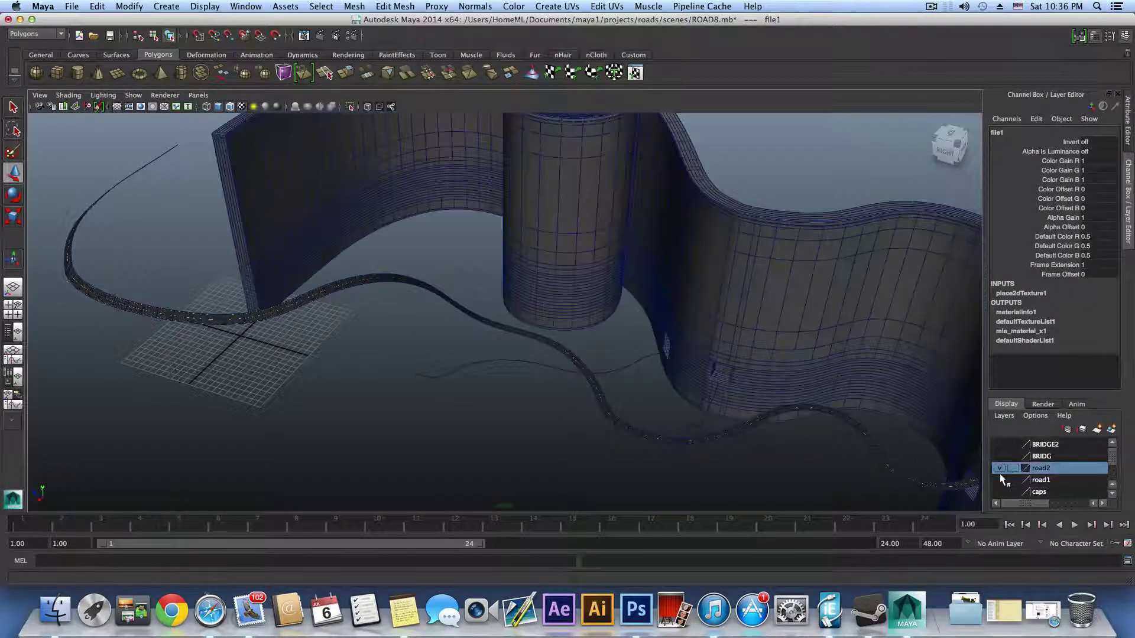
{"action": "left_click", "coordinate": [999, 480]}
Lower the textured road onto the top of the winding wall, to a Translate Y of about 10.22
{"action": "middle_click_drag", "start_coordinate": [792, 455], "coordinate": [501, 290], "text": "alt"}
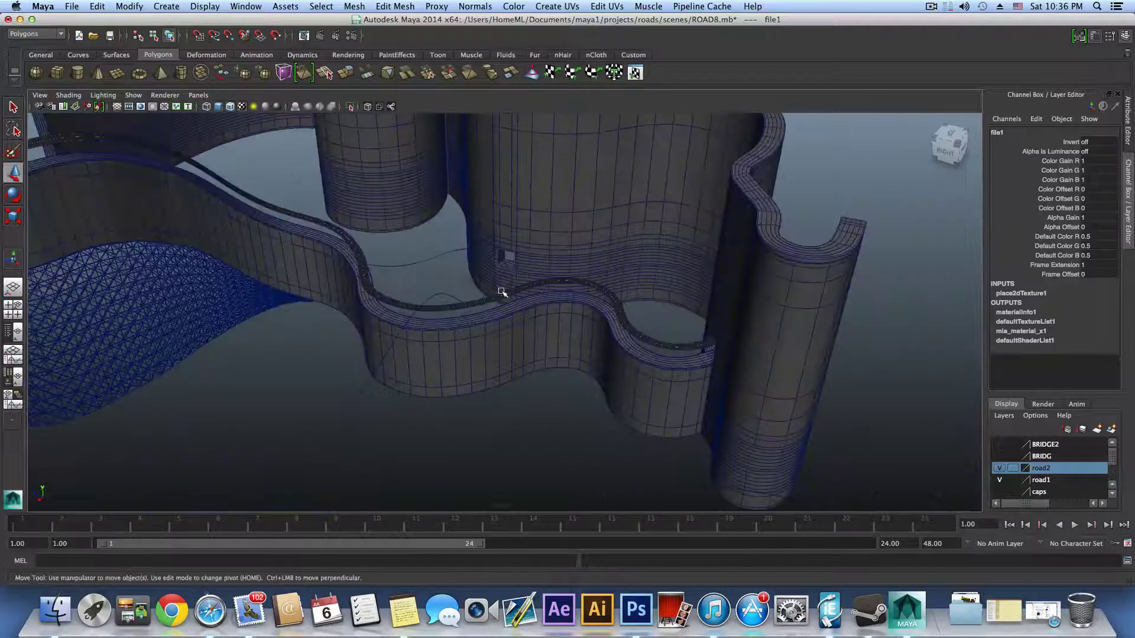
{"action": "left_click", "coordinate": [625, 331]}
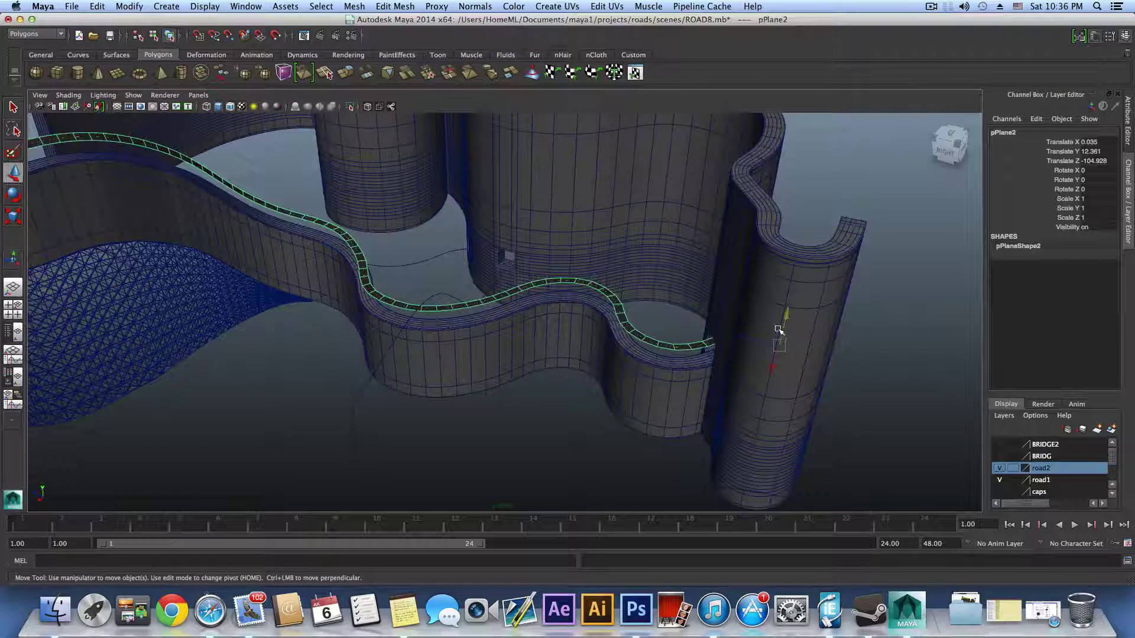
{"action": "left_click_drag", "start_coordinate": [785, 317], "coordinate": [786, 335]}
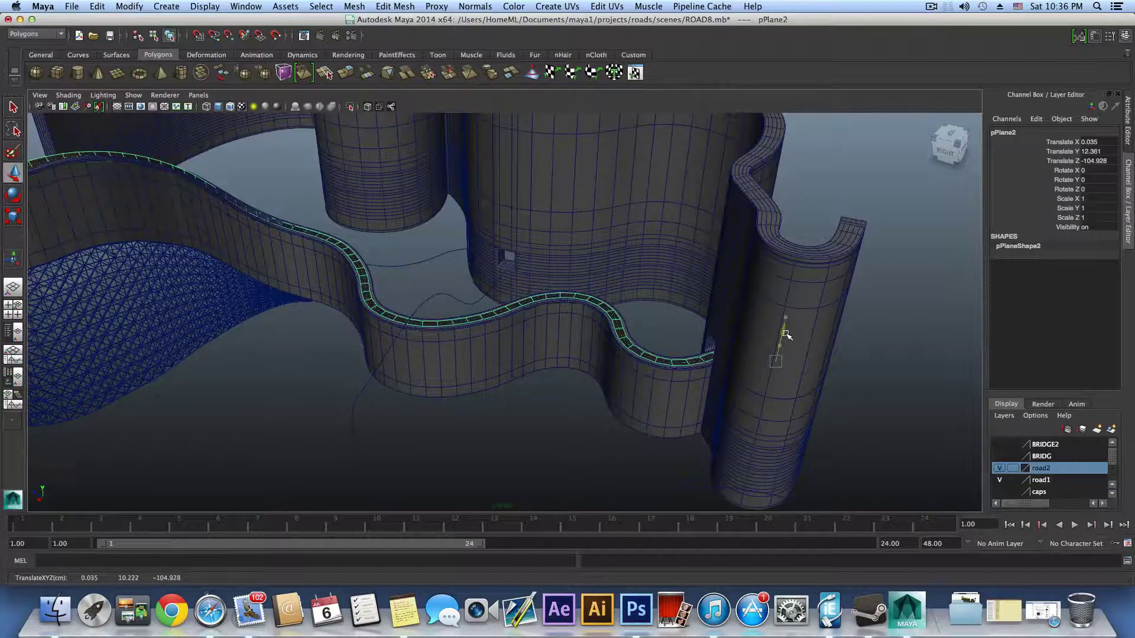
Examine how the textured road sits on the wall top along its bends and towards its open end
{"action": "right_click_drag", "start_coordinate": [489, 351], "coordinate": [788, 395], "text": "alt"}
{"action": "middle_click_drag", "start_coordinate": [788, 395], "coordinate": [600, 347], "text": "alt"}
{"action": "right_click_drag", "start_coordinate": [601, 347], "coordinate": [947, 418], "text": "alt"}
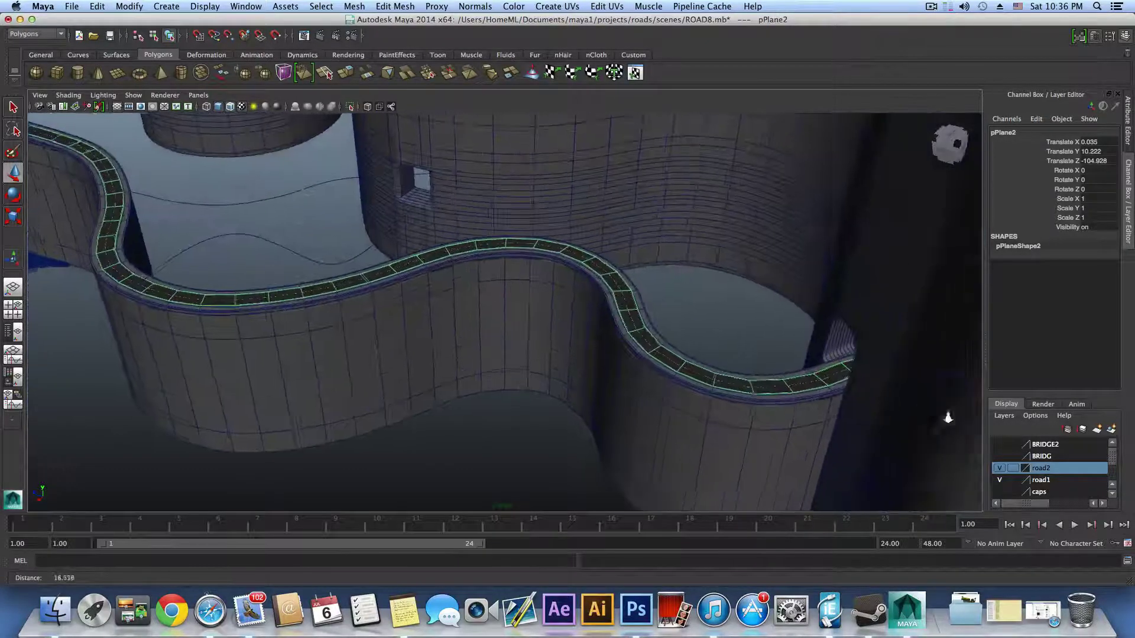
{"action": "middle_click_drag", "start_coordinate": [550, 346], "coordinate": [511, 318], "text": "alt"}
{"action": "left_click_drag", "start_coordinate": [511, 317], "coordinate": [840, 412], "text": "alt"}
{"action": "middle_click_drag", "start_coordinate": [841, 412], "coordinate": [826, 410], "text": "alt"}
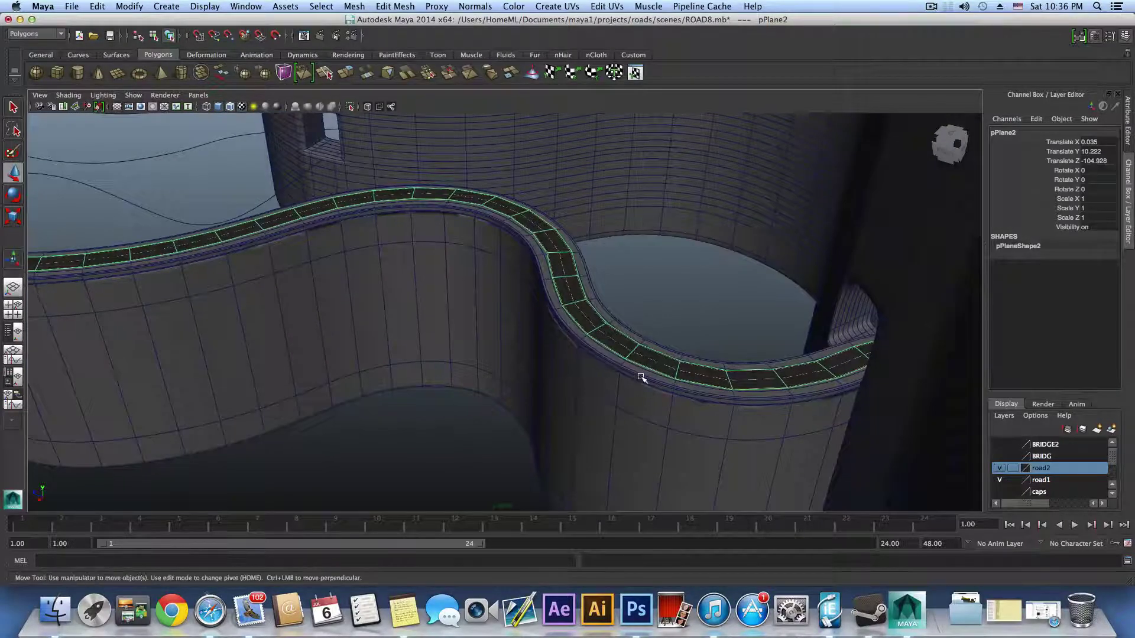
{"action": "scroll", "coordinate": [642, 378], "scroll_direction": "down", "scroll_amount": 2}
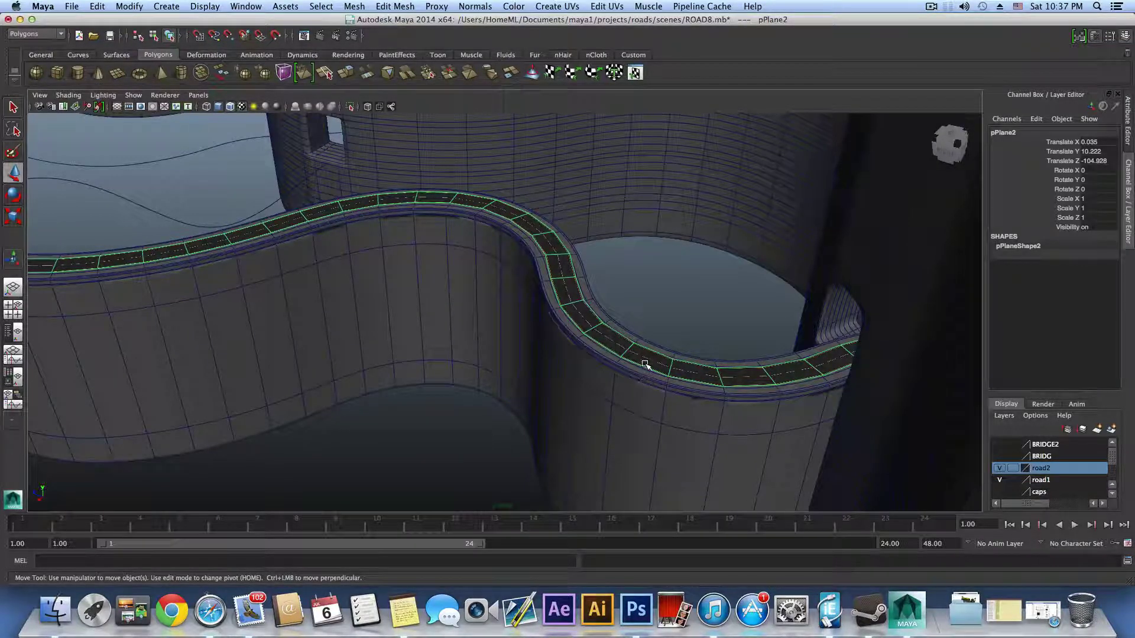
{"action": "right_click_drag", "start_coordinate": [736, 397], "coordinate": [429, 441], "text": "alt"}
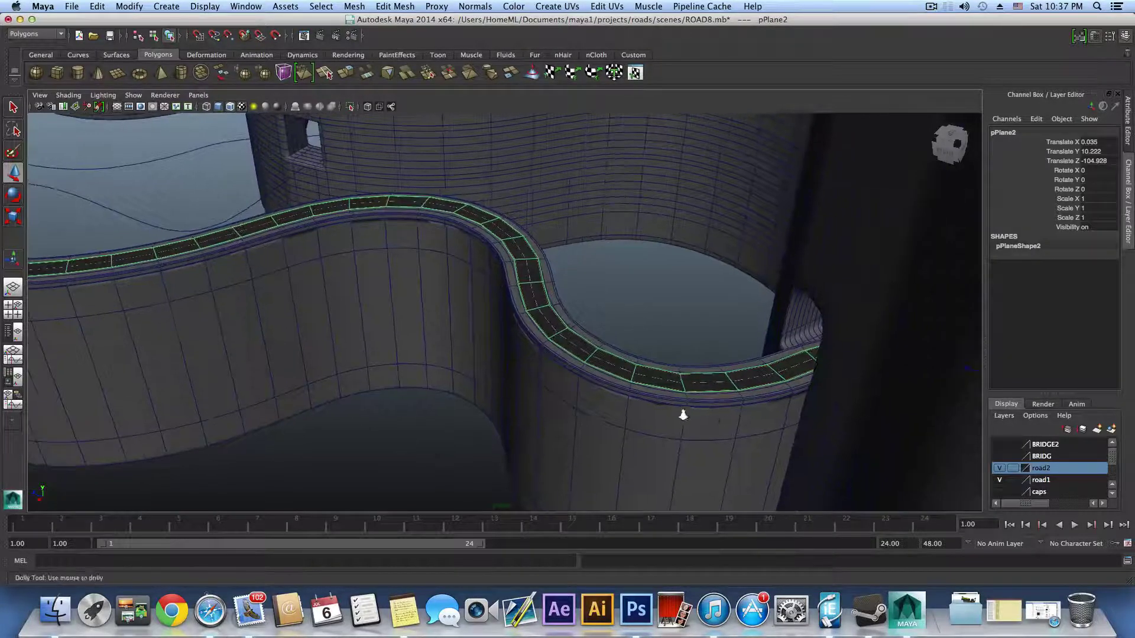
{"action": "right_click_drag", "start_coordinate": [682, 415], "coordinate": [437, 403], "text": "alt"}
{"action": "right_click_drag", "start_coordinate": [558, 375], "coordinate": [453, 364], "text": "alt"}
{"action": "left_click_drag", "start_coordinate": [715, 370], "coordinate": [517, 260], "text": "alt"}
{"action": "middle_click_drag", "start_coordinate": [242, 358], "coordinate": [454, 295], "text": "alt"}
{"action": "left_click_drag", "start_coordinate": [454, 294], "coordinate": [477, 233], "text": "alt"}
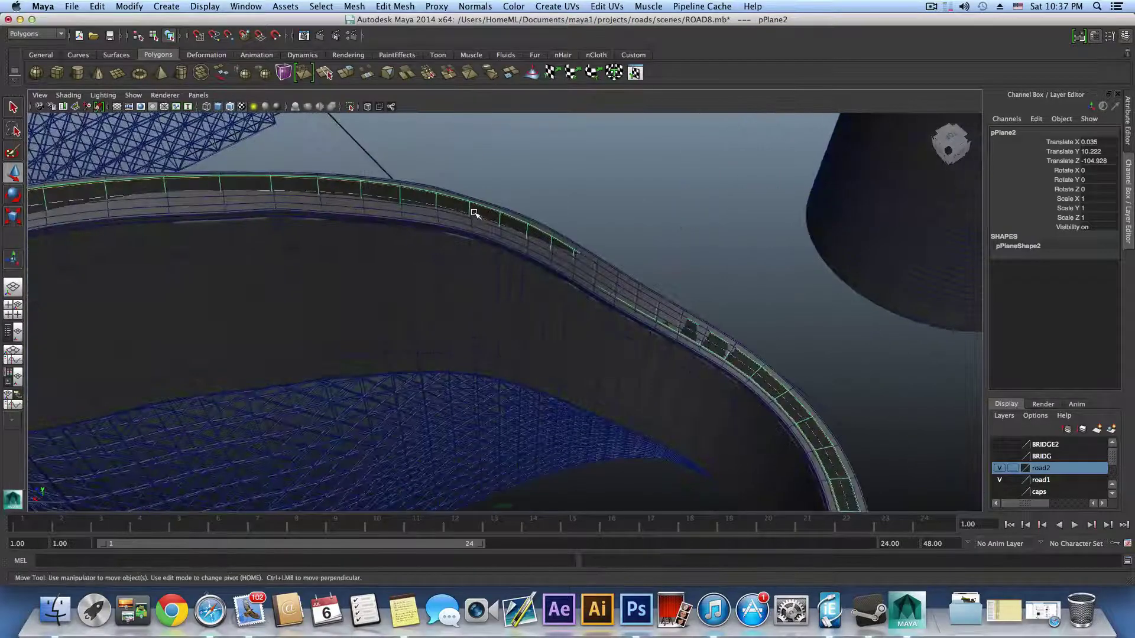
{"action": "left_click_drag", "start_coordinate": [279, 207], "coordinate": [615, 325], "text": "alt"}
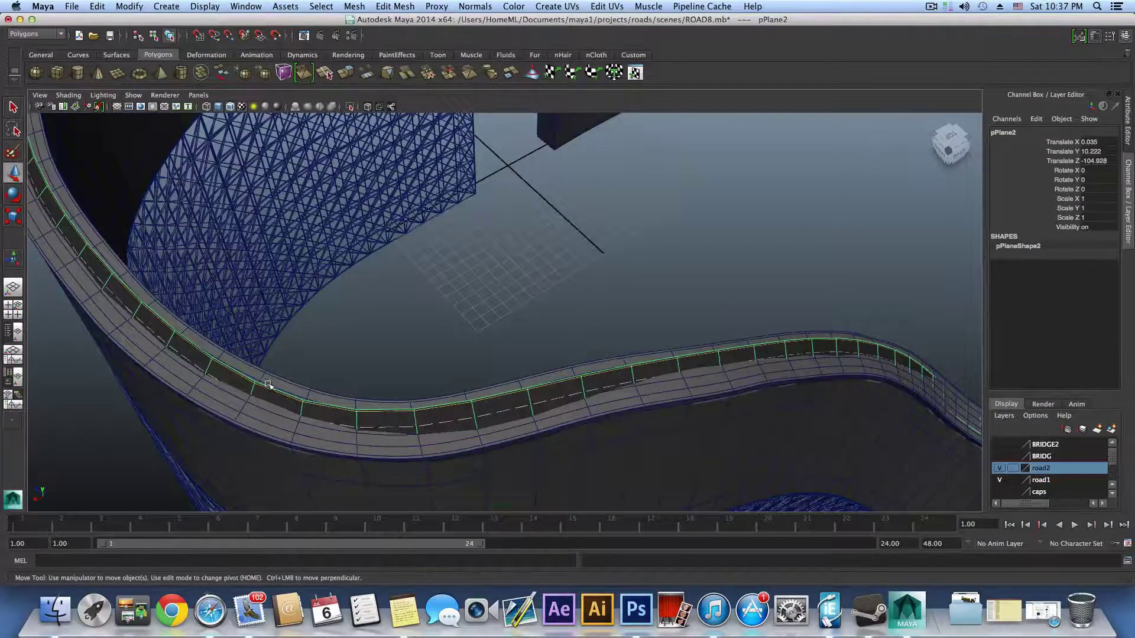
{"action": "left_click_drag", "start_coordinate": [269, 385], "coordinate": [486, 381], "text": "alt"}
Select the vertices at the road's open end and try tilting them about X by about -31.6 degrees
{"action": "right_click_drag", "start_coordinate": [490, 361], "coordinate": [436, 354]}
{"action": "left_click", "coordinate": [436, 355]}
{"action": "left_click_drag", "start_coordinate": [435, 388], "coordinate": [440, 395], "text": "alt"}
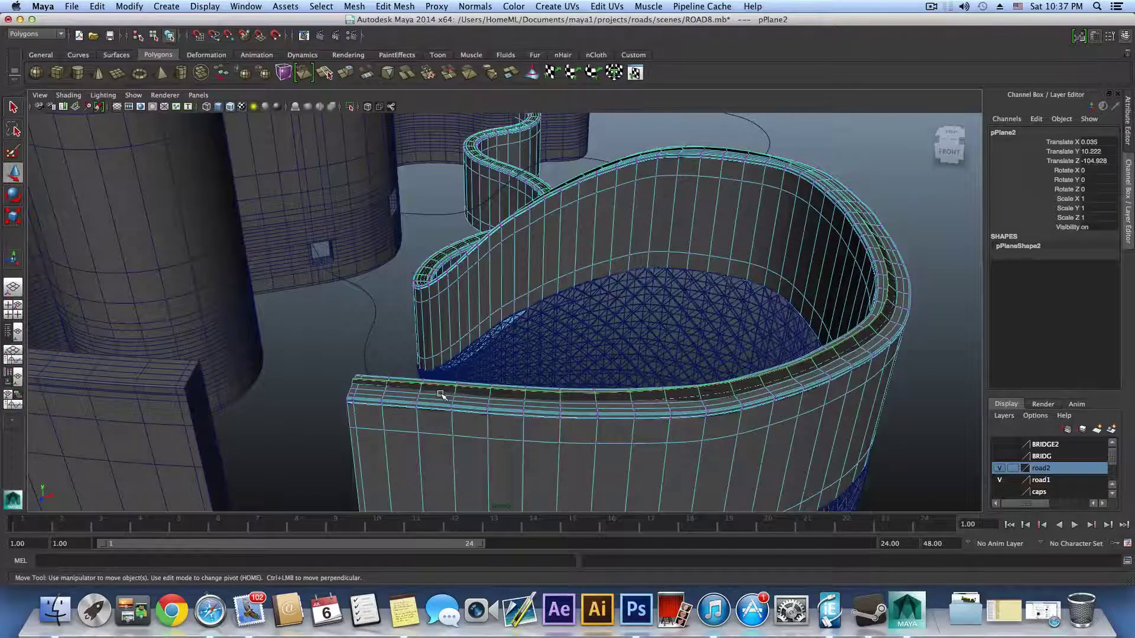
{"action": "key", "text": "F8"}
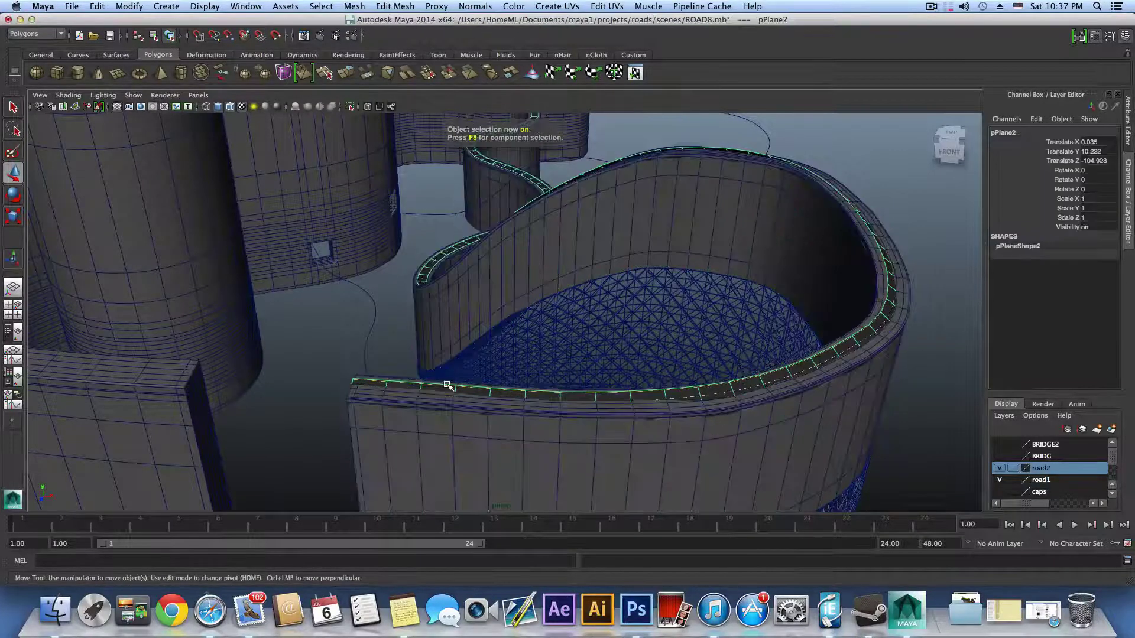
{"action": "right_click_drag", "start_coordinate": [448, 369], "coordinate": [420, 369]}
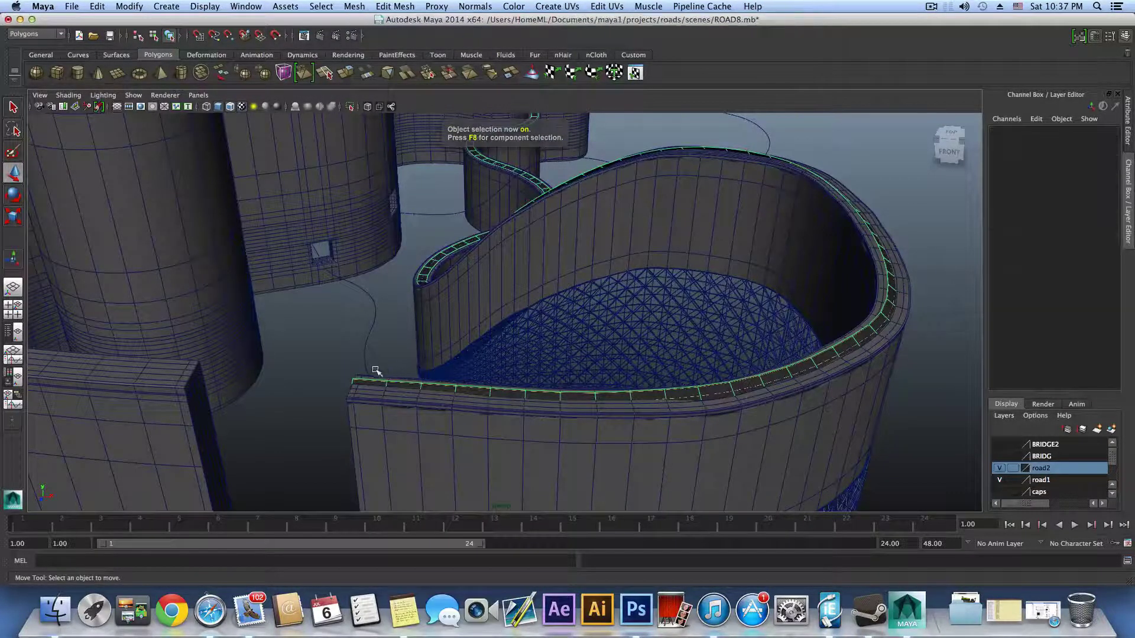
{"action": "left_click_drag", "start_coordinate": [375, 373], "coordinate": [598, 492], "text": "alt"}
{"action": "key", "text": "e"}
{"action": "left_click_drag", "start_coordinate": [478, 396], "coordinate": [481, 362]}
Try raising the tilted end vertices slightly so the road surface clears the wall top
{"action": "key", "text": "w"}
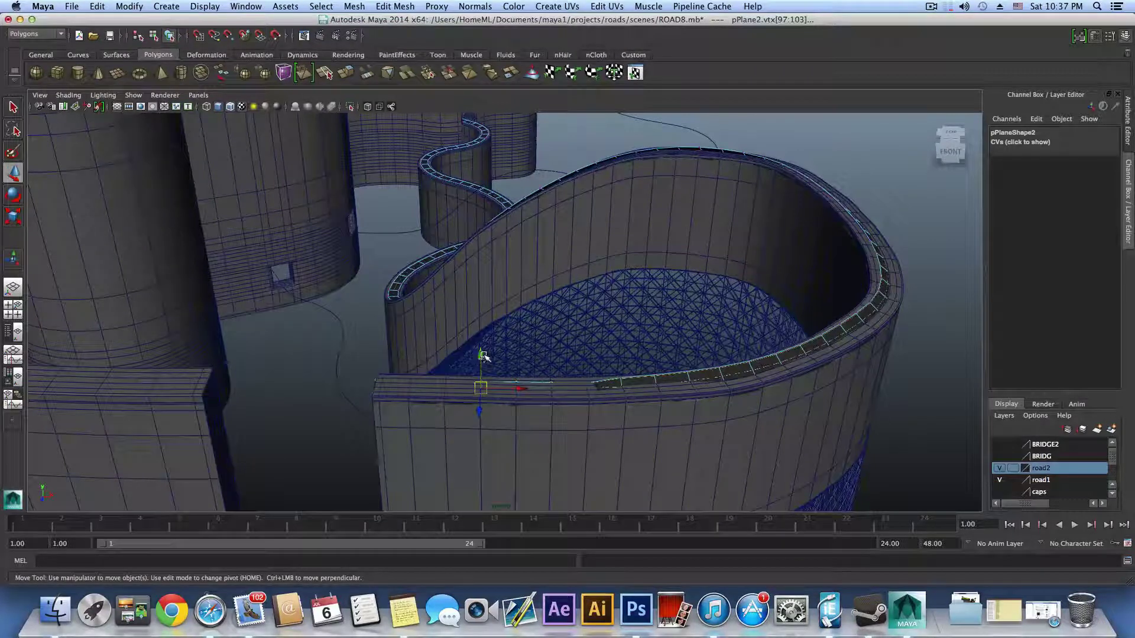
{"action": "left_click", "coordinate": [482, 358]}
{"action": "key", "text": "ctrl+z"}
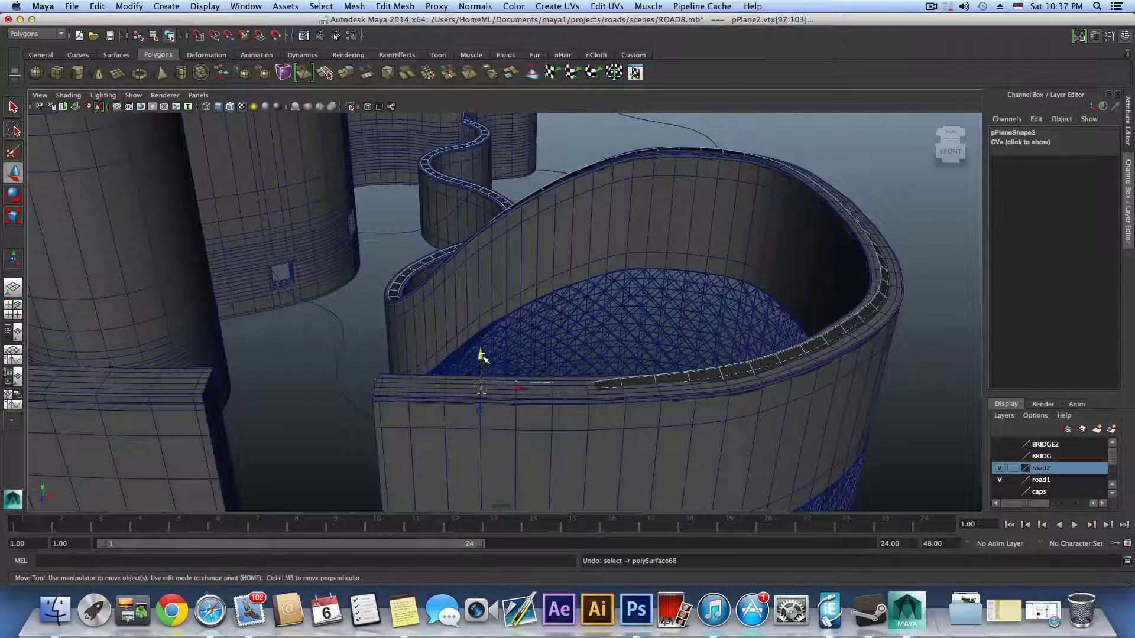
{"action": "left_click_drag", "start_coordinate": [483, 357], "coordinate": [482, 354]}
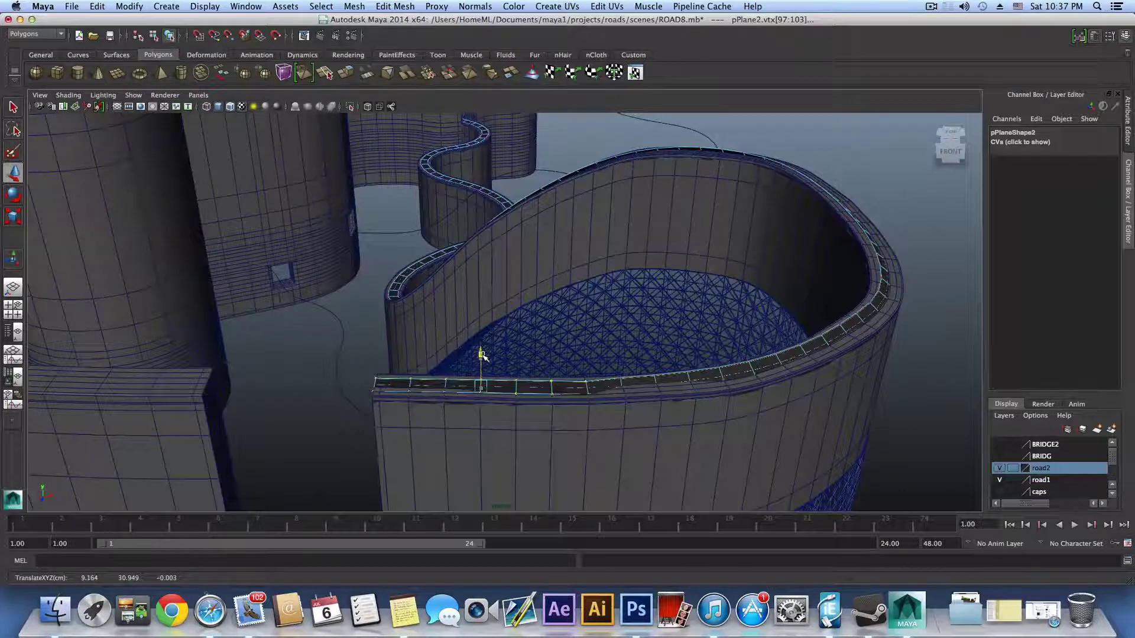
Try rotating the neighbouring group of road vertices to follow the slope of the wall top
{"action": "left_click_drag", "start_coordinate": [634, 393], "coordinate": [615, 398], "text": "alt"}
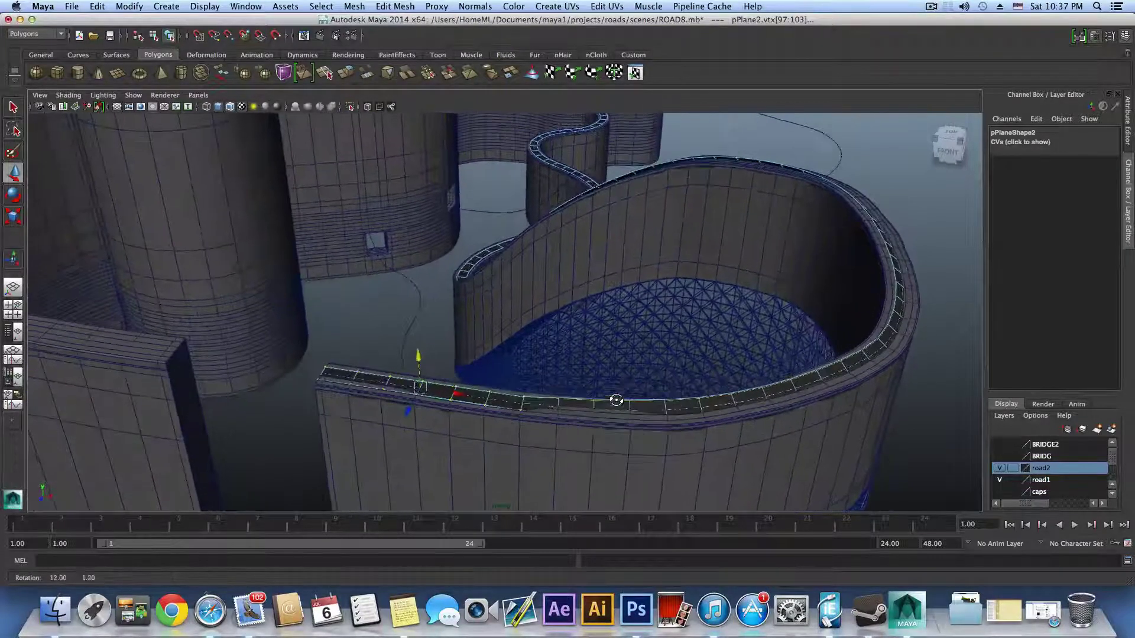
{"action": "left_click_drag", "start_coordinate": [537, 373], "coordinate": [648, 486]}
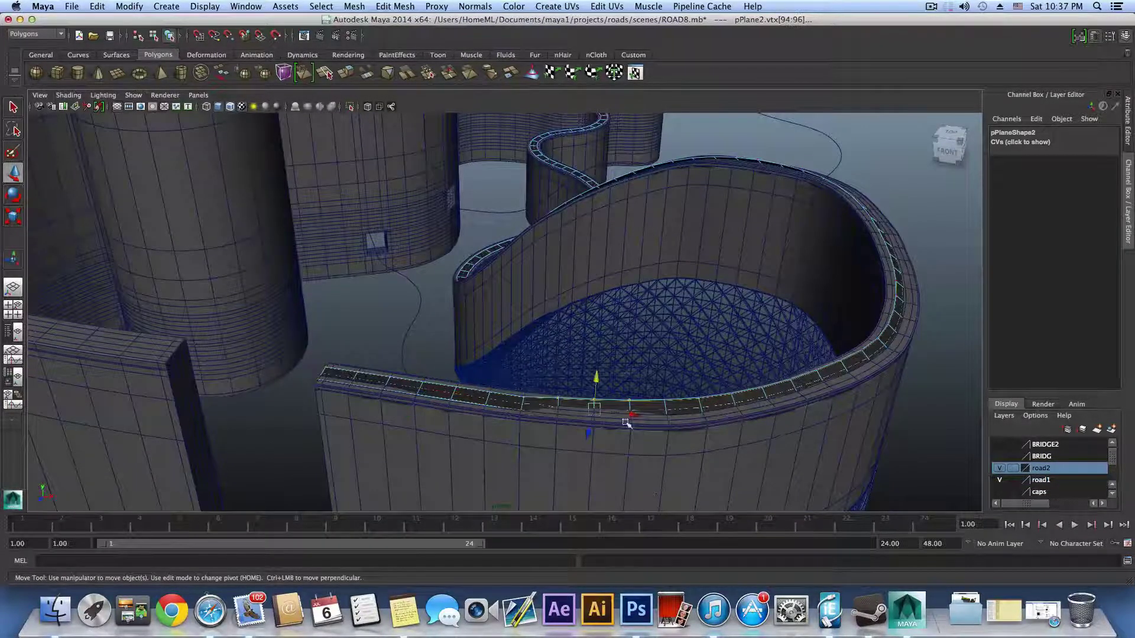
{"action": "key", "text": "r"}
{"action": "key", "text": "e"}
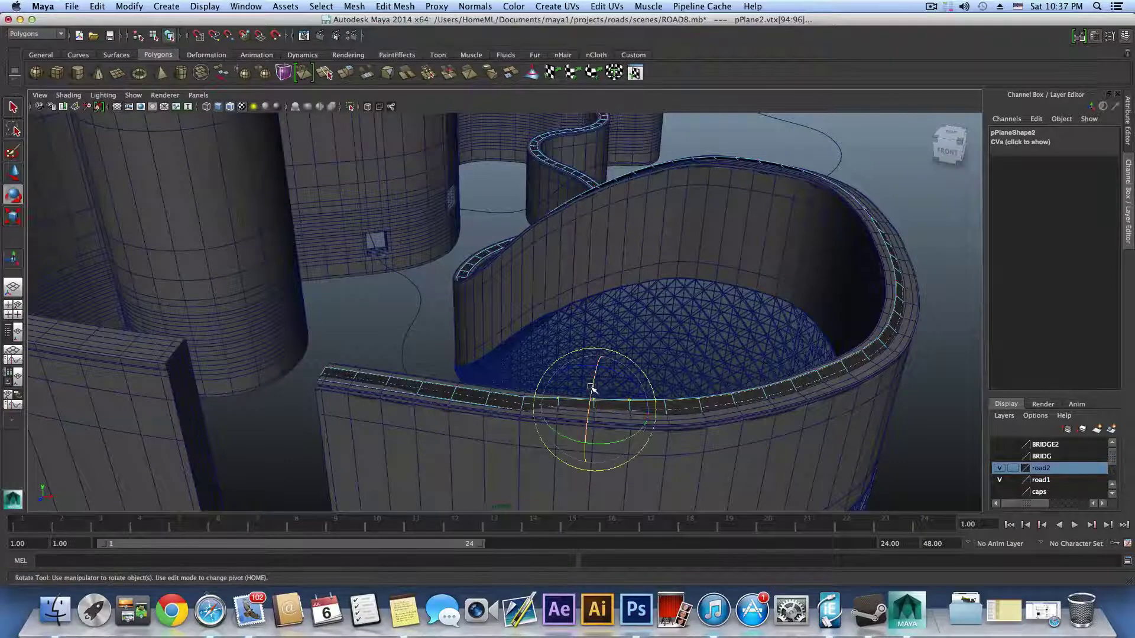
{"action": "left_click_drag", "start_coordinate": [592, 377], "coordinate": [590, 364]}
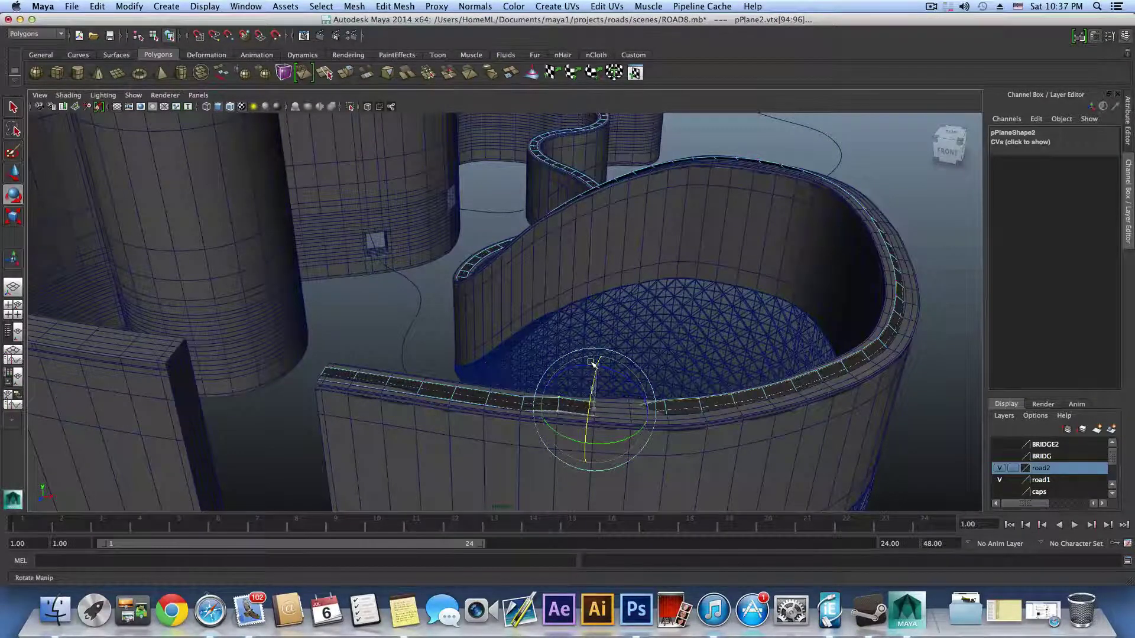
Undo the rotations, the move and the selection change made on the road's vertices near its open end
{"action": "key", "text": "z"}
{"action": "key", "text": "z"}
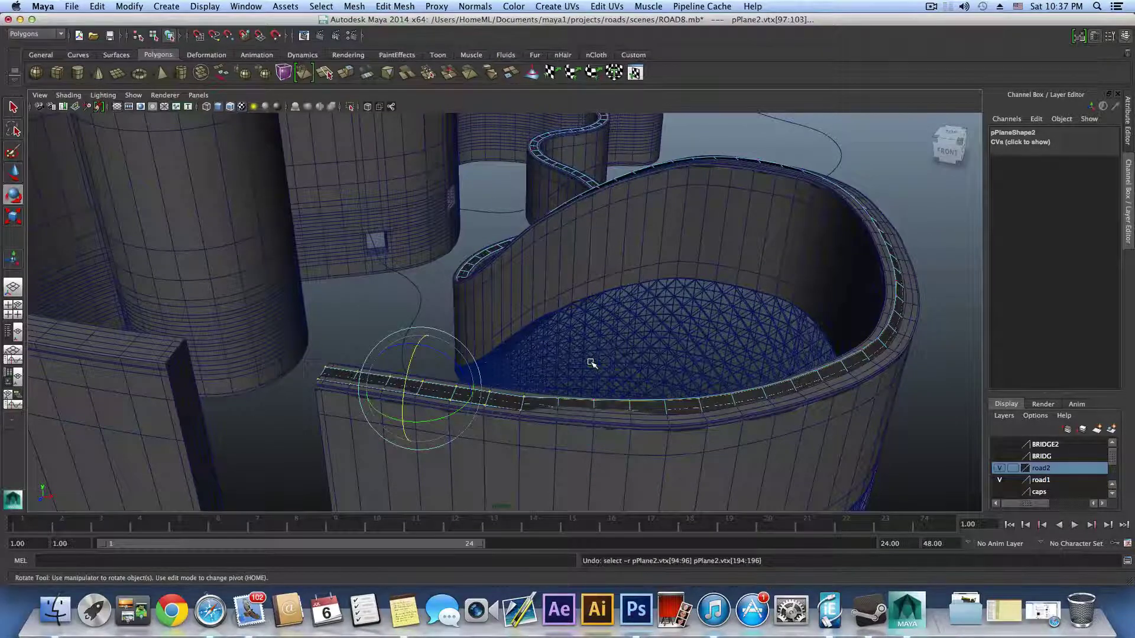
{"action": "key", "text": "z"}
{"action": "key", "text": "z"}
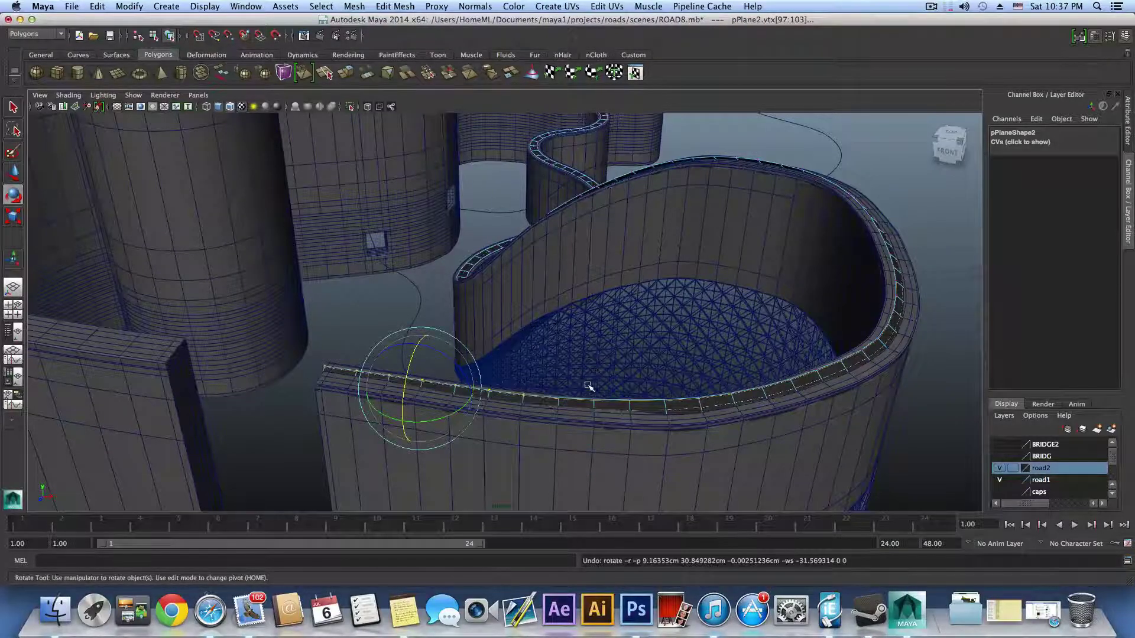
Follow the textured road along the whole wall and check where it enters the opening in the tall wall
{"action": "scroll", "coordinate": [586, 385], "scroll_direction": "down", "scroll_amount": 3}
{"action": "left_click_drag", "start_coordinate": [585, 385], "coordinate": [542, 388], "text": "alt"}
{"action": "middle_click_drag", "start_coordinate": [542, 388], "coordinate": [379, 401], "text": "alt"}
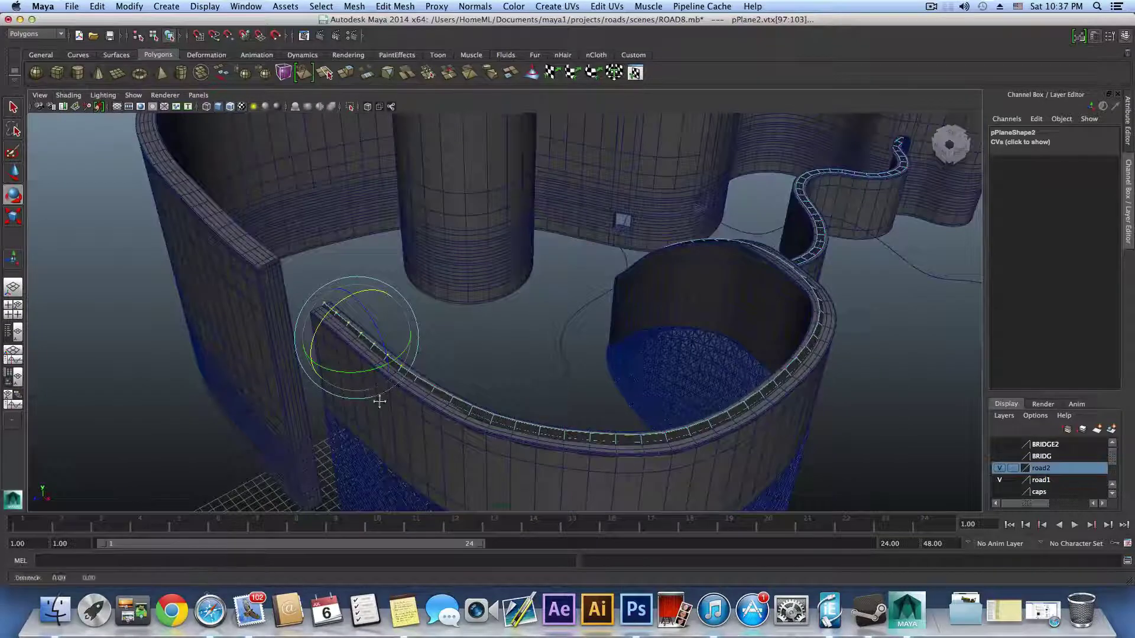
{"action": "left_click_drag", "start_coordinate": [380, 401], "coordinate": [544, 434], "text": "alt"}
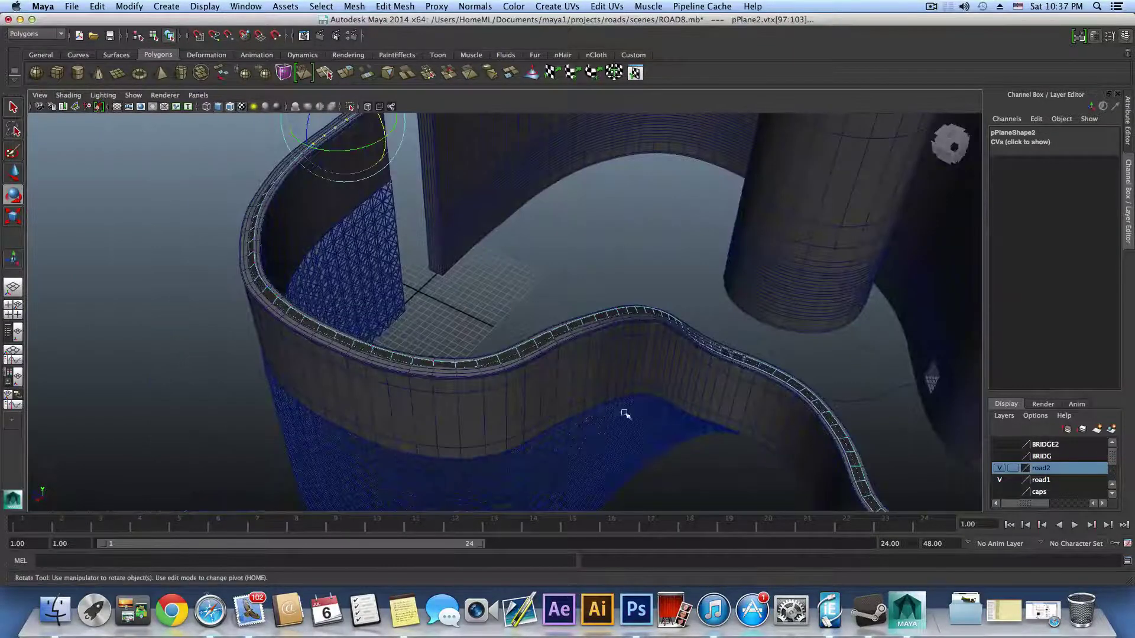
{"action": "middle_click_drag", "start_coordinate": [624, 414], "coordinate": [398, 321], "text": "alt"}
{"action": "middle_click_drag", "start_coordinate": [737, 406], "coordinate": [427, 326], "text": "alt"}
{"action": "middle_click_drag", "start_coordinate": [593, 426], "coordinate": [589, 364], "text": "alt"}
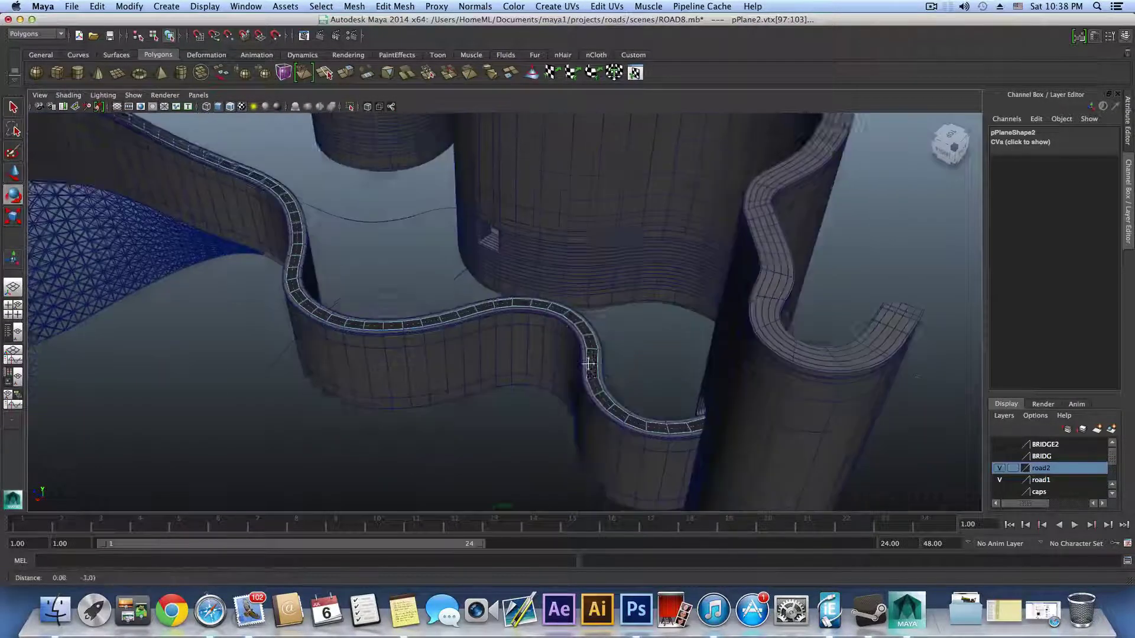
{"action": "left_click_drag", "start_coordinate": [589, 364], "coordinate": [459, 390], "text": "alt"}
{"action": "left_click_drag", "start_coordinate": [458, 392], "coordinate": [508, 384], "text": "alt"}
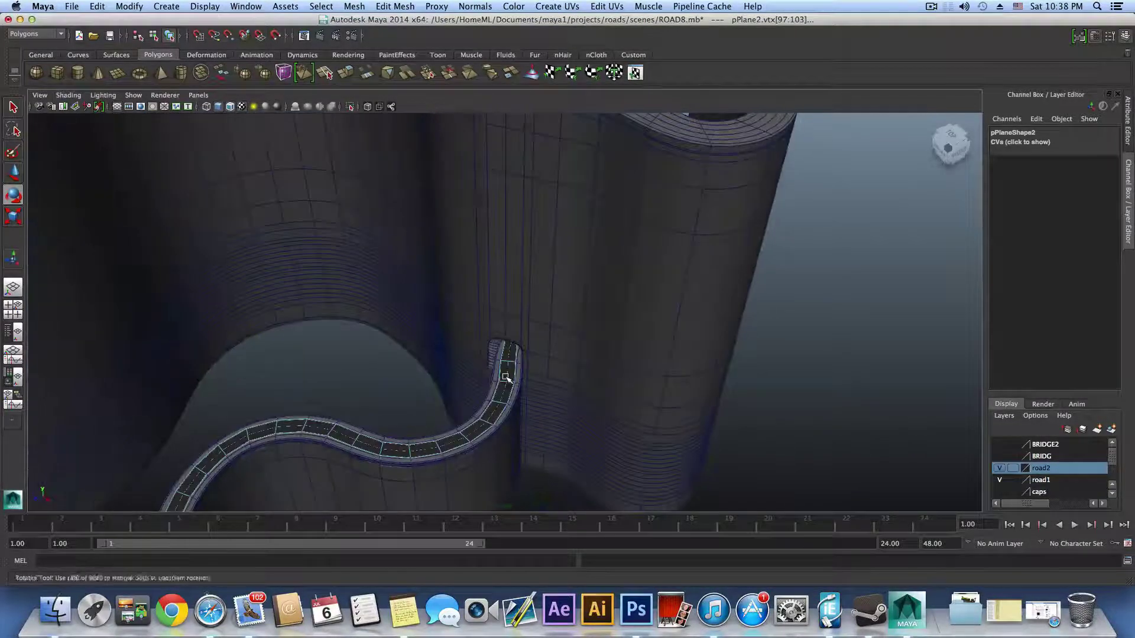
Return the road to object mode and clear the selection with the whole model in view
{"action": "left_click", "coordinate": [1042, 403]}
{"action": "scroll", "coordinate": [473, 374], "scroll_direction": "down", "scroll_amount": 10}
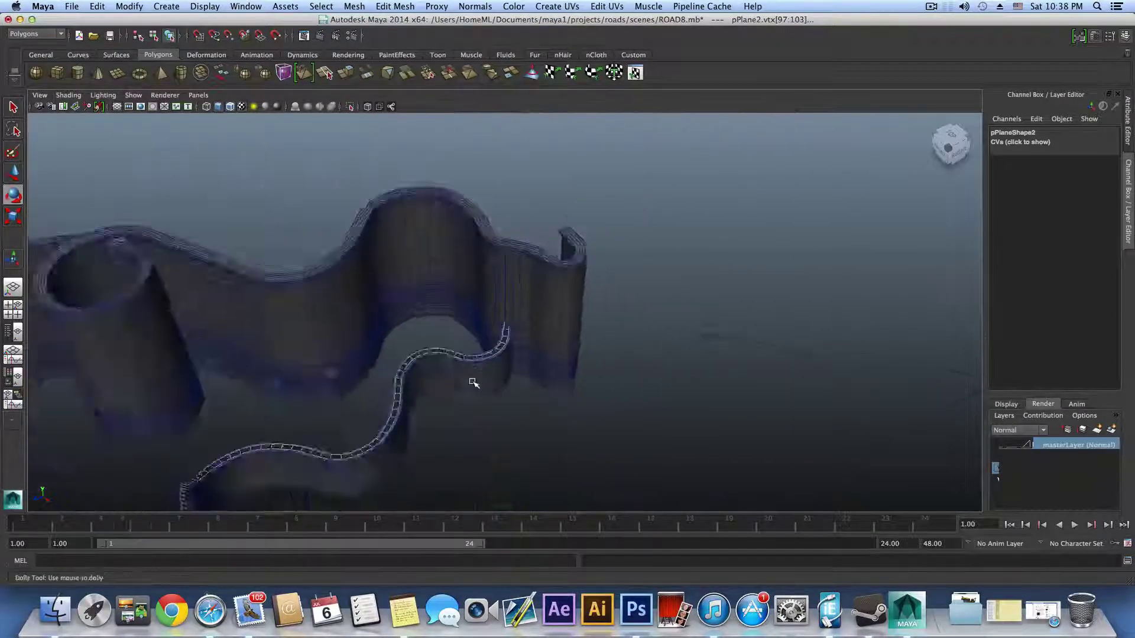
{"action": "middle_click_drag", "start_coordinate": [397, 367], "coordinate": [476, 322], "text": "alt"}
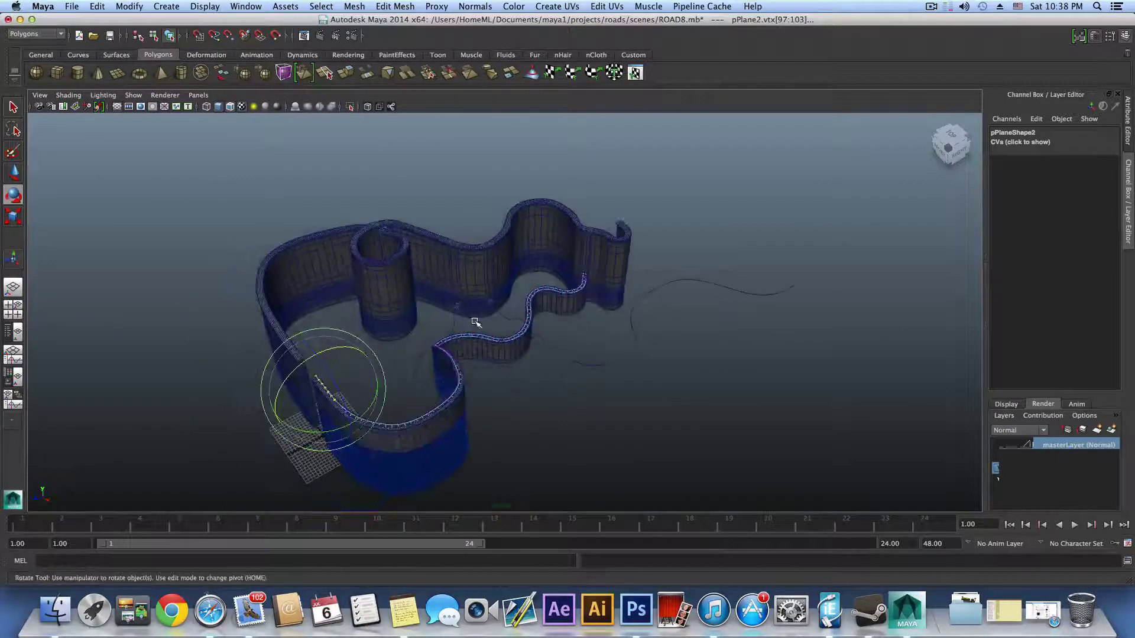
{"action": "key", "text": "F8"}
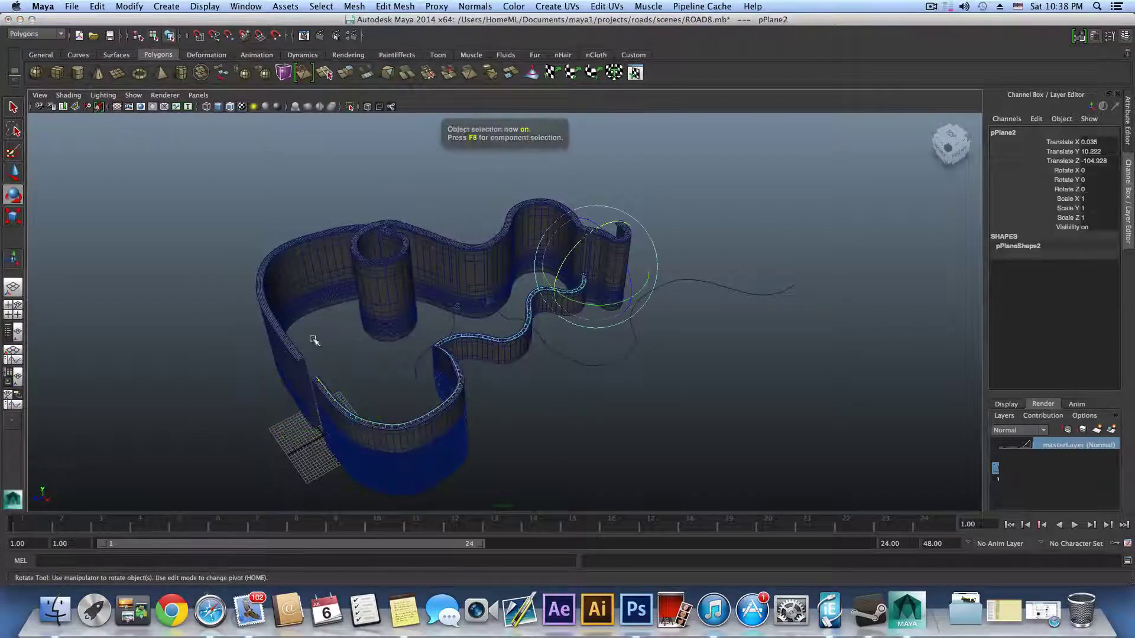
{"action": "left_click", "coordinate": [290, 337]}
{"action": "left_click_drag", "start_coordinate": [290, 338], "coordinate": [379, 336], "text": "alt"}
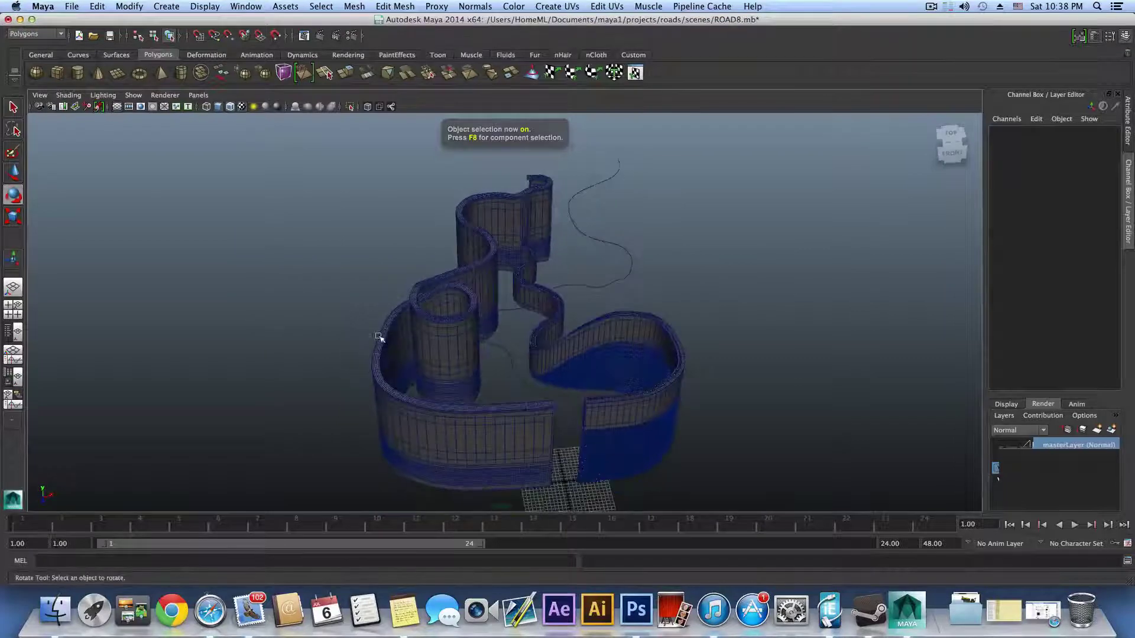
Bring up the display layers, undo the last layer selection, and save the ROAD8.mb scene
{"action": "left_click", "coordinate": [1007, 403]}
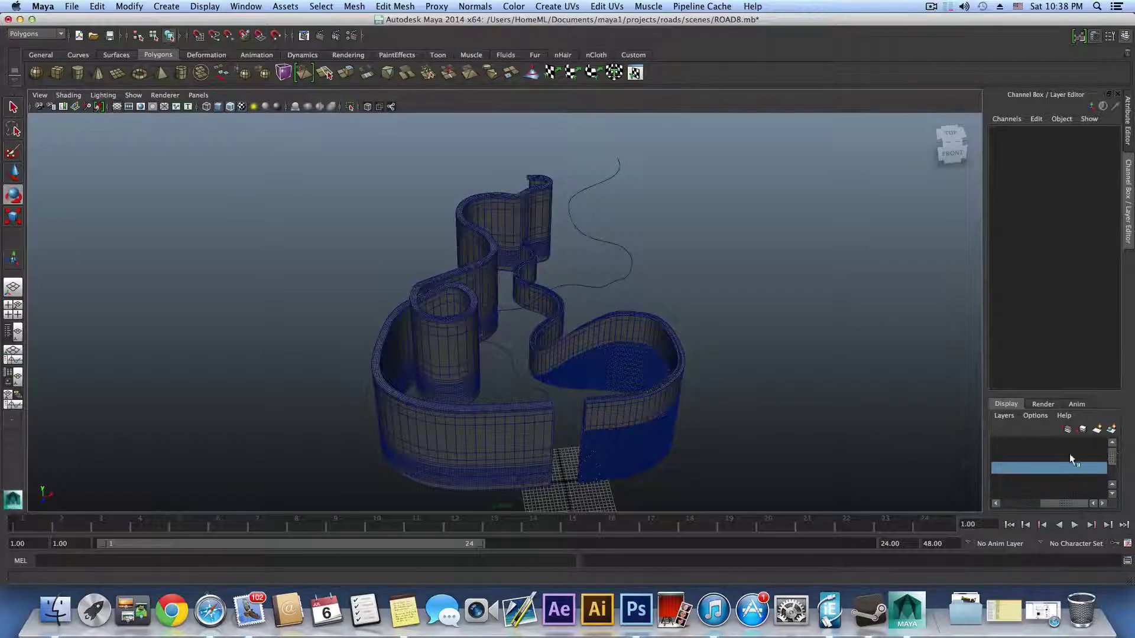
{"action": "scroll", "coordinate": [1069, 454], "scroll_direction": "down", "scroll_amount": 3}
{"action": "scroll", "coordinate": [1060, 486], "scroll_direction": "up", "scroll_amount": 2}
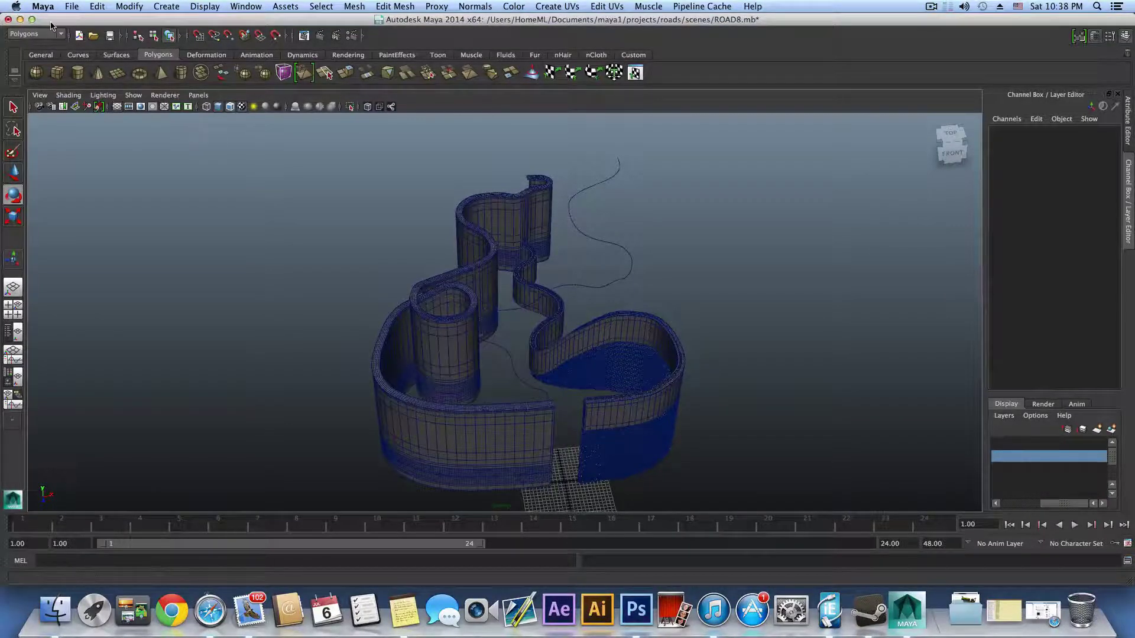
{"action": "key", "text": "z"}
{"action": "left_click", "coordinate": [68, 6]}
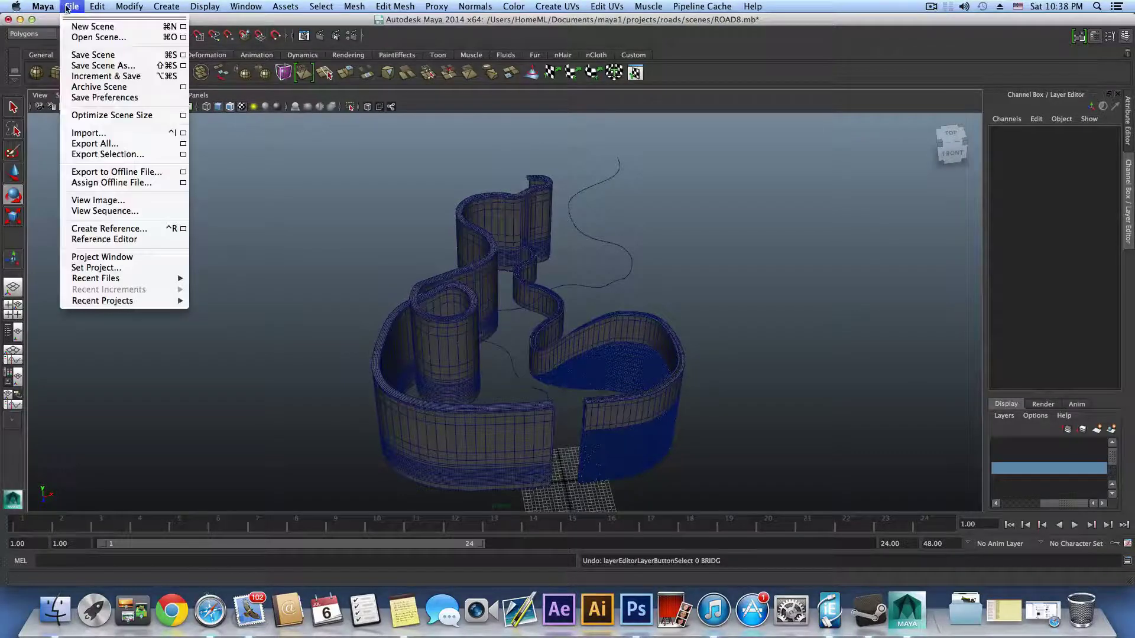
{"action": "left_click", "coordinate": [86, 54]}
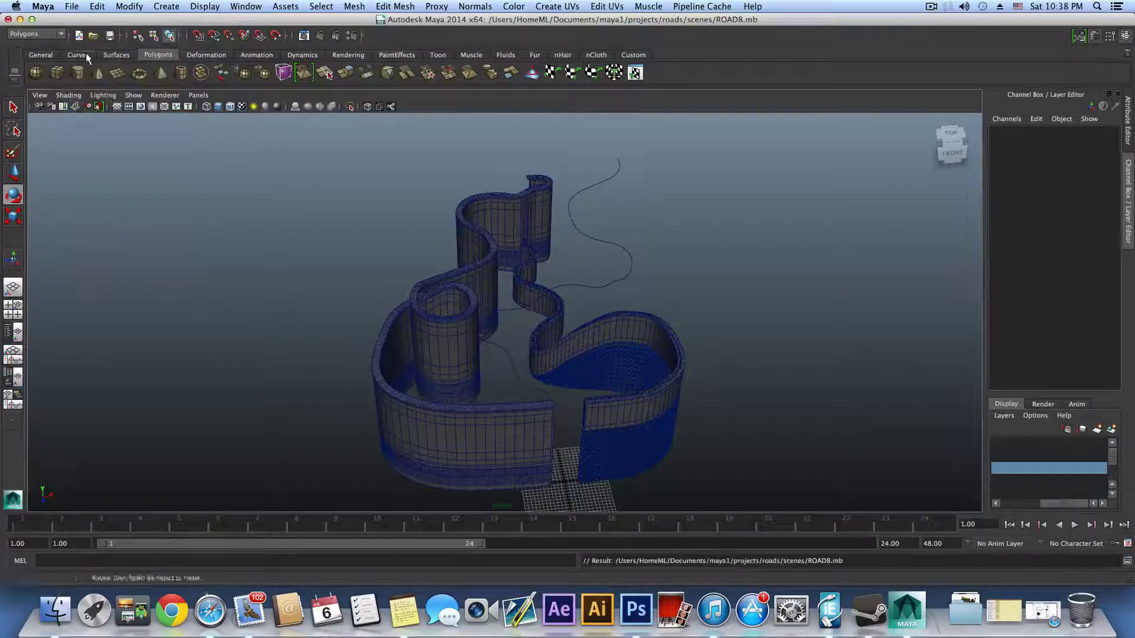
Quit Maya and launch it again
{"action": "left_click", "coordinate": [71, 8]}
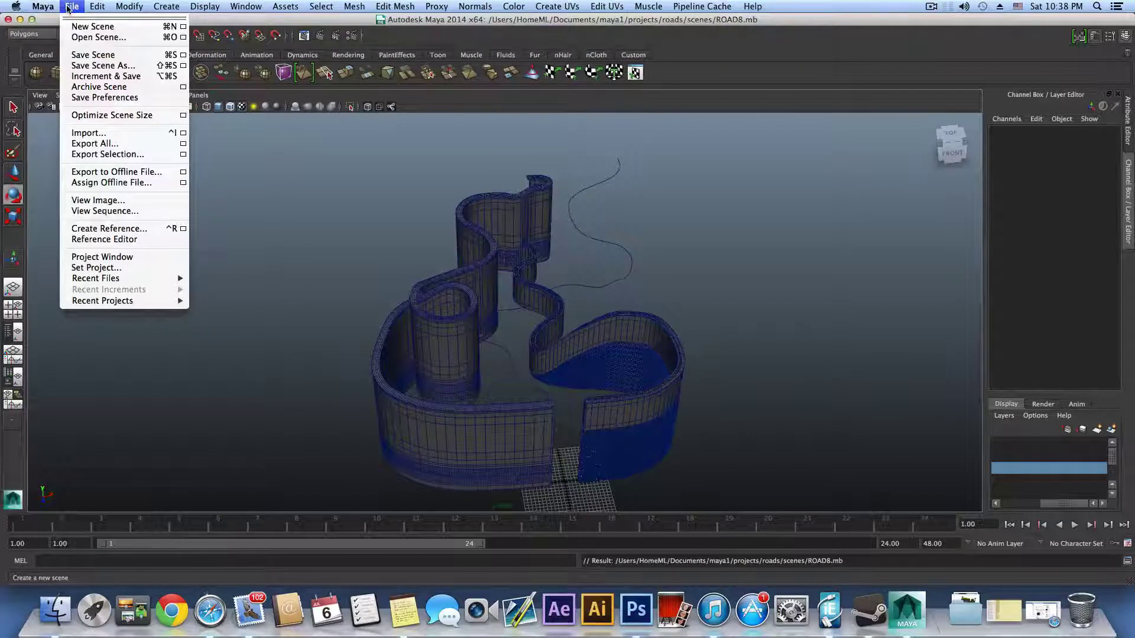
{"action": "mouse_move", "coordinate": [43, 6]}
{"action": "left_click", "coordinate": [62, 116]}
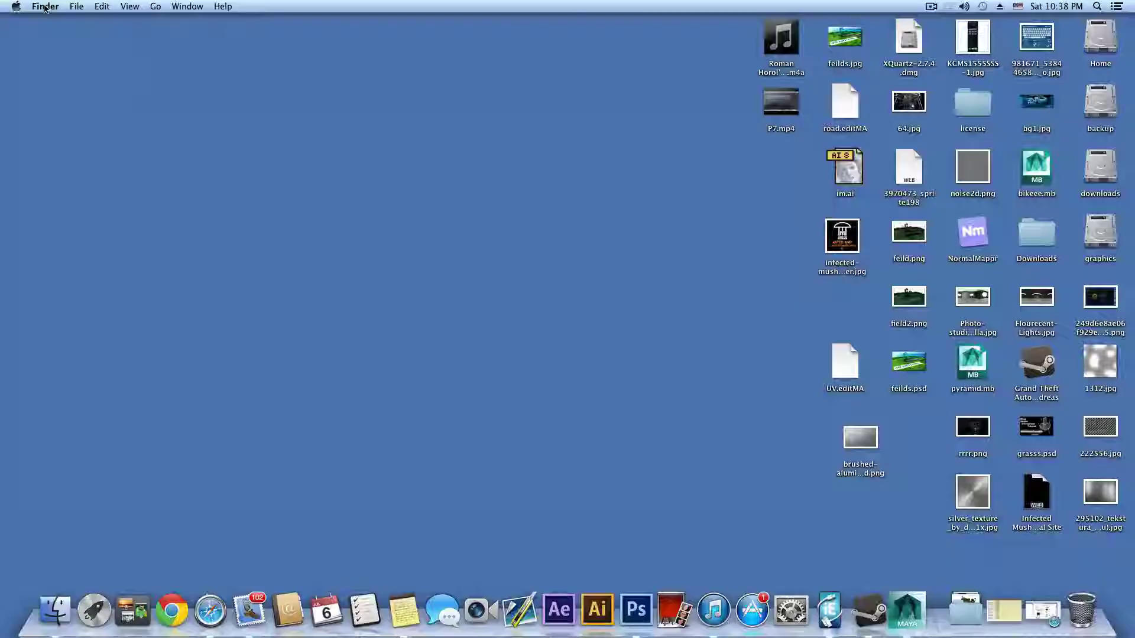
{"action": "left_click", "coordinate": [45, 7]}
{"action": "left_click", "coordinate": [213, 518]}
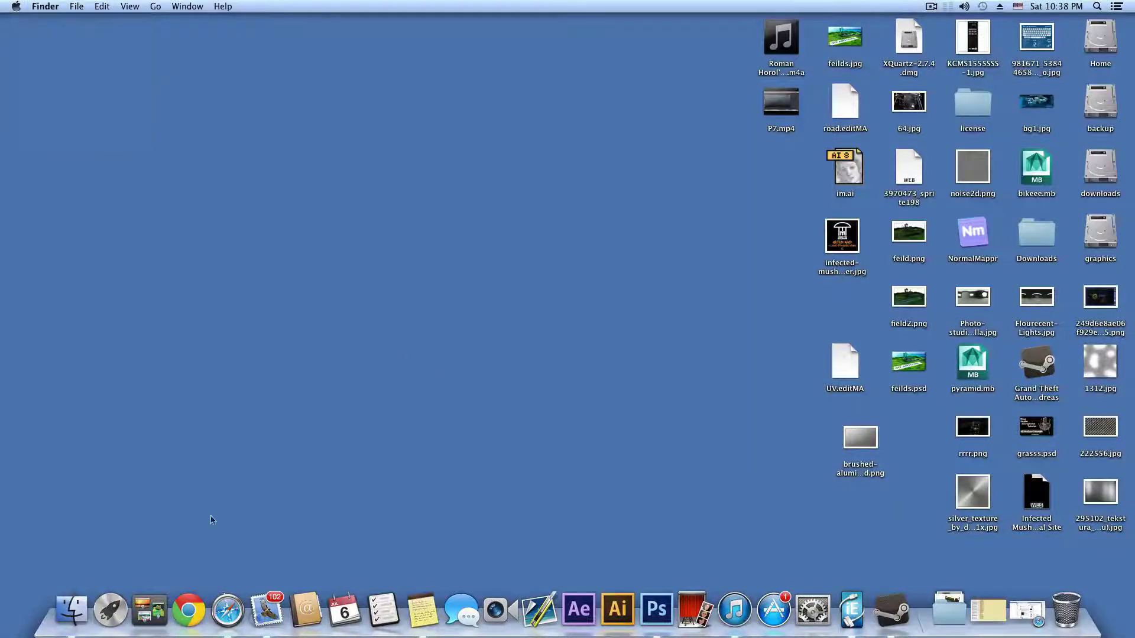
{"action": "left_click", "coordinate": [110, 609]}
{"action": "left_click", "coordinate": [699, 387]}
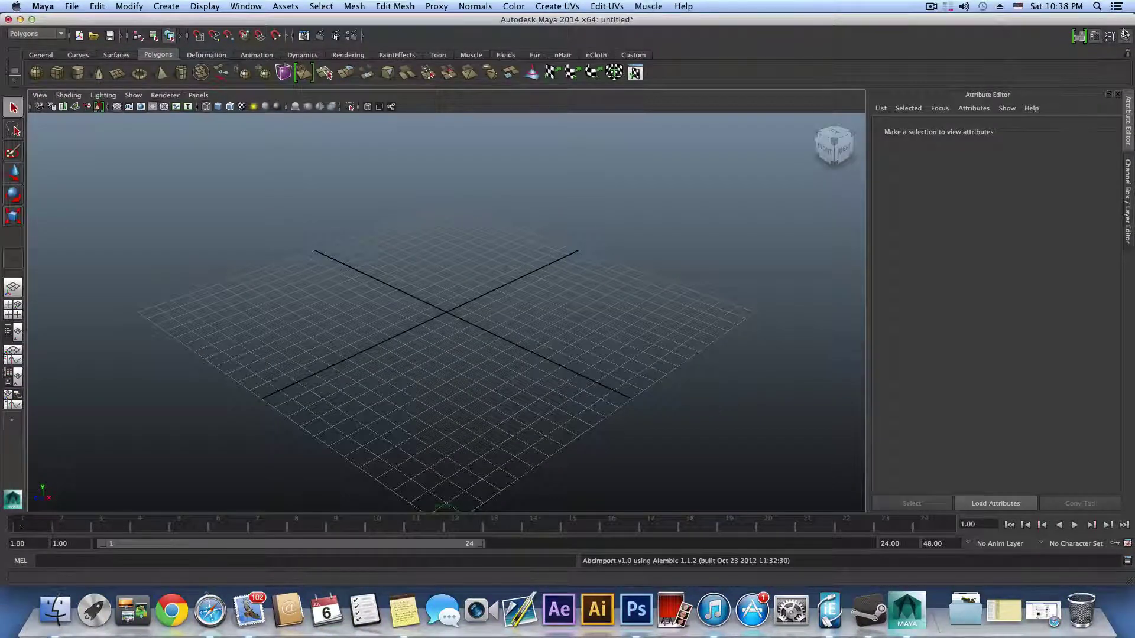
Show the Channel Box with the layer list and reopen the recent scene ROAD8.mb without saving the untitled scene
{"action": "left_click", "coordinate": [1125, 37]}
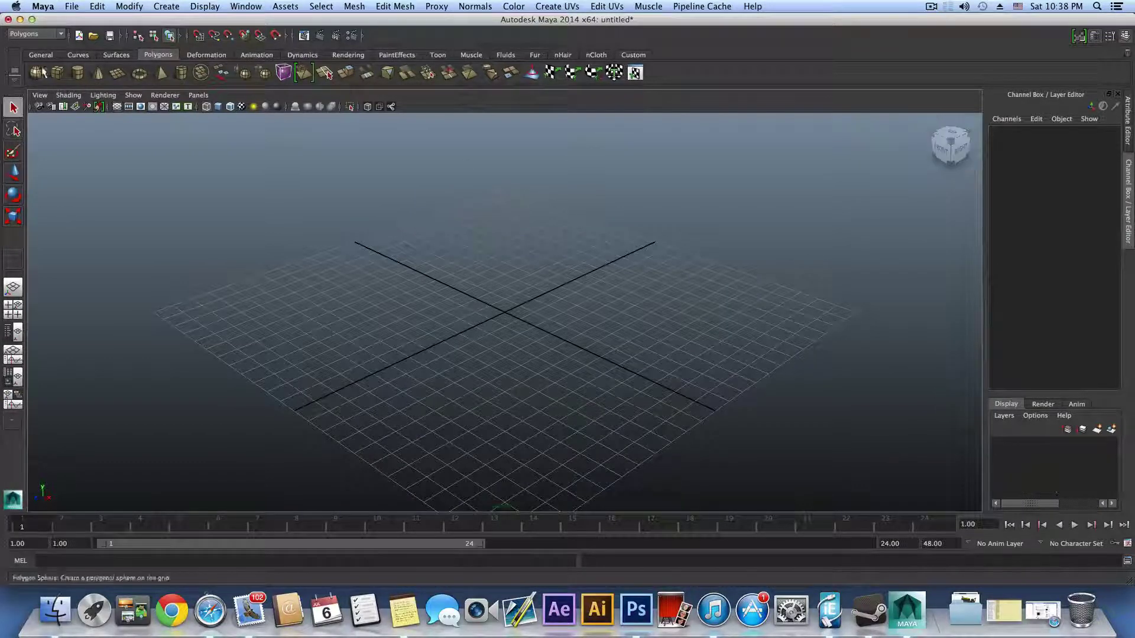
{"action": "left_click", "coordinate": [68, 6]}
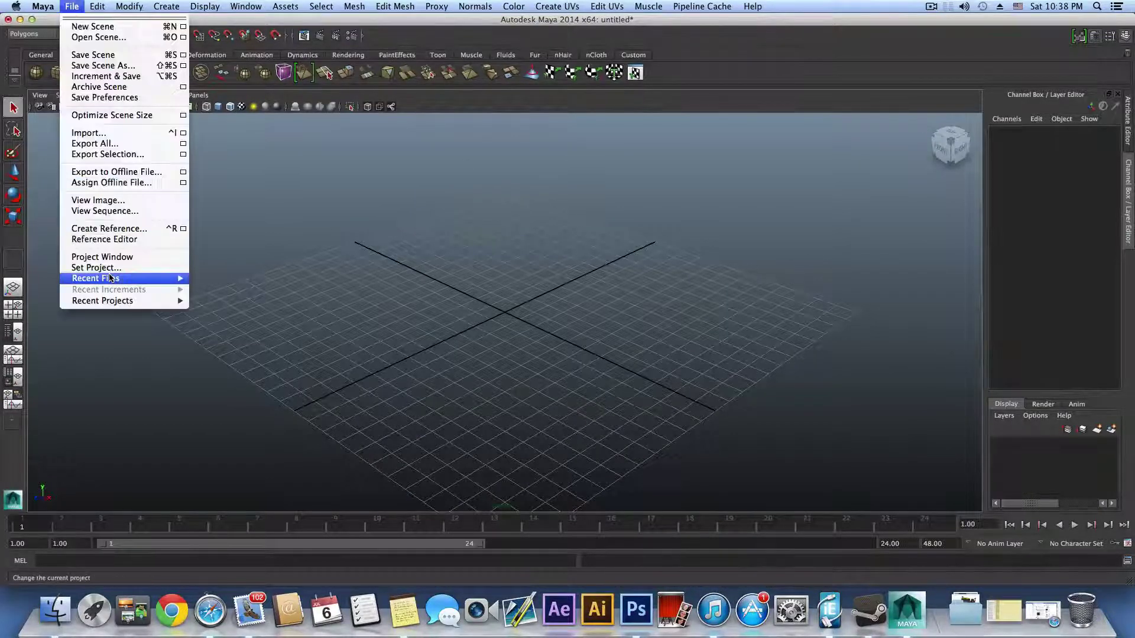
{"action": "mouse_move", "coordinate": [172, 278]}
{"action": "left_click", "coordinate": [239, 280]}
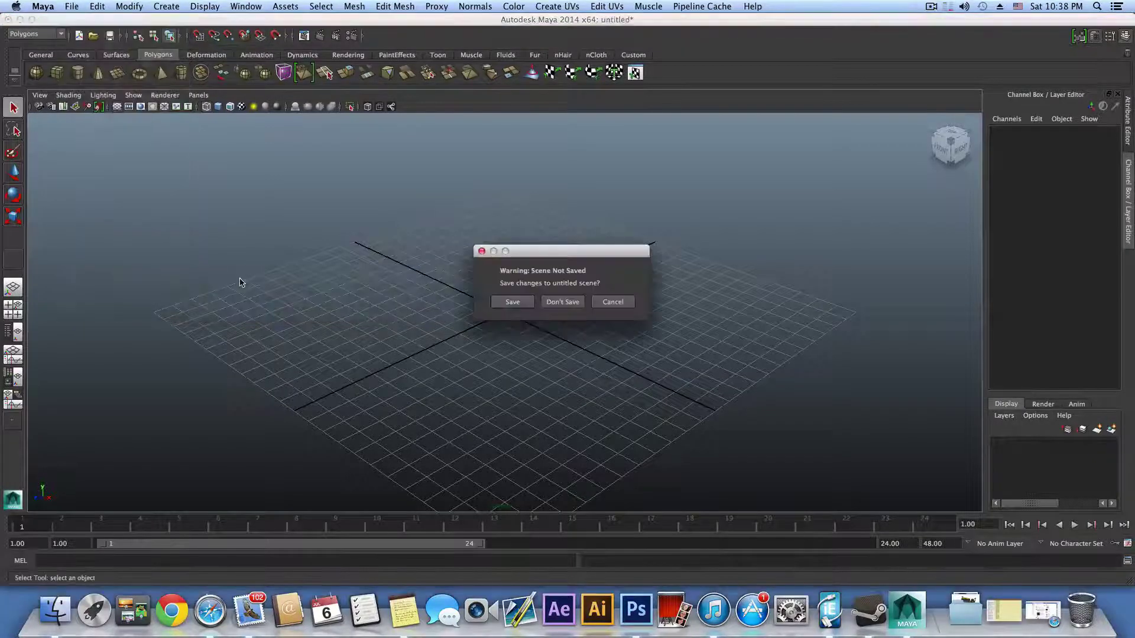
{"action": "left_click", "coordinate": [562, 302]}
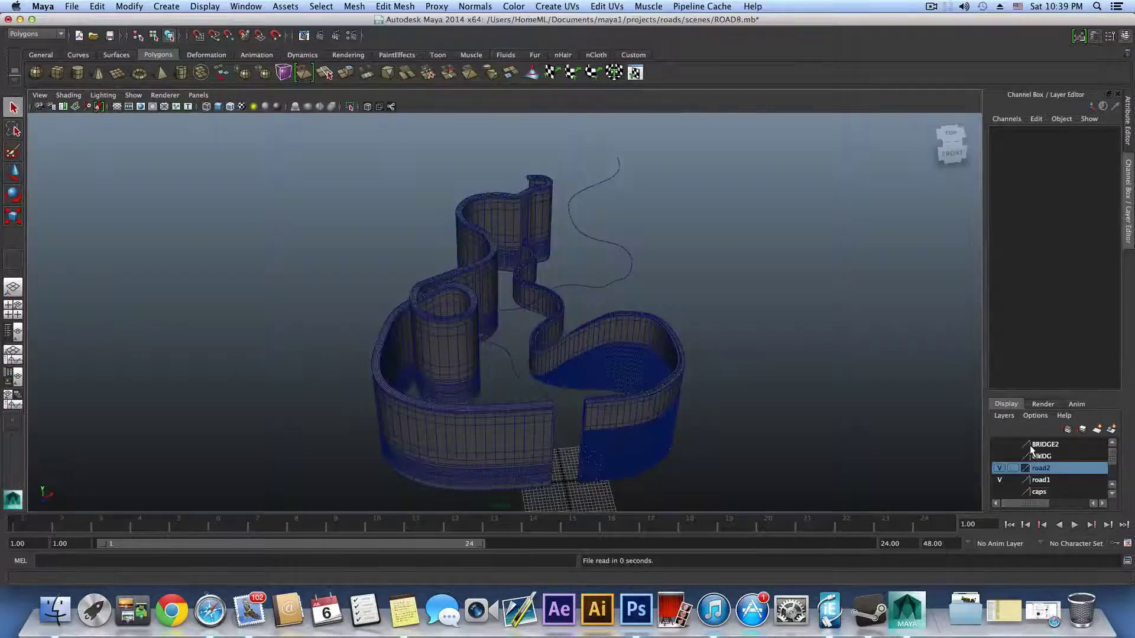
Hide the road1 and road2 display layers so that only the curves and the textured road are shown
{"action": "scroll", "coordinate": [1036, 473], "scroll_direction": "down", "scroll_amount": 5}
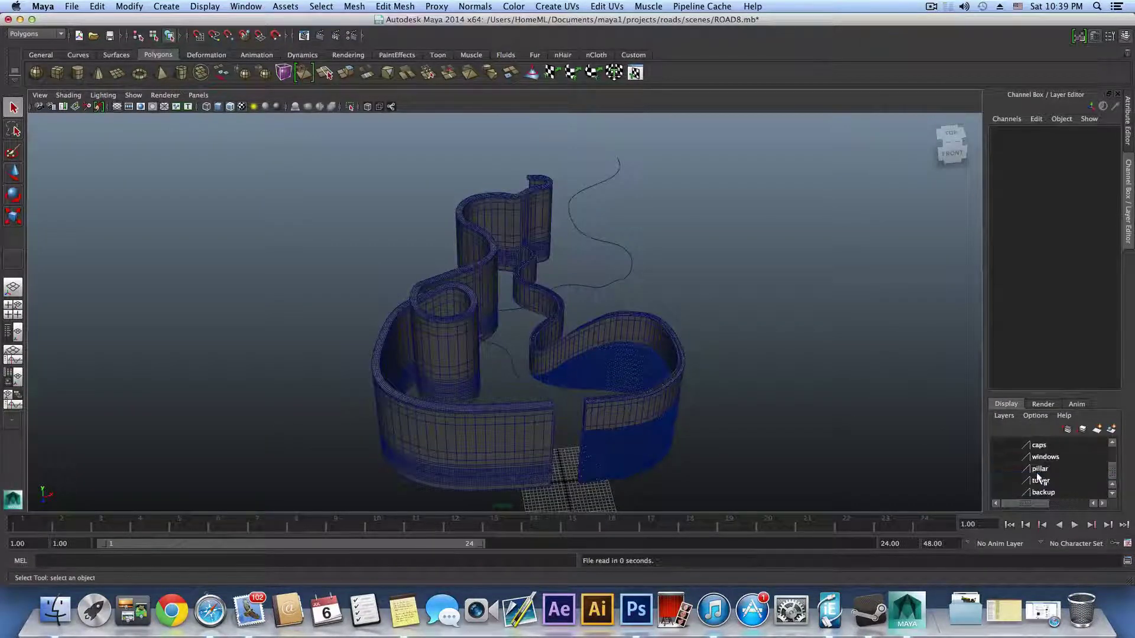
{"action": "scroll", "coordinate": [1037, 473], "scroll_direction": "up", "scroll_amount": 5}
{"action": "scroll", "coordinate": [1017, 480], "scroll_direction": "down", "scroll_amount": 5}
{"action": "scroll", "coordinate": [1015, 474], "scroll_direction": "up", "scroll_amount": 5}
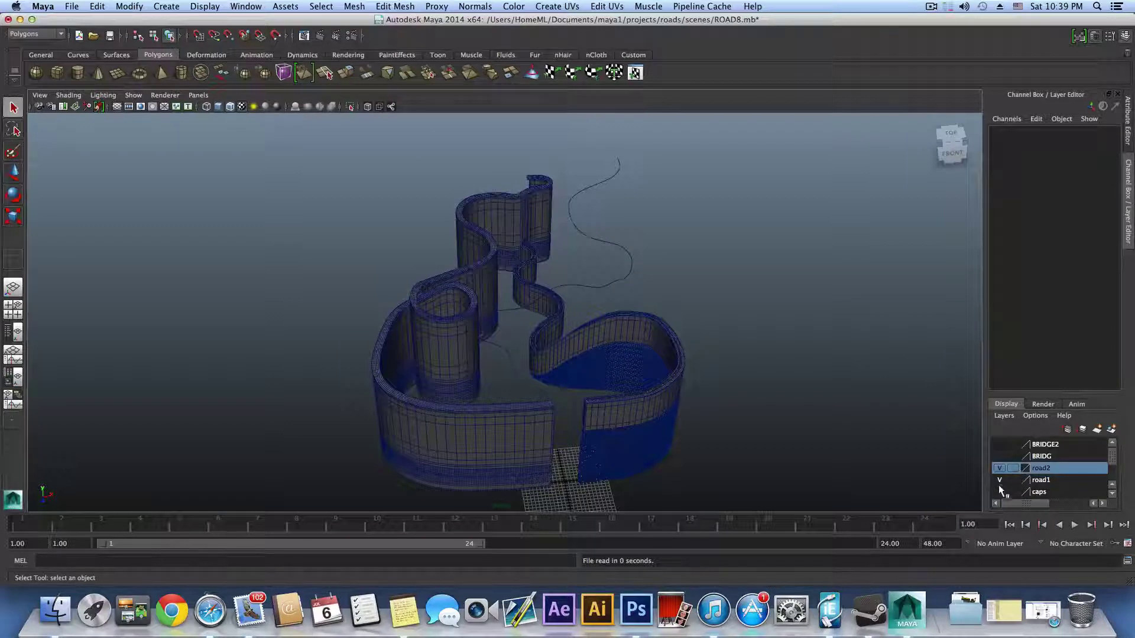
{"action": "left_click", "coordinate": [998, 480]}
{"action": "left_click", "coordinate": [998, 468]}
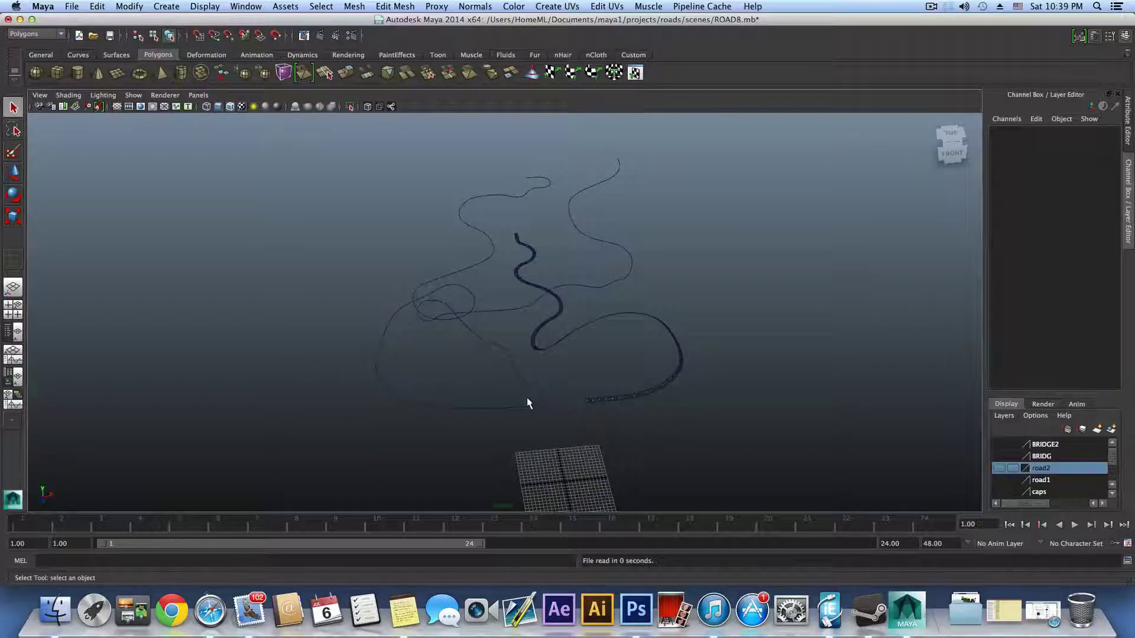
Examine the long looping curve's control vertices and its far end beside the road, and return the curve to object mode
{"action": "left_click_drag", "start_coordinate": [520, 400], "coordinate": [526, 411]}
{"action": "middle_click_drag", "start_coordinate": [520, 426], "coordinate": [540, 370], "text": "alt"}
{"action": "right_click_drag", "start_coordinate": [550, 378], "coordinate": [875, 426], "text": "alt"}
{"action": "right_click_drag", "start_coordinate": [615, 417], "coordinate": [573, 402]}
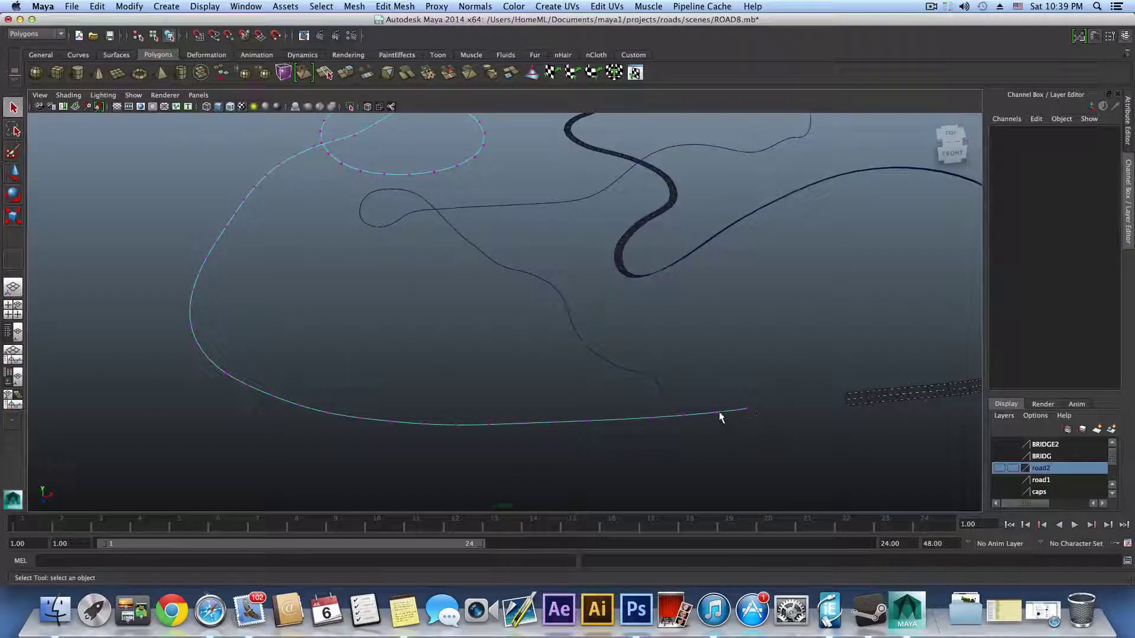
{"action": "left_click_drag", "start_coordinate": [618, 380], "coordinate": [532, 392], "text": "alt"}
{"action": "middle_click_drag", "start_coordinate": [533, 391], "coordinate": [504, 418], "text": "alt"}
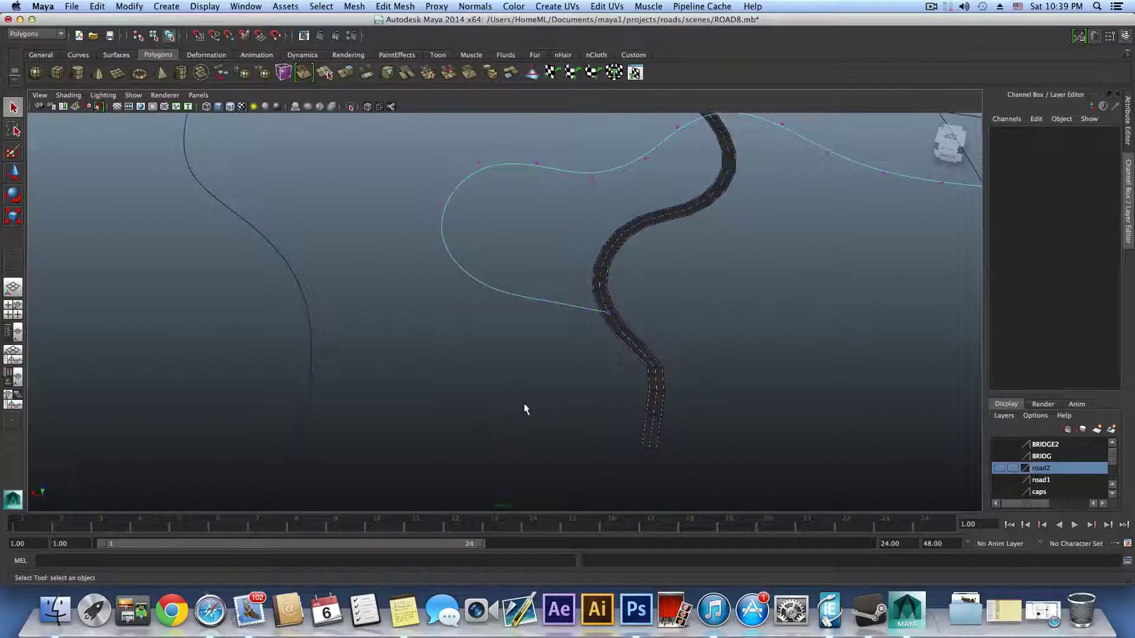
{"action": "key", "text": "F8"}
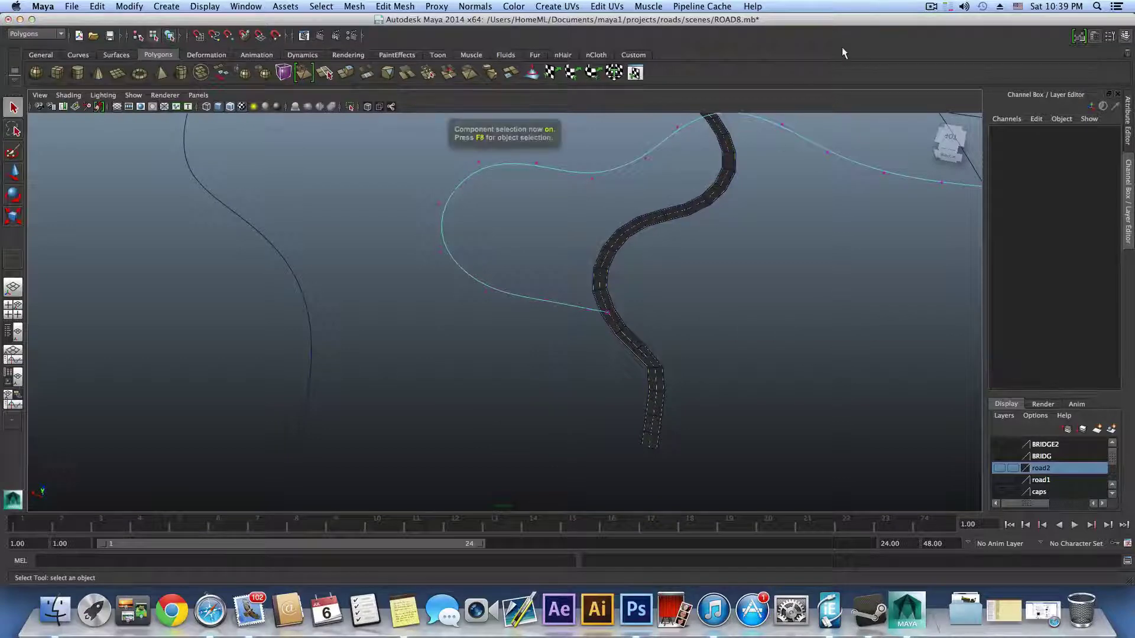
{"action": "key", "text": "F8"}
{"action": "left_click", "coordinate": [930, 7]}
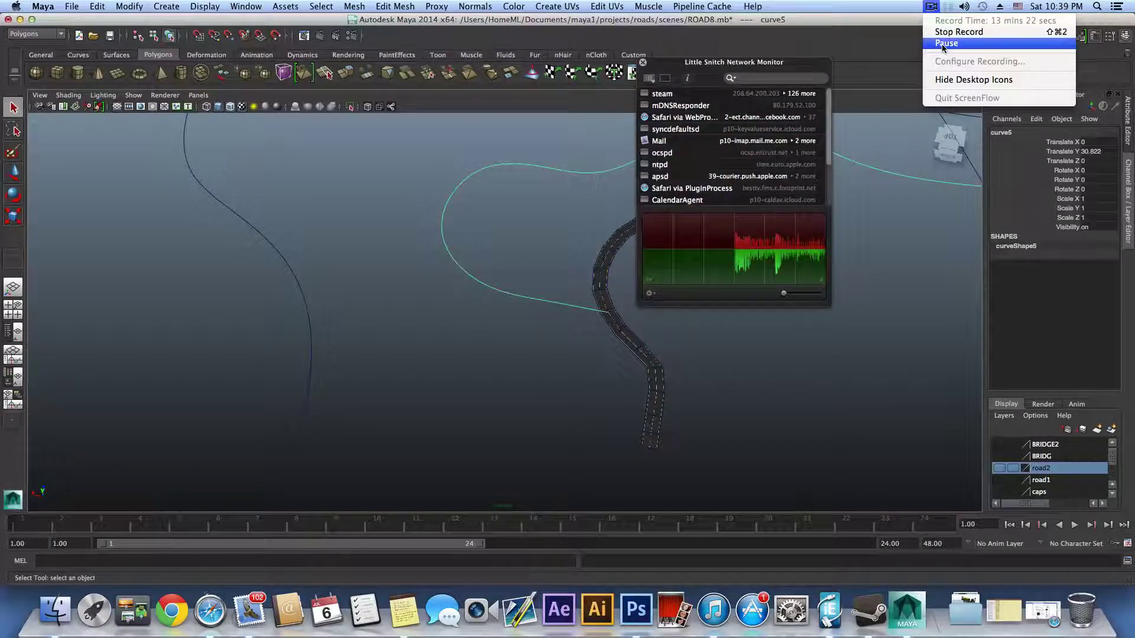
{"action": "left_click", "coordinate": [941, 44]}
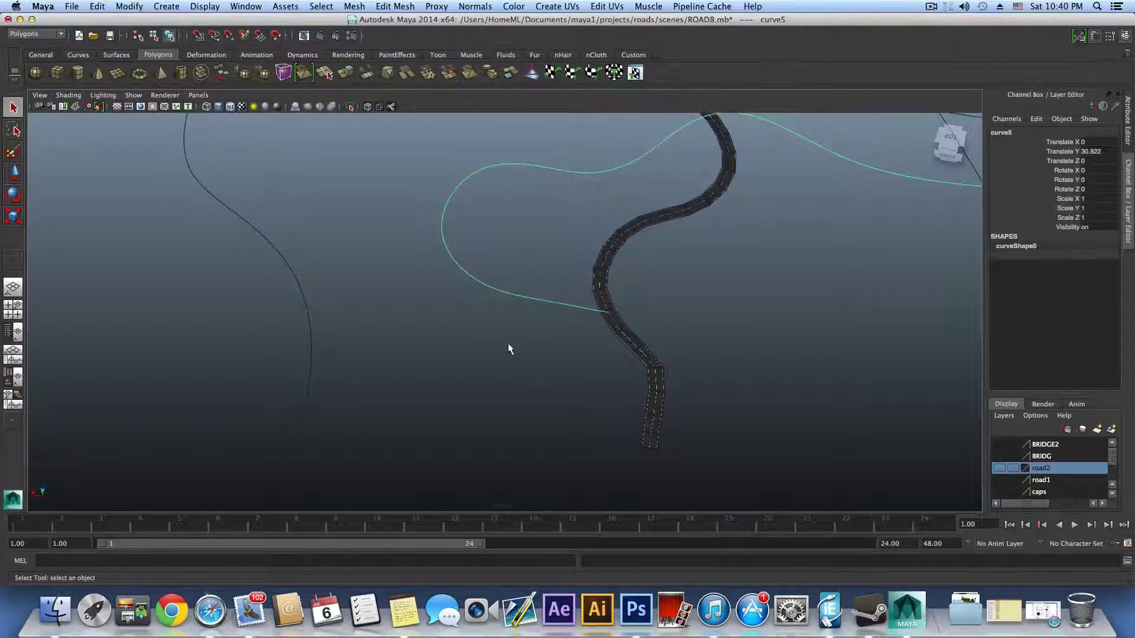
Create a polygon plane at the origin and get it ready for moving
{"action": "left_click_drag", "start_coordinate": [537, 399], "coordinate": [513, 422], "text": "alt"}
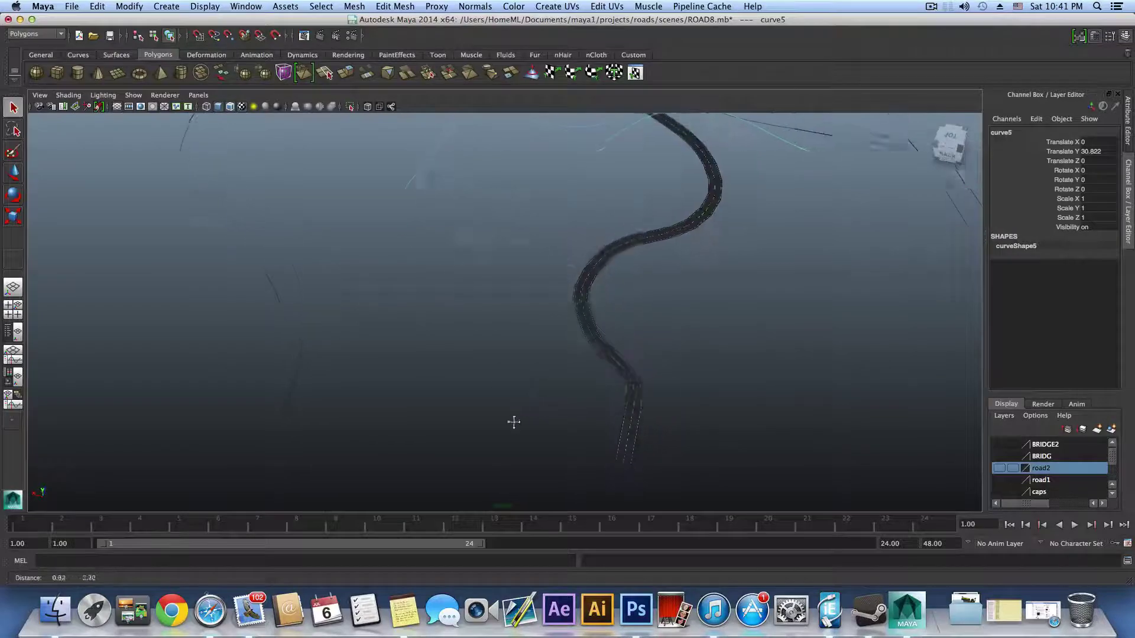
{"action": "middle_click_drag", "start_coordinate": [513, 422], "coordinate": [509, 426], "text": "alt"}
{"action": "left_click_drag", "start_coordinate": [532, 294], "coordinate": [434, 334], "text": "alt"}
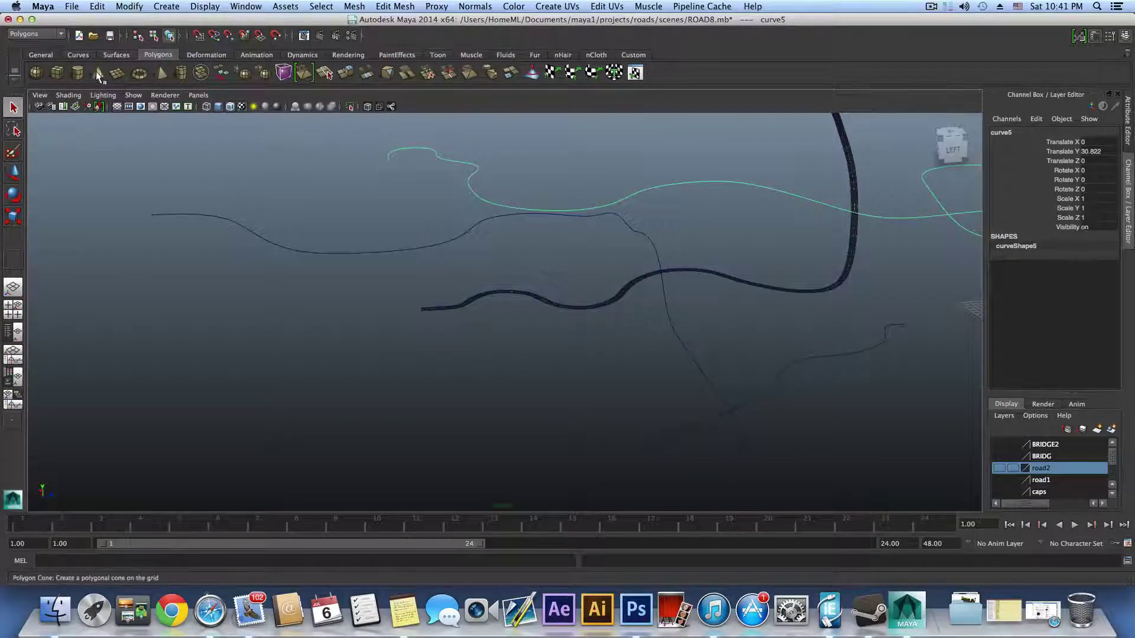
{"action": "left_click", "coordinate": [116, 82]}
{"action": "left_click_drag", "start_coordinate": [742, 314], "coordinate": [373, 312], "text": "alt"}
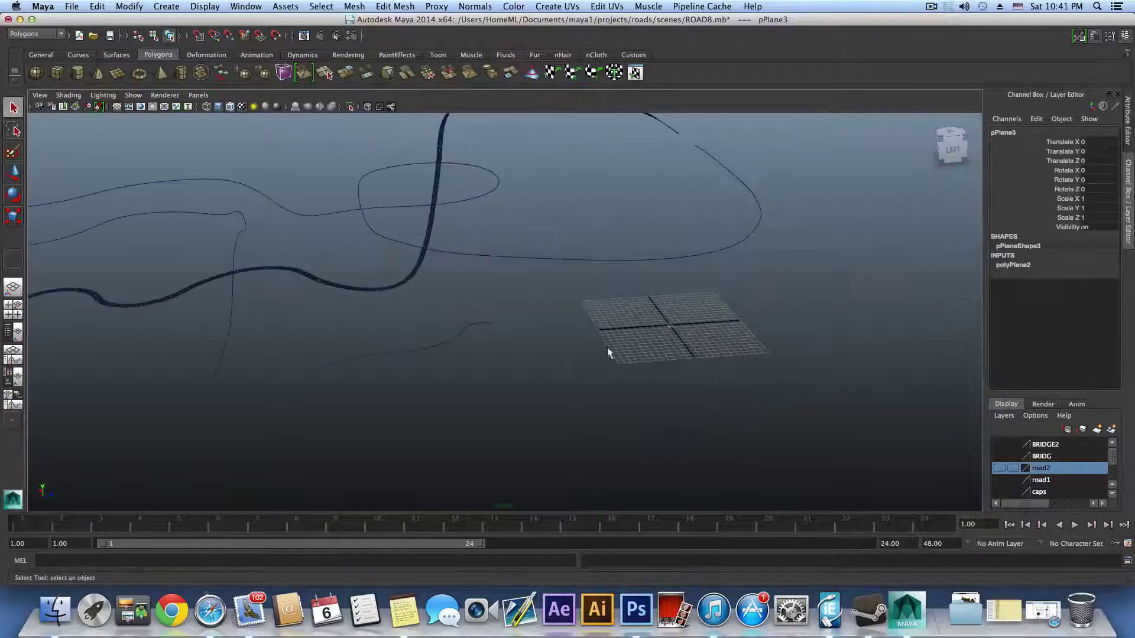
{"action": "key", "text": "w"}
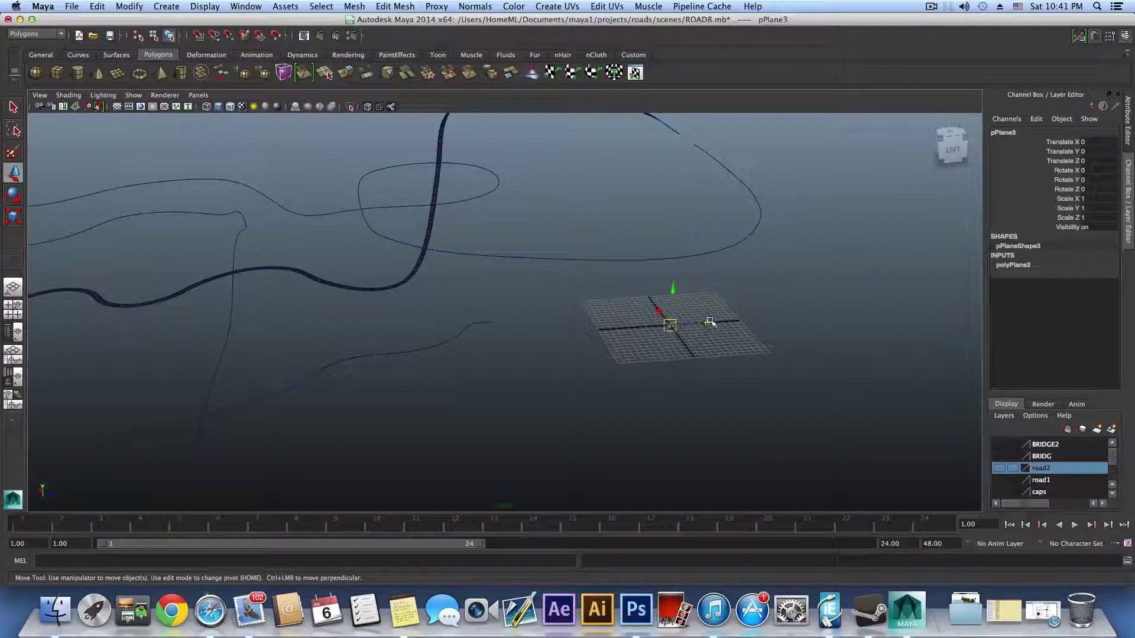
Set the new plane's subdivisions width and subdivisions height to 1
{"action": "left_click", "coordinate": [1093, 36]}
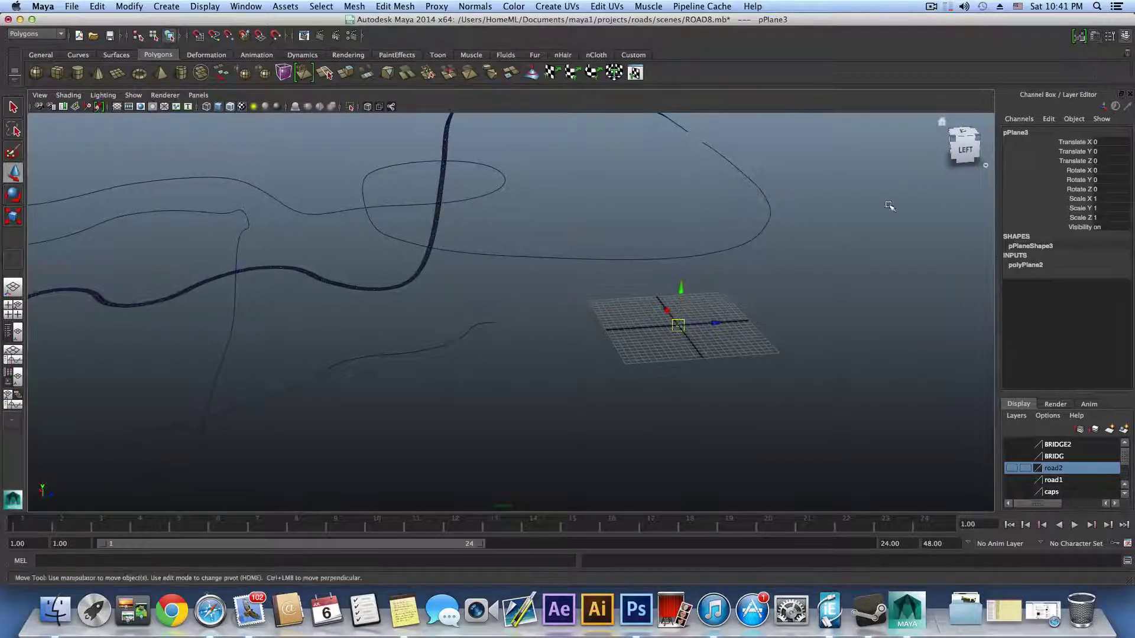
{"action": "scroll", "coordinate": [784, 360], "scroll_direction": "up", "scroll_amount": 8}
{"action": "middle_click_drag", "start_coordinate": [858, 337], "coordinate": [433, 353], "text": "alt"}
{"action": "scroll", "coordinate": [539, 410], "scroll_direction": "up", "scroll_amount": 5}
{"action": "middle_click_drag", "start_coordinate": [608, 403], "coordinate": [459, 355], "text": "alt"}
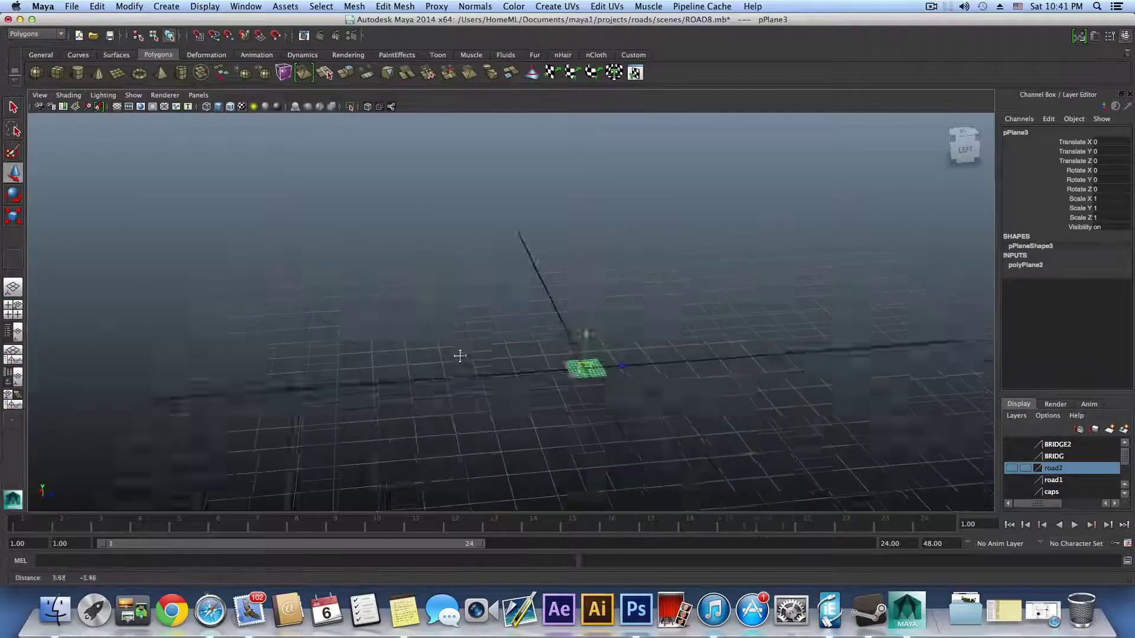
{"action": "scroll", "coordinate": [865, 238], "scroll_direction": "up", "scroll_amount": 5}
{"action": "left_click", "coordinate": [1093, 37]}
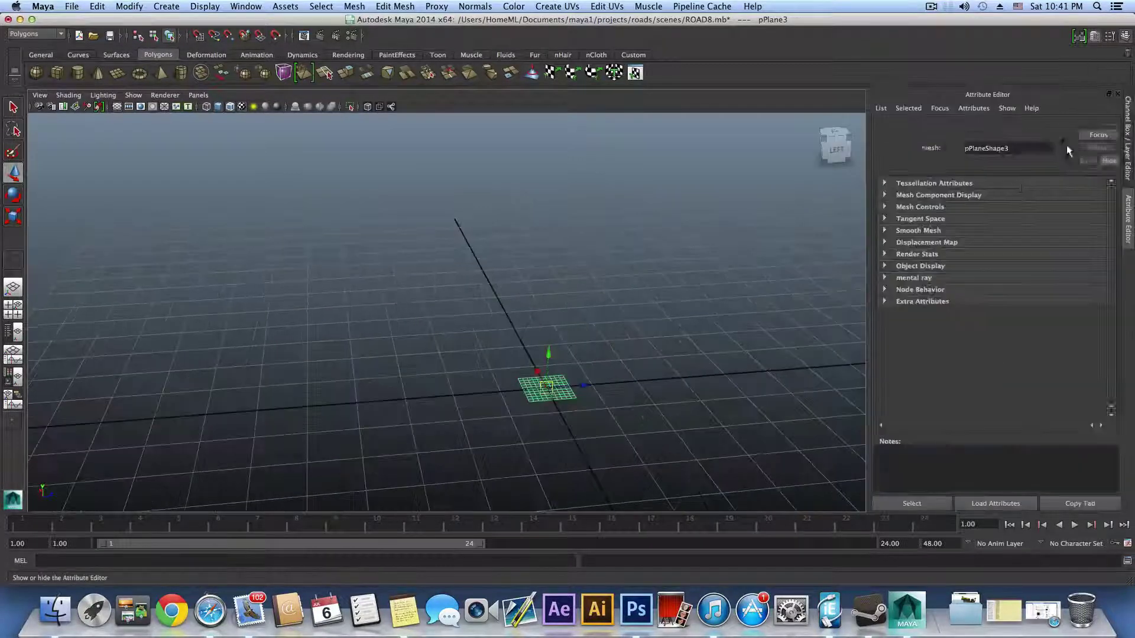
{"action": "left_click", "coordinate": [1008, 133]}
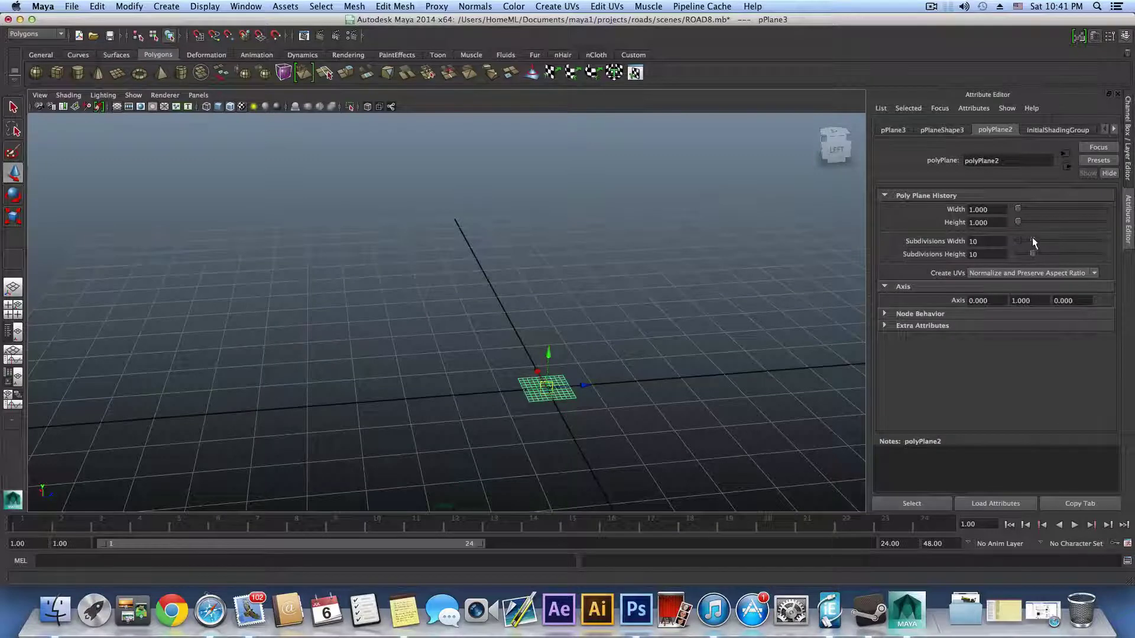
{"action": "left_click_drag", "start_coordinate": [1031, 240], "coordinate": [988, 257]}
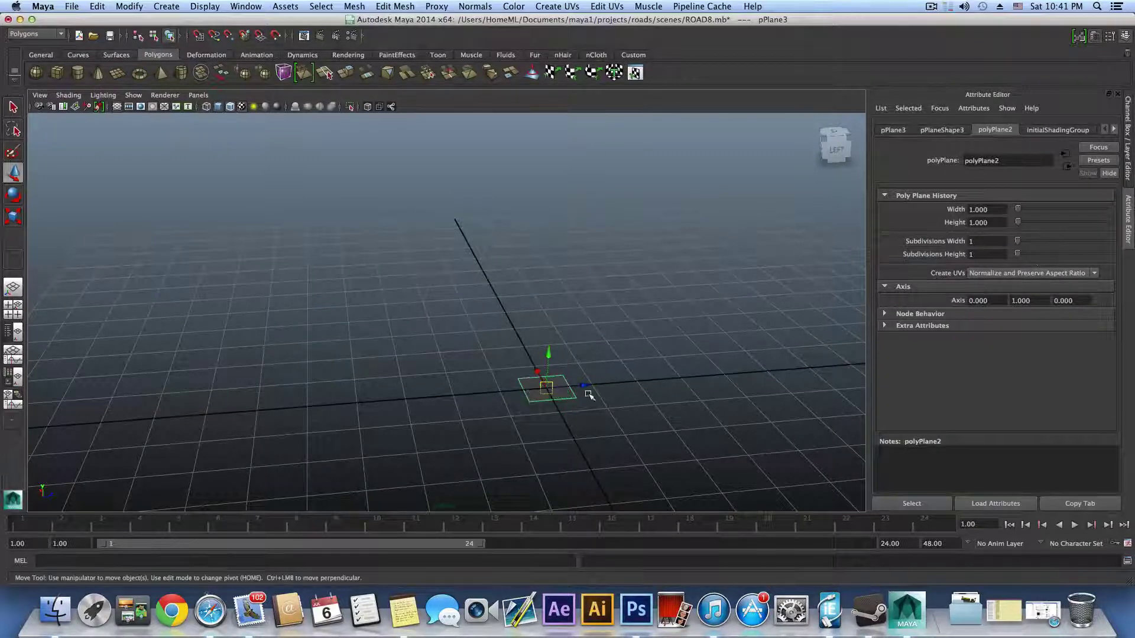
Move the new plane along Z from the origin toward the free end of the long looping curve
{"action": "left_click_drag", "start_coordinate": [582, 385], "coordinate": [159, 412]}
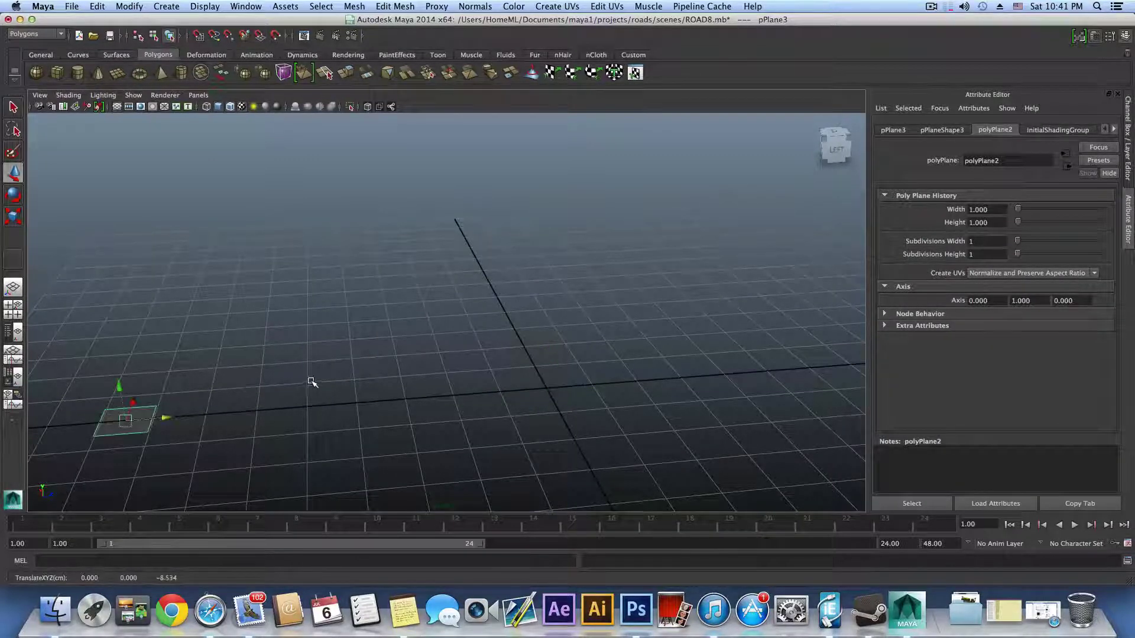
{"action": "scroll", "coordinate": [311, 380], "scroll_direction": "down", "scroll_amount": 5}
{"action": "scroll", "coordinate": [303, 379], "scroll_direction": "down", "scroll_amount": 5}
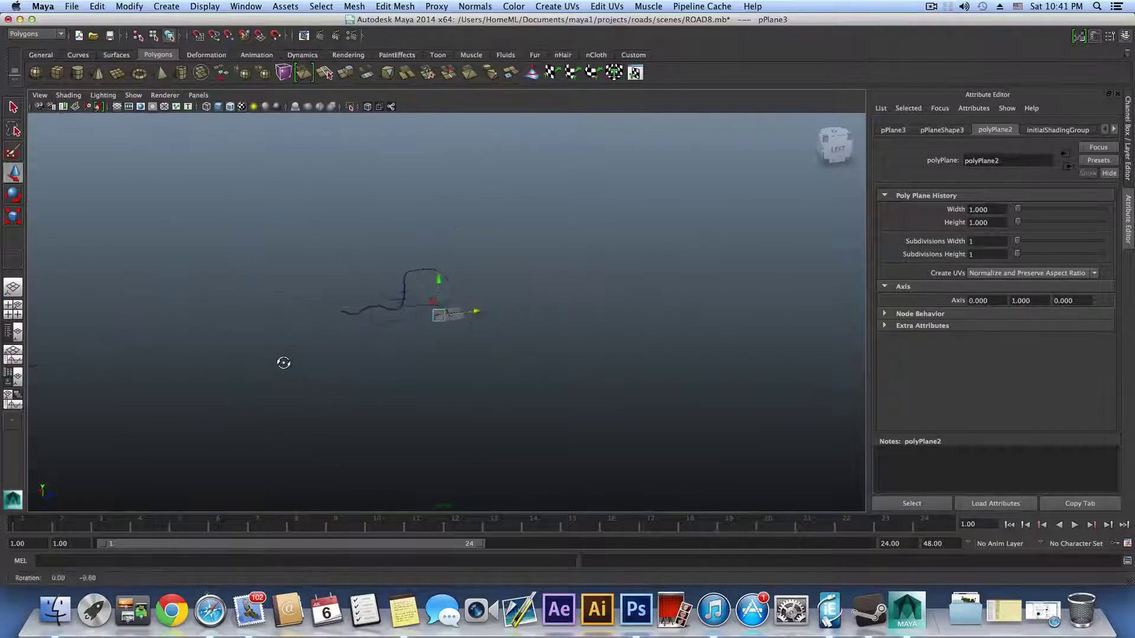
{"action": "left_click_drag", "start_coordinate": [283, 362], "coordinate": [437, 352], "text": "alt"}
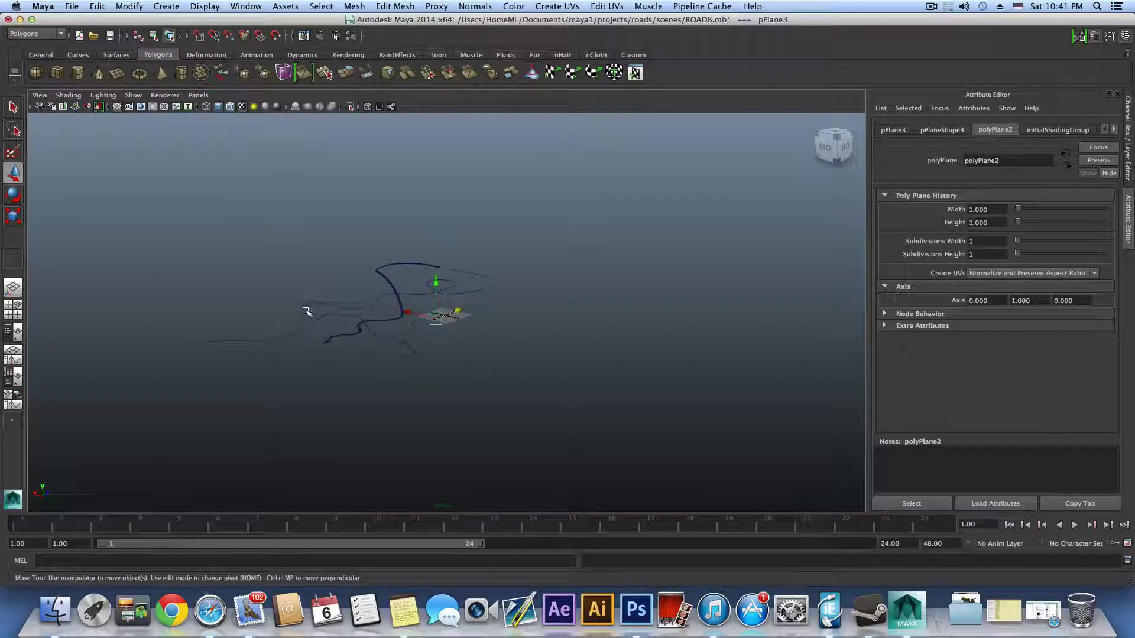
{"action": "middle_click_drag", "start_coordinate": [345, 317], "coordinate": [429, 321], "text": "alt"}
{"action": "scroll", "coordinate": [494, 364], "scroll_direction": "up", "scroll_amount": 5}
{"action": "left_click_drag", "start_coordinate": [397, 366], "coordinate": [433, 375], "text": "alt"}
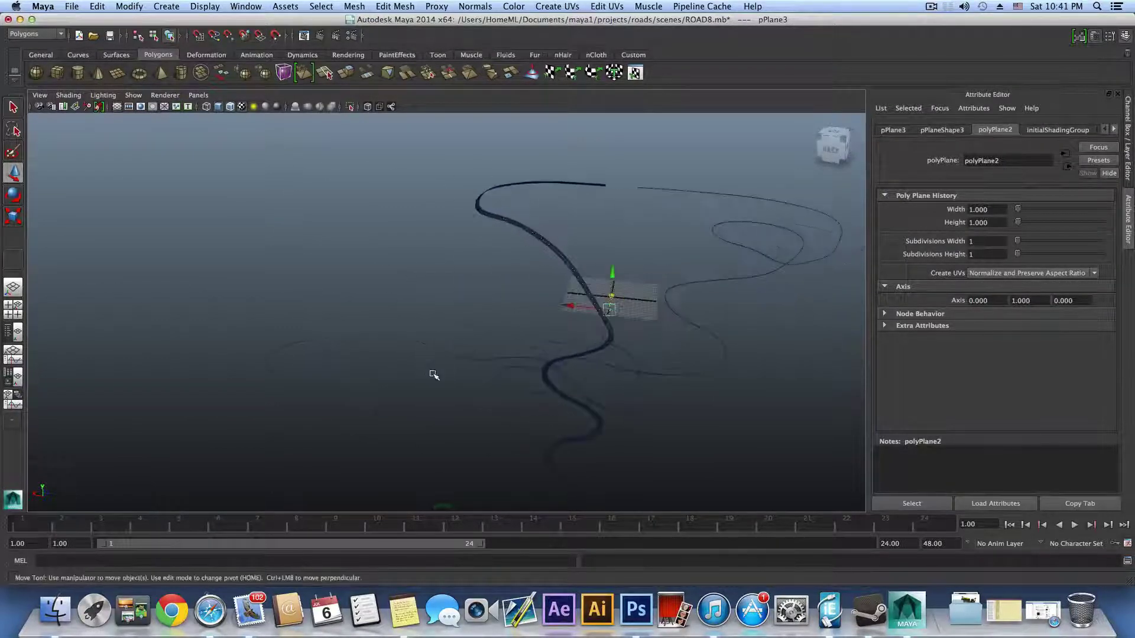
{"action": "middle_click_drag", "start_coordinate": [593, 350], "coordinate": [513, 324], "text": "alt"}
{"action": "scroll", "coordinate": [658, 352], "scroll_direction": "up", "scroll_amount": 5}
{"action": "left_click_drag", "start_coordinate": [487, 309], "coordinate": [482, 311], "text": "alt"}
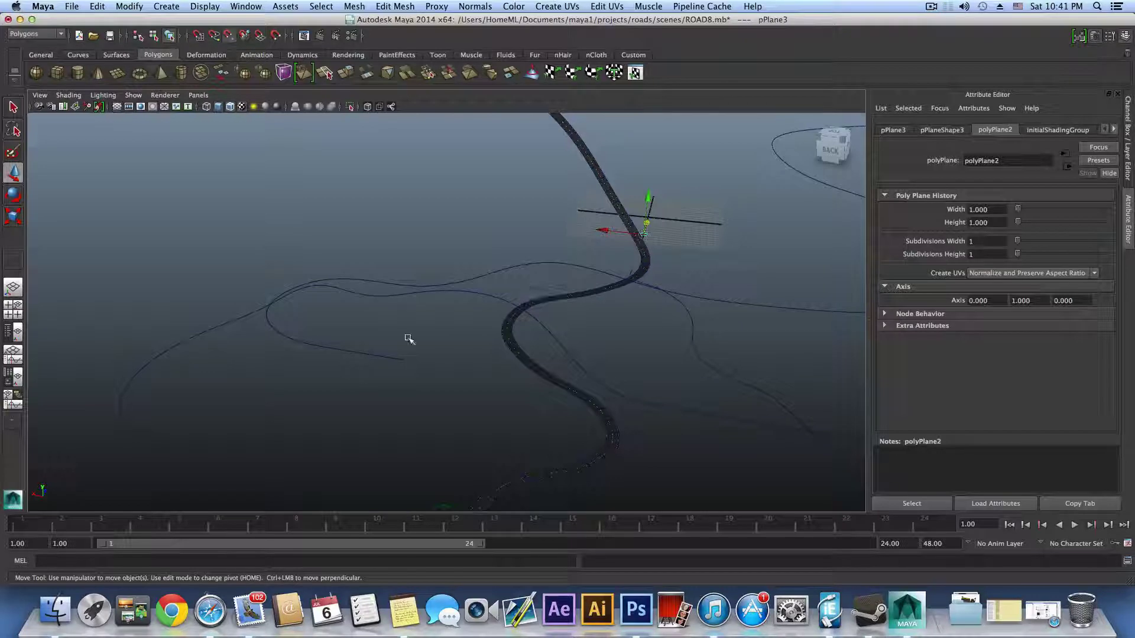
{"action": "middle_click_drag", "start_coordinate": [403, 360], "coordinate": [384, 356]}
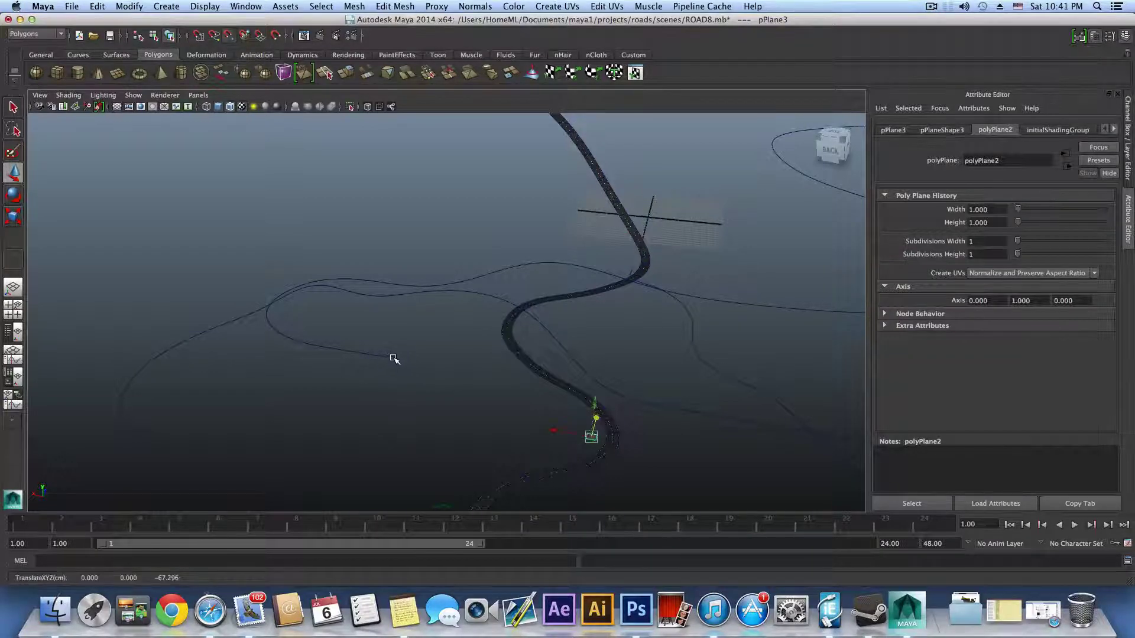
Snap the plane onto the looping curve's end point at X 4.054, Y 30.822, Z -108.893
{"action": "right_click_drag", "start_coordinate": [393, 359], "coordinate": [350, 358]}
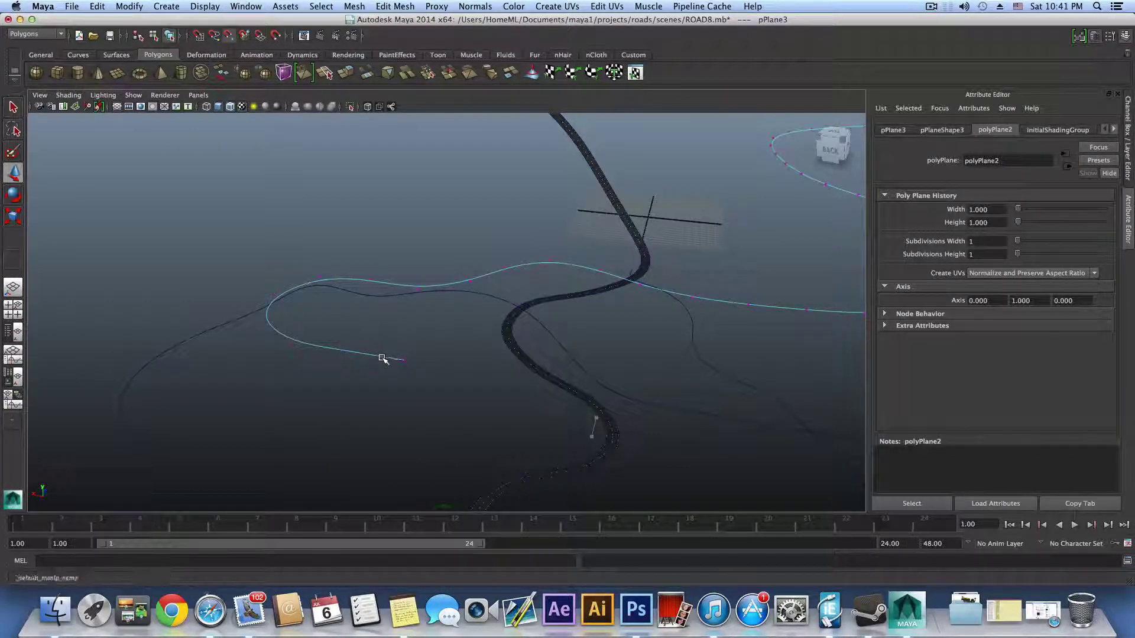
{"action": "key", "text": "z"}
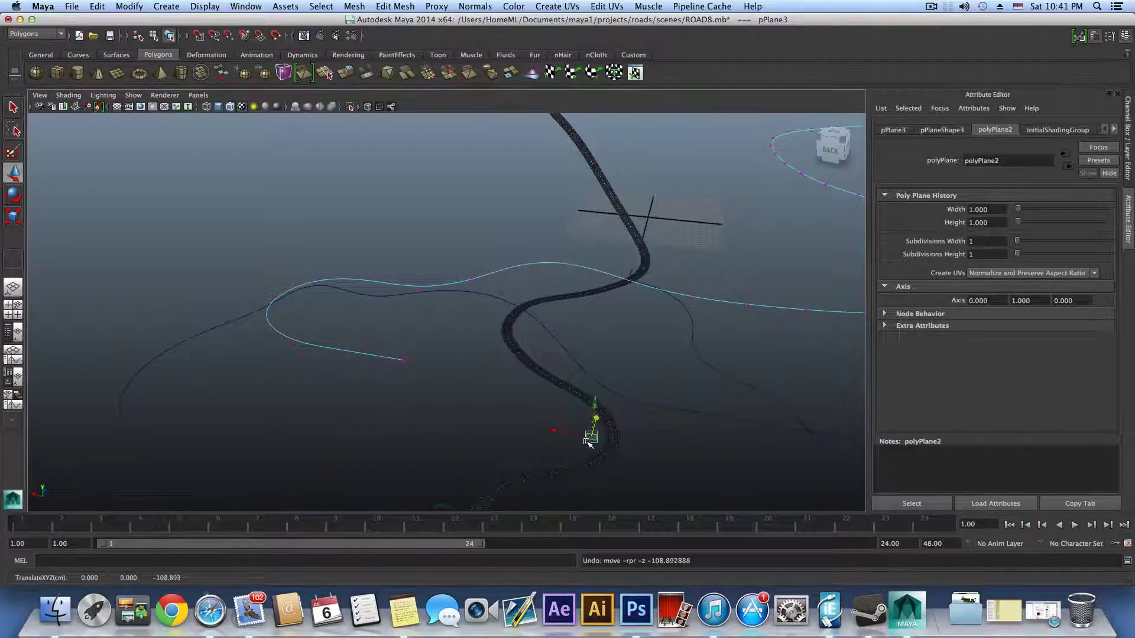
{"action": "left_click_drag", "start_coordinate": [591, 436], "coordinate": [403, 361]}
{"action": "mouse_move", "coordinate": [409, 386]}
{"action": "right_mouse_down", "text": "alt"}
{"action": "mouse_move", "coordinate": [532, 398]}
{"action": "mouse_move", "coordinate": [425, 392]}
{"action": "right_mouse_up", "text": "alt"}
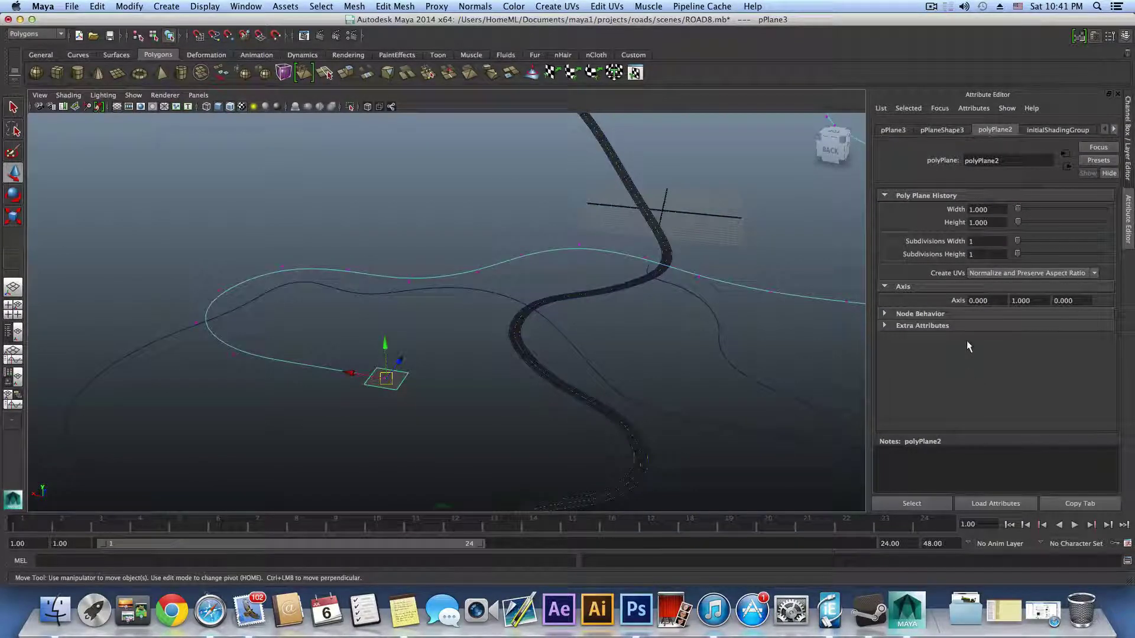
{"action": "key", "text": "F8"}
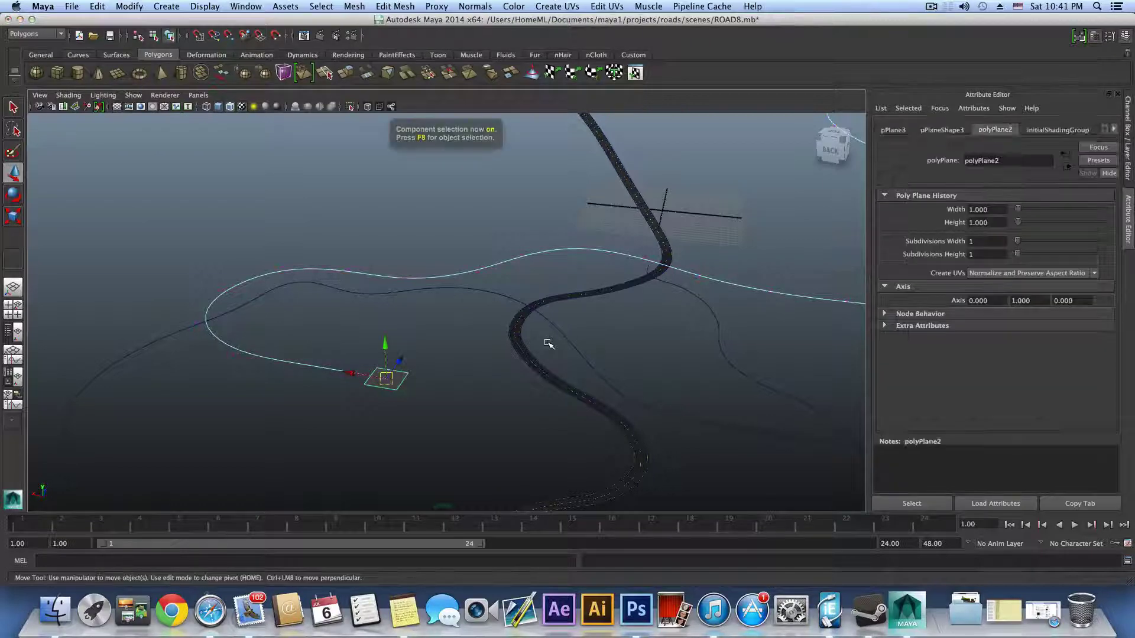
Show the tower display layer to compare the plane with the tower's arched opening
{"action": "left_click", "coordinate": [1126, 38]}
{"action": "left_click", "coordinate": [1126, 37]}
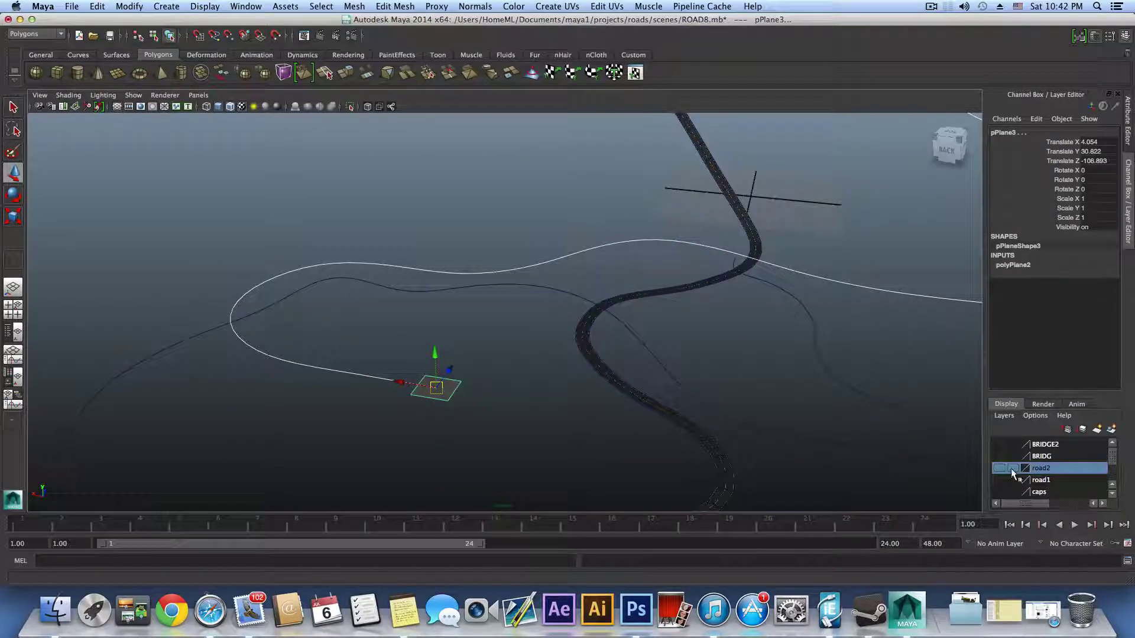
{"action": "scroll", "coordinate": [1011, 480], "scroll_direction": "down", "scroll_amount": 4}
{"action": "left_click", "coordinate": [998, 482]}
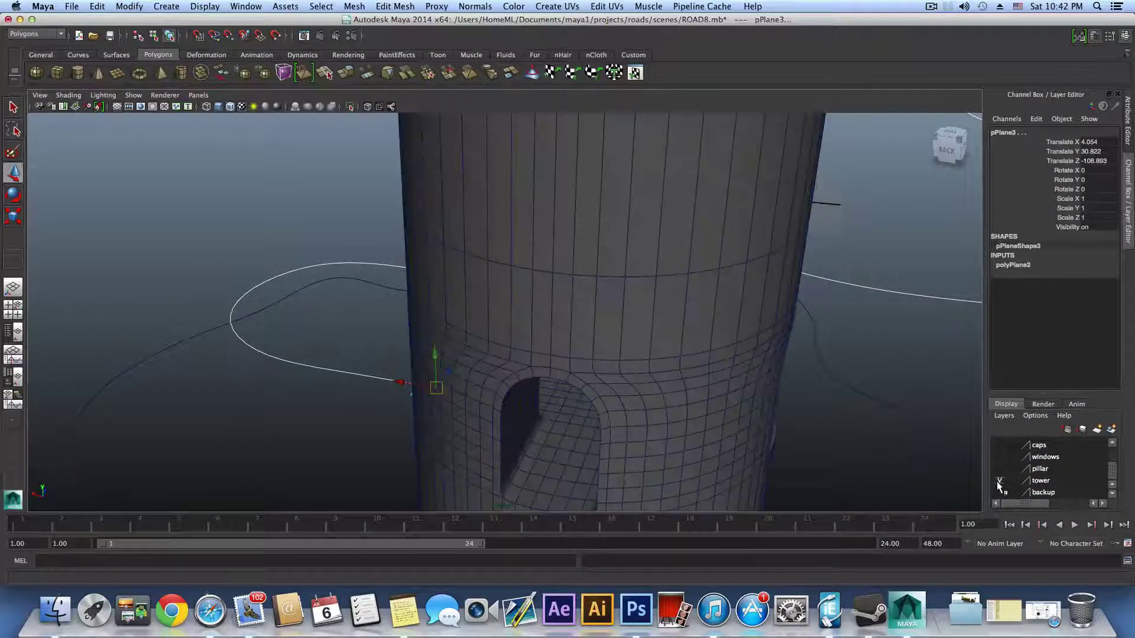
{"action": "left_click_drag", "start_coordinate": [523, 409], "coordinate": [547, 350], "text": "alt"}
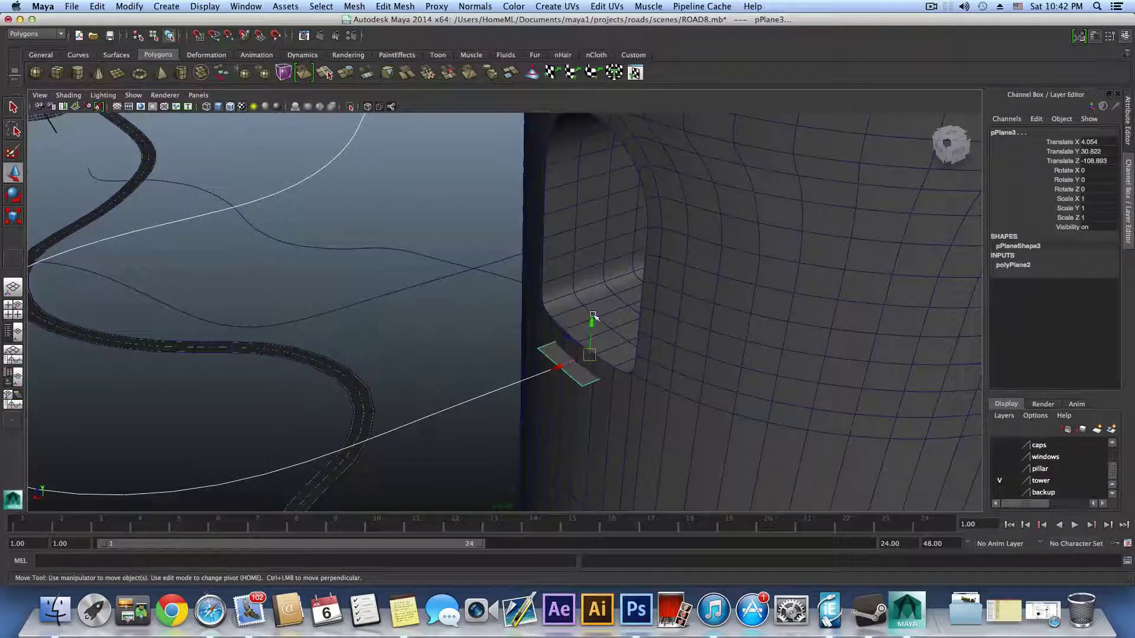
Select only the plane, without the curve, and scale it along Z to roughly the width of the tower opening
{"action": "key", "text": "e"}
{"action": "key", "text": "r"}
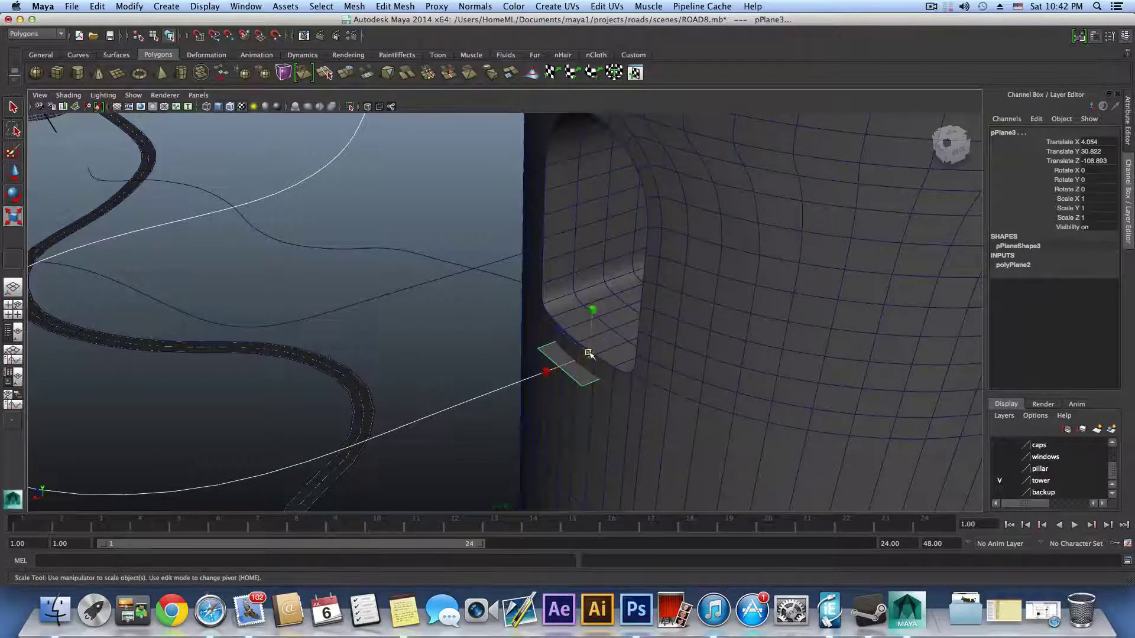
{"action": "left_click_drag", "start_coordinate": [560, 331], "coordinate": [550, 328]}
{"action": "key", "text": "super+z"}
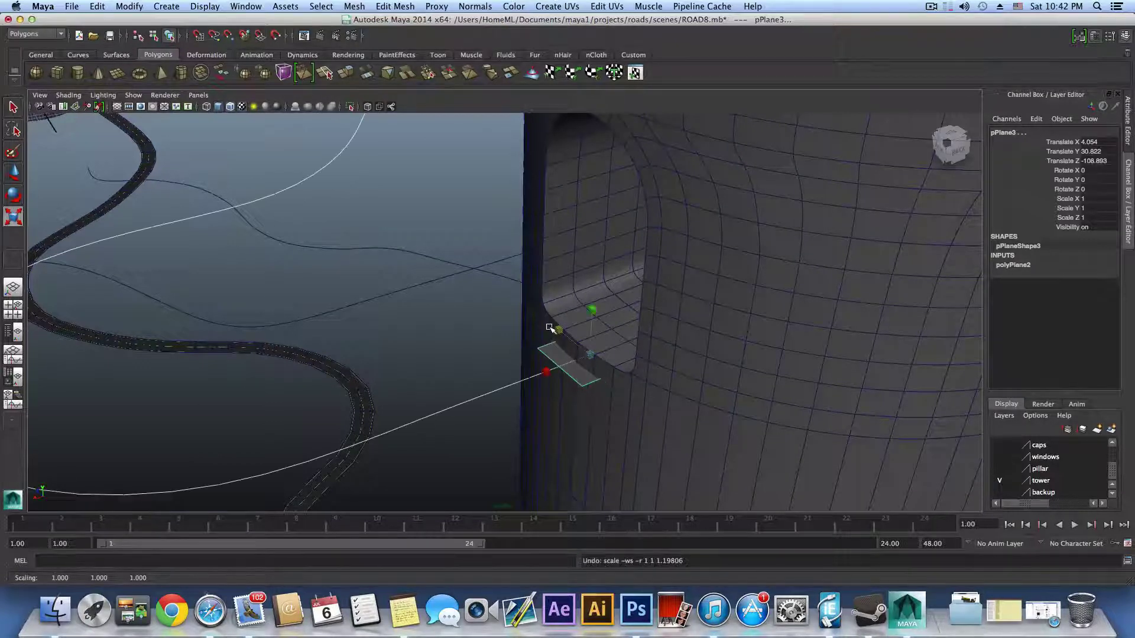
{"action": "left_click", "coordinate": [553, 359]}
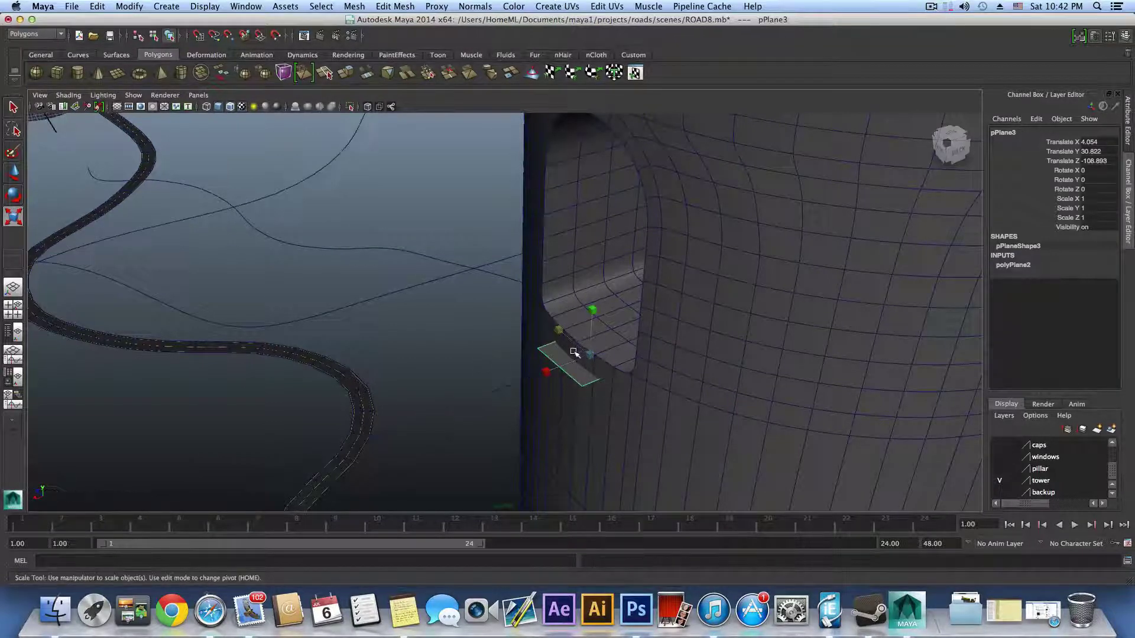
{"action": "mouse_move", "coordinate": [560, 329]}
{"action": "left_mouse_down"}
{"action": "mouse_move", "coordinate": [528, 312]}
{"action": "mouse_move", "coordinate": [551, 317]}
{"action": "left_mouse_up"}
{"action": "middle_click_drag", "start_coordinate": [699, 316], "coordinate": [644, 329], "text": "alt"}
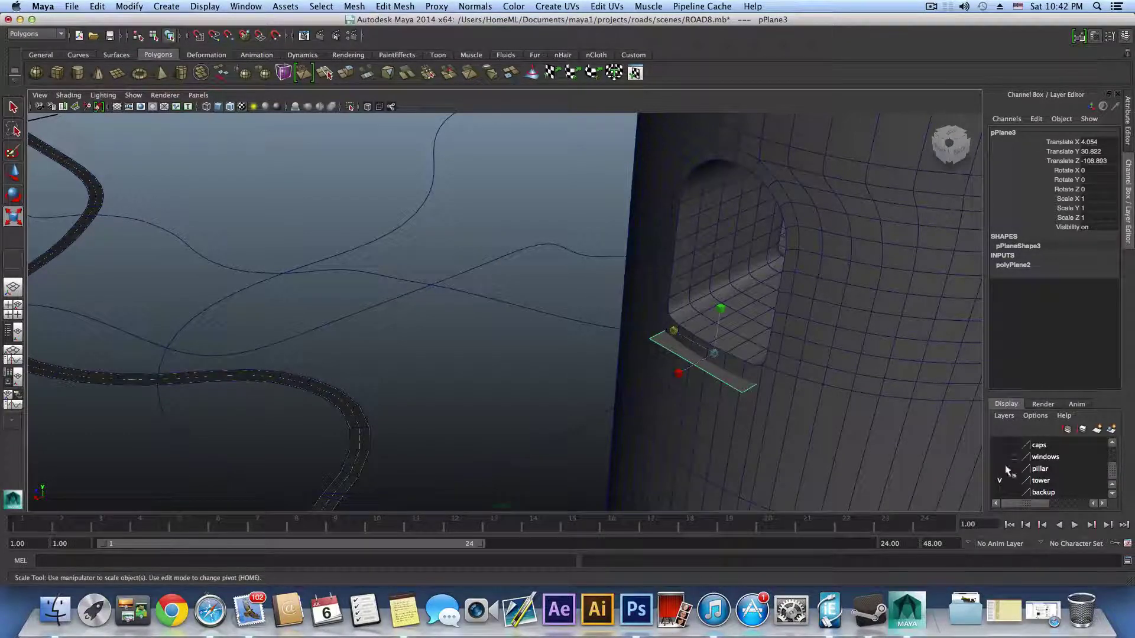
Fine-tune the plane's Z scale against the tower opening seen from the front, and hide the tower layer
{"action": "left_click", "coordinate": [1000, 480]}
{"action": "left_click_drag", "start_coordinate": [823, 451], "coordinate": [536, 471], "text": "alt"}
{"action": "middle_click_drag", "start_coordinate": [536, 471], "coordinate": [520, 502], "text": "alt"}
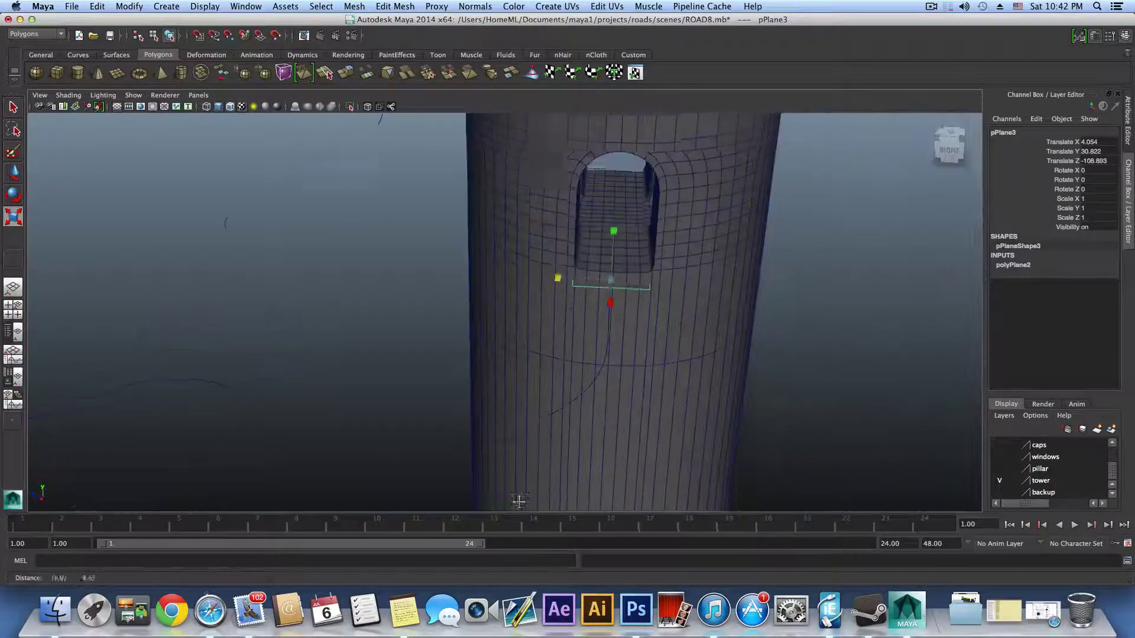
{"action": "right_click_drag", "start_coordinate": [519, 501], "coordinate": [600, 443], "text": "alt"}
{"action": "middle_click_drag", "start_coordinate": [600, 443], "coordinate": [585, 451], "text": "alt"}
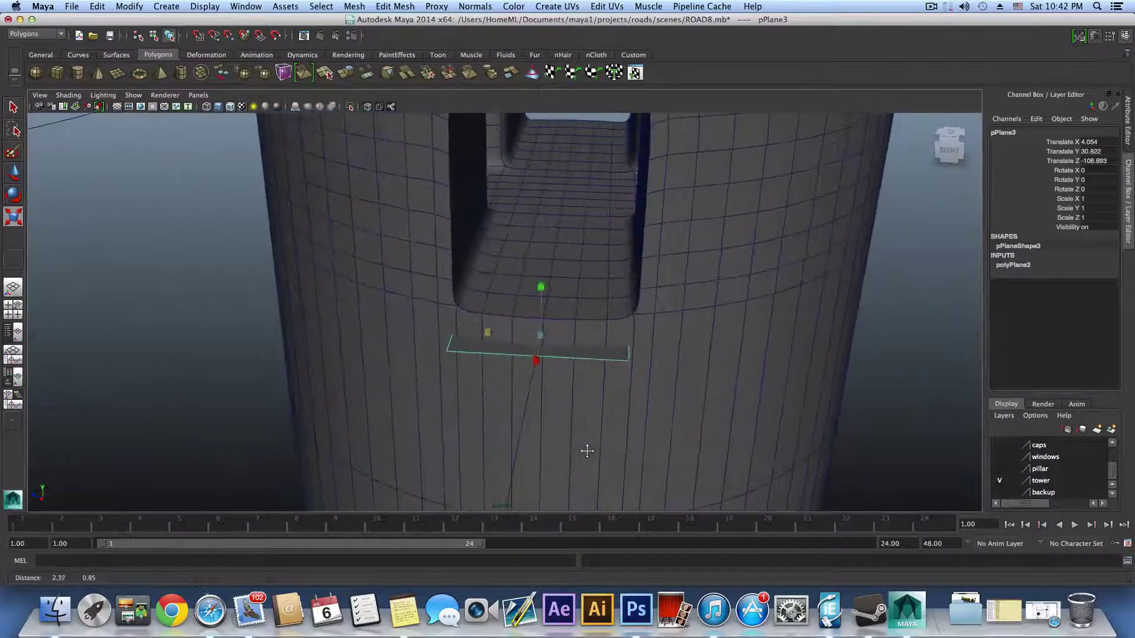
{"action": "left_click_drag", "start_coordinate": [493, 336], "coordinate": [489, 331]}
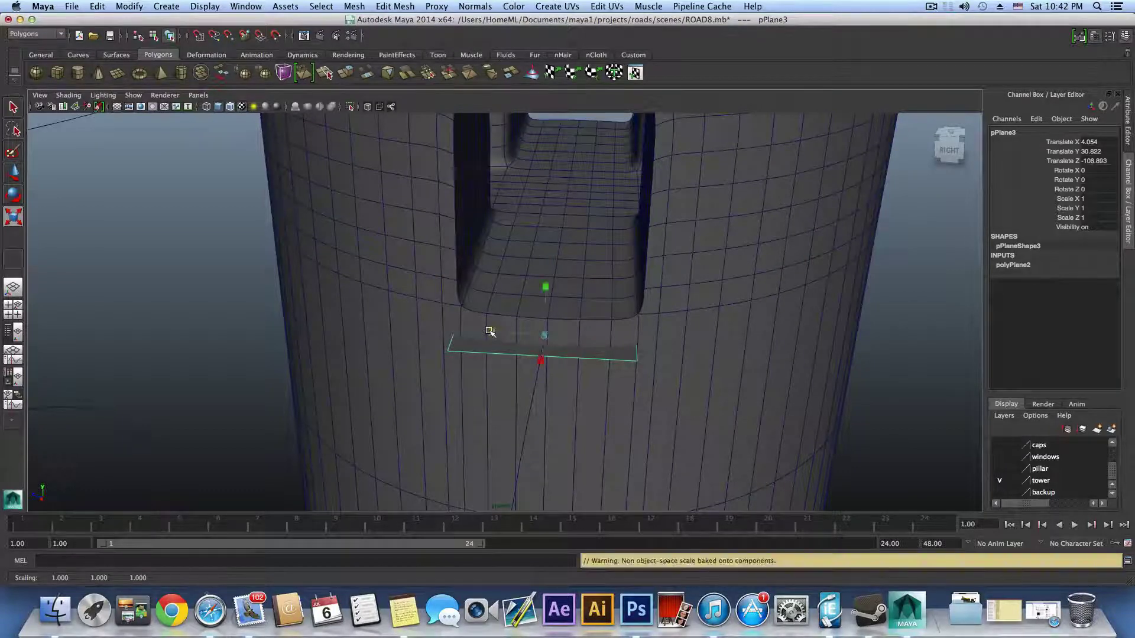
{"action": "left_click", "coordinate": [997, 476]}
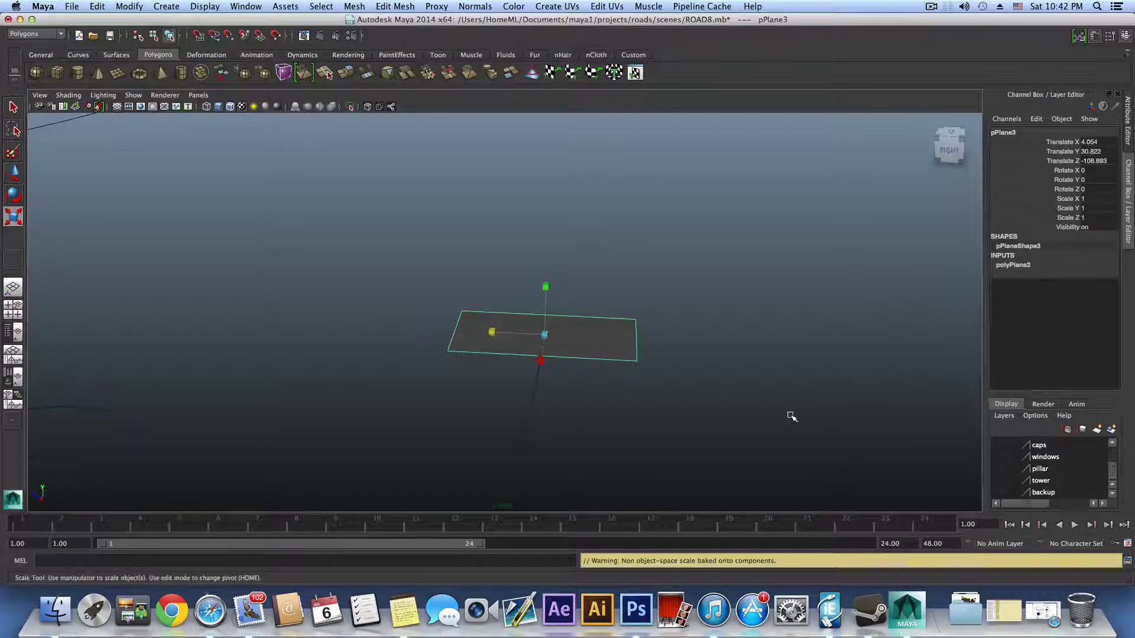
Select the plane's long edge that the looping curve crosses
{"action": "left_click_drag", "start_coordinate": [435, 423], "coordinate": [390, 433], "text": "alt"}
{"action": "middle_click_drag", "start_coordinate": [390, 433], "coordinate": [301, 407], "text": "alt"}
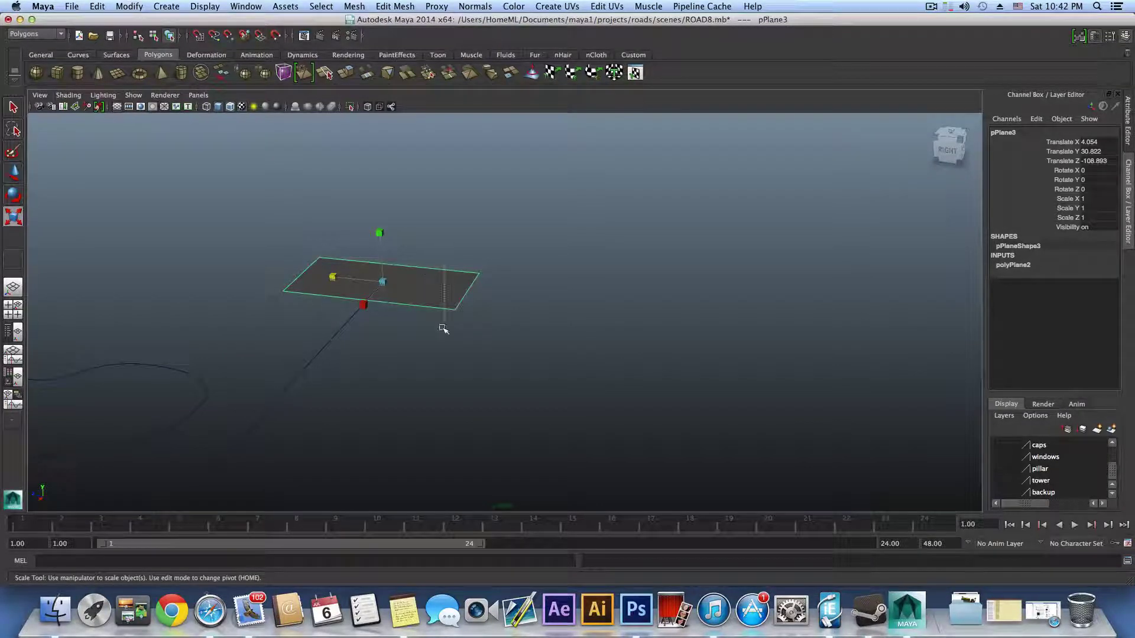
{"action": "scroll", "coordinate": [440, 352], "scroll_direction": "up", "scroll_amount": 5}
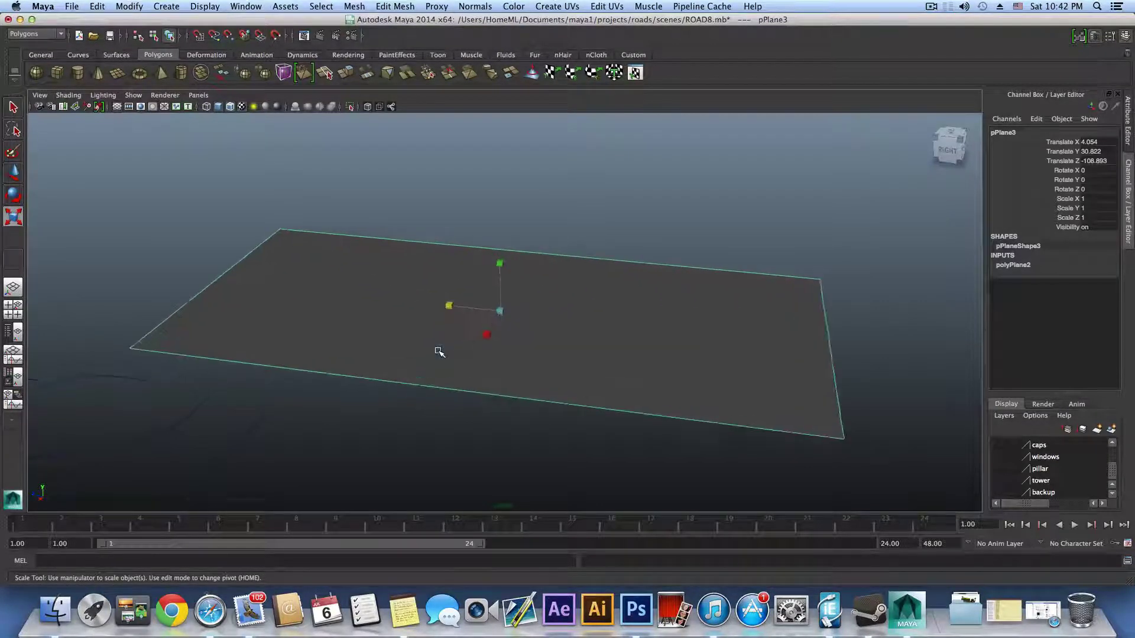
{"action": "left_click_drag", "start_coordinate": [438, 349], "coordinate": [410, 373], "text": "alt"}
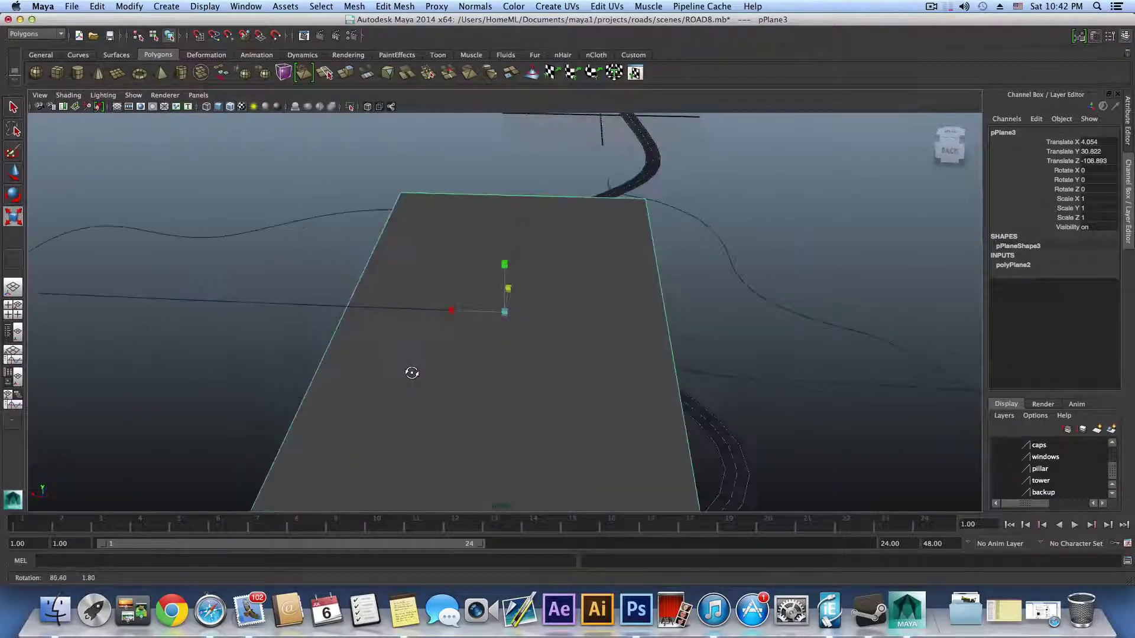
{"action": "middle_click_drag", "start_coordinate": [410, 373], "coordinate": [542, 395], "text": "alt"}
{"action": "right_click_drag", "start_coordinate": [542, 395], "coordinate": [335, 370], "text": "alt"}
{"action": "left_click_drag", "start_coordinate": [380, 394], "coordinate": [380, 388], "text": "alt"}
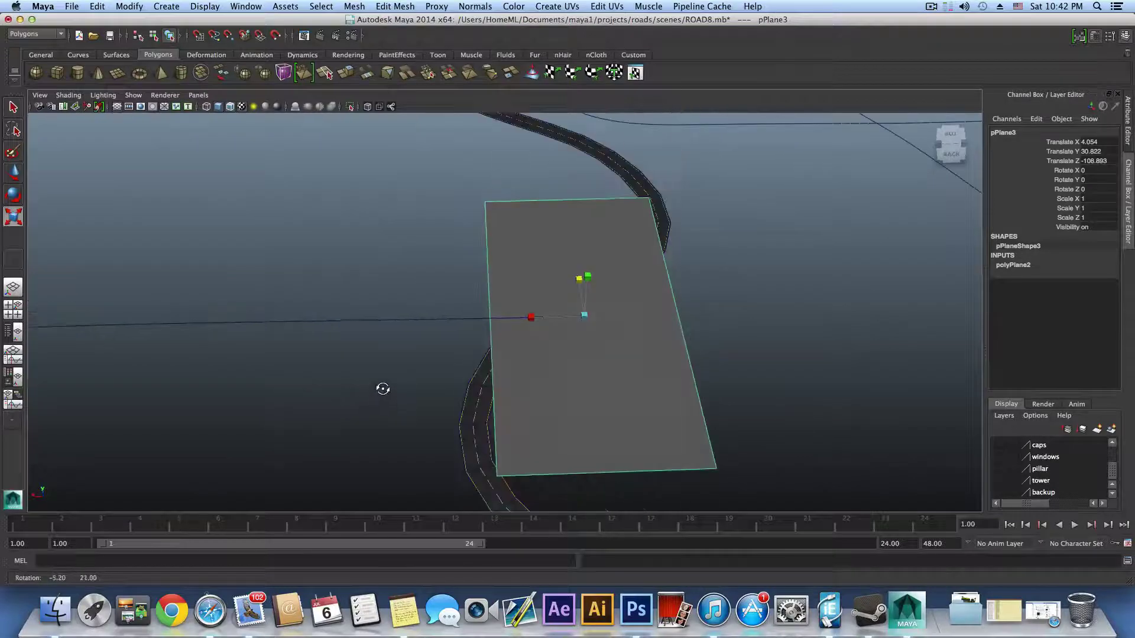
{"action": "left_click", "coordinate": [402, 317]}
{"action": "left_click", "coordinate": [416, 320]}
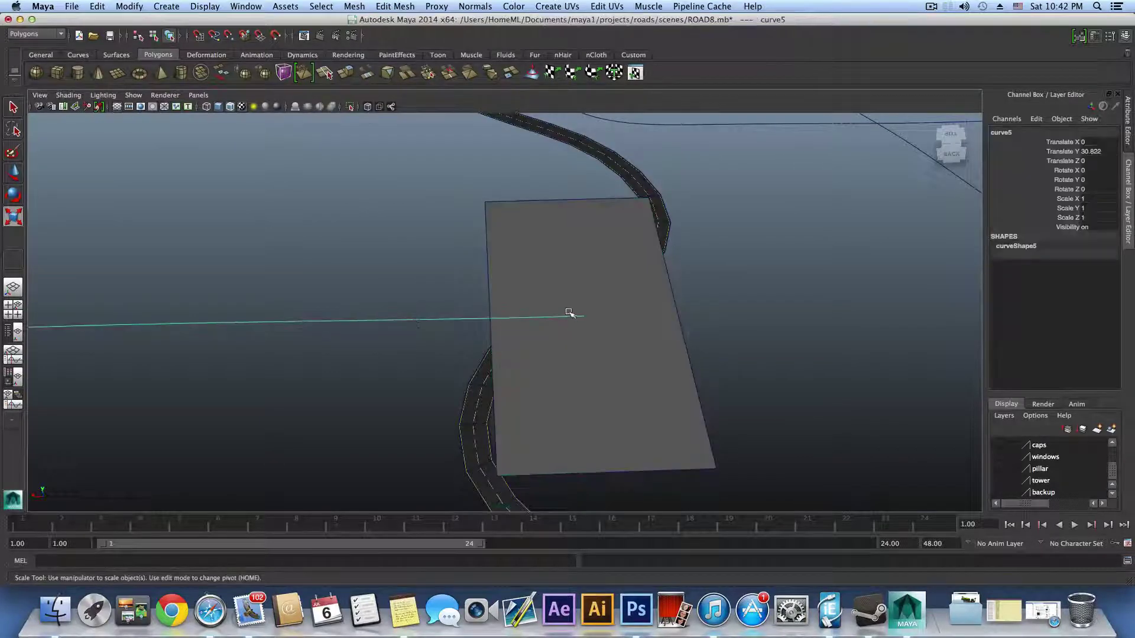
{"action": "left_click", "coordinate": [576, 338]}
{"action": "left_click", "coordinate": [468, 319]}
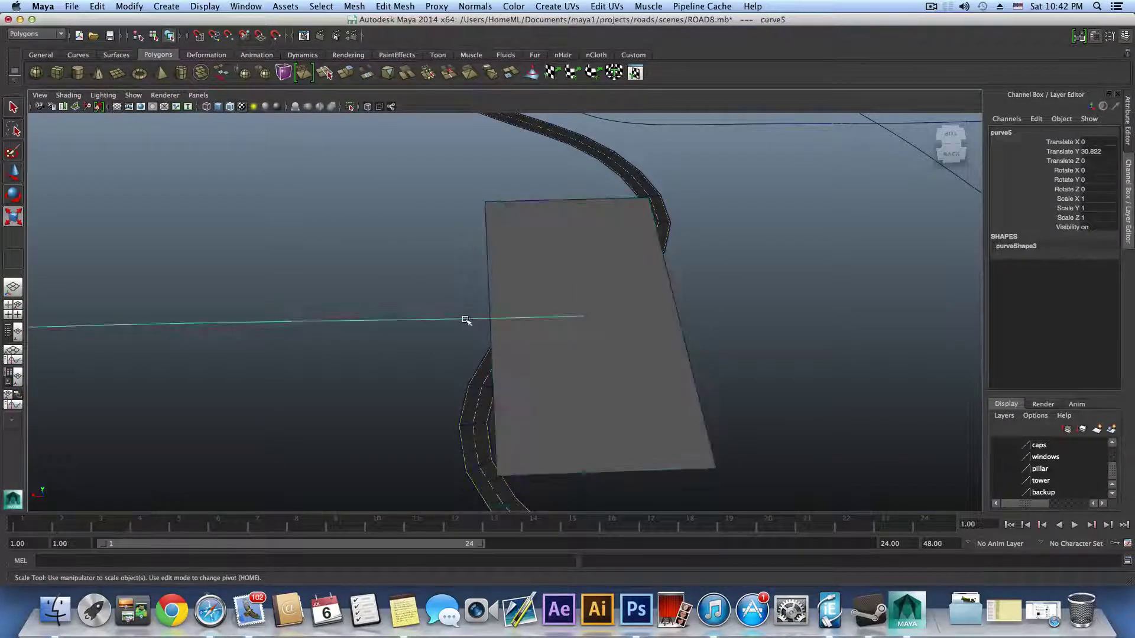
{"action": "right_click", "coordinate": [558, 341]}
{"action": "right_click_drag", "start_coordinate": [514, 373], "coordinate": [488, 351]}
{"action": "left_click", "coordinate": [488, 352]}
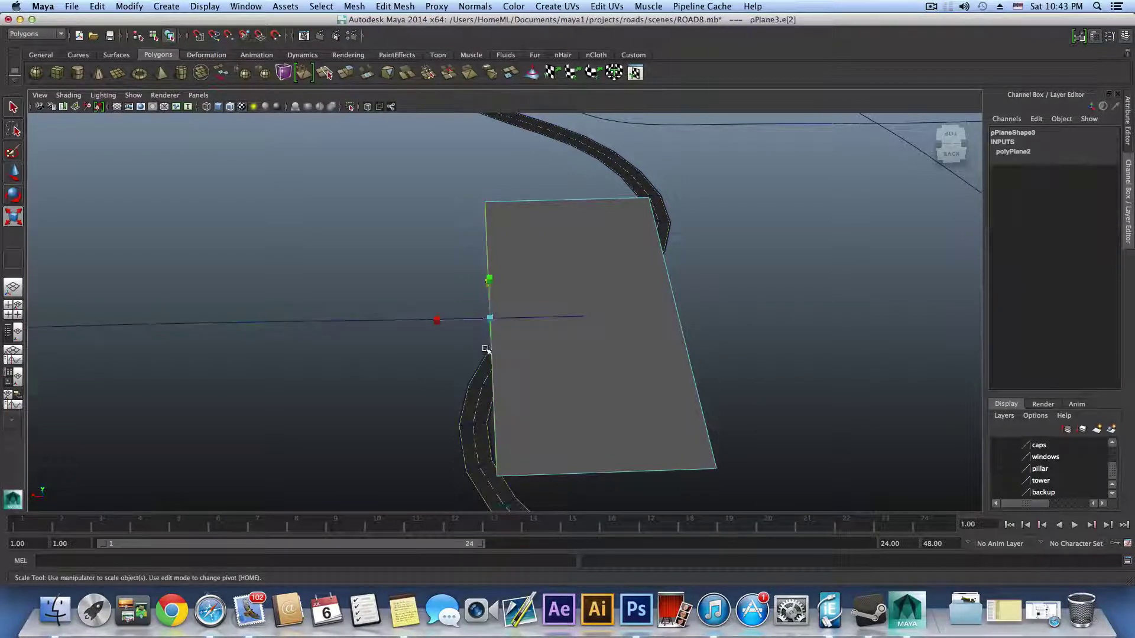
{"action": "right_click", "coordinate": [374, 320]}
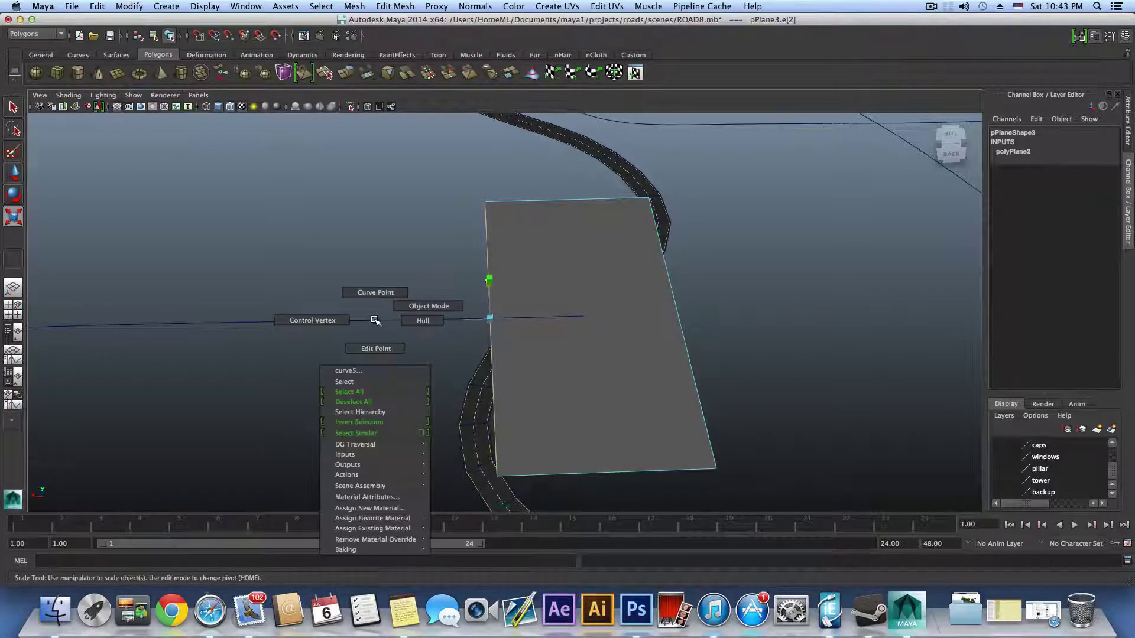
{"action": "left_click", "coordinate": [324, 321]}
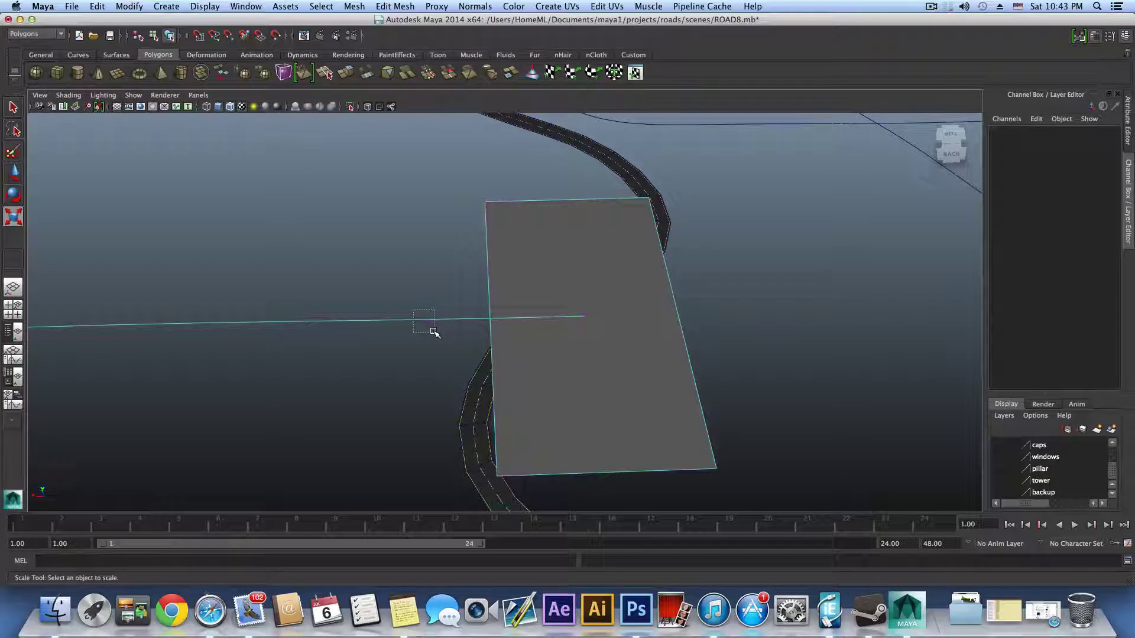
{"action": "left_click_drag", "start_coordinate": [434, 333], "coordinate": [433, 329]}
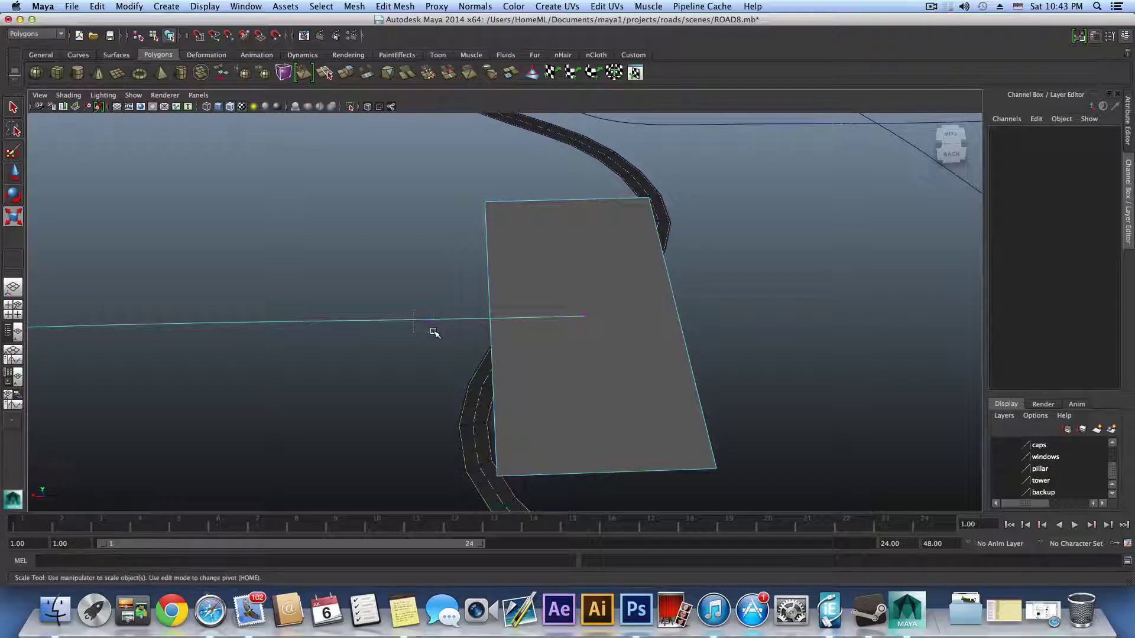
{"action": "left_click", "coordinate": [489, 306]}
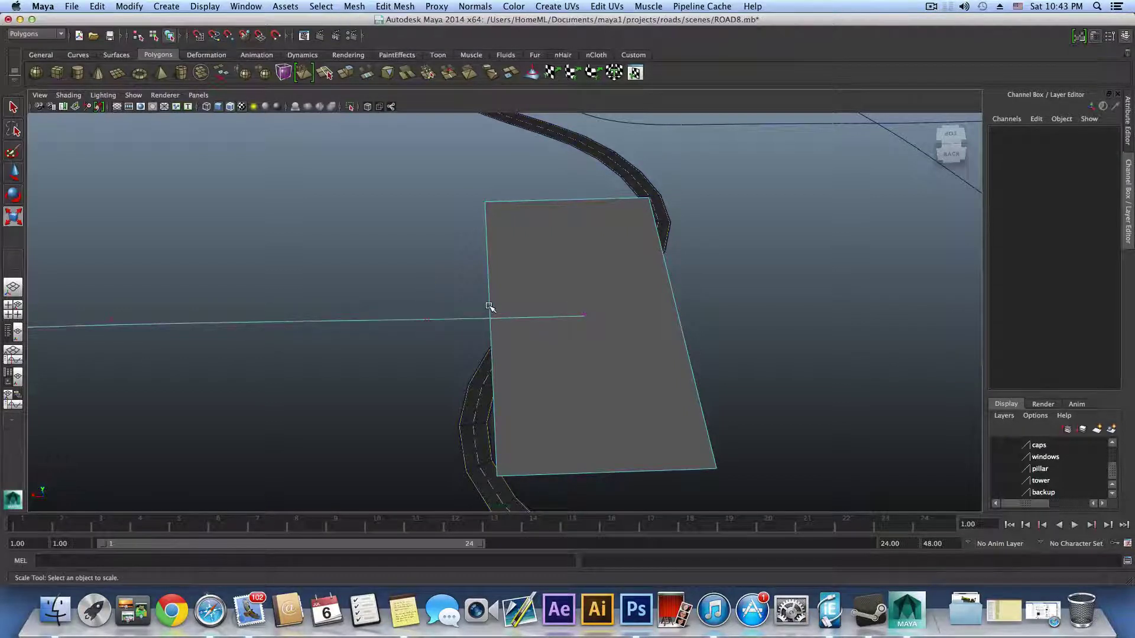
Extrude the plane's long edge along the selected curve with 100 divisions
{"action": "key", "text": "F8"}
{"action": "right_click", "coordinate": [552, 262]}
{"action": "left_click", "coordinate": [552, 234]}
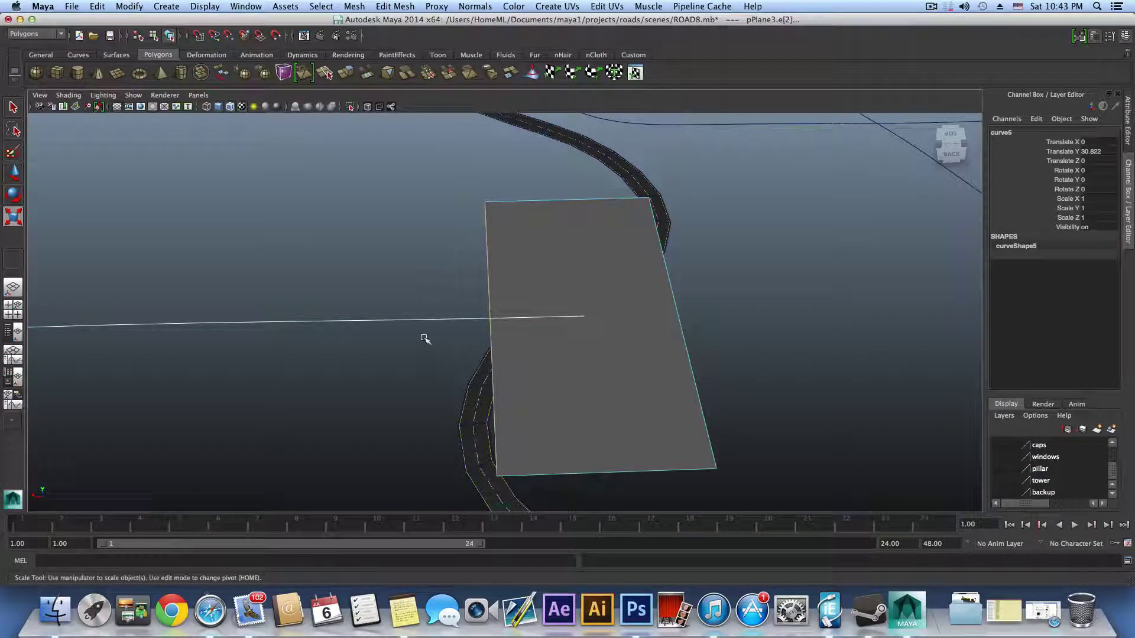
{"action": "scroll", "coordinate": [448, 414], "scroll_direction": "down", "scroll_amount": 3}
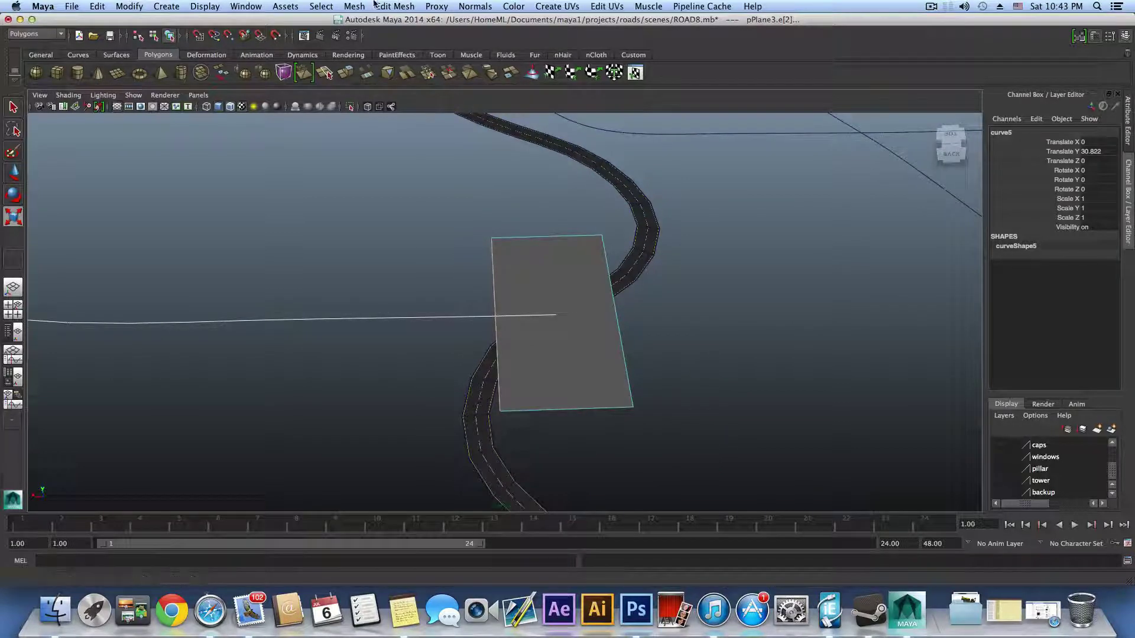
{"action": "left_click", "coordinate": [390, 7]}
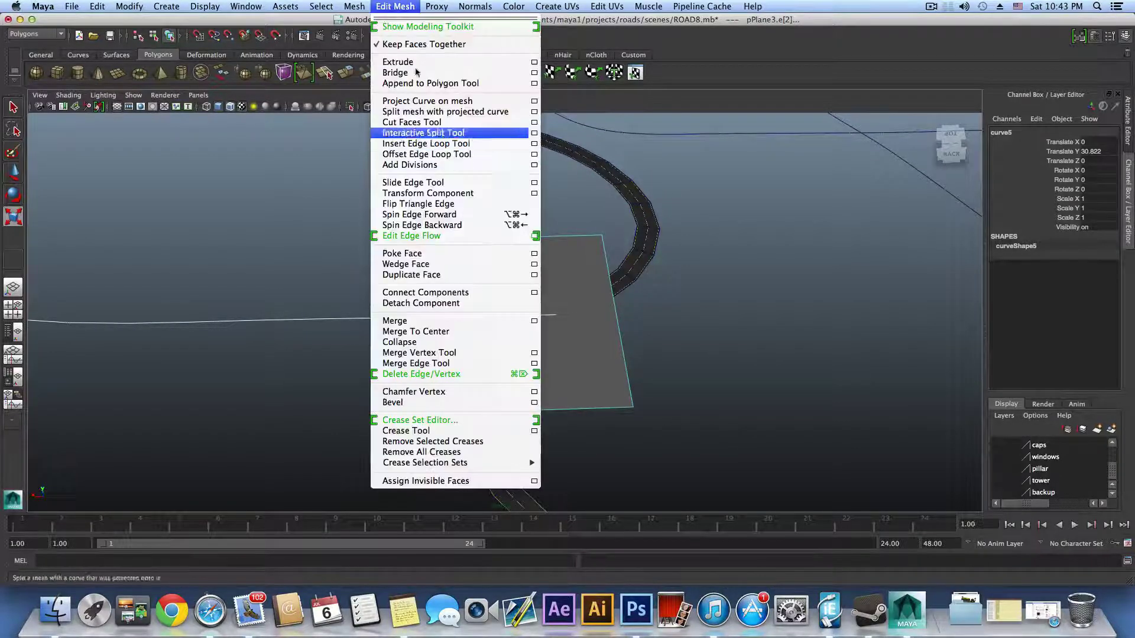
{"action": "left_click", "coordinate": [535, 63]}
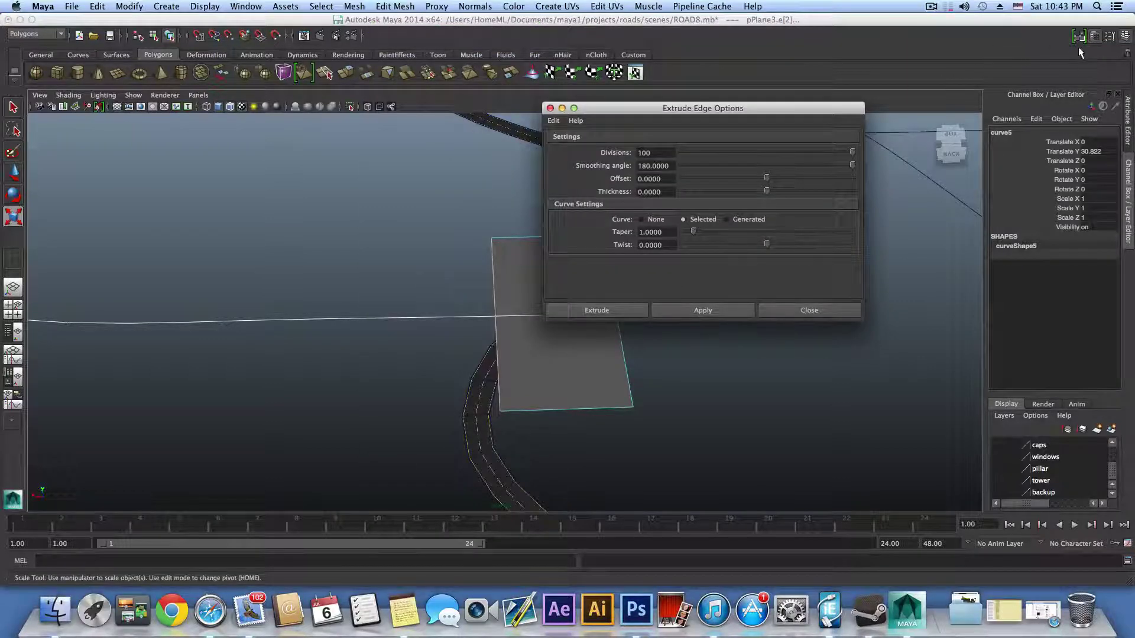
{"action": "left_click", "coordinate": [701, 308]}
{"action": "left_click", "coordinate": [818, 307]}
{"action": "scroll", "coordinate": [502, 336], "scroll_direction": "down", "scroll_amount": 10}
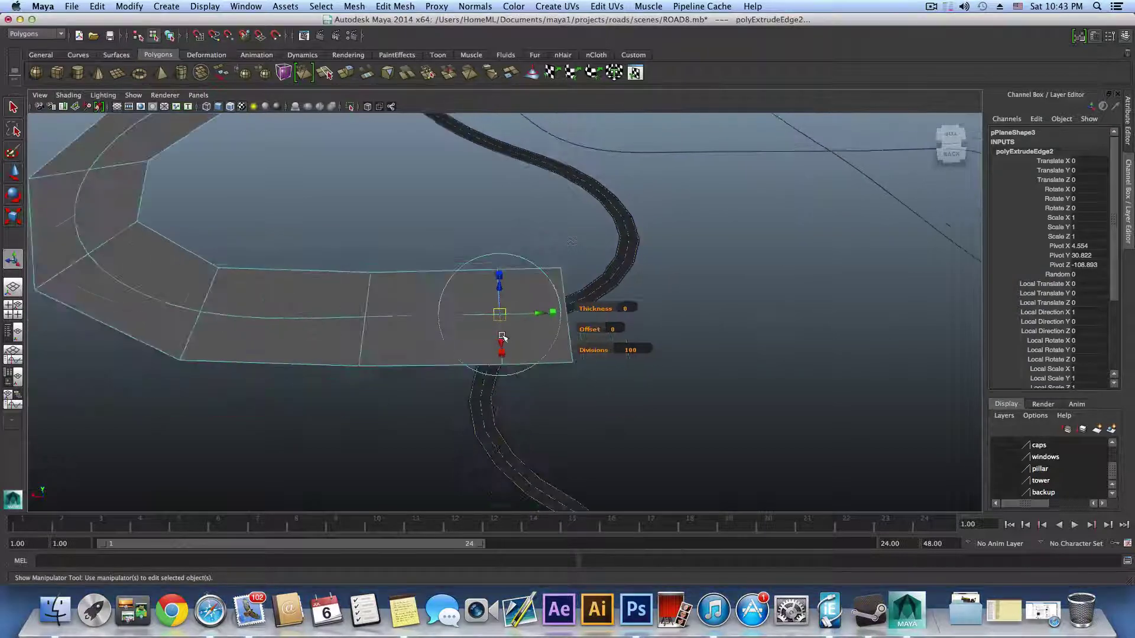
Examine the extruded road from several angles along the full length of the curve
{"action": "middle_click_drag", "start_coordinate": [404, 256], "coordinate": [364, 499], "text": "alt"}
{"action": "left_click_drag", "start_coordinate": [365, 498], "coordinate": [477, 416], "text": "alt"}
{"action": "right_click_drag", "start_coordinate": [476, 415], "coordinate": [564, 419], "text": "alt"}
{"action": "left_click_drag", "start_coordinate": [564, 419], "coordinate": [702, 421], "text": "alt"}
{"action": "middle_click_drag", "start_coordinate": [701, 420], "coordinate": [332, 420], "text": "alt"}
{"action": "right_click_drag", "start_coordinate": [331, 420], "coordinate": [587, 441], "text": "alt"}
{"action": "middle_click_drag", "start_coordinate": [588, 441], "coordinate": [513, 426], "text": "alt"}
{"action": "left_click_drag", "start_coordinate": [513, 427], "coordinate": [388, 417], "text": "alt"}
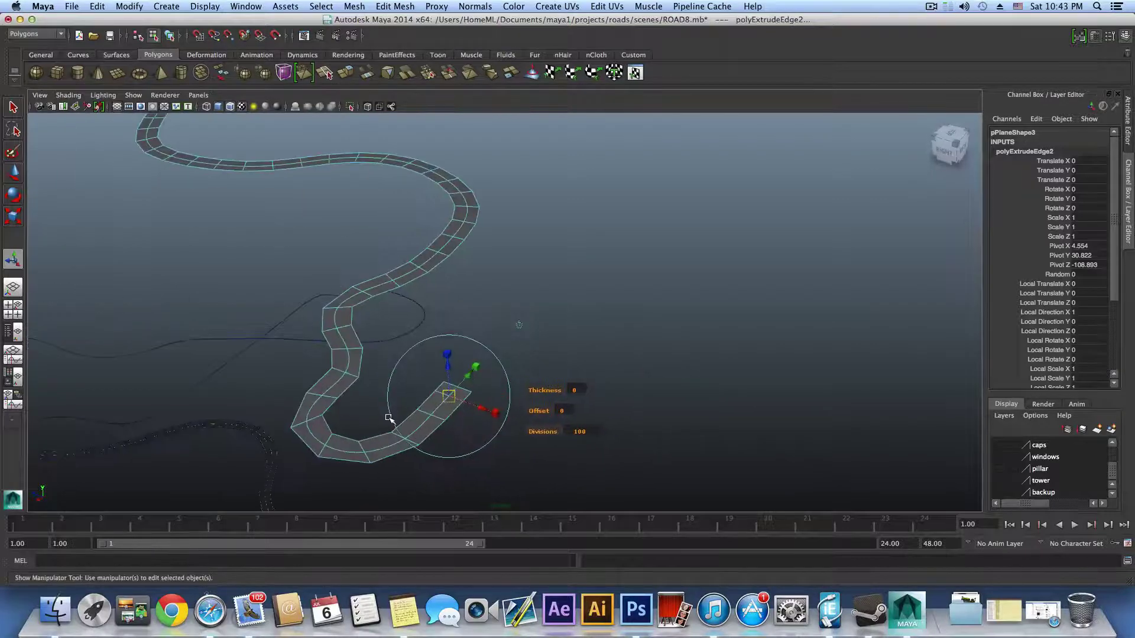
Duplicate the extruded road on its own and raise the copy to about Y 32.1
{"action": "key", "text": "F8"}
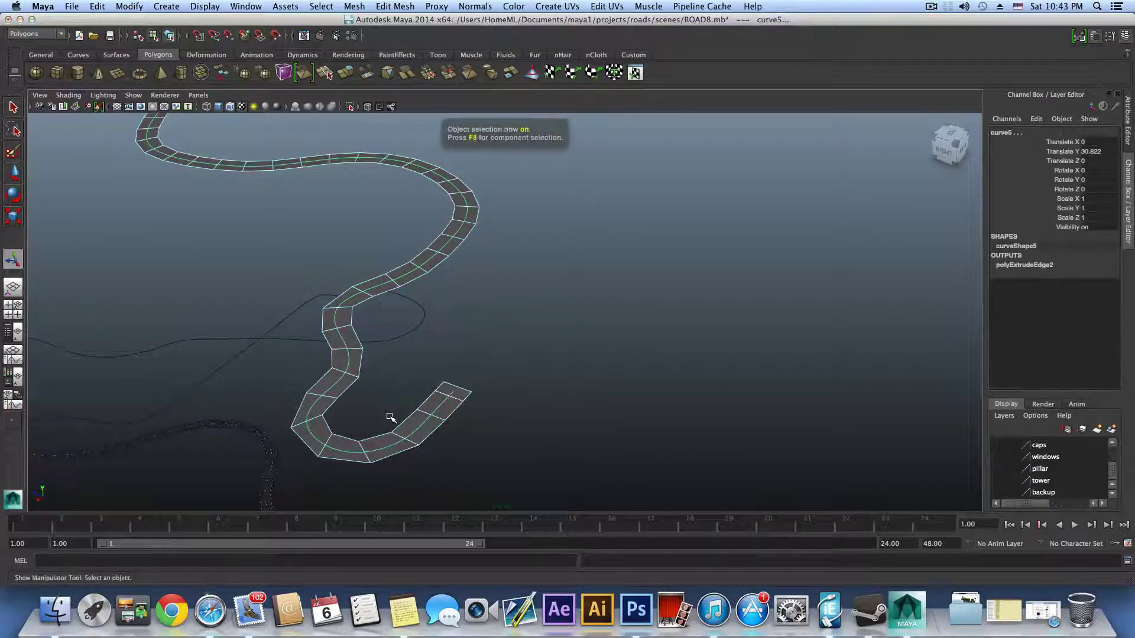
{"action": "left_click", "coordinate": [450, 407]}
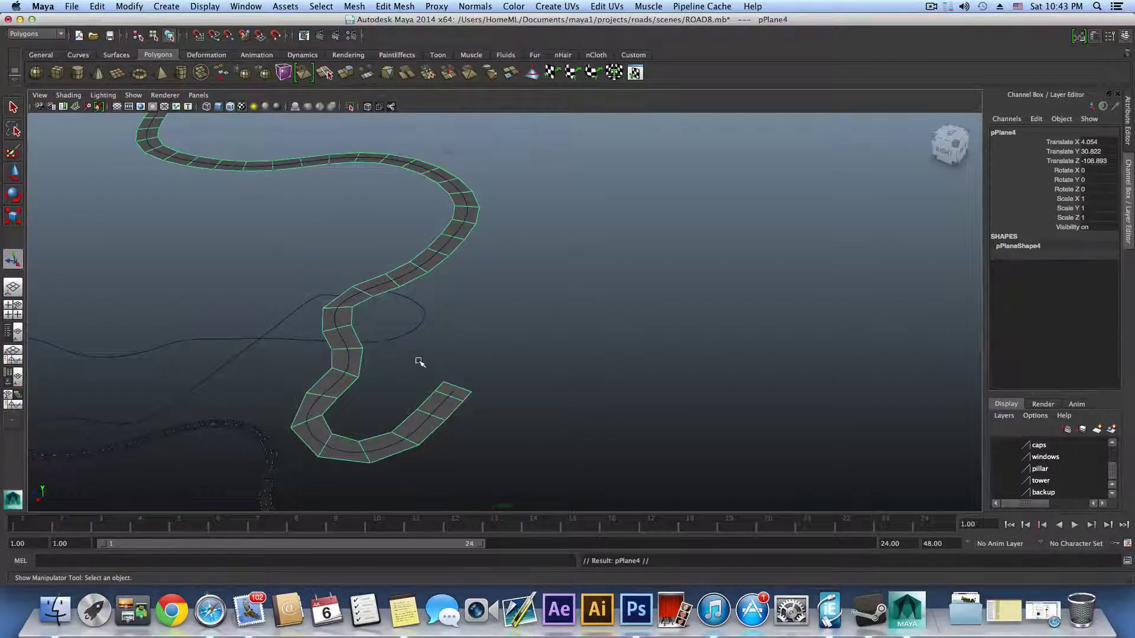
{"action": "mouse_move", "coordinate": [419, 362]}
{"action": "left_mouse_down", "text": "alt"}
{"action": "mouse_move", "coordinate": [413, 388]}
{"action": "mouse_move", "coordinate": [453, 375]}
{"action": "mouse_move", "coordinate": [440, 367]}
{"action": "left_mouse_up", "text": "alt"}
{"action": "key", "text": "w"}
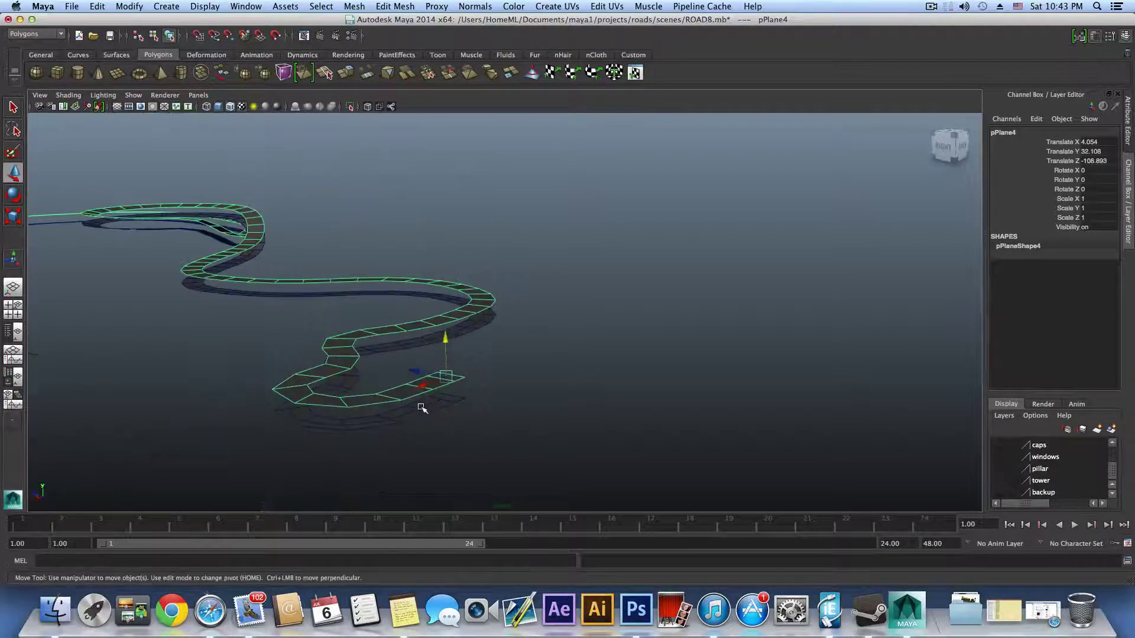
Select the original extruded road with its curve and add both to the backup display layer
{"action": "left_click_drag", "start_coordinate": [429, 417], "coordinate": [891, 467]}
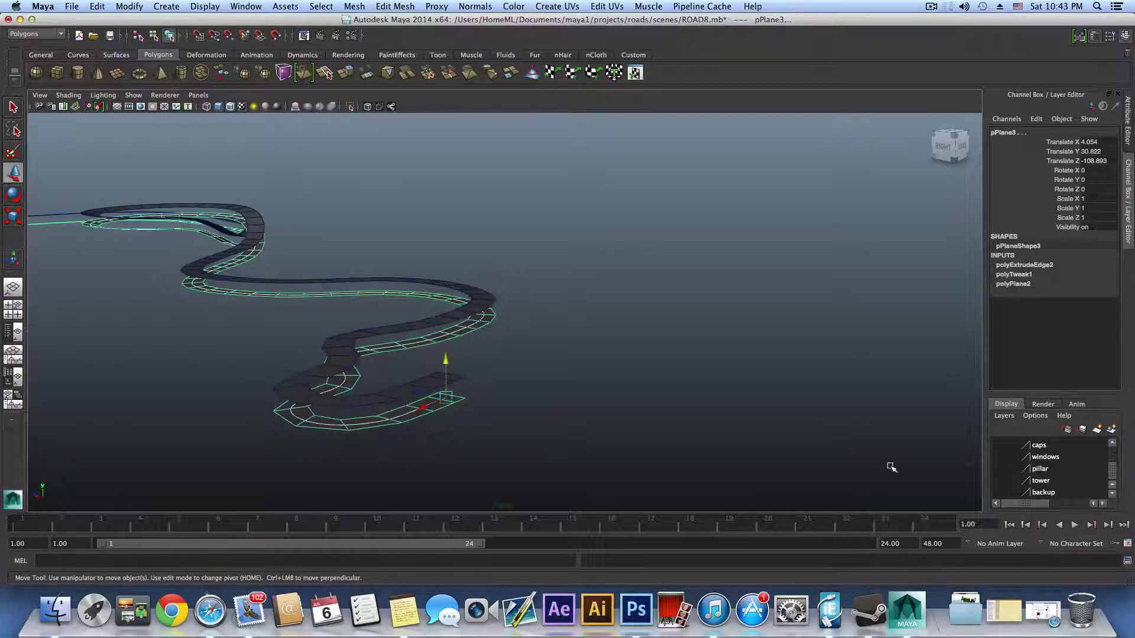
{"action": "right_click", "coordinate": [1040, 492]}
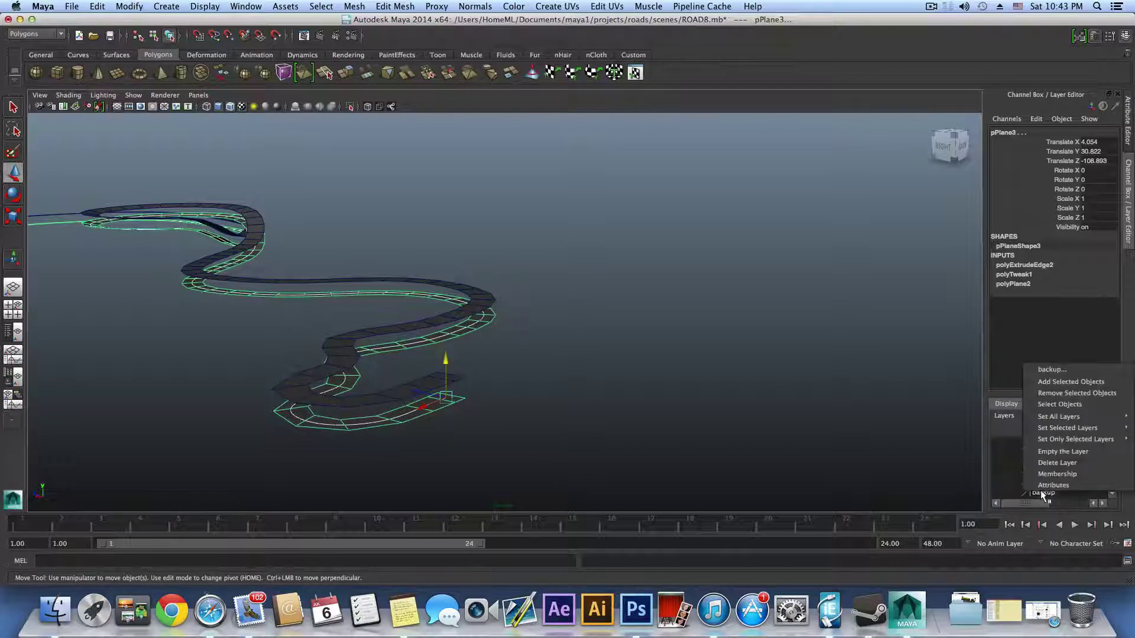
{"action": "left_click", "coordinate": [1068, 382]}
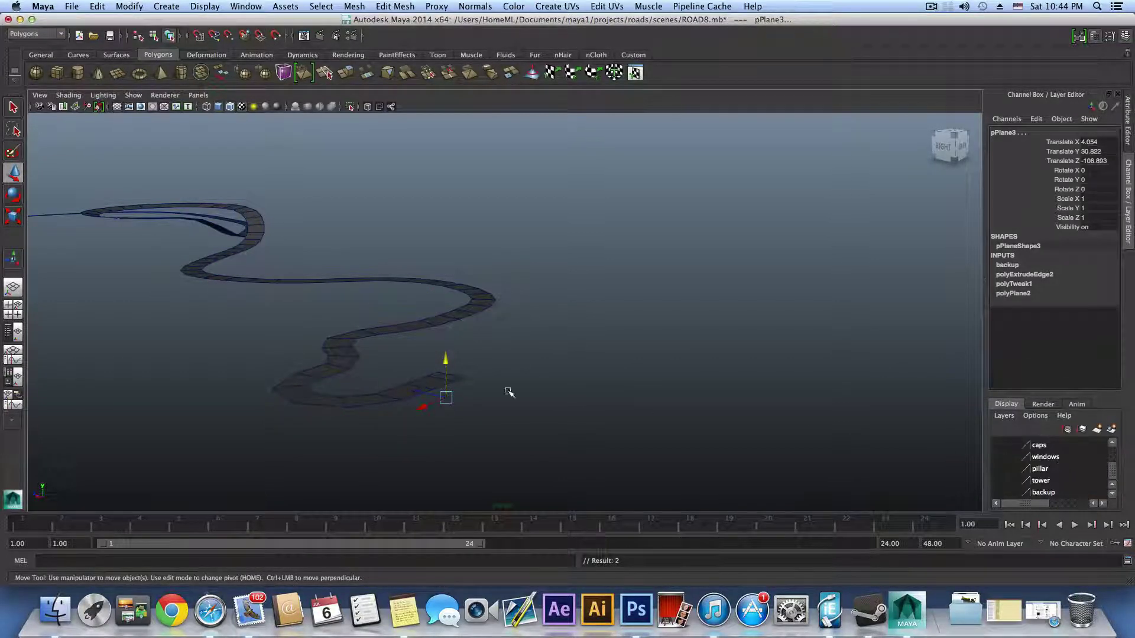
Select the existing textured road and show its attributes to check which material it uses
{"action": "left_click_drag", "start_coordinate": [509, 392], "coordinate": [340, 407], "text": "alt"}
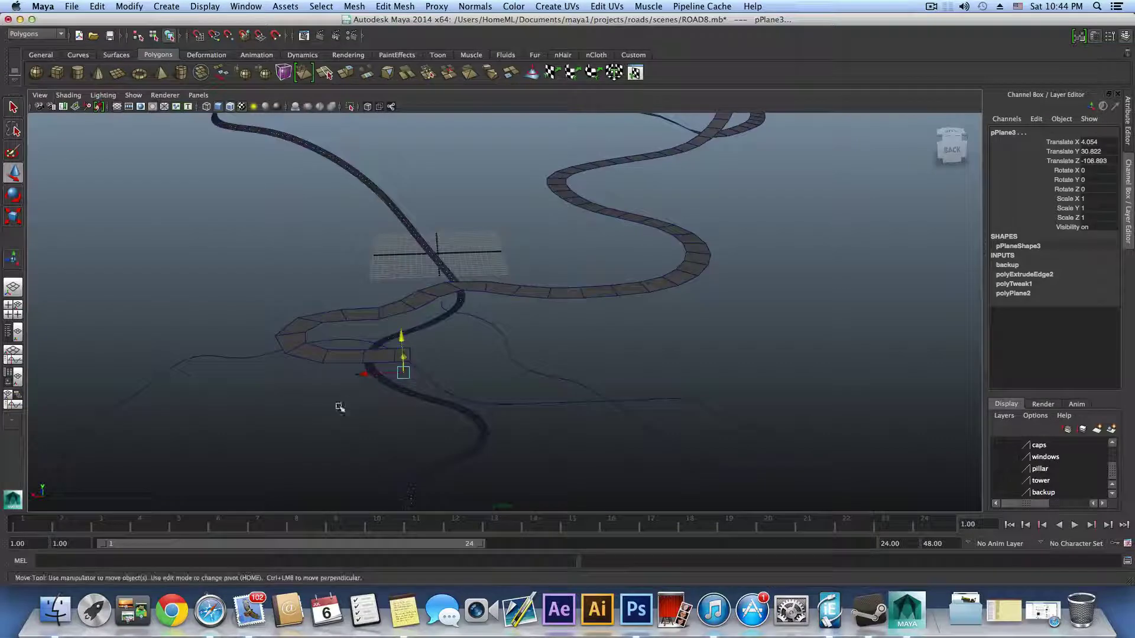
{"action": "right_click", "coordinate": [323, 355]}
{"action": "left_click", "coordinate": [322, 356]}
{"action": "left_click", "coordinate": [432, 401]}
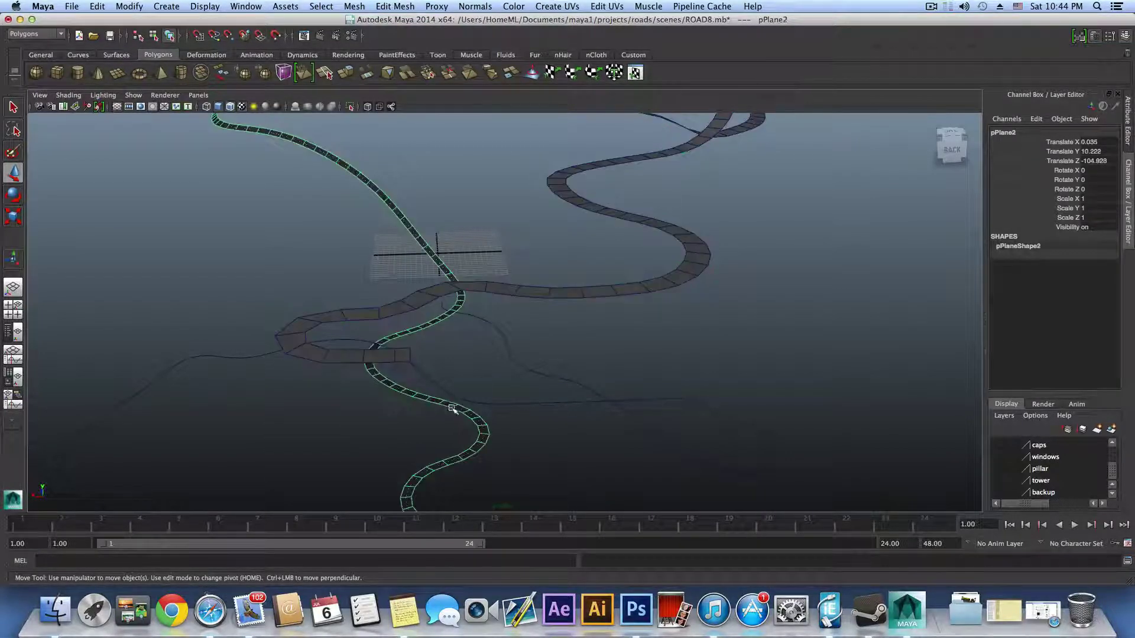
{"action": "key", "text": "f"}
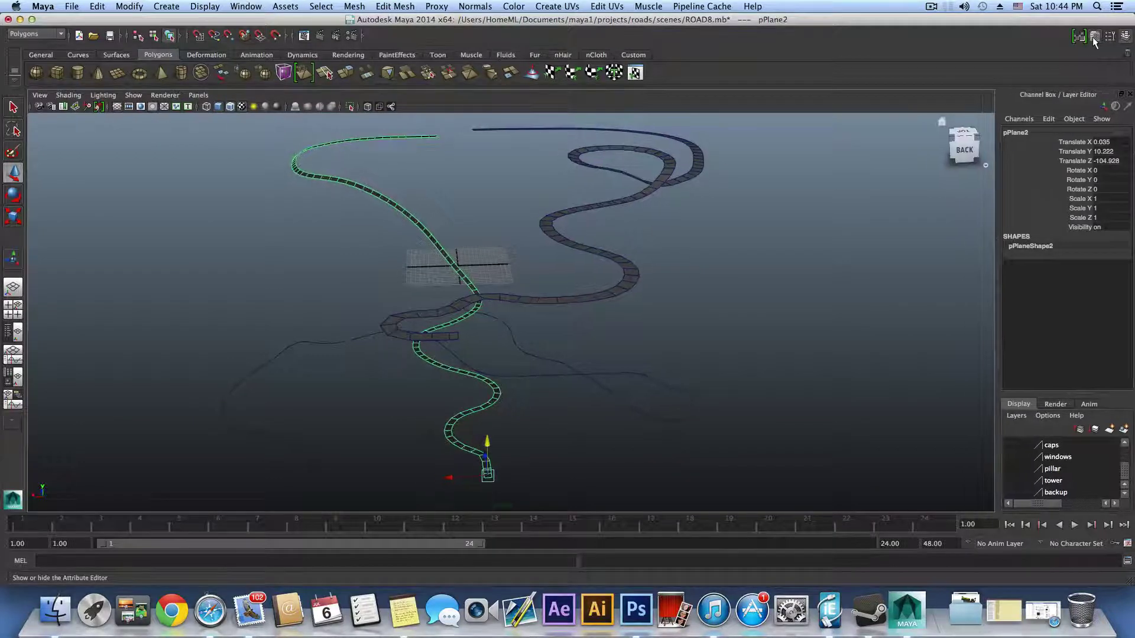
{"action": "left_click", "coordinate": [1092, 37]}
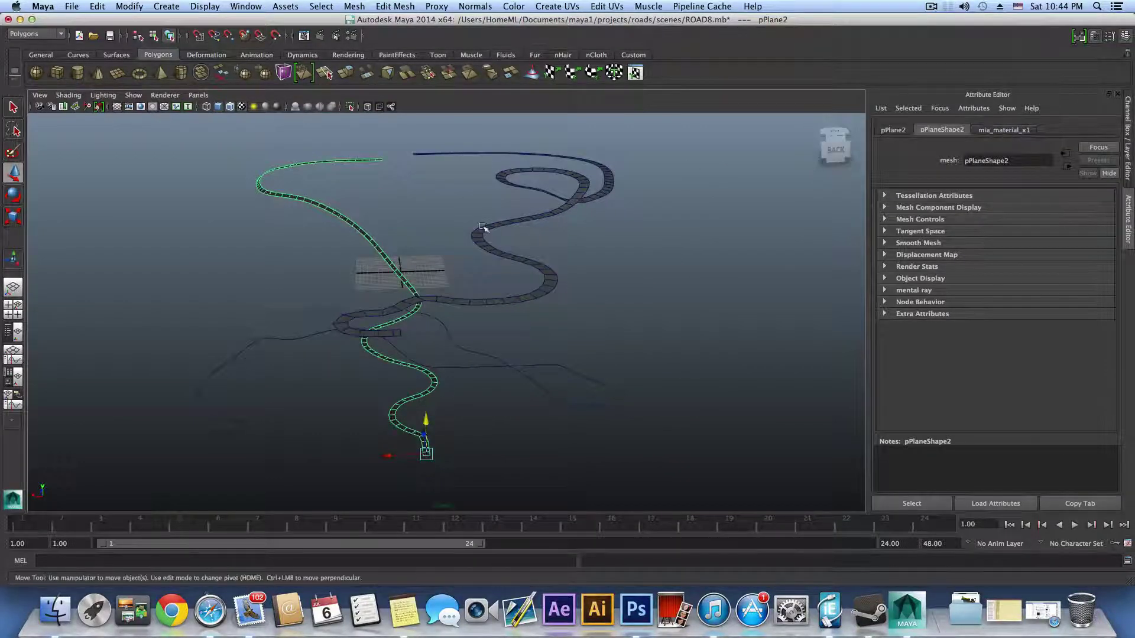
Assign the existing mia_material_x1 road material to the raised road copy
{"action": "left_click", "coordinate": [357, 335]}
{"action": "left_click_drag", "start_coordinate": [357, 337], "coordinate": [400, 365], "text": "alt"}
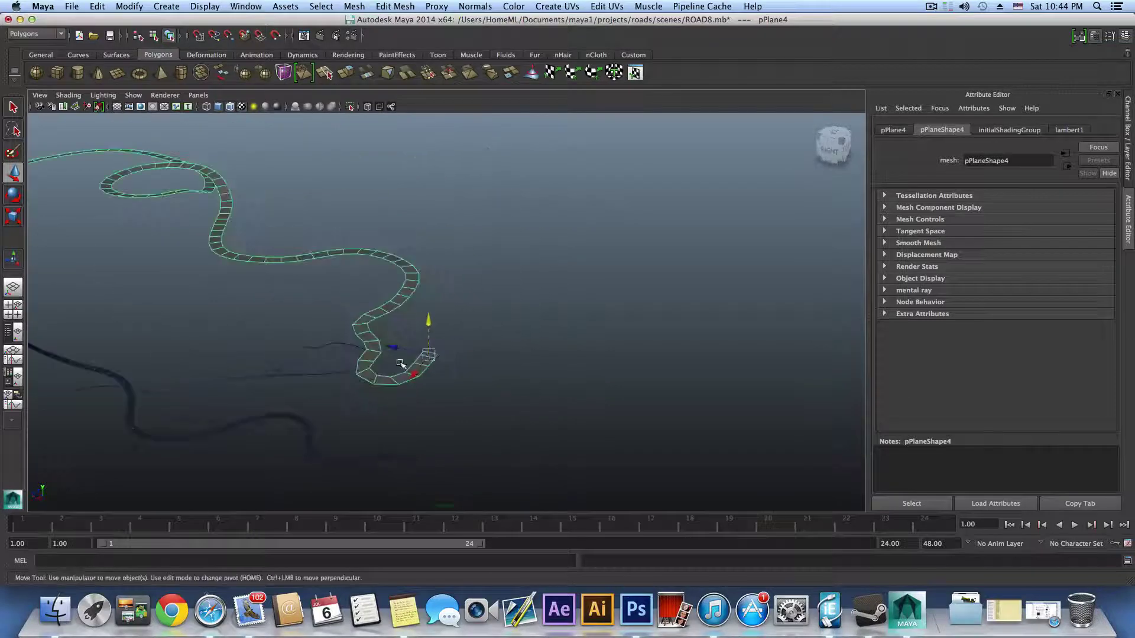
{"action": "right_click_drag", "start_coordinate": [400, 364], "coordinate": [427, 383], "text": "alt"}
{"action": "middle_click_drag", "start_coordinate": [426, 383], "coordinate": [460, 348], "text": "alt"}
{"action": "right_click_drag", "start_coordinate": [390, 389], "coordinate": [468, 619]}
{"action": "left_click_drag", "start_coordinate": [448, 465], "coordinate": [396, 365], "text": "alt"}
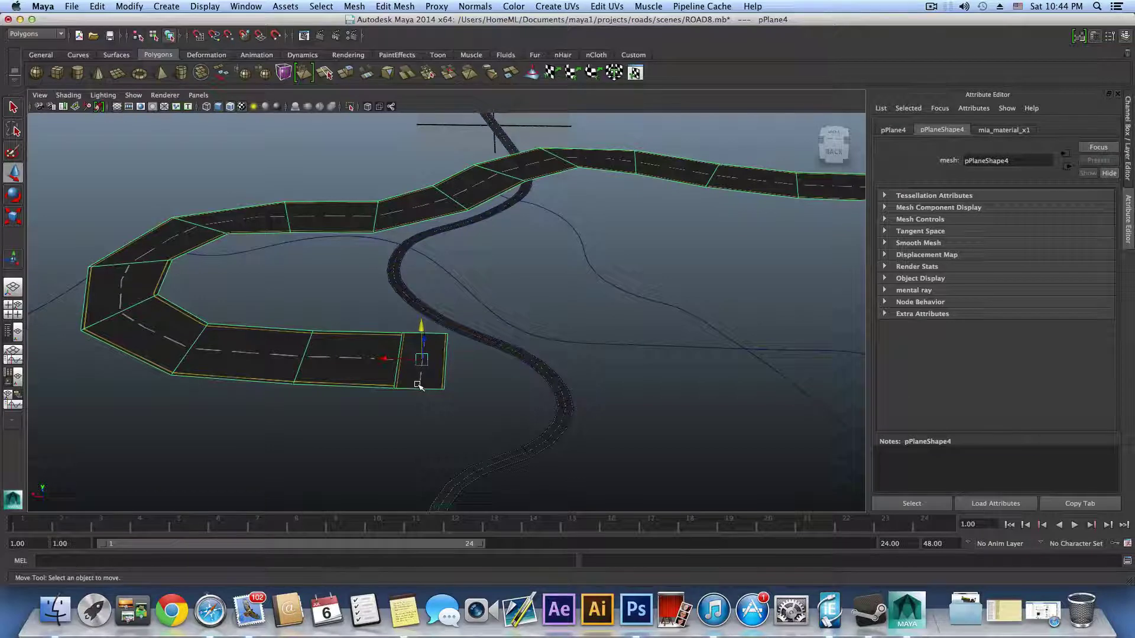
{"action": "key", "text": "F8"}
{"action": "right_click_drag", "start_coordinate": [418, 377], "coordinate": [511, 615]}
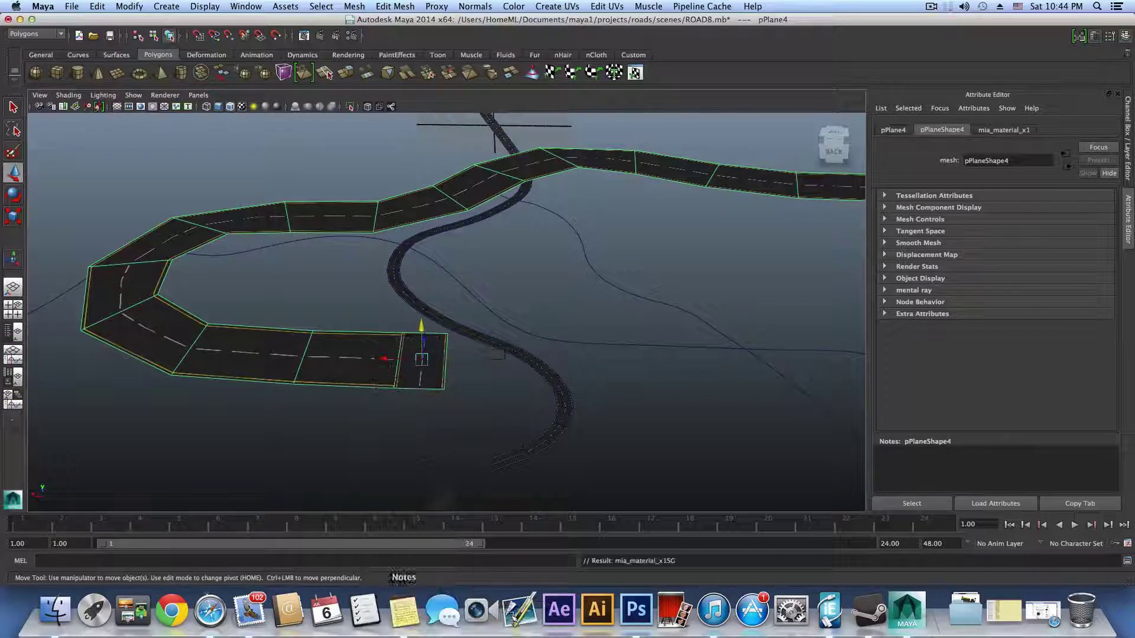
Examine how the road texture follows the new road's bends and loop
{"action": "left_click_drag", "start_coordinate": [397, 426], "coordinate": [434, 446], "text": "alt"}
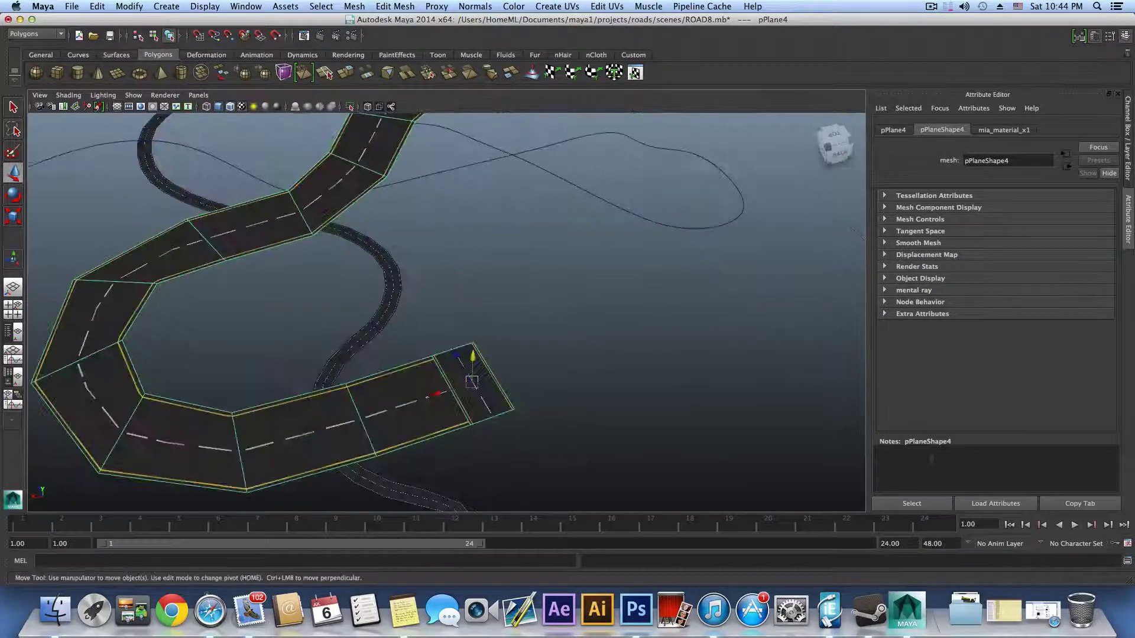
{"action": "middle_click_drag", "start_coordinate": [350, 380], "coordinate": [426, 411], "text": "alt"}
{"action": "right_click_drag", "start_coordinate": [425, 410], "coordinate": [339, 468], "text": "alt"}
{"action": "middle_click_drag", "start_coordinate": [441, 313], "coordinate": [448, 431], "text": "alt"}
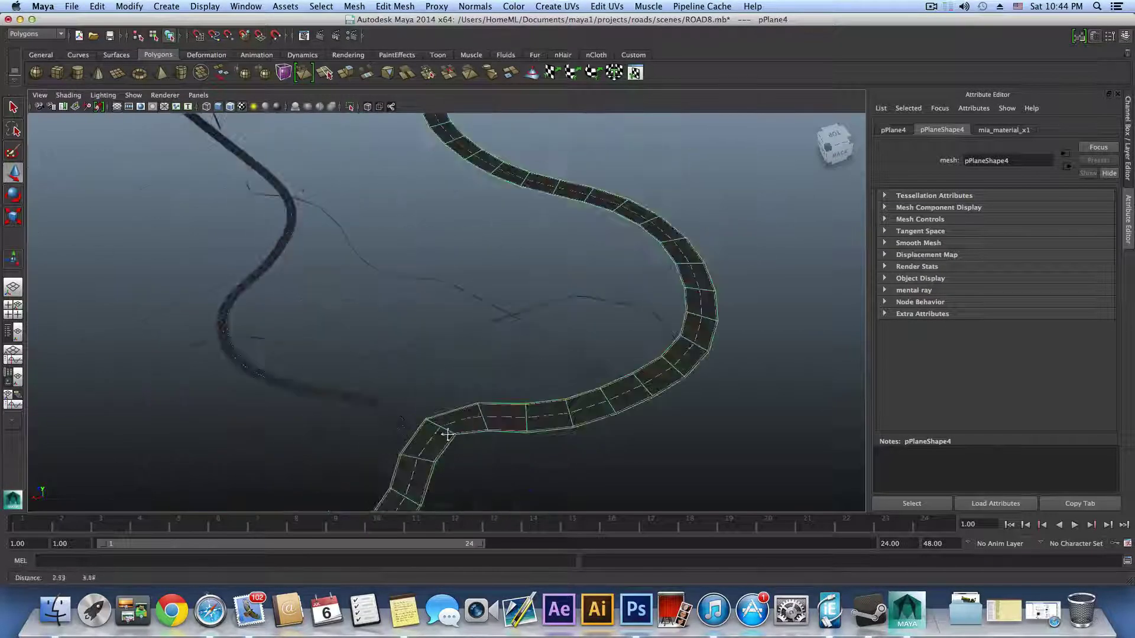
{"action": "middle_click_drag", "start_coordinate": [389, 139], "coordinate": [390, 251], "text": "alt"}
{"action": "left_click_drag", "start_coordinate": [390, 251], "coordinate": [296, 353], "text": "alt"}
{"action": "left_click_drag", "start_coordinate": [472, 362], "coordinate": [748, 396], "text": "alt"}
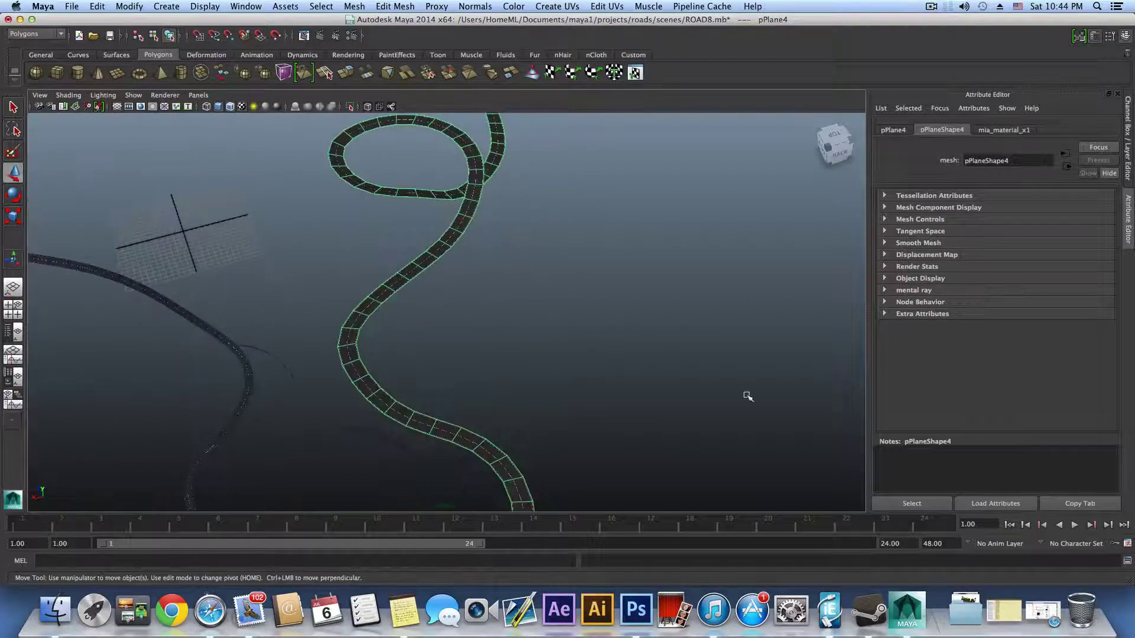
Show the road1 and road2 display layers to compare the textured road with the supporting walls
{"action": "left_click", "coordinate": [1126, 36]}
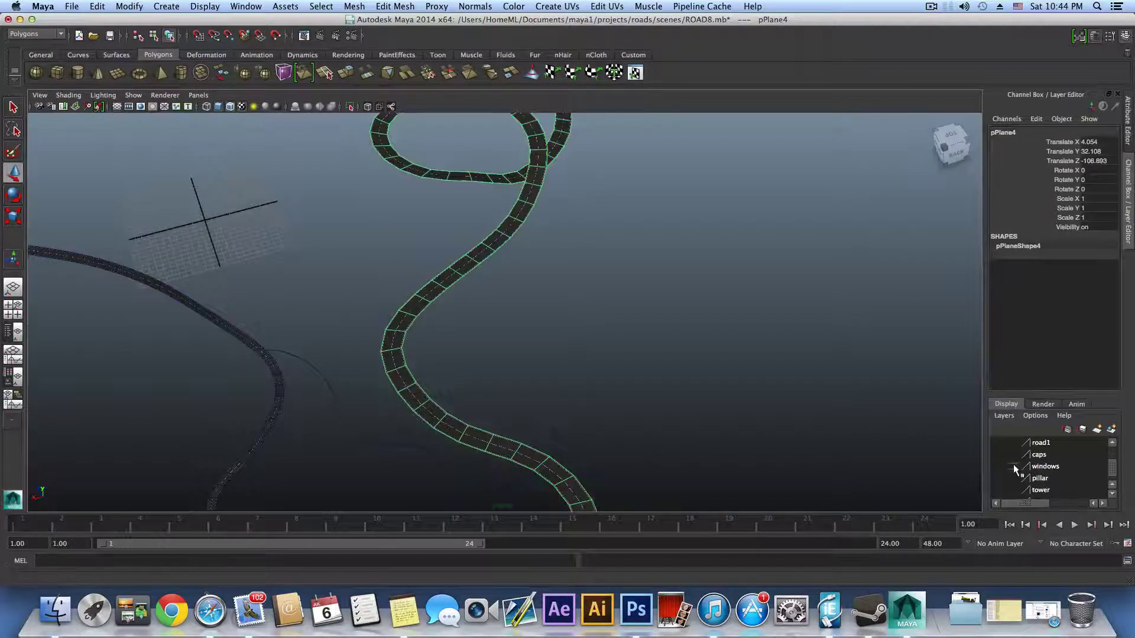
{"action": "scroll", "coordinate": [1016, 468], "scroll_direction": "up", "scroll_amount": 3}
{"action": "left_click", "coordinate": [1015, 468]}
{"action": "left_click", "coordinate": [1002, 480]}
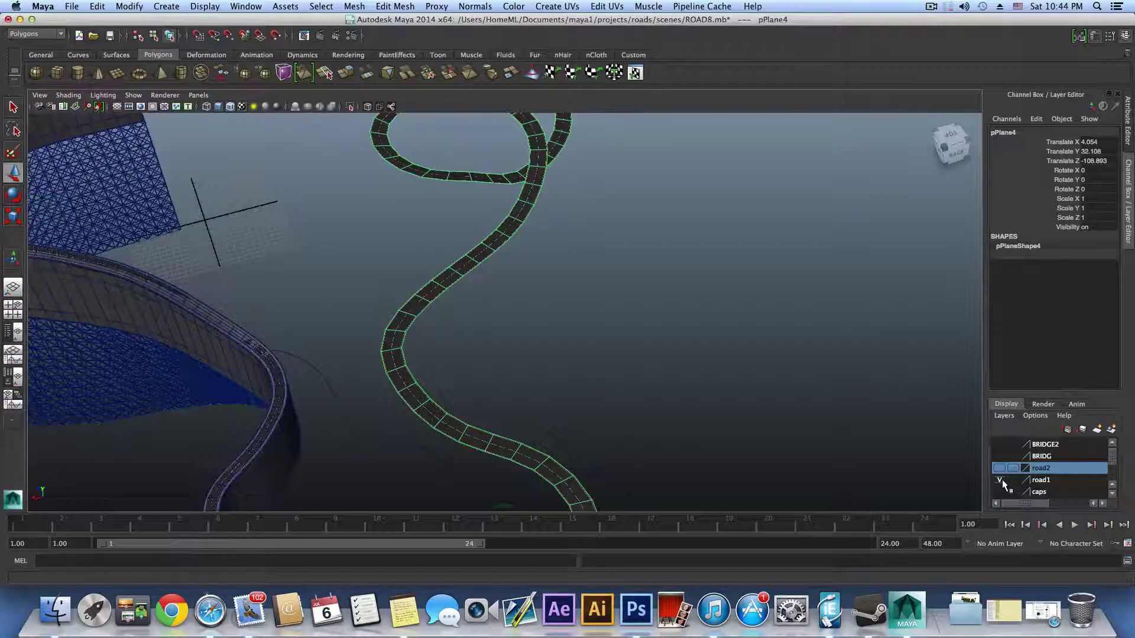
{"action": "left_click", "coordinate": [1000, 468]}
{"action": "left_click_drag", "start_coordinate": [687, 421], "coordinate": [607, 407], "text": "alt"}
{"action": "right_click_drag", "start_coordinate": [702, 440], "coordinate": [550, 460], "text": "alt"}
{"action": "middle_click_drag", "start_coordinate": [550, 460], "coordinate": [510, 281], "text": "alt"}
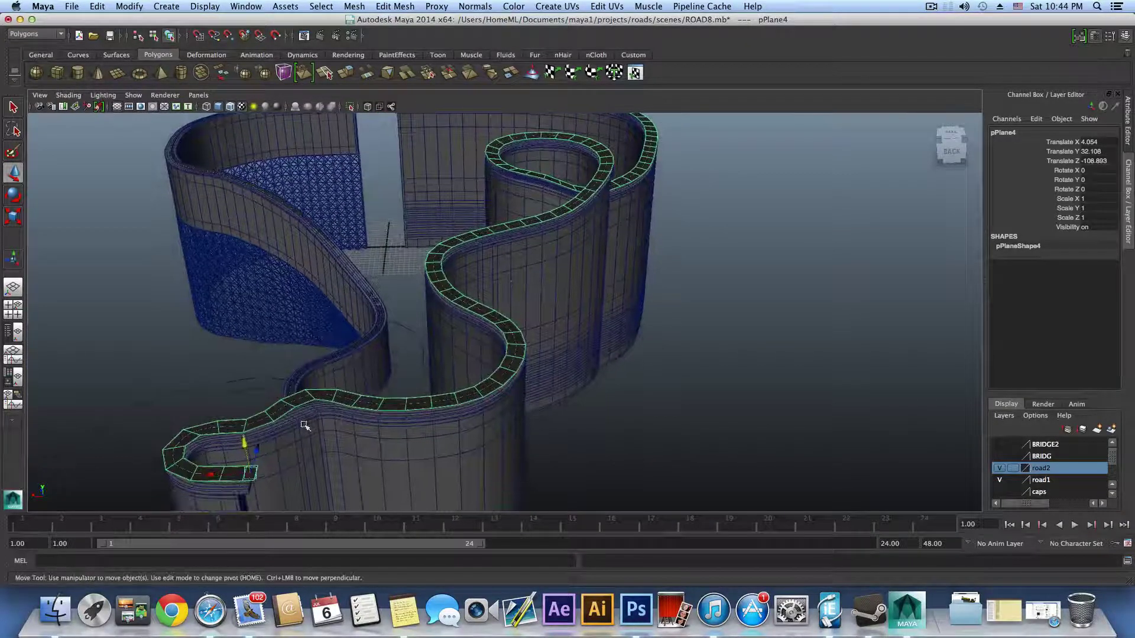
Lower the textured road onto the wall at about Y 31.18 and display it with smooth mesh preview
{"action": "left_click_drag", "start_coordinate": [266, 462], "coordinate": [434, 371], "text": "alt"}
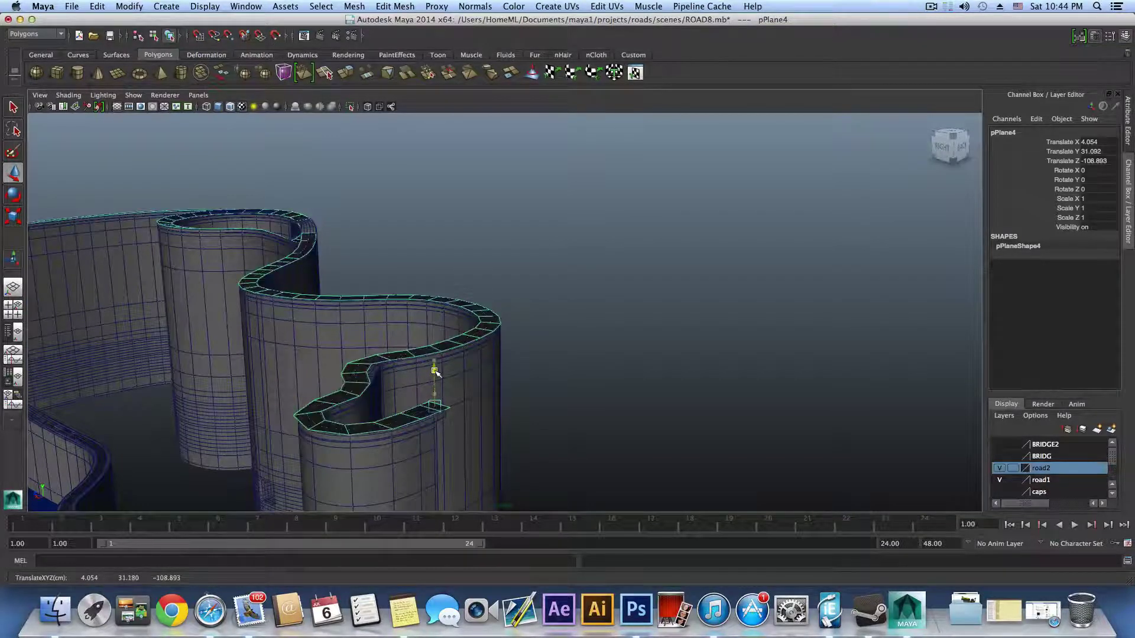
{"action": "key", "text": "3"}
{"action": "left_click_drag", "start_coordinate": [383, 425], "coordinate": [390, 447], "text": "alt"}
{"action": "middle_click_drag", "start_coordinate": [390, 448], "coordinate": [394, 386], "text": "alt"}
{"action": "right_click_drag", "start_coordinate": [394, 386], "coordinate": [459, 437], "text": "alt"}
{"action": "middle_click_drag", "start_coordinate": [440, 441], "coordinate": [481, 407], "text": "alt"}
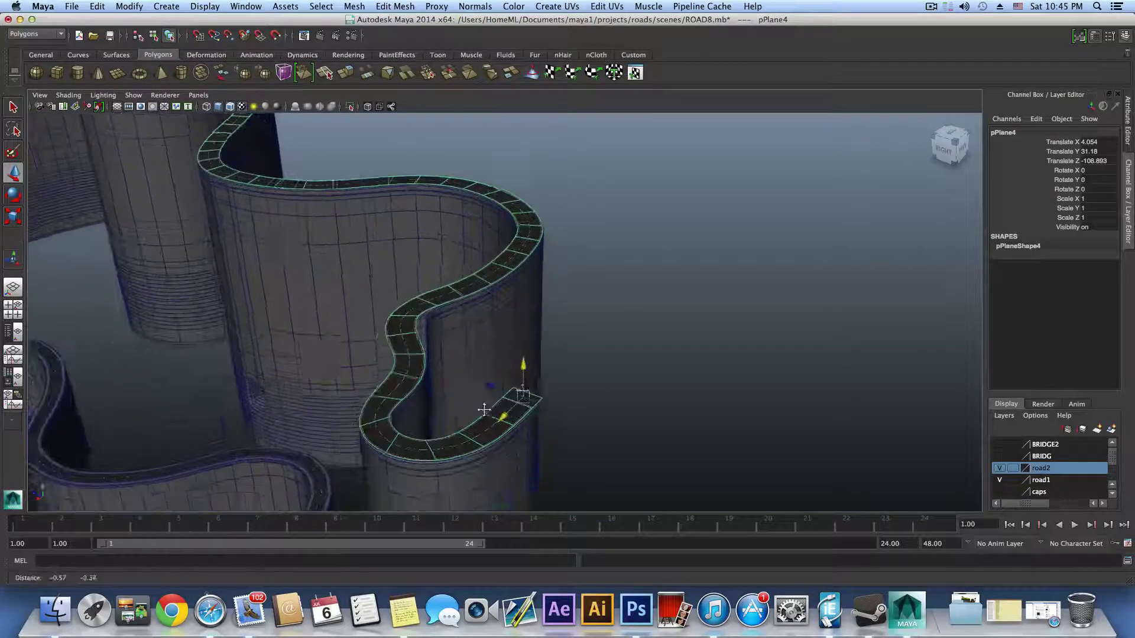
{"action": "right_click_drag", "start_coordinate": [481, 408], "coordinate": [535, 453], "text": "alt"}
{"action": "middle_click_drag", "start_coordinate": [430, 439], "coordinate": [427, 422], "text": "alt"}
Edit the road's vertices and move the vertex pair at the loop crossing vertically to about Y 33.97
{"action": "left_click_drag", "start_coordinate": [428, 422], "coordinate": [596, 389], "text": "alt"}
{"action": "right_click_drag", "start_coordinate": [596, 371], "coordinate": [550, 370]}
{"action": "left_click_drag", "start_coordinate": [630, 411], "coordinate": [604, 382], "text": "alt"}
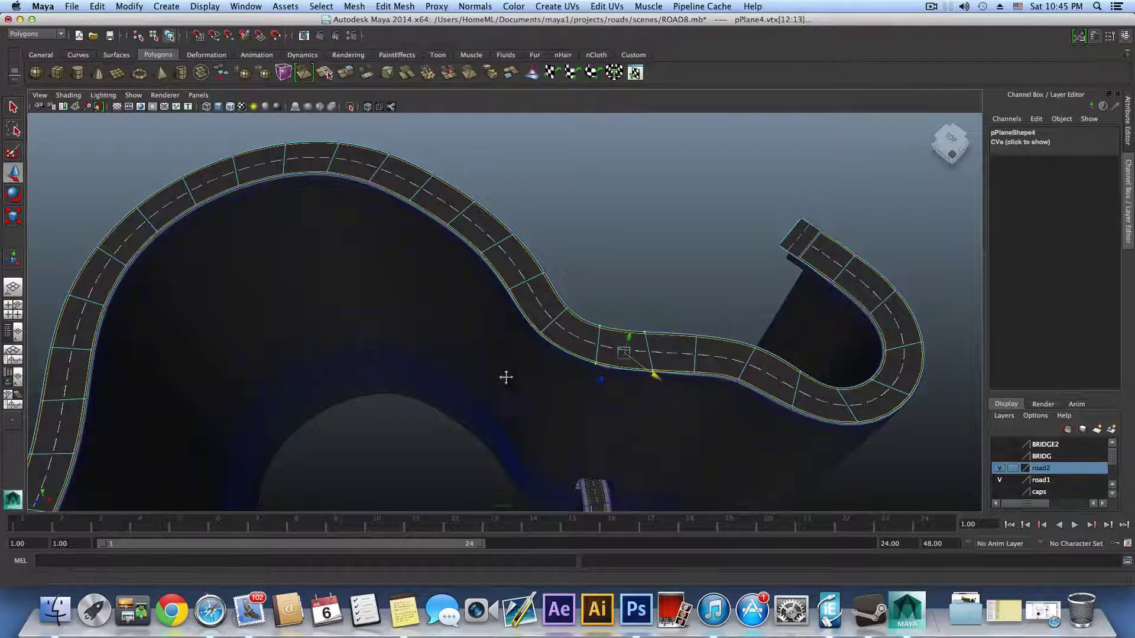
{"action": "left_click_drag", "start_coordinate": [504, 375], "coordinate": [468, 384], "text": "alt"}
{"action": "left_click_drag", "start_coordinate": [427, 268], "coordinate": [457, 188], "text": "alt"}
{"action": "left_click", "coordinate": [467, 236]}
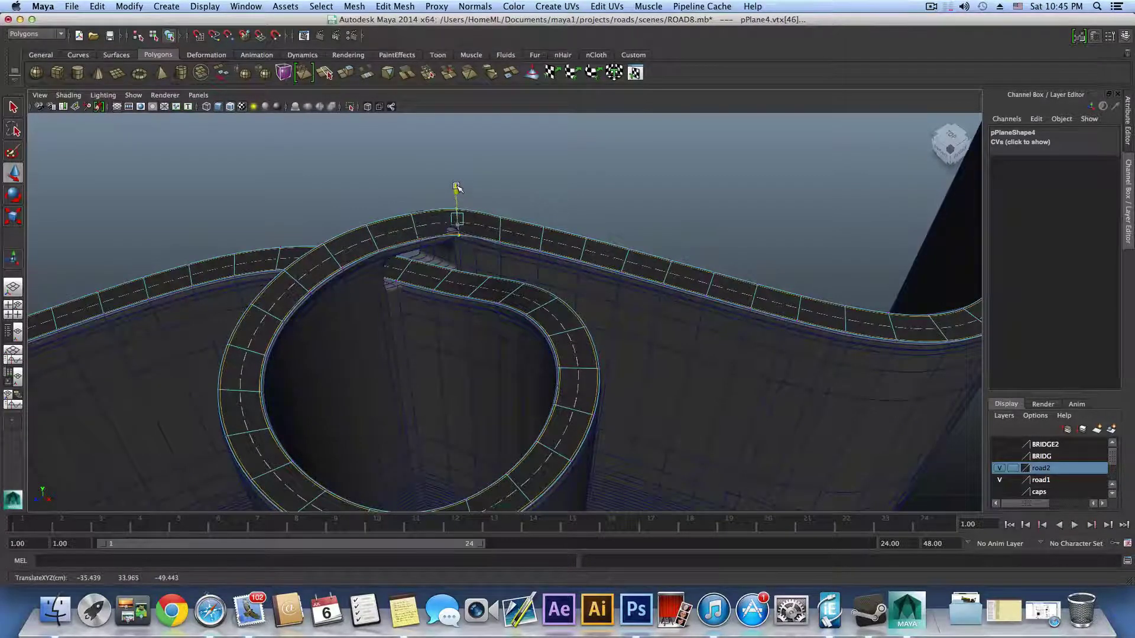
Lower the road's vertex pair at the loop crossing to about Y 33.95, closer to the wall top
{"action": "key", "text": "r"}
{"action": "key", "text": "e"}
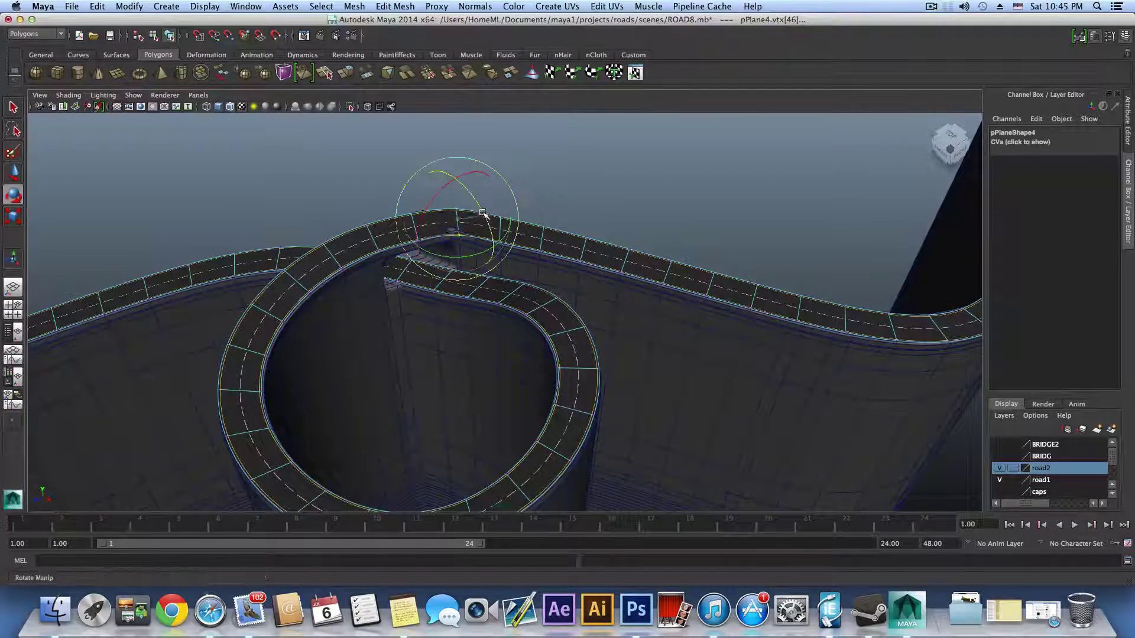
{"action": "left_click_drag", "start_coordinate": [465, 231], "coordinate": [616, 338], "text": "alt"}
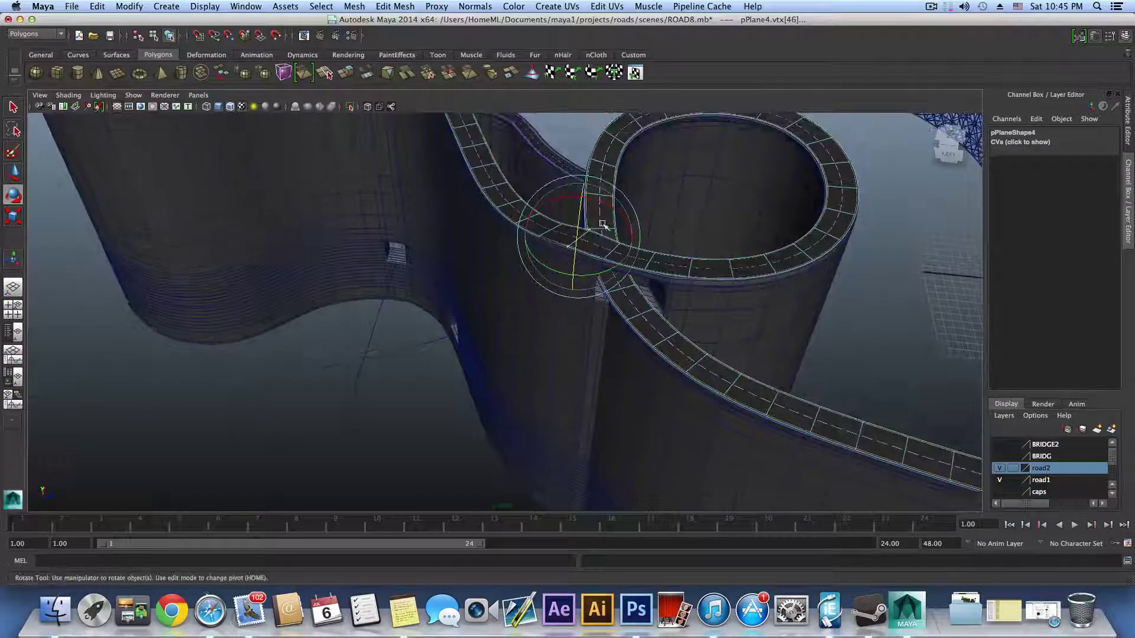
{"action": "key", "text": "f"}
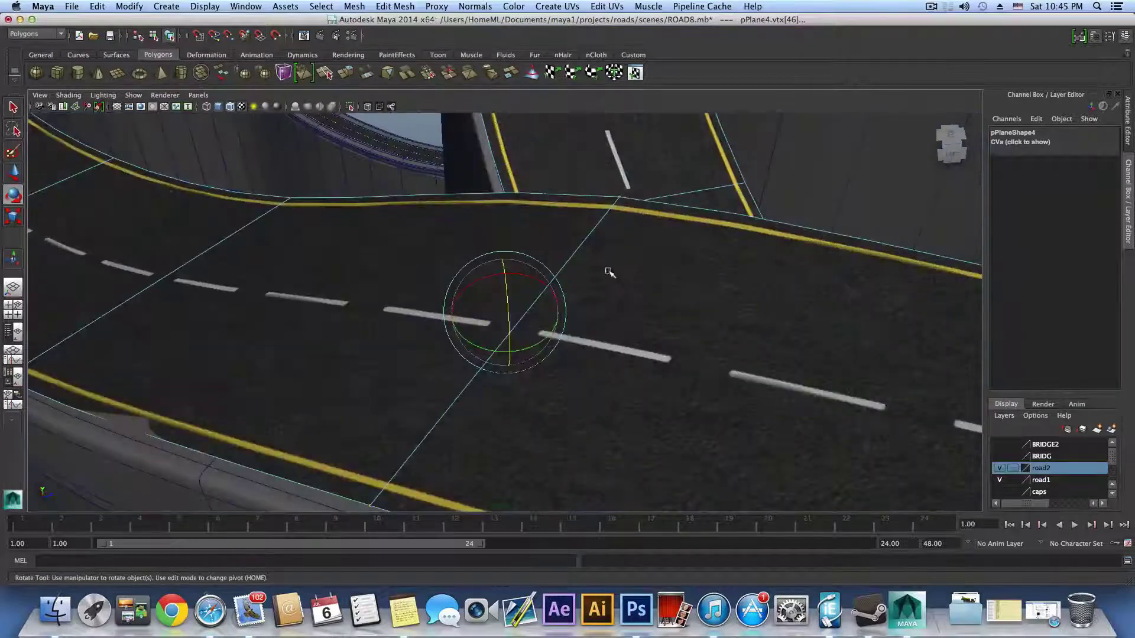
{"action": "left_click_drag", "start_coordinate": [604, 332], "coordinate": [615, 304], "text": "alt"}
{"action": "key", "text": "w"}
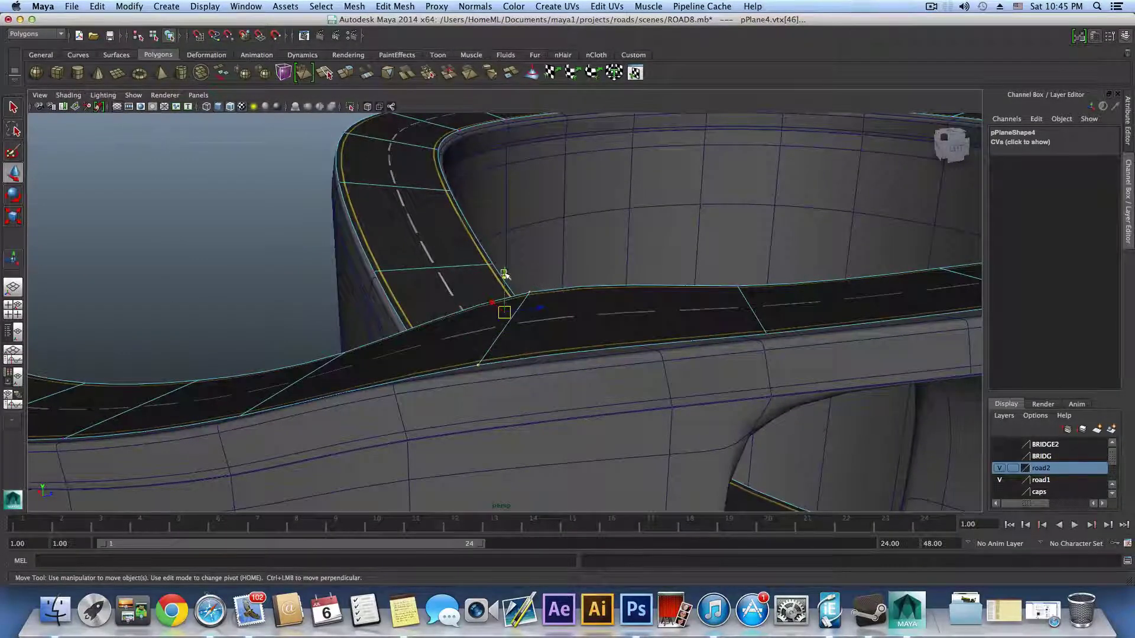
{"action": "left_click_drag", "start_coordinate": [504, 274], "coordinate": [501, 275]}
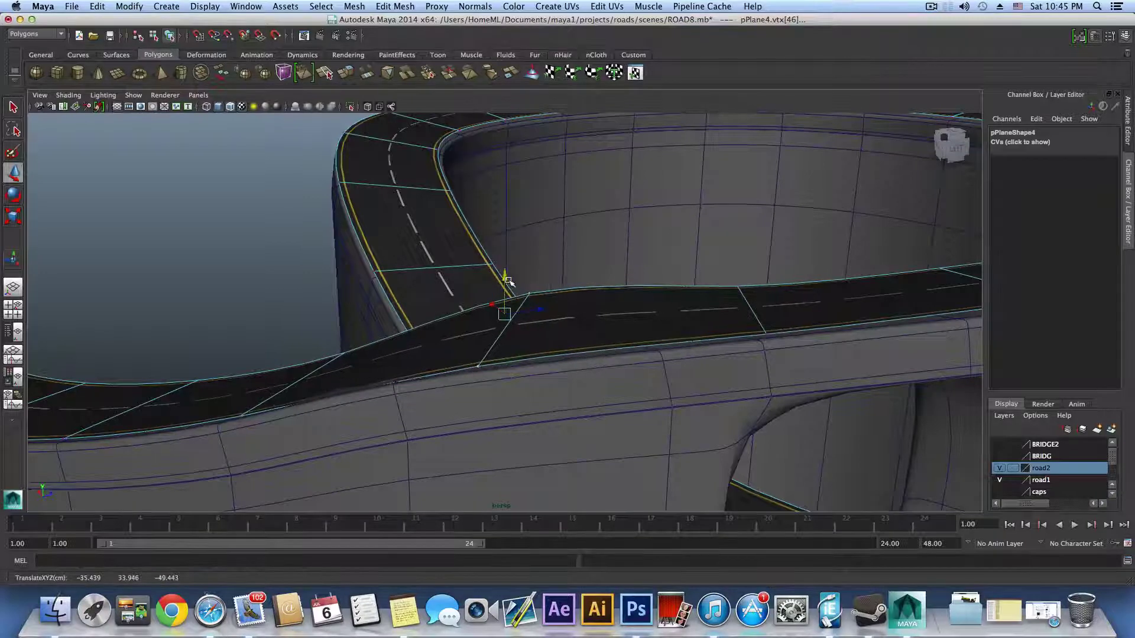
Reposition the loop-crossing vertex pair along the wall at about X -35.63, Y 33.96, Z -49.34
{"action": "key", "text": "r"}
{"action": "key", "text": "e"}
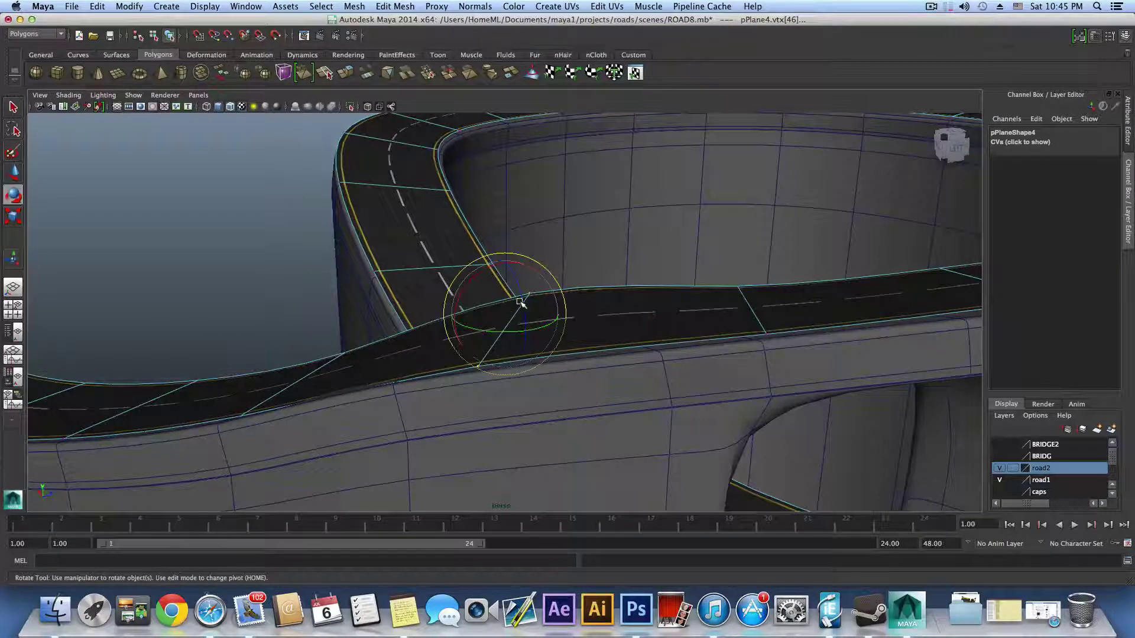
{"action": "left_click_drag", "start_coordinate": [520, 301], "coordinate": [521, 301]}
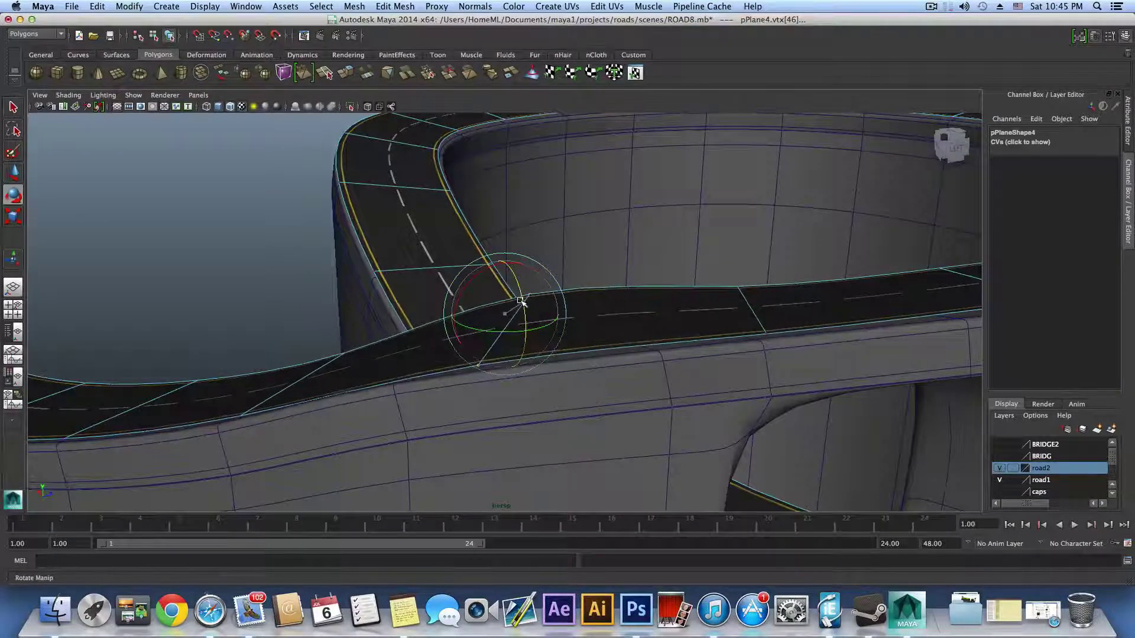
{"action": "key", "text": "w"}
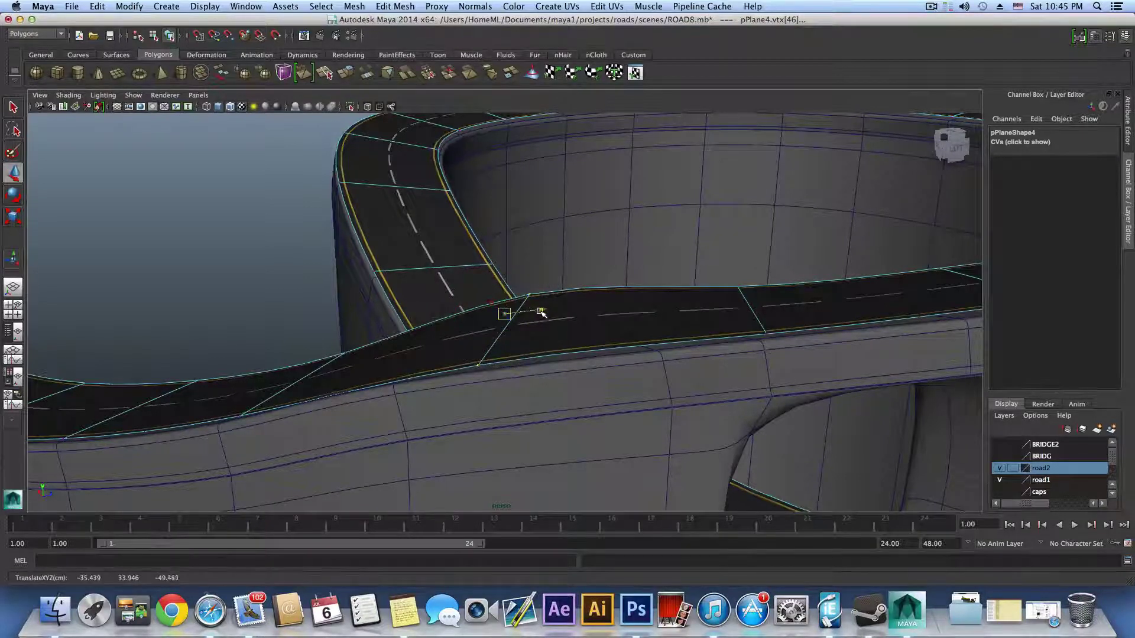
{"action": "left_click_drag", "start_coordinate": [524, 310], "coordinate": [499, 301], "text": "alt"}
{"action": "middle_click_drag", "start_coordinate": [500, 300], "coordinate": [506, 308]}
{"action": "left_click_drag", "start_coordinate": [523, 284], "coordinate": [521, 285]}
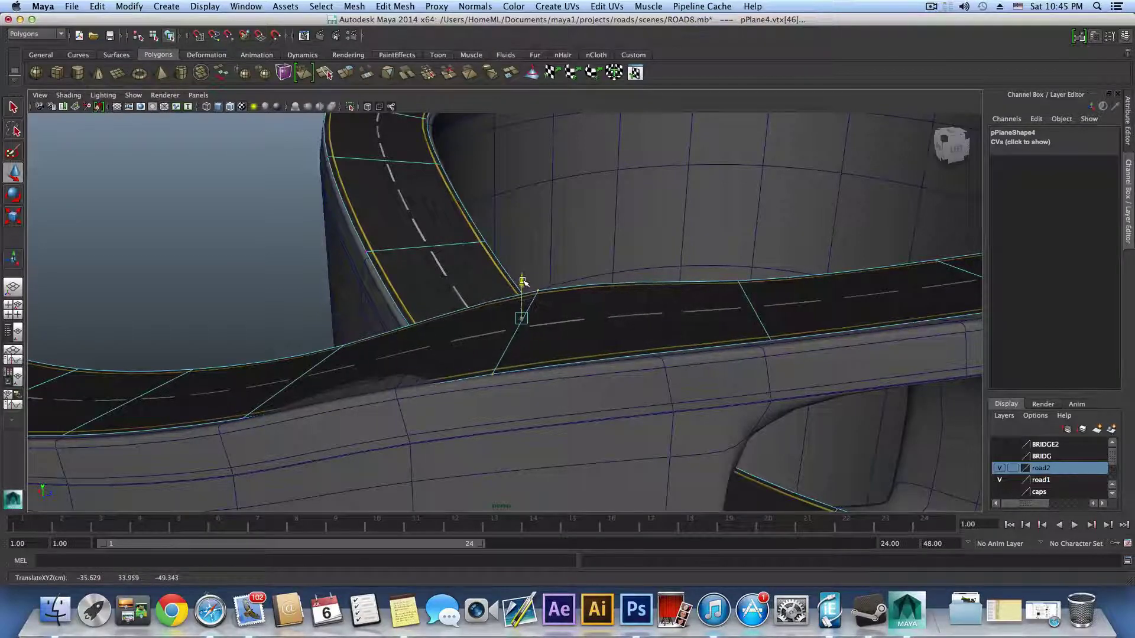
Select the neighbouring vertex pair just before the loop crossing and move it vertically to about Y 32.82
{"action": "left_click_drag", "start_coordinate": [450, 350], "coordinate": [540, 353], "text": "alt"}
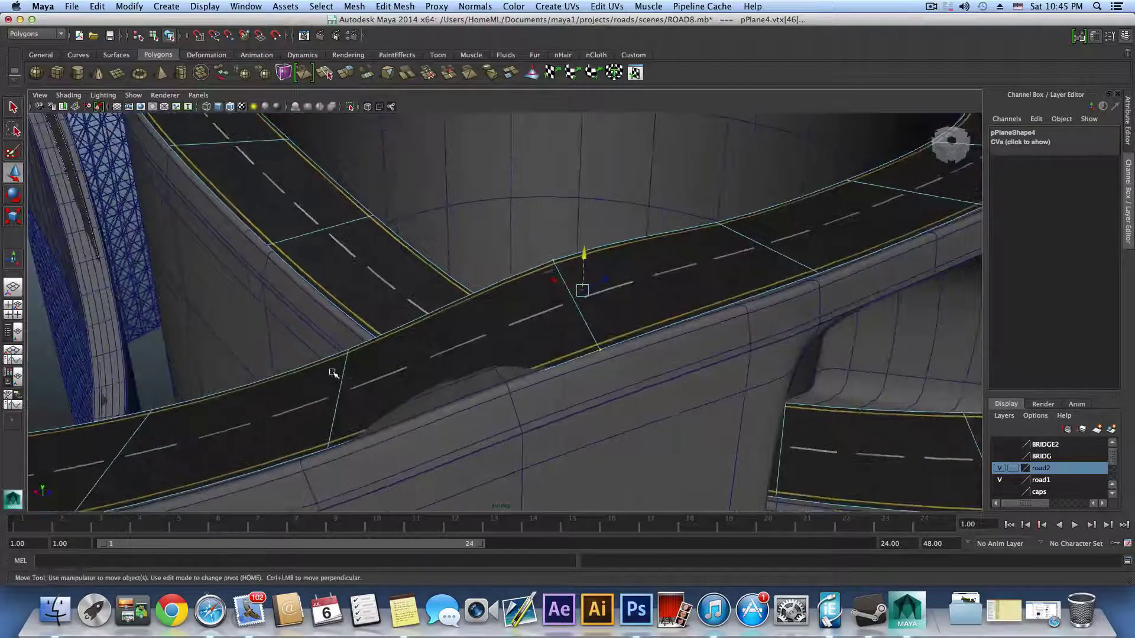
{"action": "middle_click_drag", "start_coordinate": [356, 370], "coordinate": [384, 338], "text": "alt"}
{"action": "right_click_drag", "start_coordinate": [383, 338], "coordinate": [478, 339], "text": "alt"}
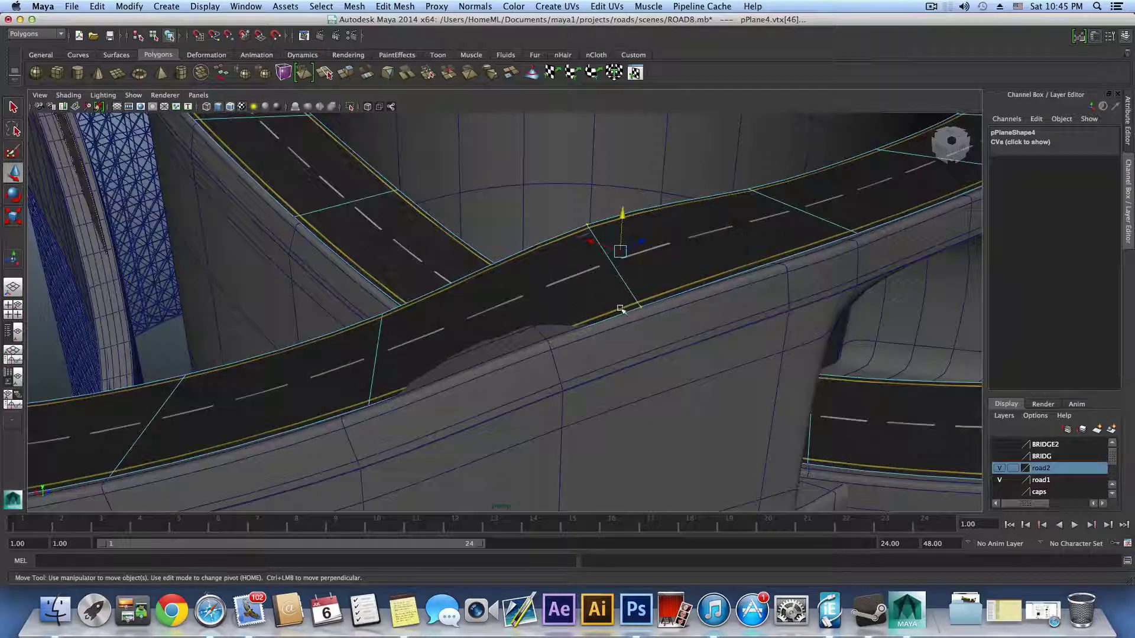
{"action": "left_click_drag", "start_coordinate": [402, 410], "coordinate": [389, 426]}
{"action": "left_click_drag", "start_coordinate": [366, 319], "coordinate": [364, 314]}
{"action": "key", "text": "e"}
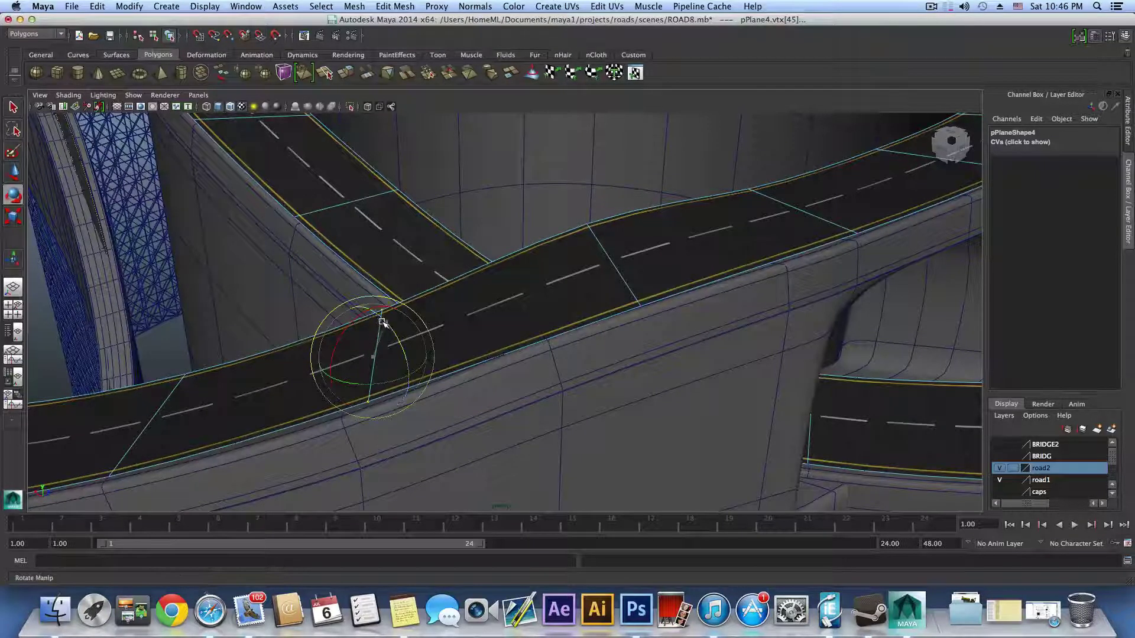
{"action": "key", "text": "w"}
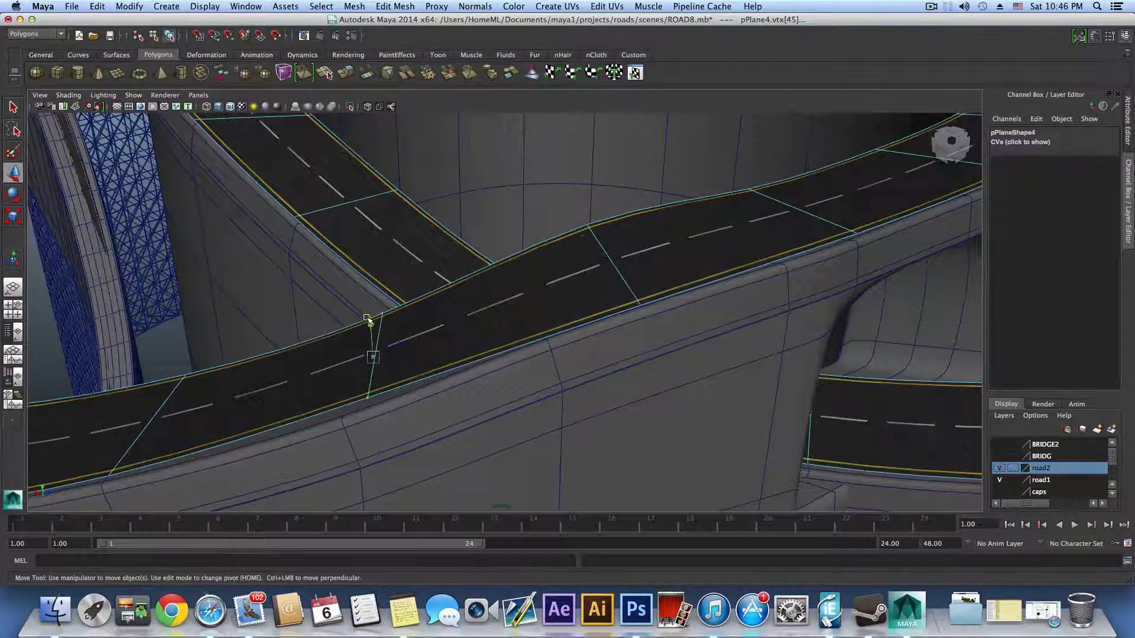
{"action": "left_click_drag", "start_coordinate": [368, 320], "coordinate": [373, 329]}
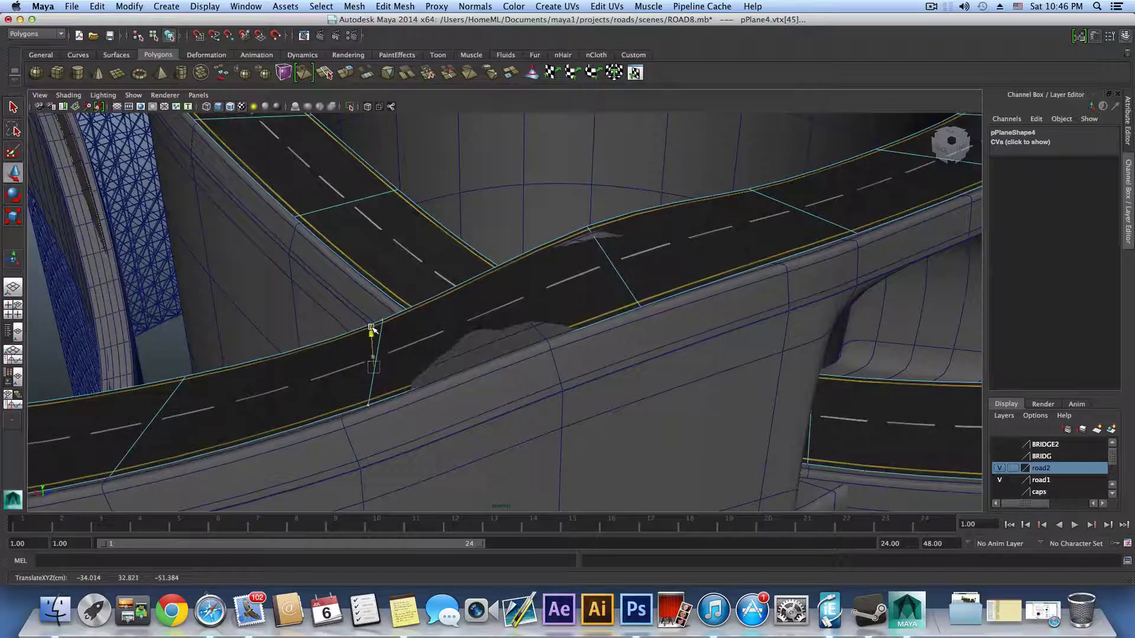
Reselect the vertex pair at the loop crossing and raise it slightly so the road clears the wall
{"action": "left_click_drag", "start_coordinate": [556, 192], "coordinate": [623, 300]}
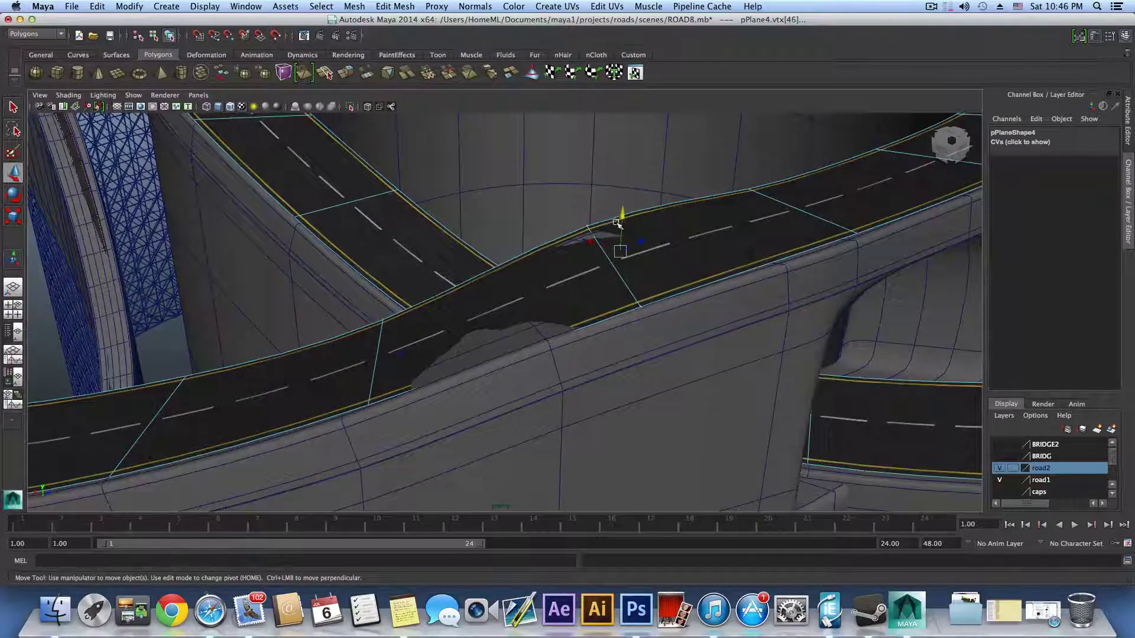
{"action": "left_click_drag", "start_coordinate": [623, 211], "coordinate": [624, 214]}
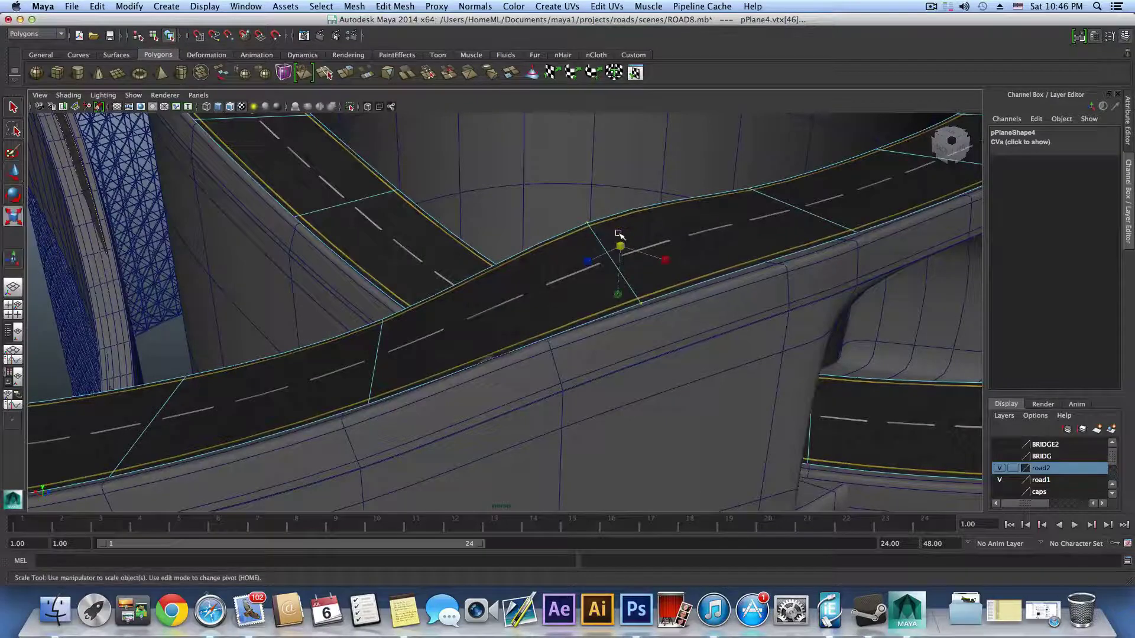
{"action": "key", "text": "e"}
{"action": "left_click_drag", "start_coordinate": [650, 221], "coordinate": [644, 308], "text": "alt"}
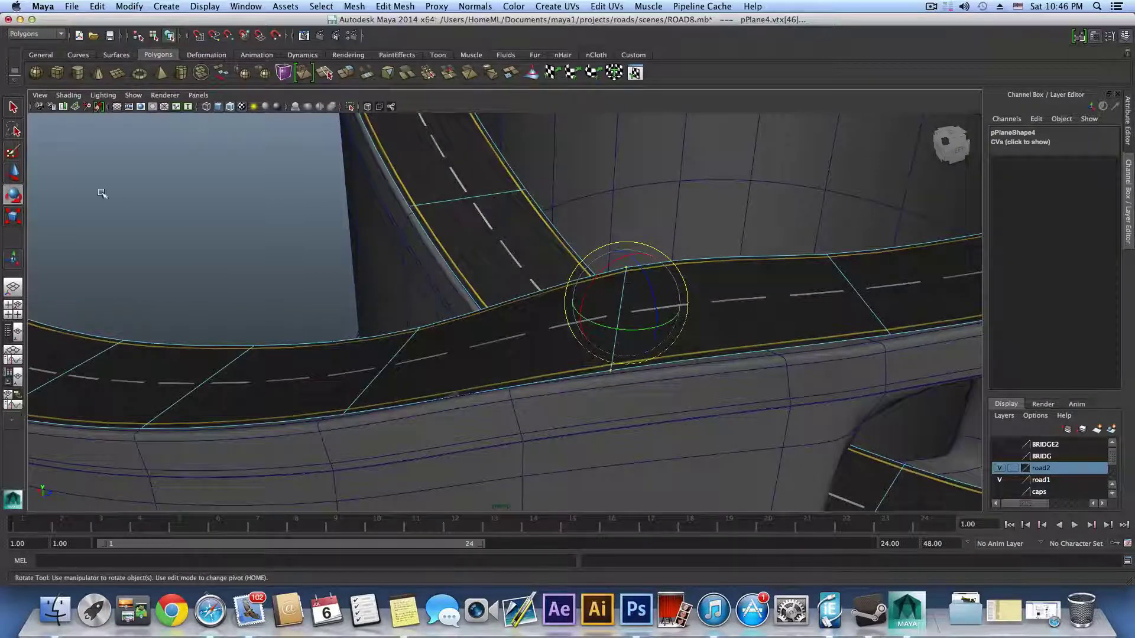
Try the Rotate tool's modes and pivots on the crossing vertex pair, ending with Local mode and the Default pivot
{"action": "double_click", "coordinate": [13, 195]}
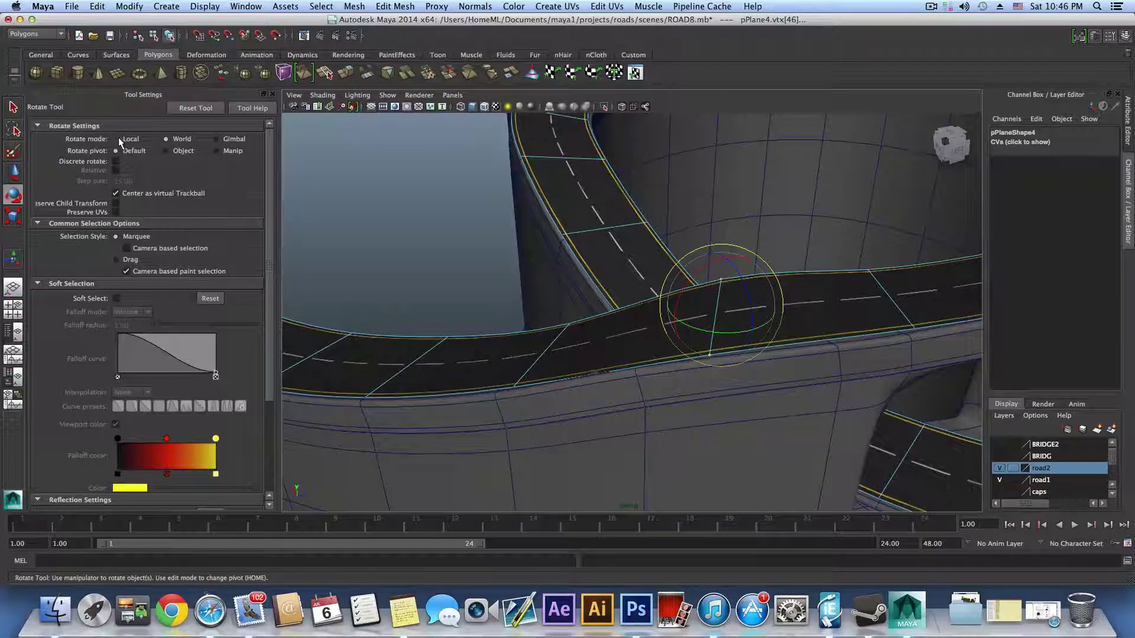
{"action": "left_click", "coordinate": [167, 150]}
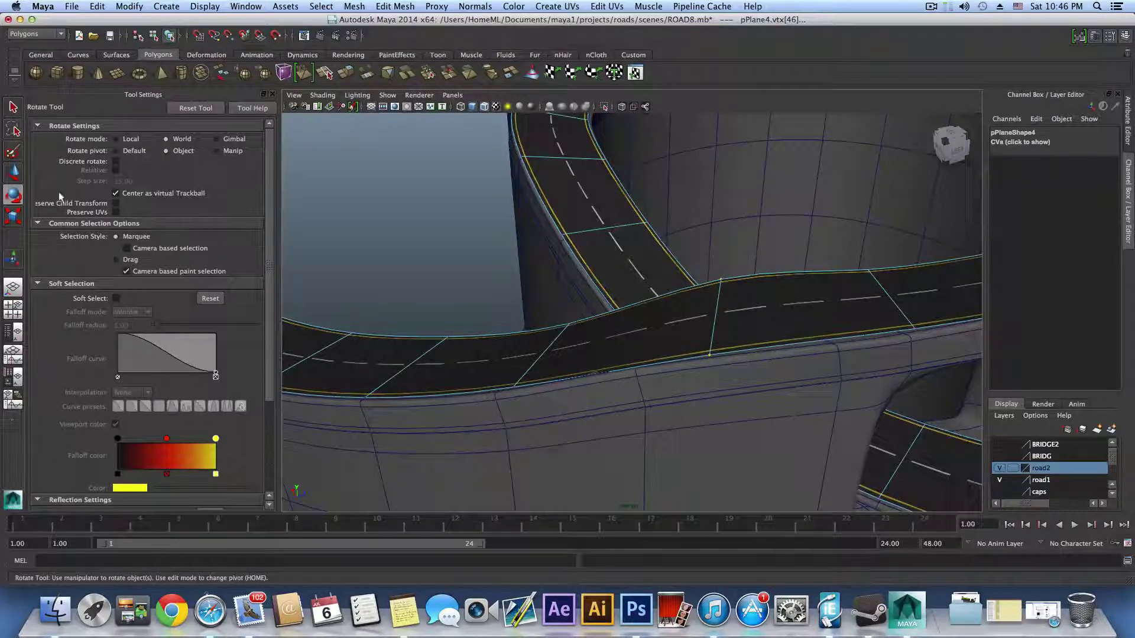
{"action": "left_click", "coordinate": [721, 278]}
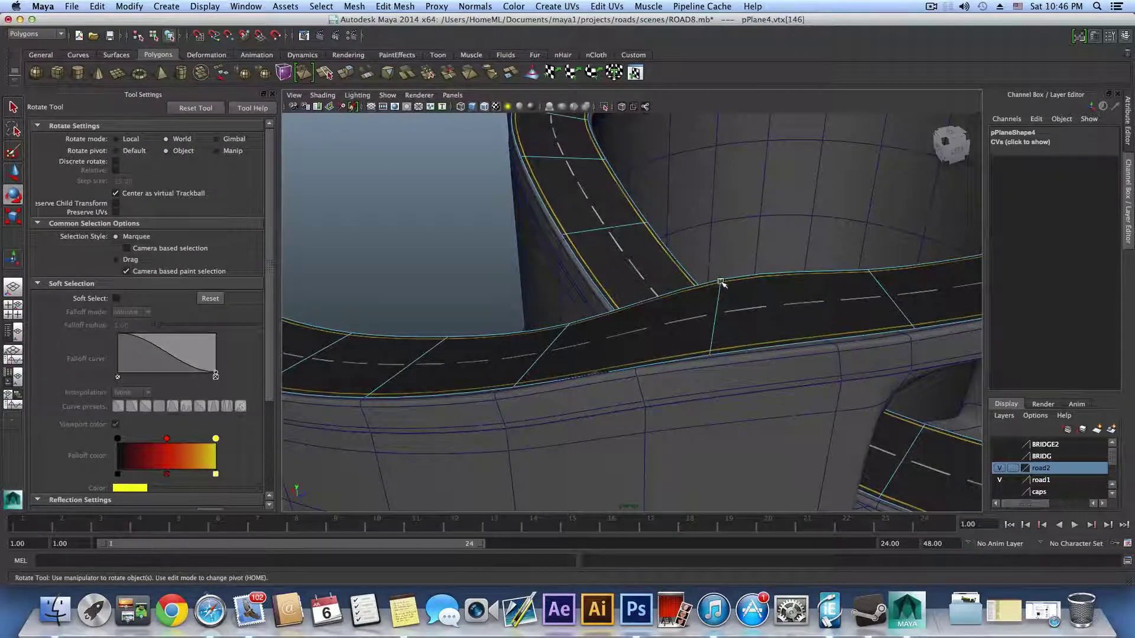
{"action": "left_click", "coordinate": [709, 355], "text": "shift"}
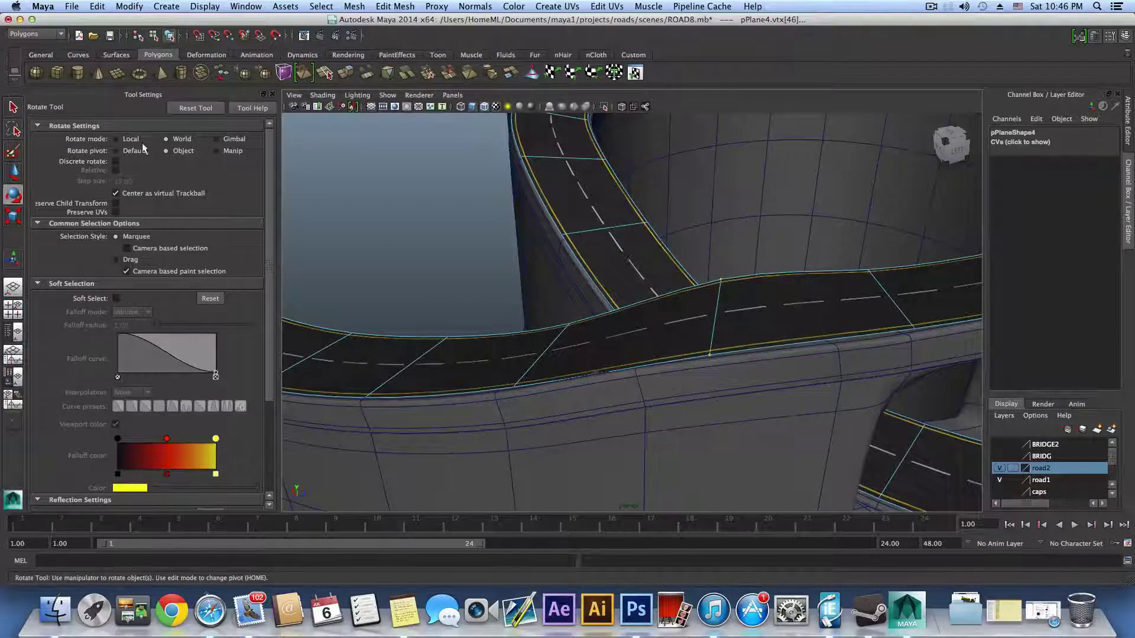
{"action": "left_click", "coordinate": [117, 151]}
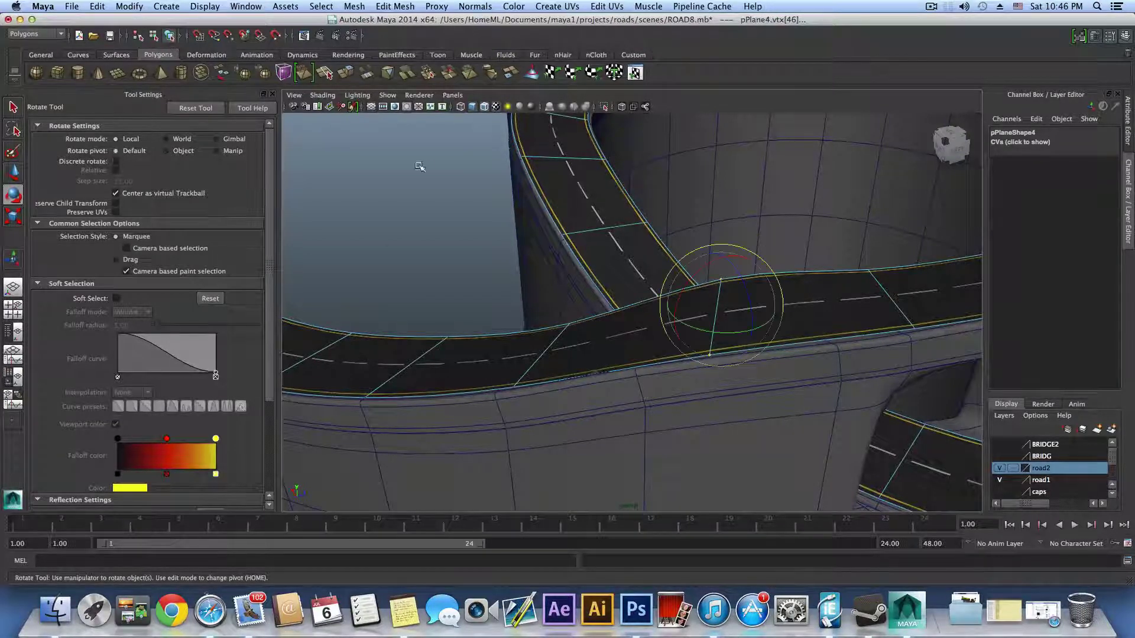
{"action": "left_click", "coordinate": [217, 139]}
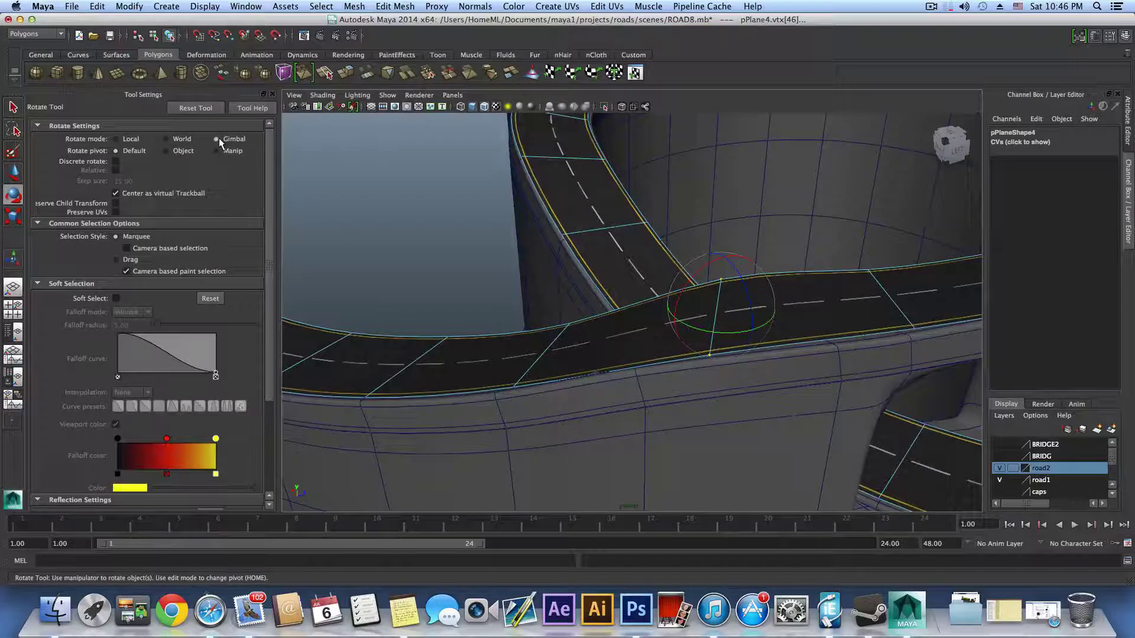
{"action": "left_click", "coordinate": [217, 151]}
{"action": "left_click", "coordinate": [171, 150]}
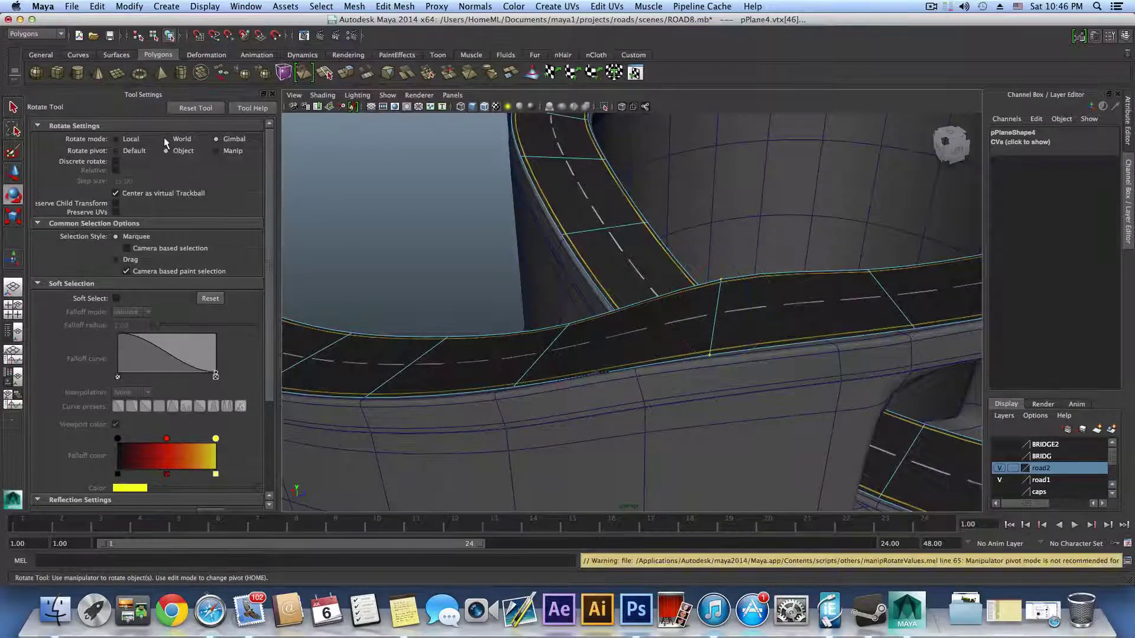
{"action": "left_click", "coordinate": [166, 138]}
{"action": "left_click", "coordinate": [116, 152]}
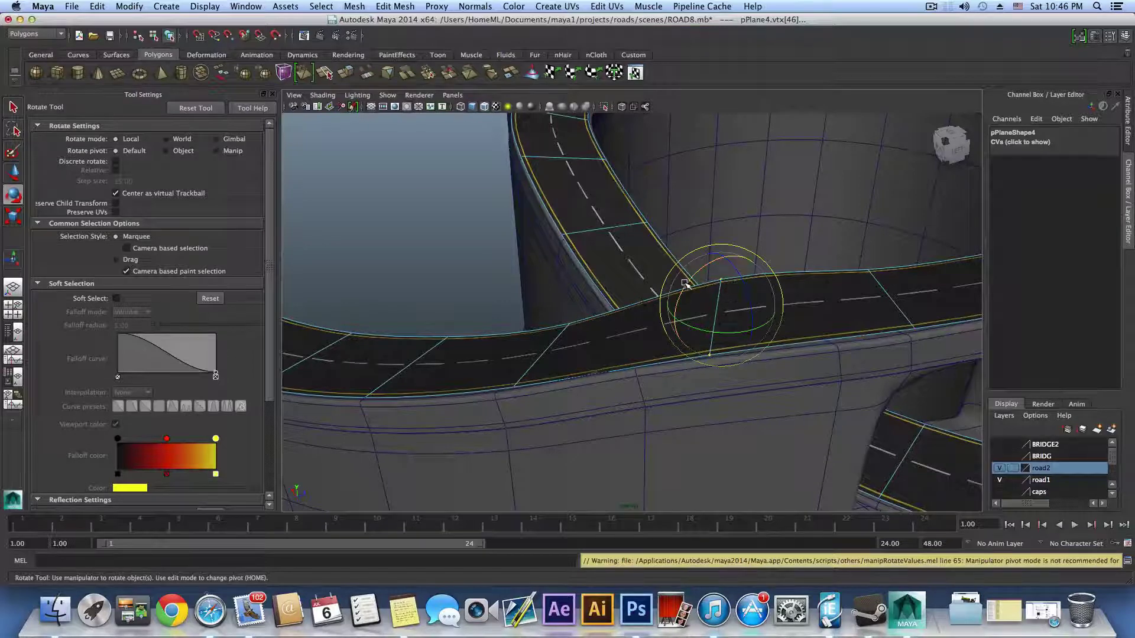
Rotate the vertex pair at the loop crossing to tilt the road section to the wall's slope
{"action": "left_click_drag", "start_coordinate": [683, 284], "coordinate": [690, 283]}
{"action": "middle_click_drag", "start_coordinate": [881, 376], "coordinate": [829, 360], "text": "alt"}
{"action": "left_click_drag", "start_coordinate": [689, 312], "coordinate": [716, 302]}
{"action": "left_click_drag", "start_coordinate": [815, 347], "coordinate": [784, 371], "text": "alt"}
{"action": "key", "text": "w"}
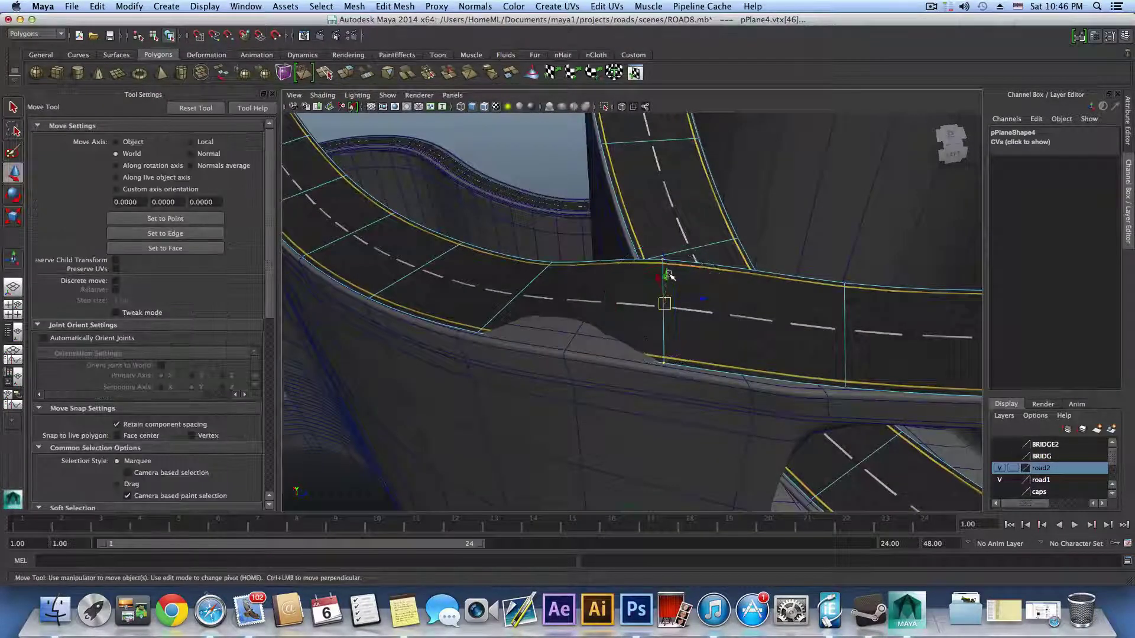
Select the whole textured road as an object and raise it above the wall to about Y 44.79
{"action": "left_click", "coordinate": [762, 387]}
{"action": "left_click", "coordinate": [674, 300]}
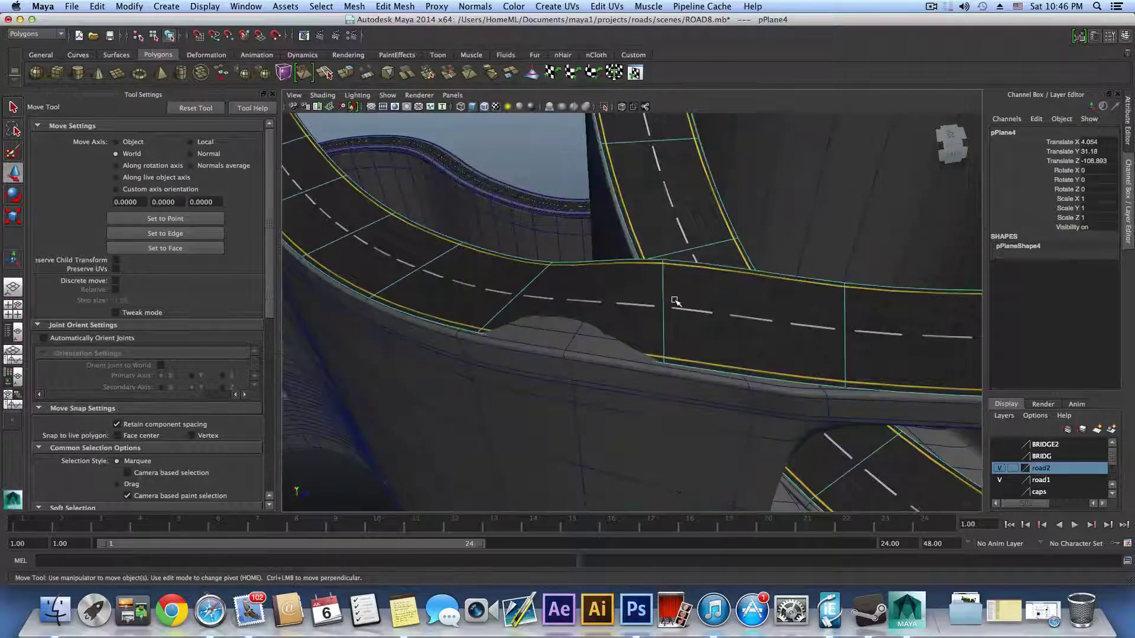
{"action": "scroll", "coordinate": [701, 316], "scroll_direction": "down", "scroll_amount": 3}
{"action": "scroll", "coordinate": [663, 367], "scroll_direction": "down", "scroll_amount": 2}
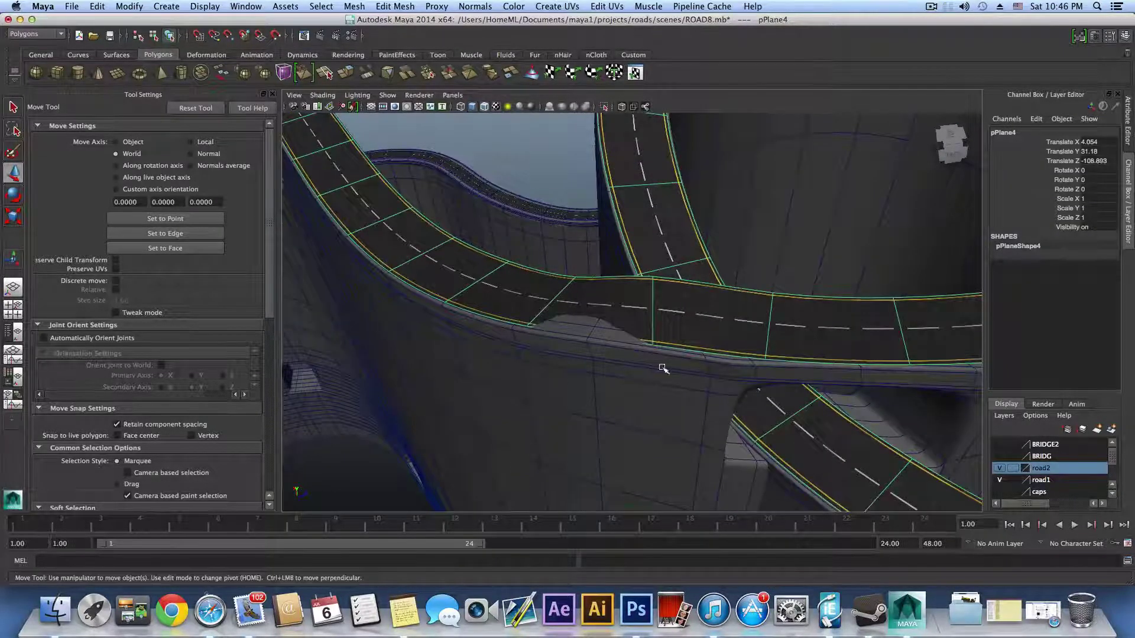
{"action": "left_click_drag", "start_coordinate": [664, 367], "coordinate": [685, 300], "text": "alt"}
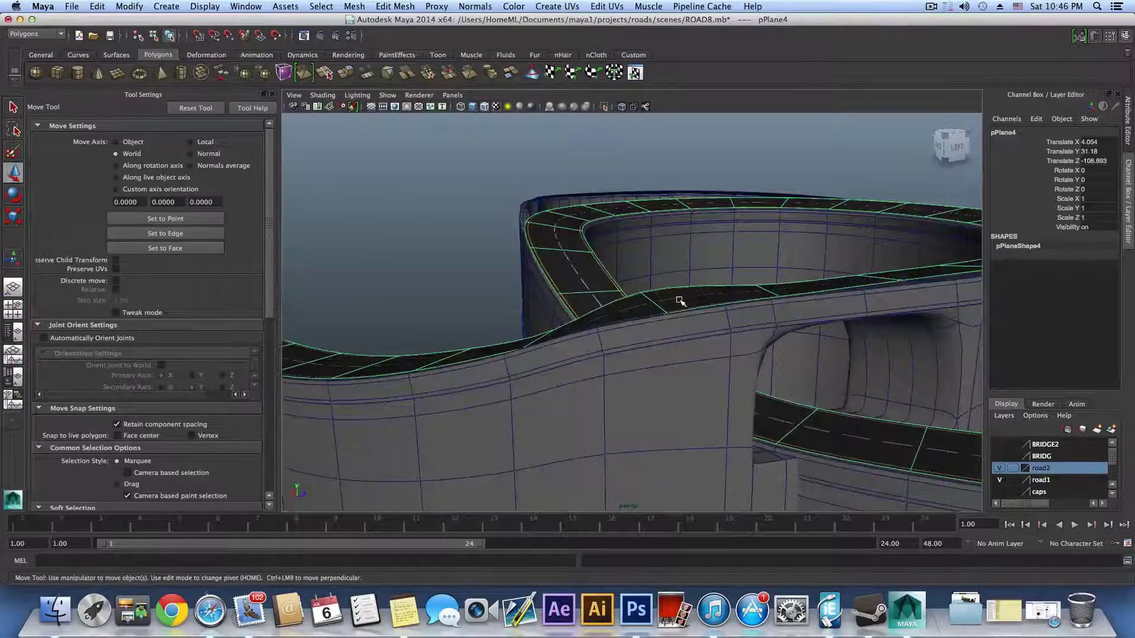
{"action": "scroll", "coordinate": [680, 302], "scroll_direction": "down", "scroll_amount": 6}
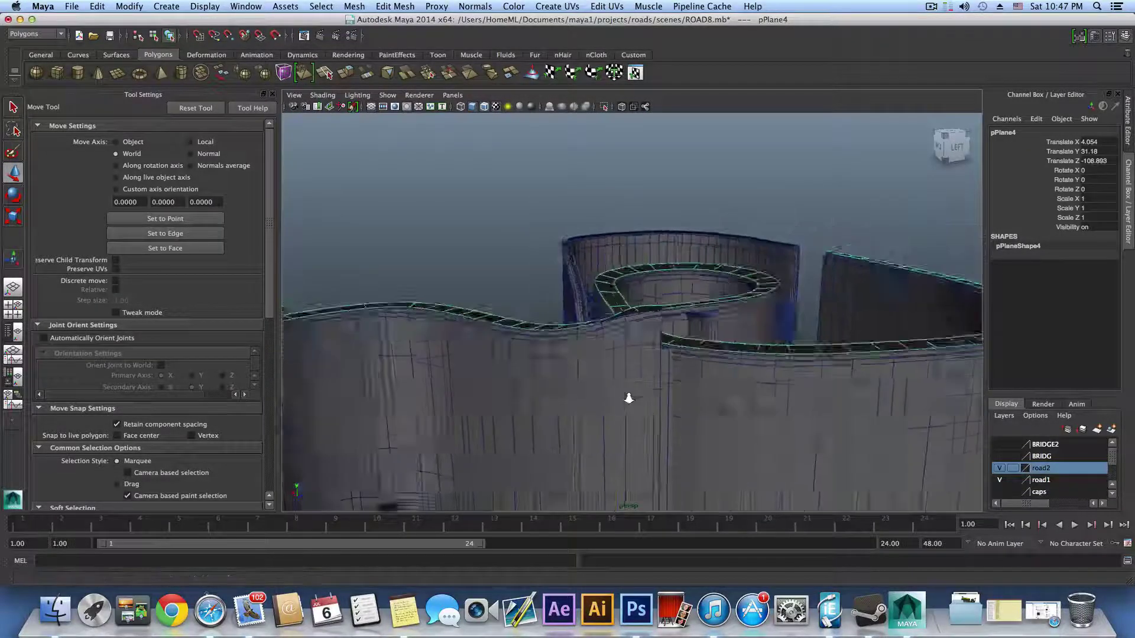
{"action": "left_click_drag", "start_coordinate": [438, 273], "coordinate": [430, 234]}
Examine the mesh on the wall's top surface around the loop crossing and along the adjoining bend
{"action": "scroll", "coordinate": [716, 444], "scroll_direction": "up", "scroll_amount": 6}
{"action": "scroll", "coordinate": [720, 464], "scroll_direction": "up", "scroll_amount": 8}
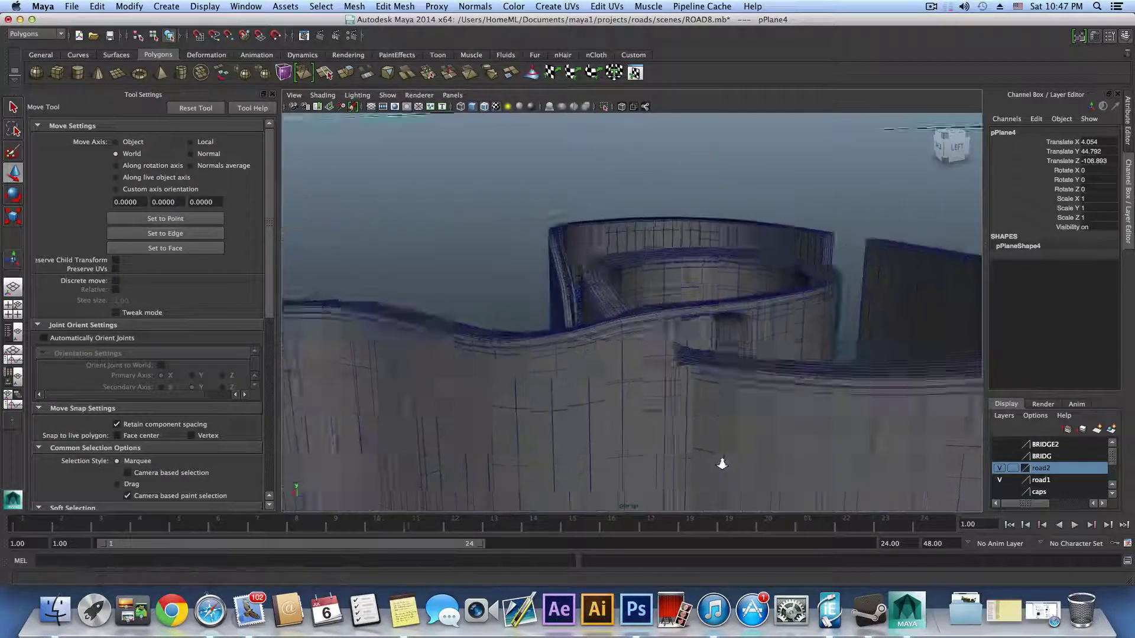
{"action": "left_click_drag", "start_coordinate": [714, 445], "coordinate": [656, 286], "text": "alt"}
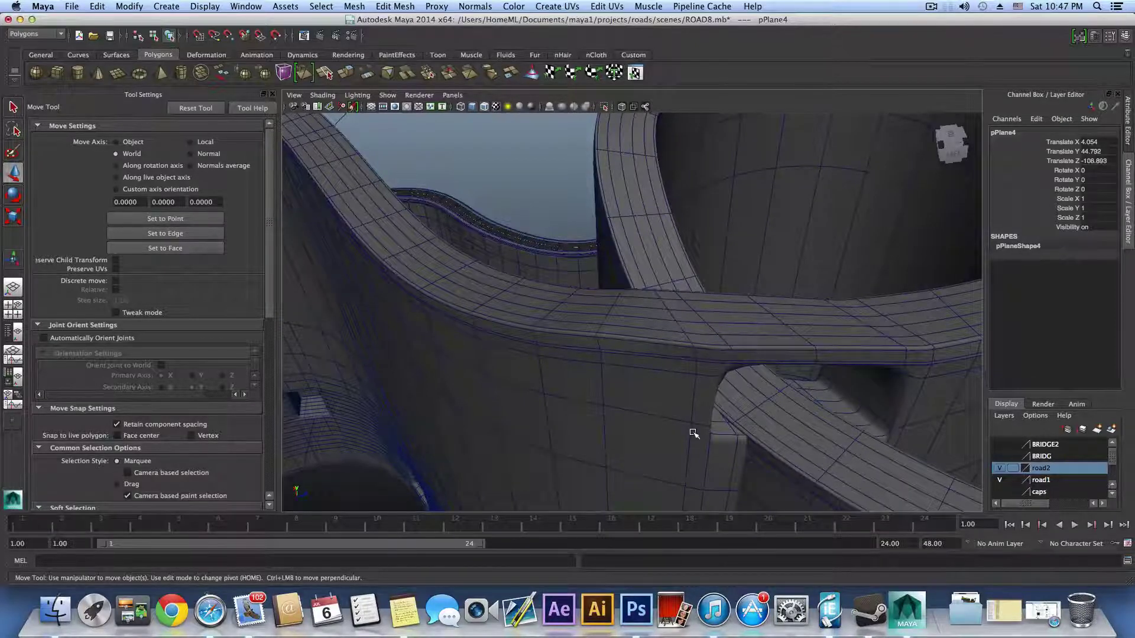
{"action": "left_click_drag", "start_coordinate": [666, 398], "coordinate": [739, 364], "text": "alt"}
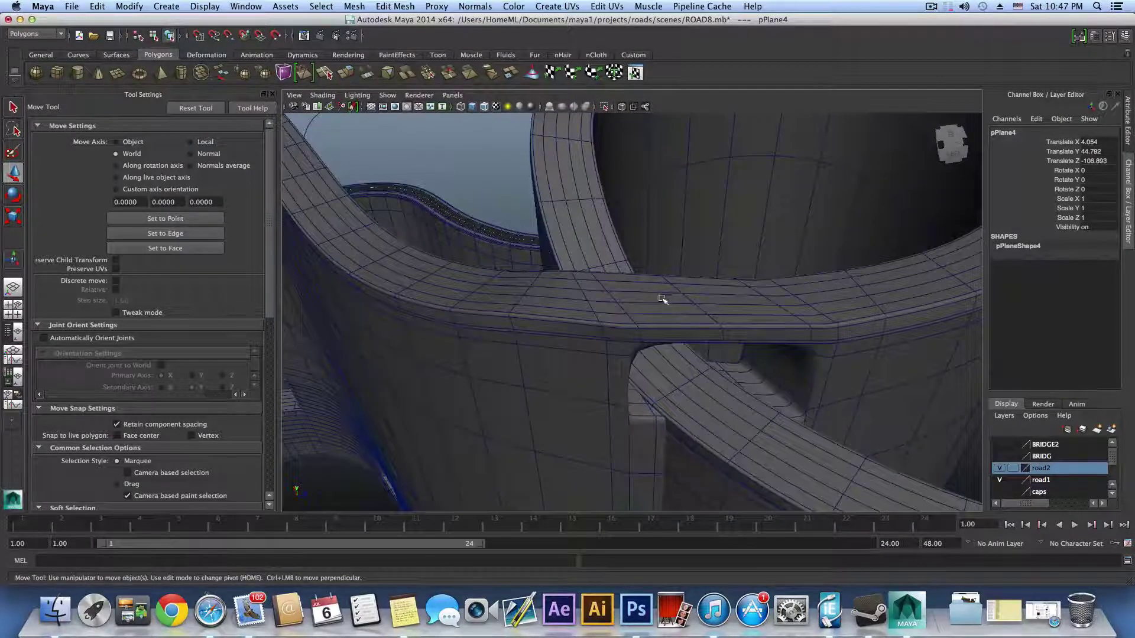
{"action": "left_click_drag", "start_coordinate": [687, 312], "coordinate": [622, 304], "text": "alt"}
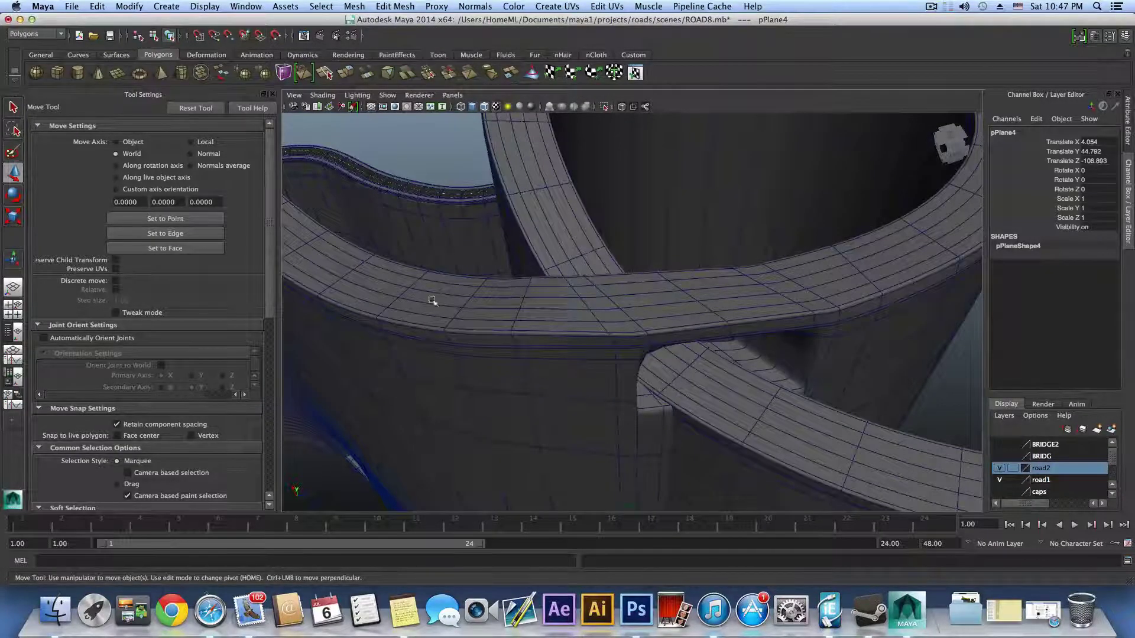
{"action": "middle_click_drag", "start_coordinate": [411, 287], "coordinate": [657, 381], "text": "alt"}
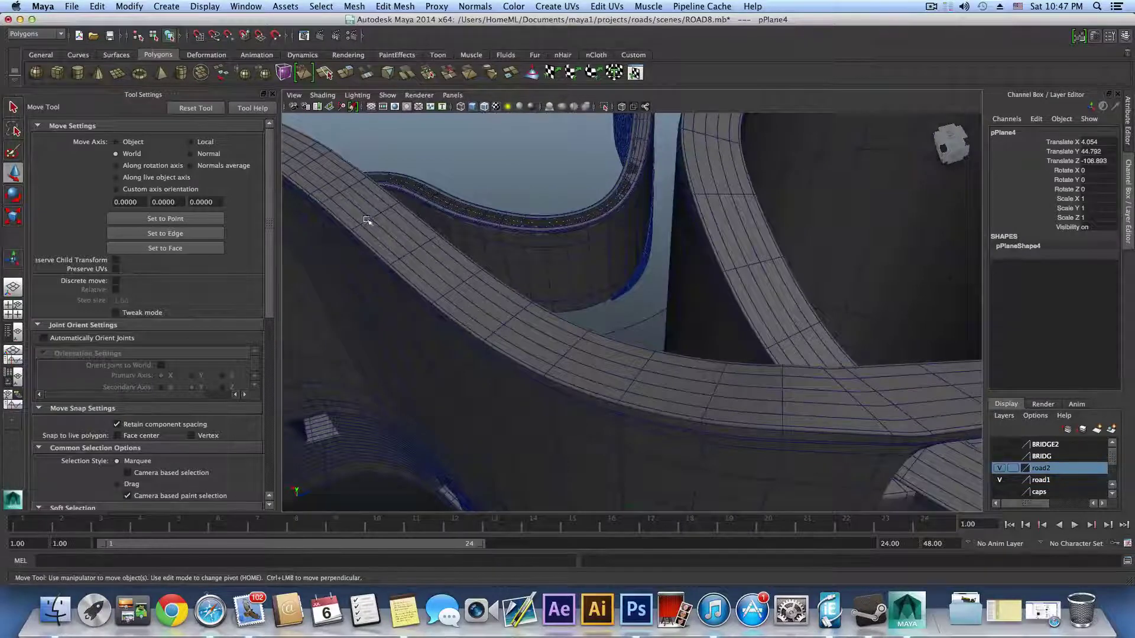
Lower the whole textured road back onto the wall's top surface, to about Y 31.12
{"action": "middle_click_drag", "start_coordinate": [857, 388], "coordinate": [584, 341], "text": "alt"}
{"action": "right_click_drag", "start_coordinate": [659, 437], "coordinate": [666, 190], "text": "alt"}
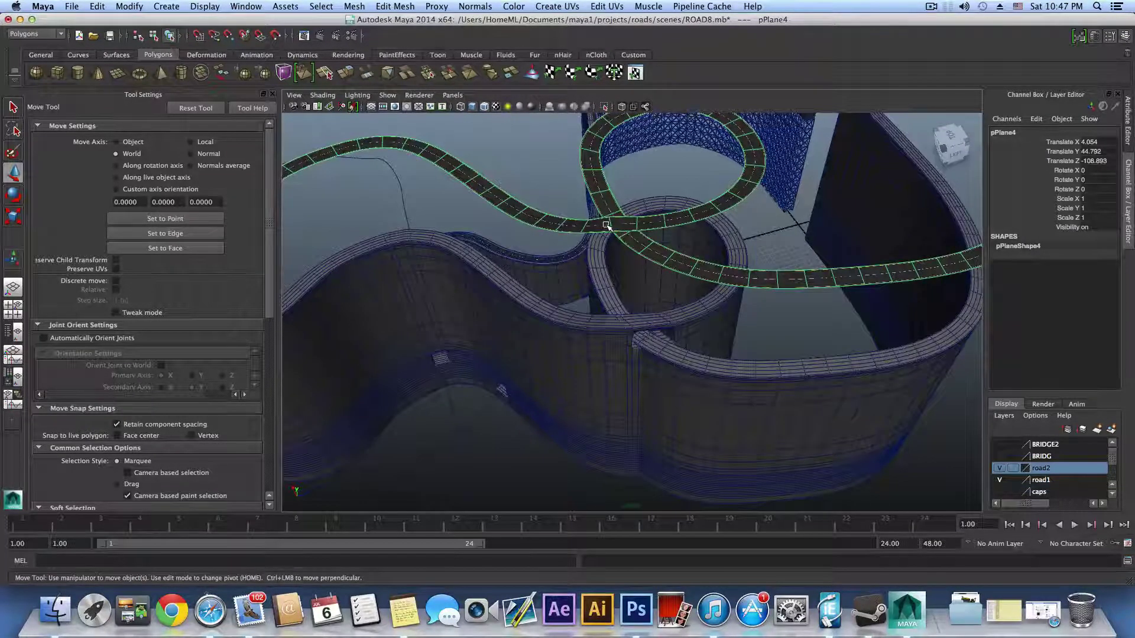
{"action": "right_click_drag", "start_coordinate": [611, 224], "coordinate": [606, 225]}
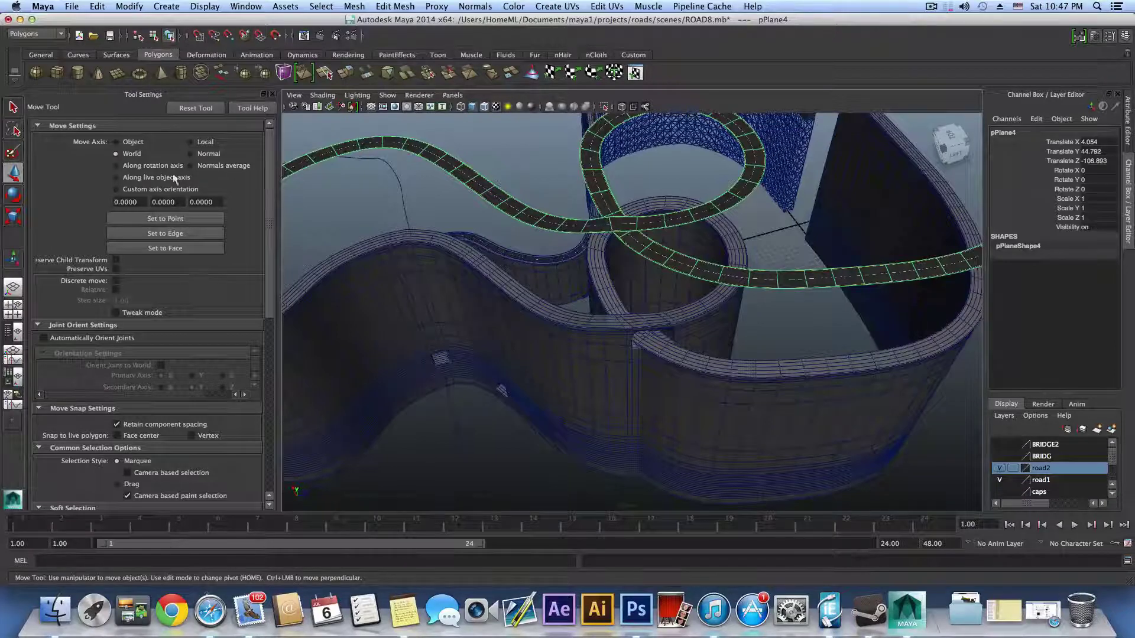
{"action": "right_click_drag", "start_coordinate": [620, 242], "coordinate": [451, 245], "text": "alt"}
{"action": "left_click", "coordinate": [459, 249]}
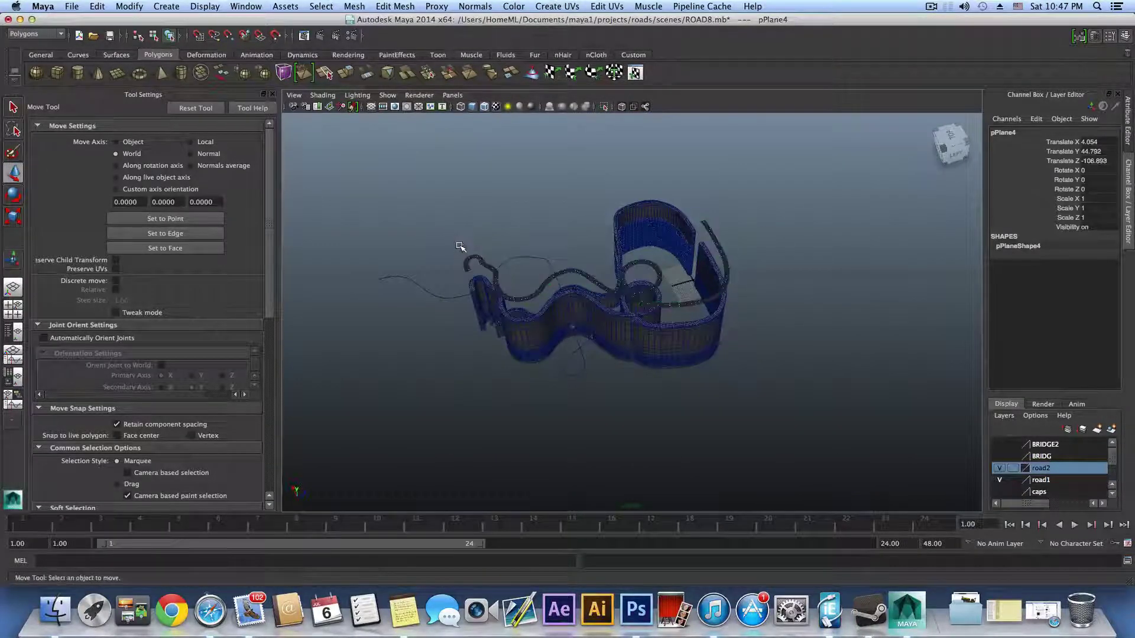
{"action": "left_click", "coordinate": [469, 258]}
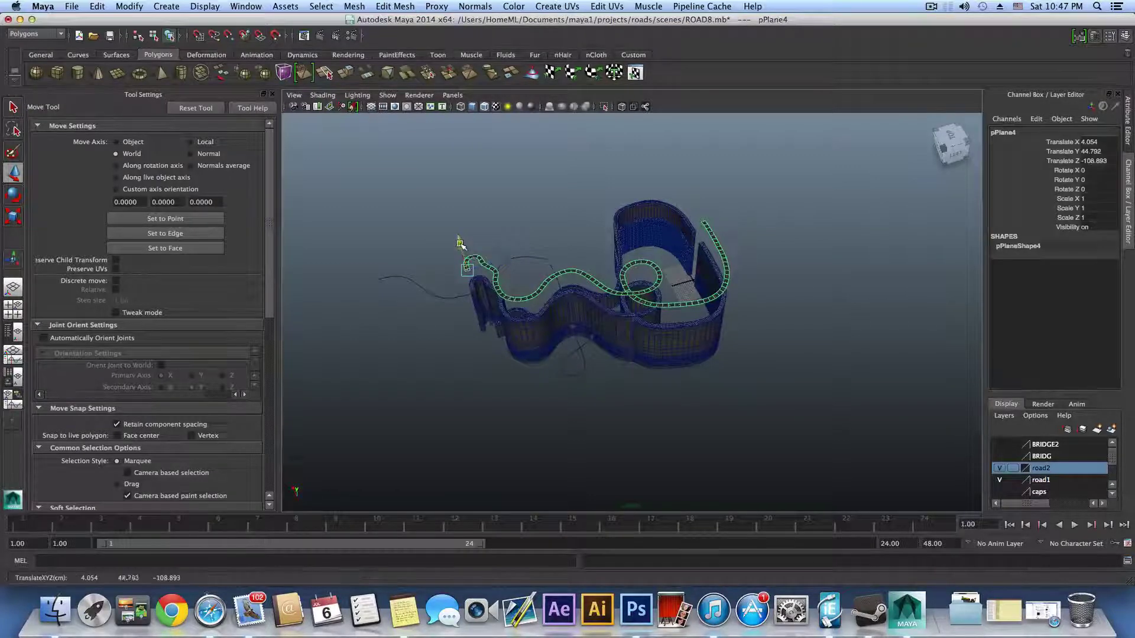
{"action": "left_click_drag", "start_coordinate": [463, 246], "coordinate": [469, 261]}
{"action": "key", "text": "f"}
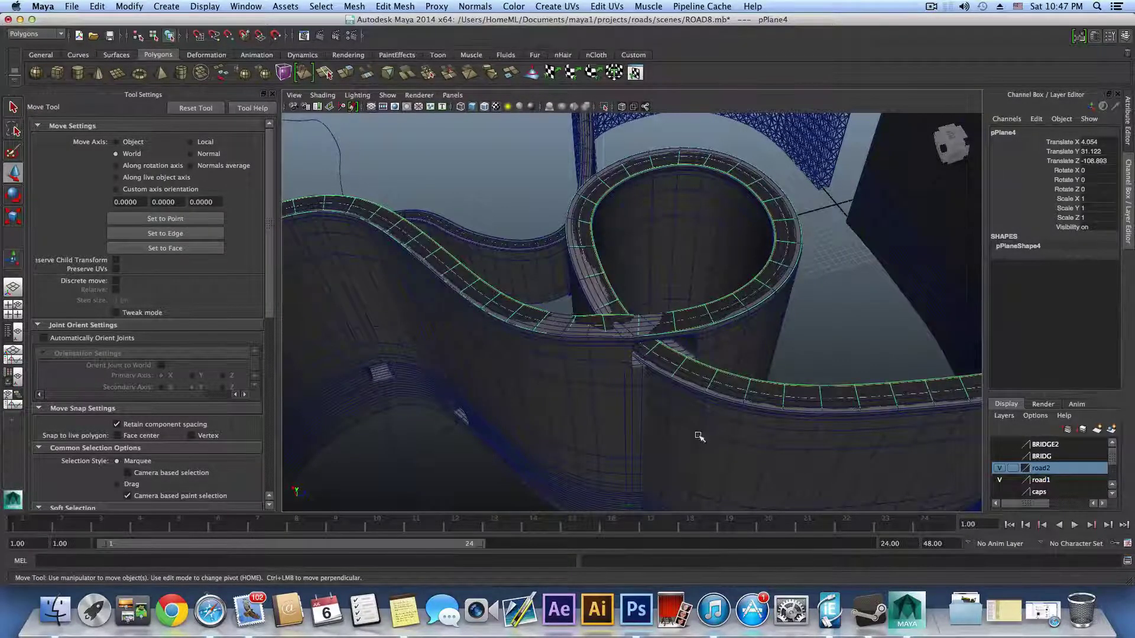
Select the supporting wall under the road and nudge its height to about Y 30.88
{"action": "scroll", "coordinate": [704, 434], "scroll_direction": "down", "scroll_amount": 3}
{"action": "left_click", "coordinate": [705, 415]}
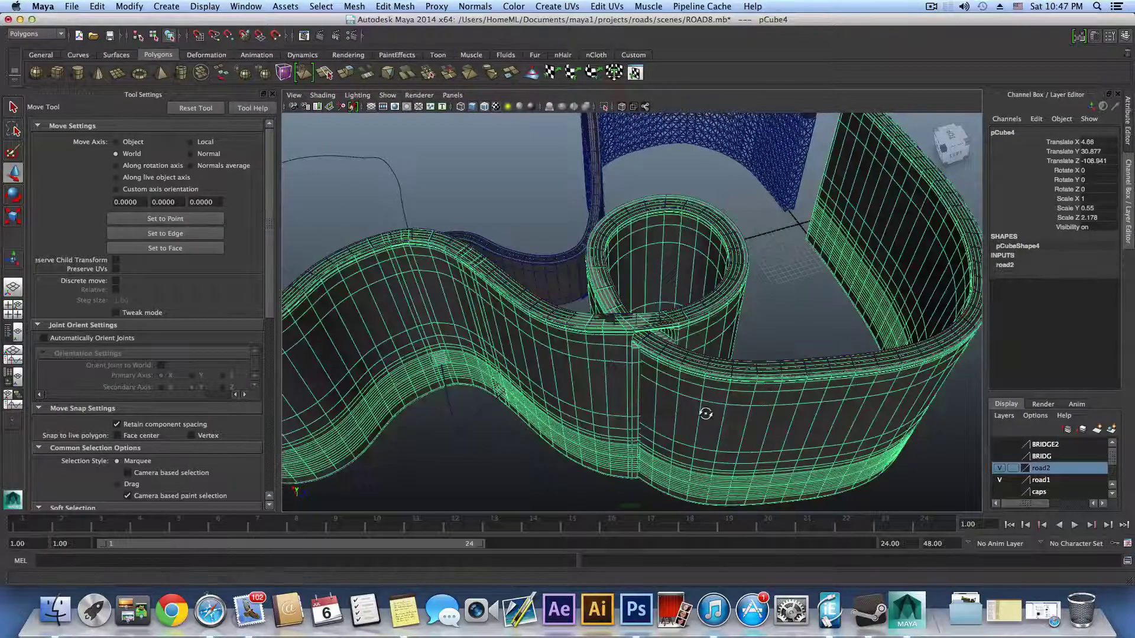
{"action": "left_click_drag", "start_coordinate": [706, 415], "coordinate": [613, 347], "text": "alt"}
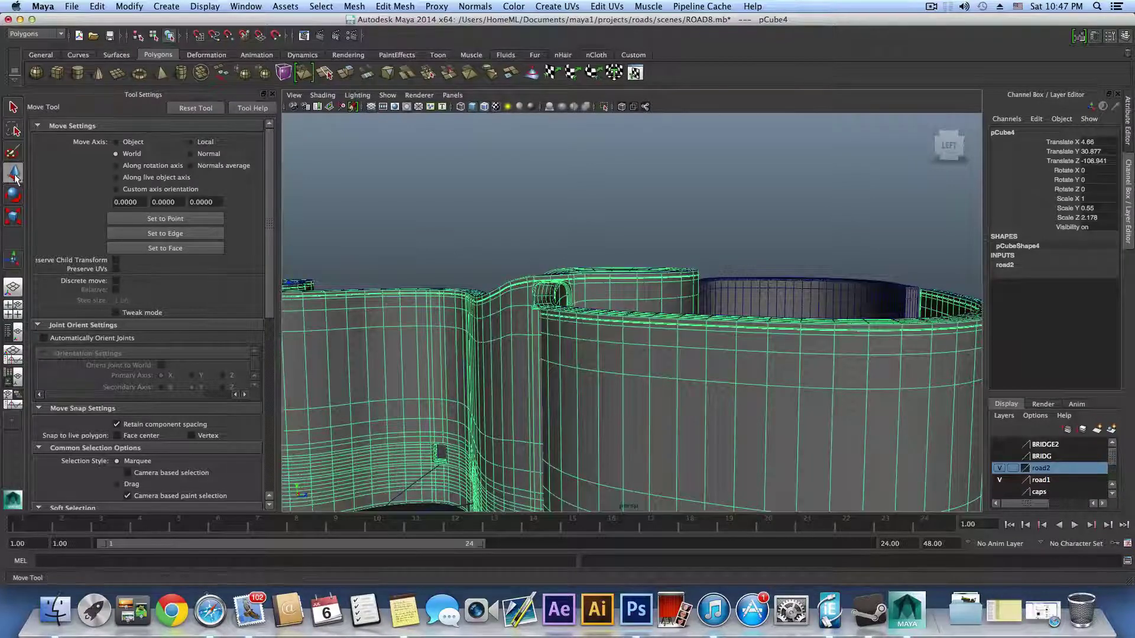
{"action": "left_click_drag", "start_coordinate": [375, 284], "coordinate": [341, 251], "text": "alt"}
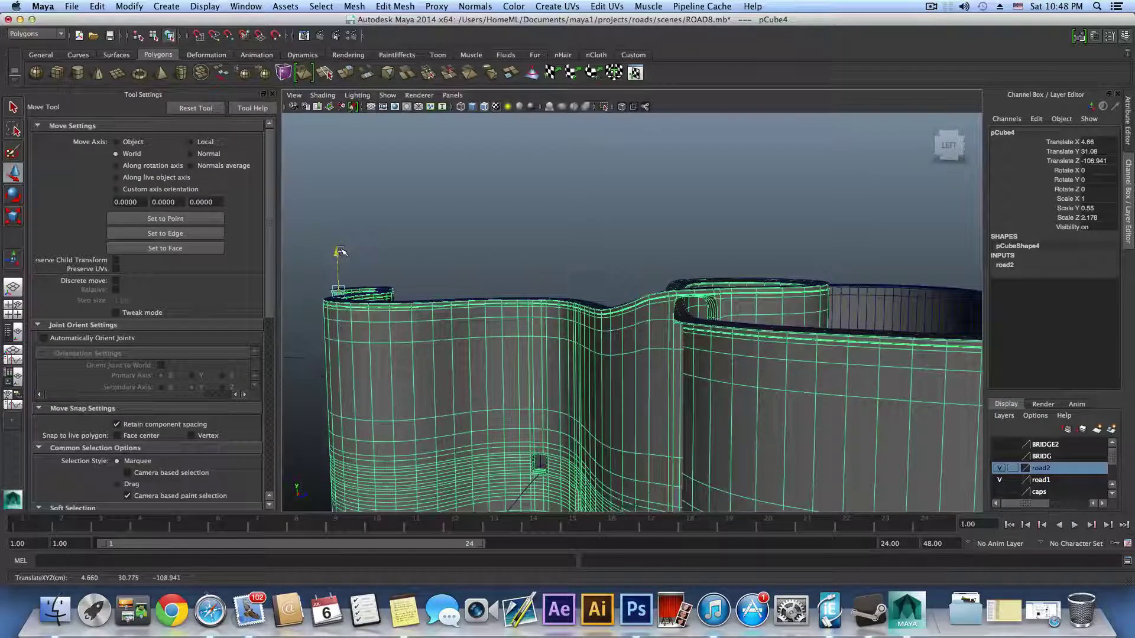
{"action": "left_click_drag", "start_coordinate": [341, 252], "coordinate": [342, 250]}
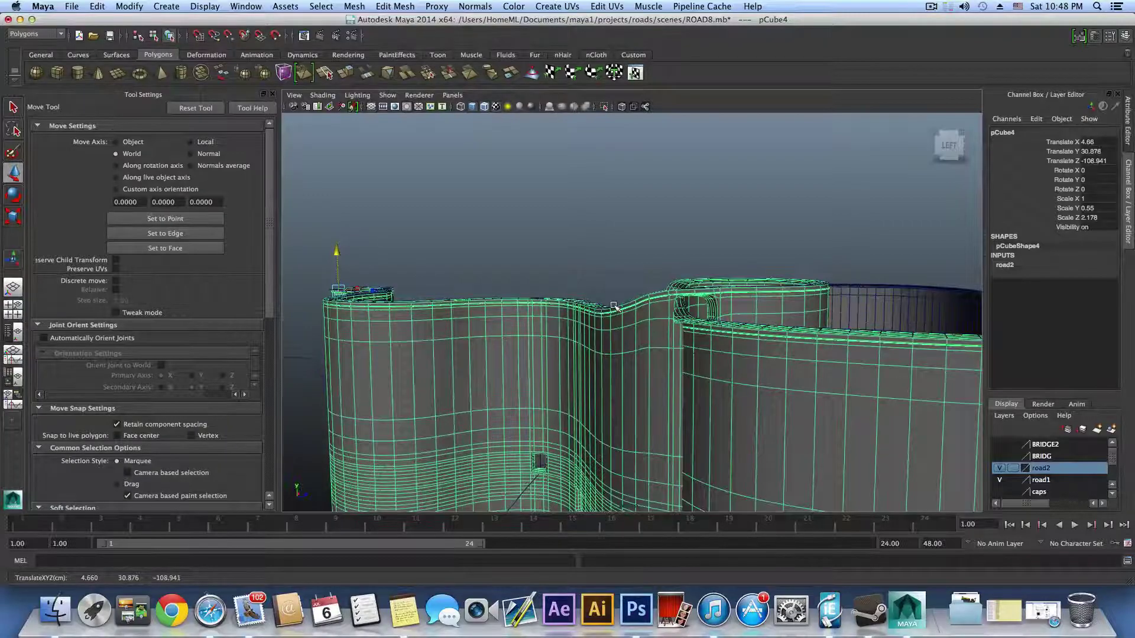
Examine how the road sits on the wall's top from the loop crossing through the bends to both ends
{"action": "left_click_drag", "start_coordinate": [614, 306], "coordinate": [782, 353], "text": "alt"}
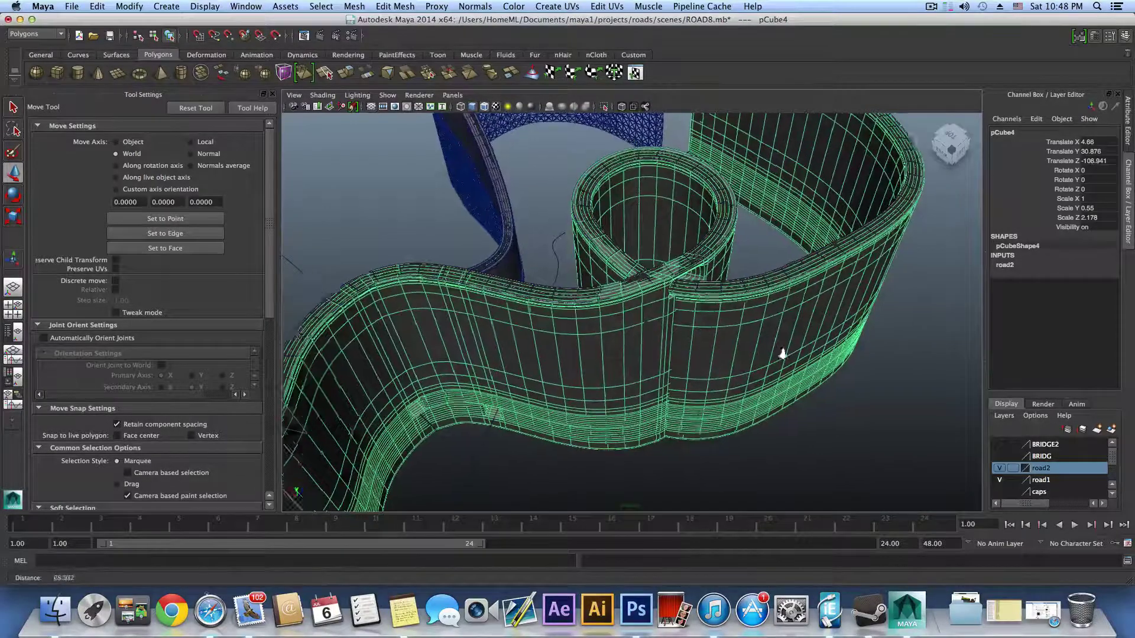
{"action": "scroll", "coordinate": [782, 353], "scroll_direction": "up", "scroll_amount": 5}
{"action": "middle_click_drag", "start_coordinate": [828, 340], "coordinate": [819, 385], "text": "alt"}
{"action": "scroll", "coordinate": [819, 386], "scroll_direction": "down", "scroll_amount": 5}
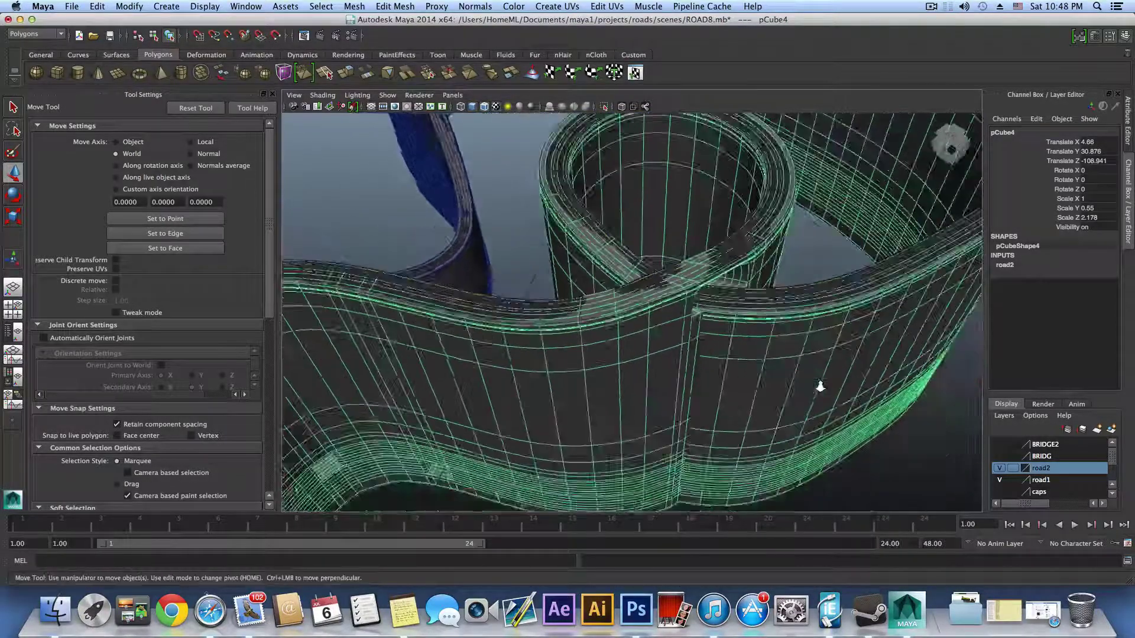
{"action": "scroll", "coordinate": [820, 385], "scroll_direction": "down", "scroll_amount": 3}
{"action": "scroll", "coordinate": [615, 354], "scroll_direction": "down", "scroll_amount": 5}
{"action": "middle_click_drag", "start_coordinate": [573, 344], "coordinate": [706, 301], "text": "alt"}
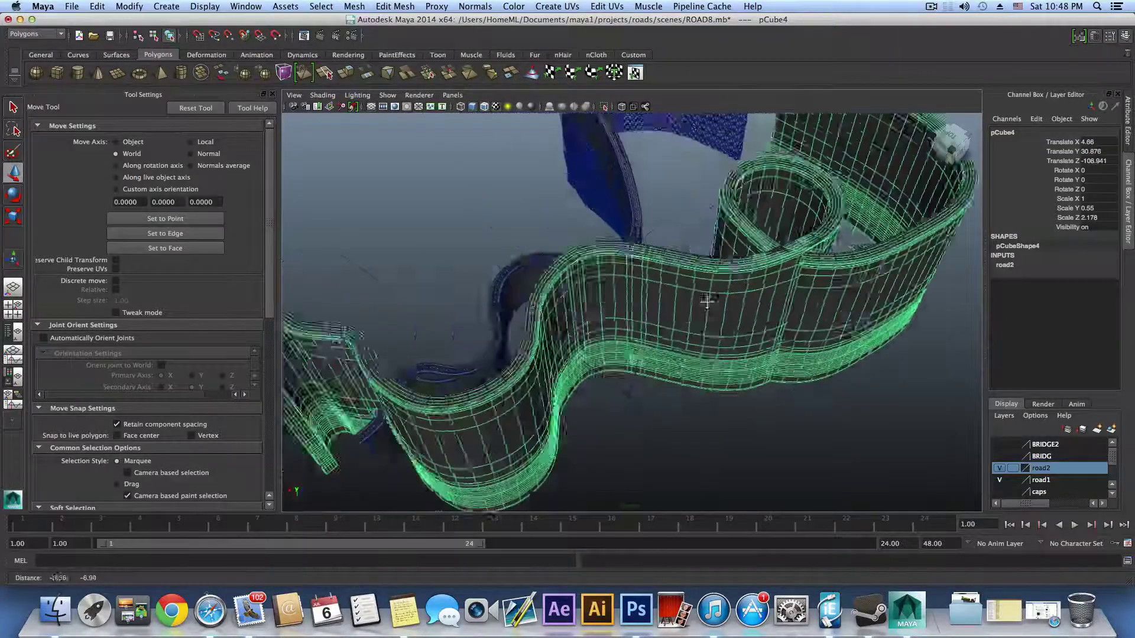
{"action": "mouse_move", "coordinate": [705, 301]}
{"action": "left_mouse_down", "text": "alt"}
{"action": "mouse_move", "coordinate": [474, 353]}
{"action": "mouse_move", "coordinate": [471, 367]}
{"action": "left_mouse_up", "text": "alt"}
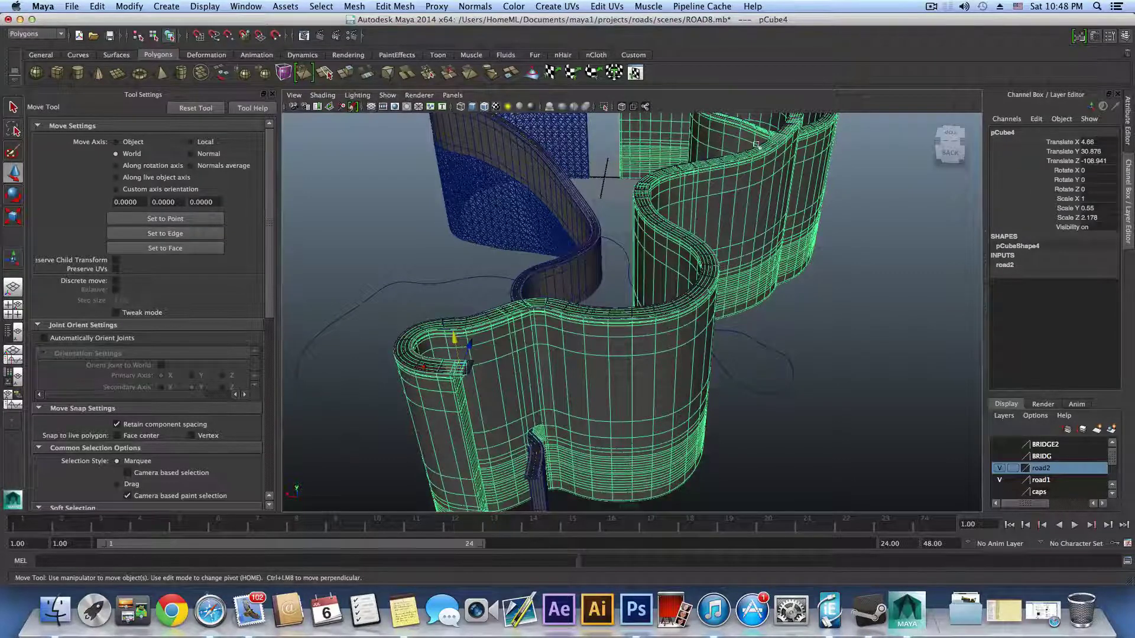
{"action": "left_click_drag", "start_coordinate": [767, 208], "coordinate": [730, 211], "text": "alt"}
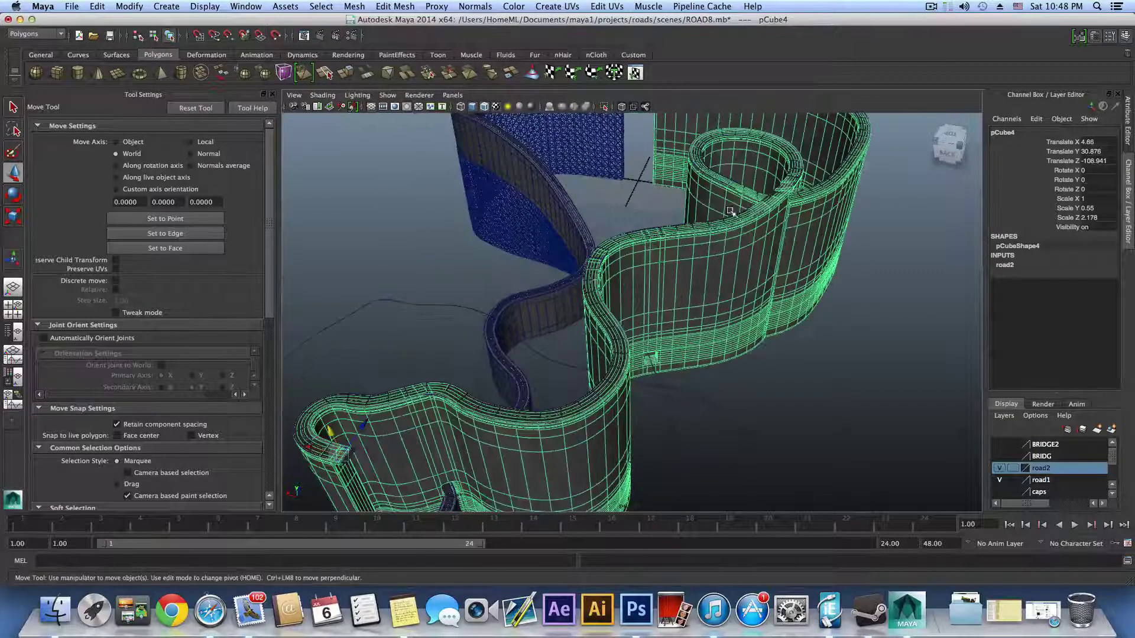
{"action": "left_click_drag", "start_coordinate": [833, 143], "coordinate": [832, 170], "text": "alt"}
{"action": "left_click_drag", "start_coordinate": [792, 205], "coordinate": [752, 337], "text": "alt"}
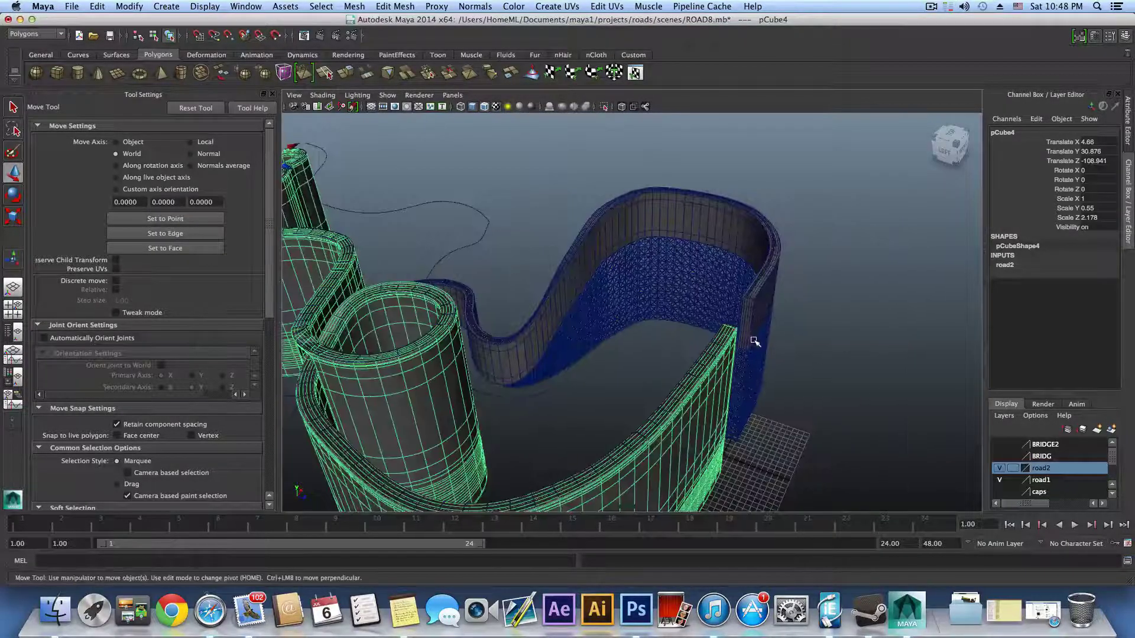
{"action": "left_click_drag", "start_coordinate": [838, 289], "coordinate": [573, 304], "text": "alt"}
{"action": "middle_click_drag", "start_coordinate": [739, 390], "coordinate": [627, 318], "text": "alt"}
{"action": "right_click_drag", "start_coordinate": [627, 318], "coordinate": [673, 324], "text": "alt"}
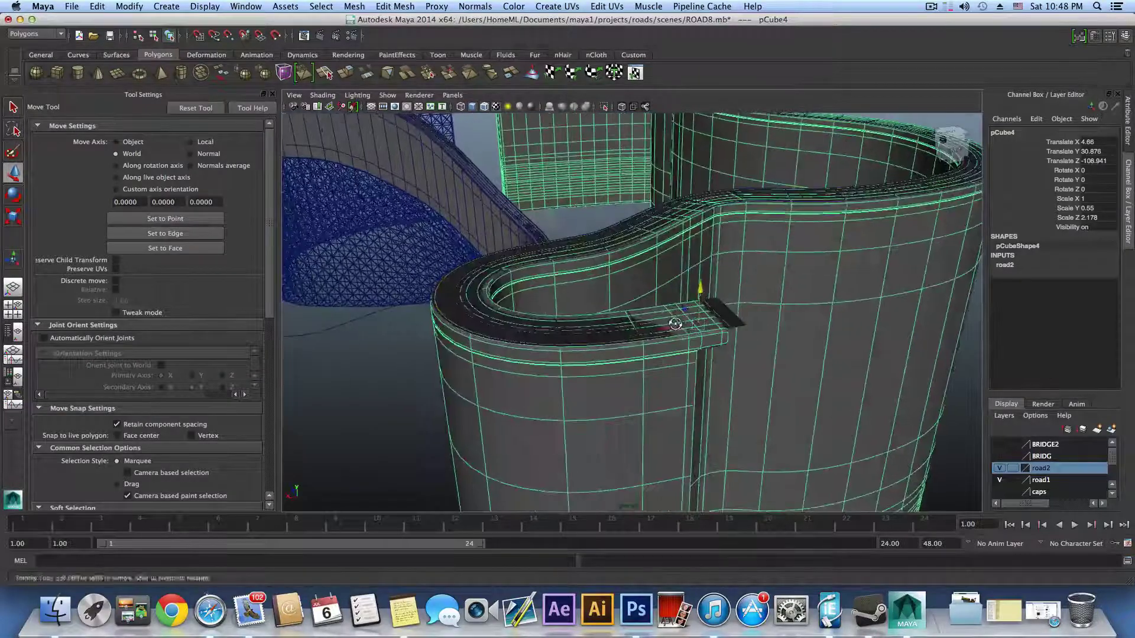
{"action": "left_click_drag", "start_coordinate": [674, 324], "coordinate": [648, 335], "text": "alt"}
Select the textured road and open the Bump settings of its mia_material_x1 material
{"action": "left_click", "coordinate": [520, 386]}
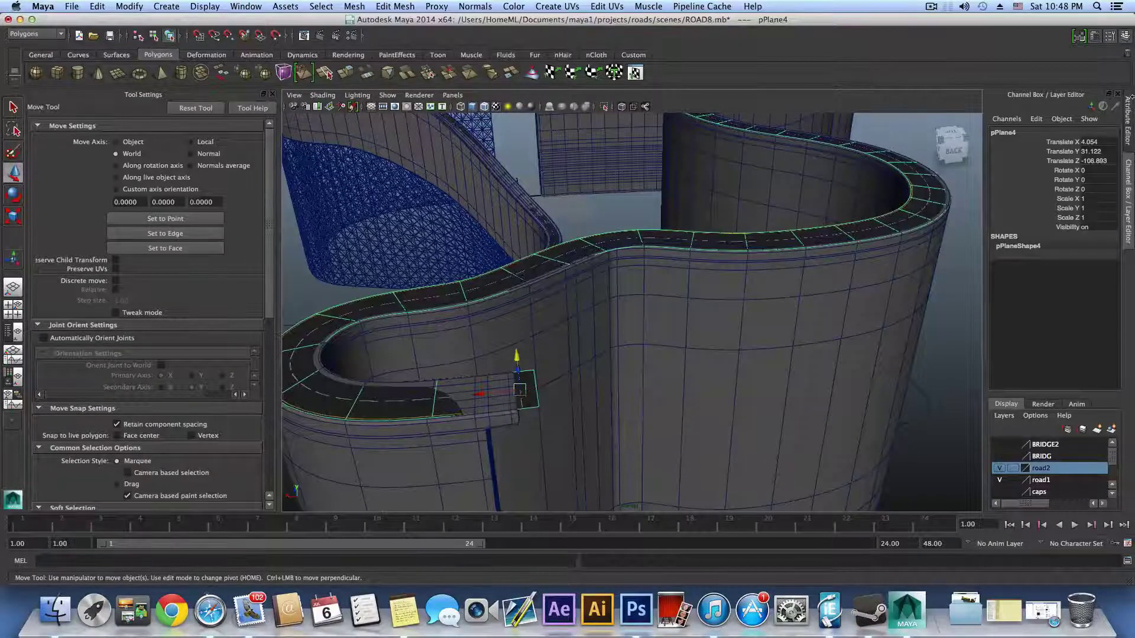
{"action": "left_click", "coordinate": [1126, 40]}
{"action": "left_click", "coordinate": [1125, 41]}
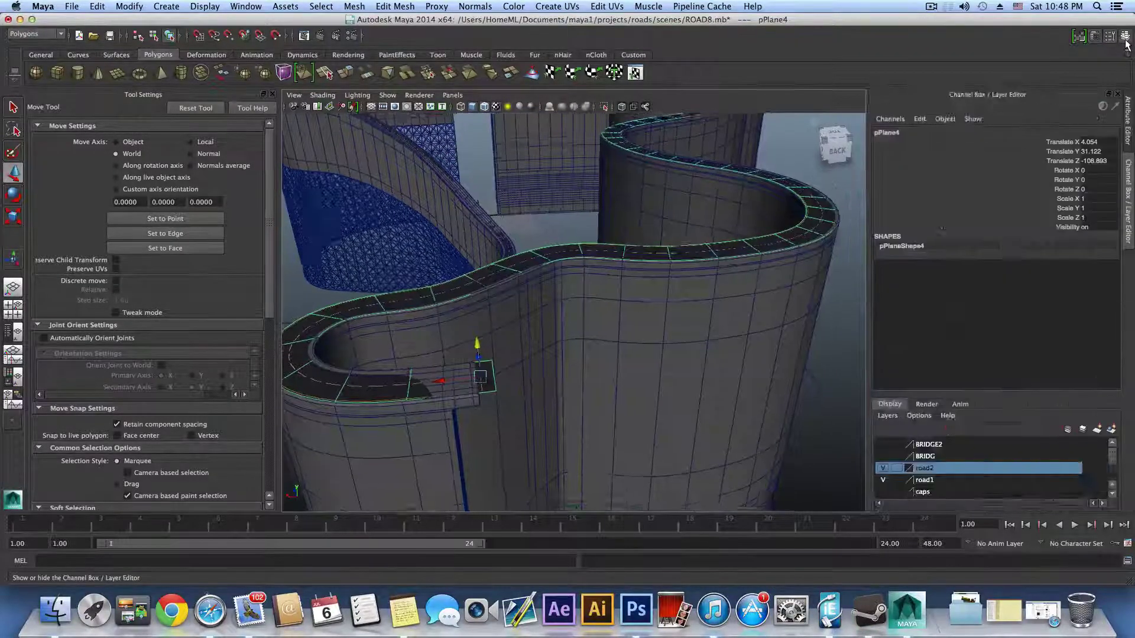
{"action": "left_click", "coordinate": [1126, 42]}
{"action": "left_click", "coordinate": [1017, 130]}
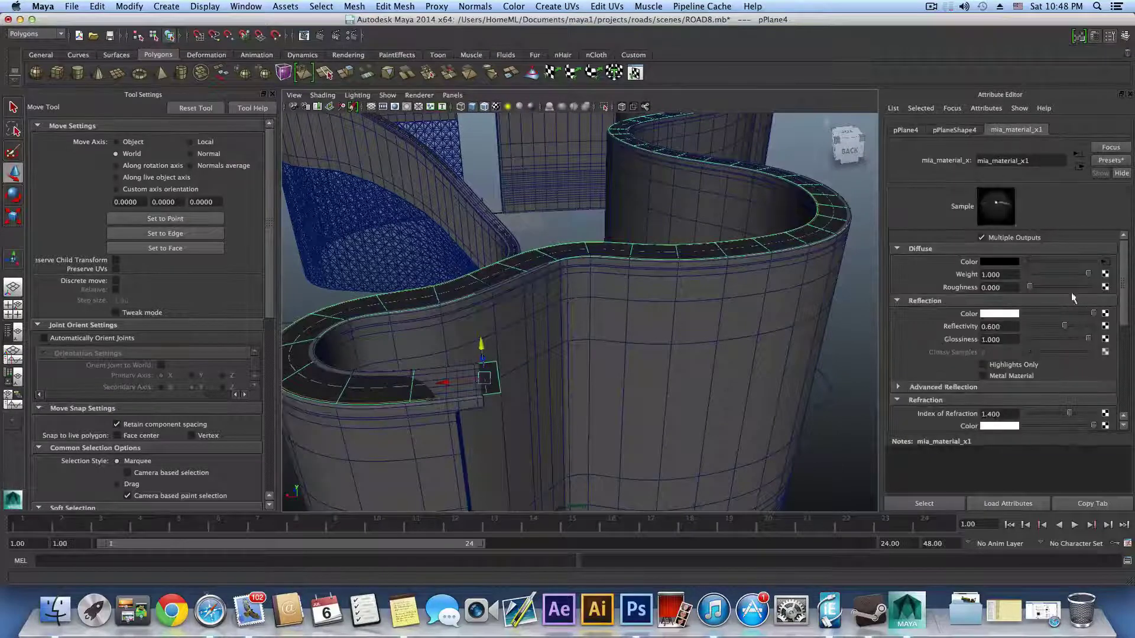
{"action": "scroll", "coordinate": [1062, 344], "scroll_direction": "down", "scroll_amount": 5}
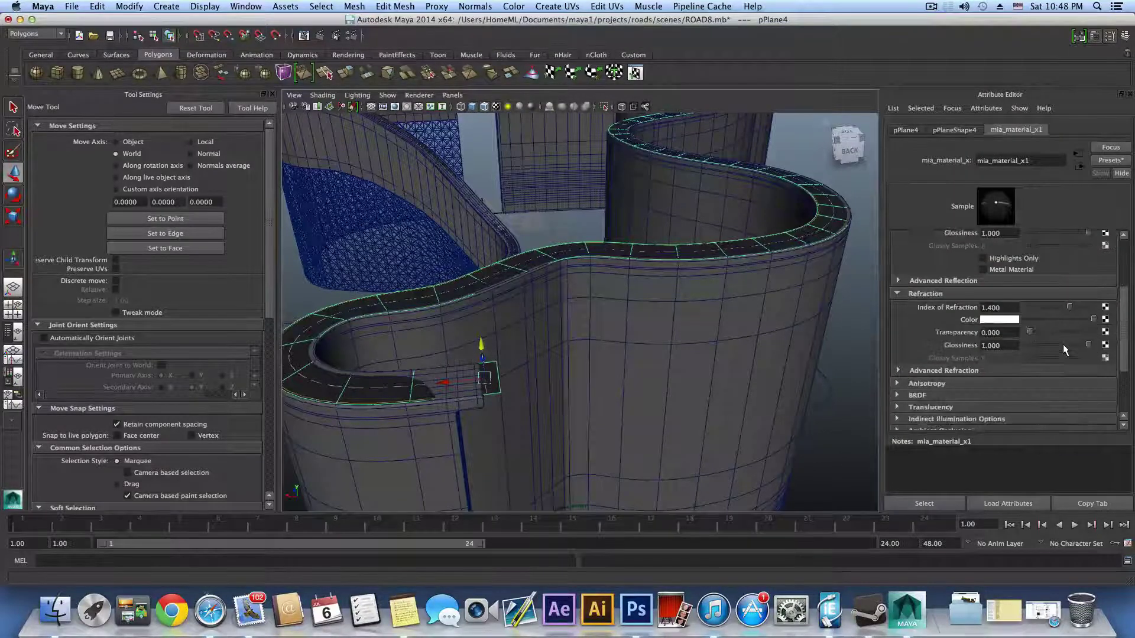
{"action": "left_click", "coordinate": [939, 364]}
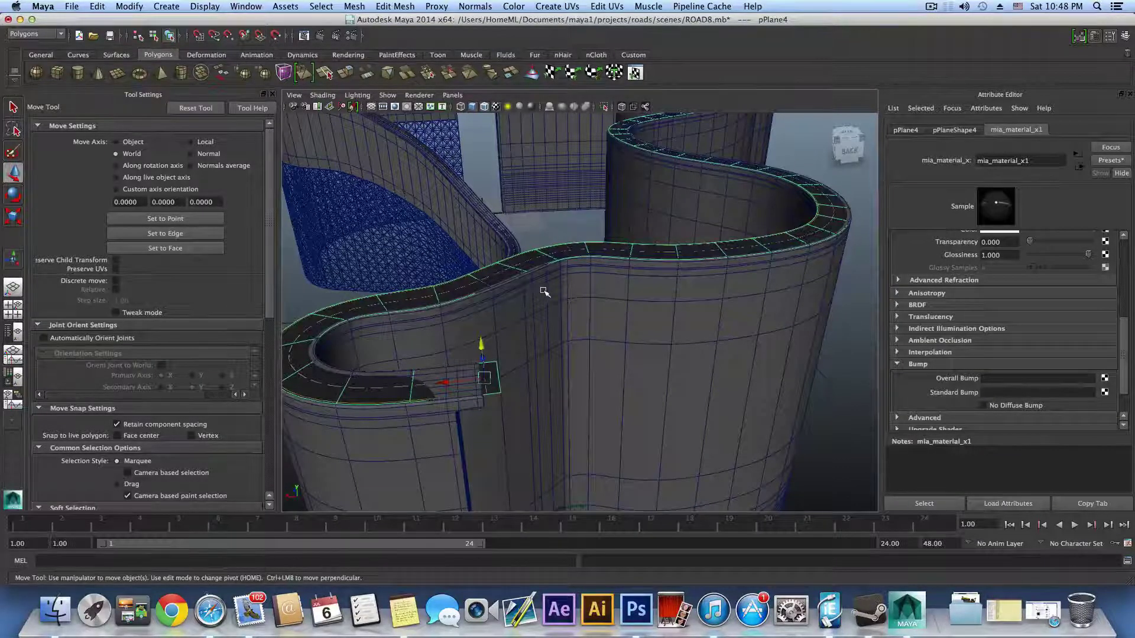
Raise the textured road slightly above the wall's top surface, to about Y 31.17
{"action": "middle_click_drag", "start_coordinate": [543, 288], "coordinate": [567, 282], "text": "alt"}
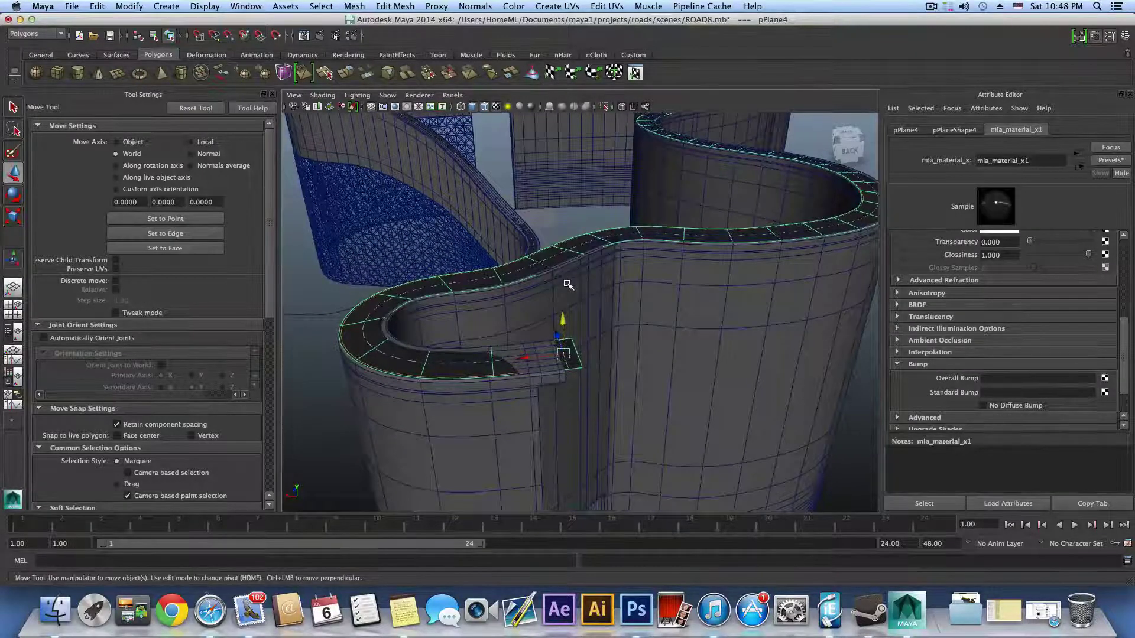
{"action": "left_click", "coordinate": [561, 317]}
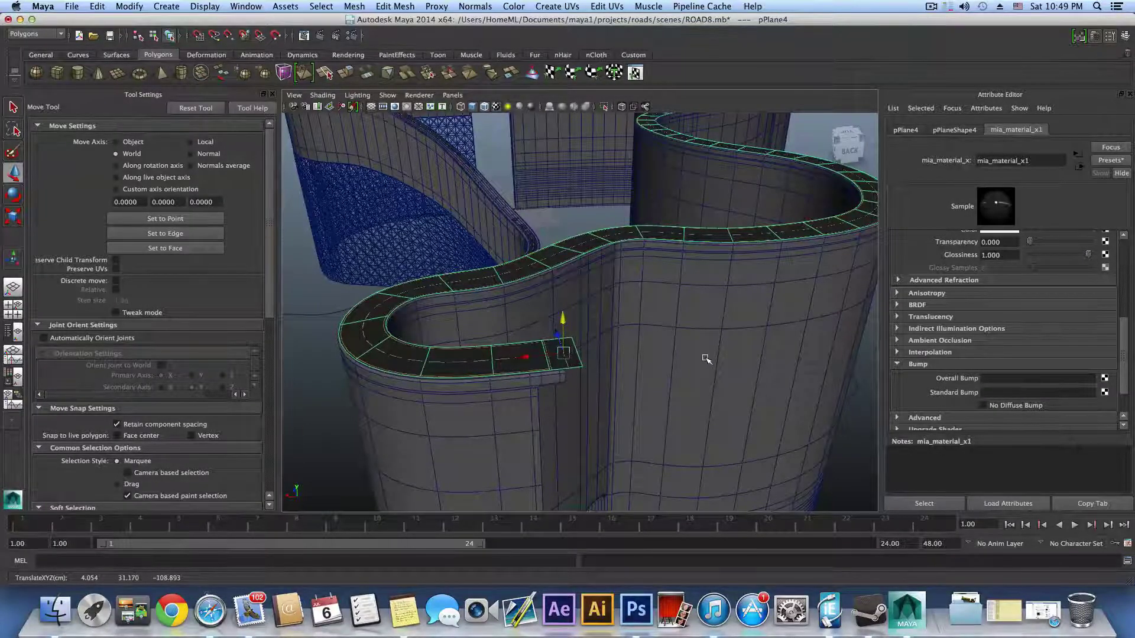
Examine the road's fit along the whole wall from all sides, including the loop crossing and the outer bends
{"action": "right_click_drag", "start_coordinate": [705, 358], "coordinate": [649, 316], "text": "alt"}
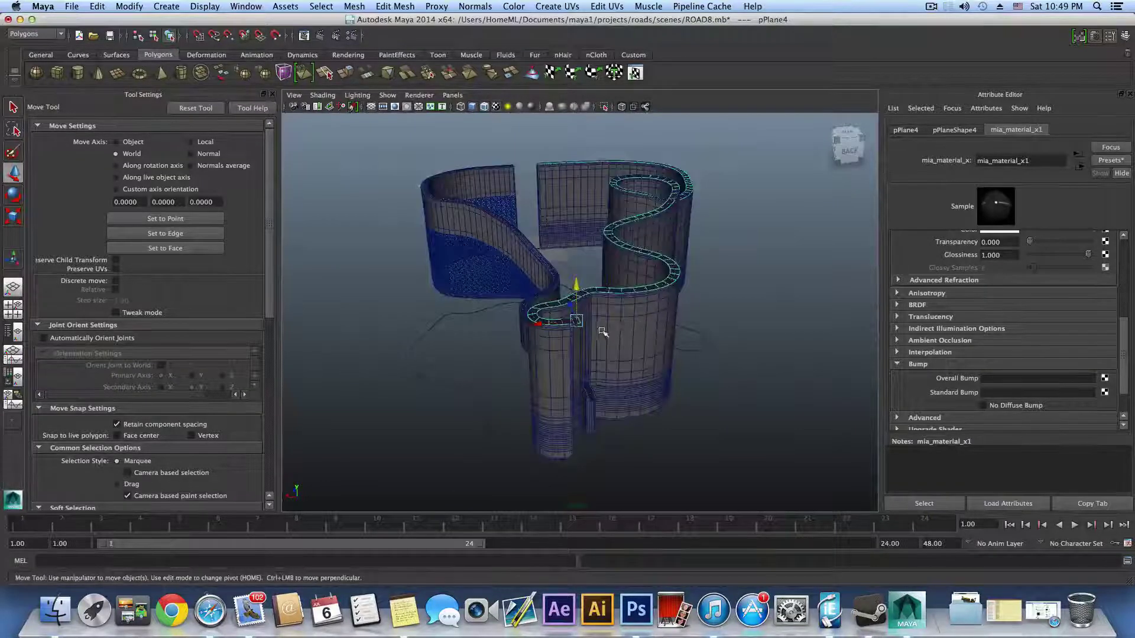
{"action": "left_click_drag", "start_coordinate": [600, 326], "coordinate": [514, 331], "text": "alt"}
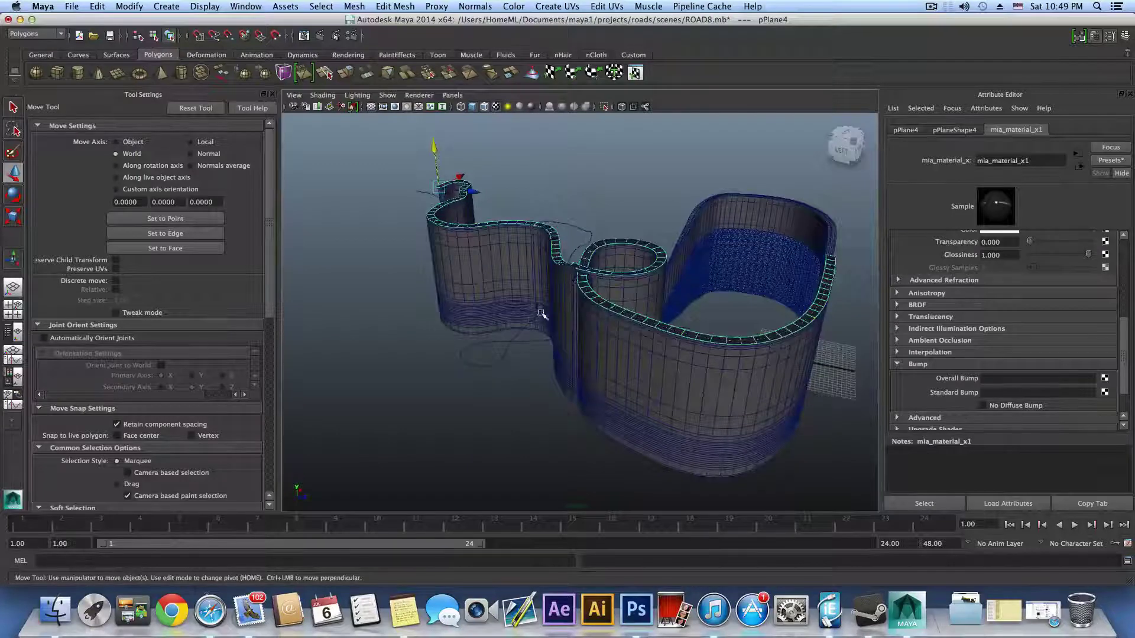
{"action": "mouse_move", "coordinate": [625, 344]}
{"action": "left_mouse_down", "text": "alt"}
{"action": "mouse_move", "coordinate": [532, 337]}
{"action": "mouse_move", "coordinate": [539, 393]}
{"action": "mouse_move", "coordinate": [479, 378]}
{"action": "mouse_move", "coordinate": [594, 390]}
{"action": "mouse_move", "coordinate": [621, 367]}
{"action": "mouse_move", "coordinate": [636, 304]}
{"action": "mouse_move", "coordinate": [639, 347]}
{"action": "mouse_move", "coordinate": [628, 351]}
{"action": "left_mouse_up", "text": "alt"}
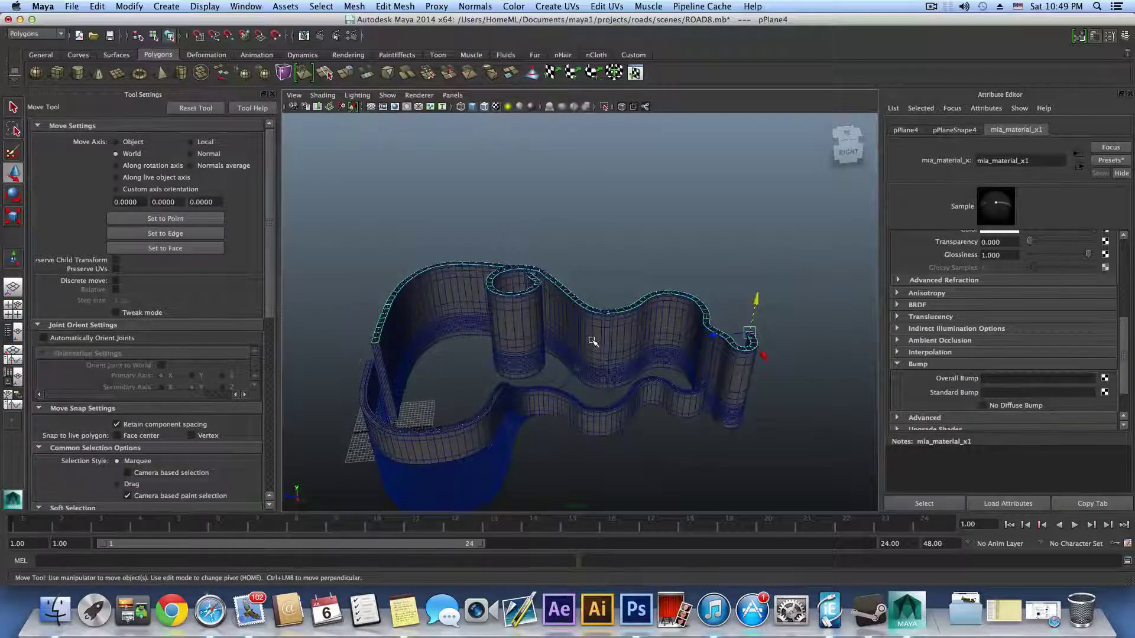
{"action": "left_click_drag", "start_coordinate": [585, 336], "coordinate": [511, 312], "text": "alt"}
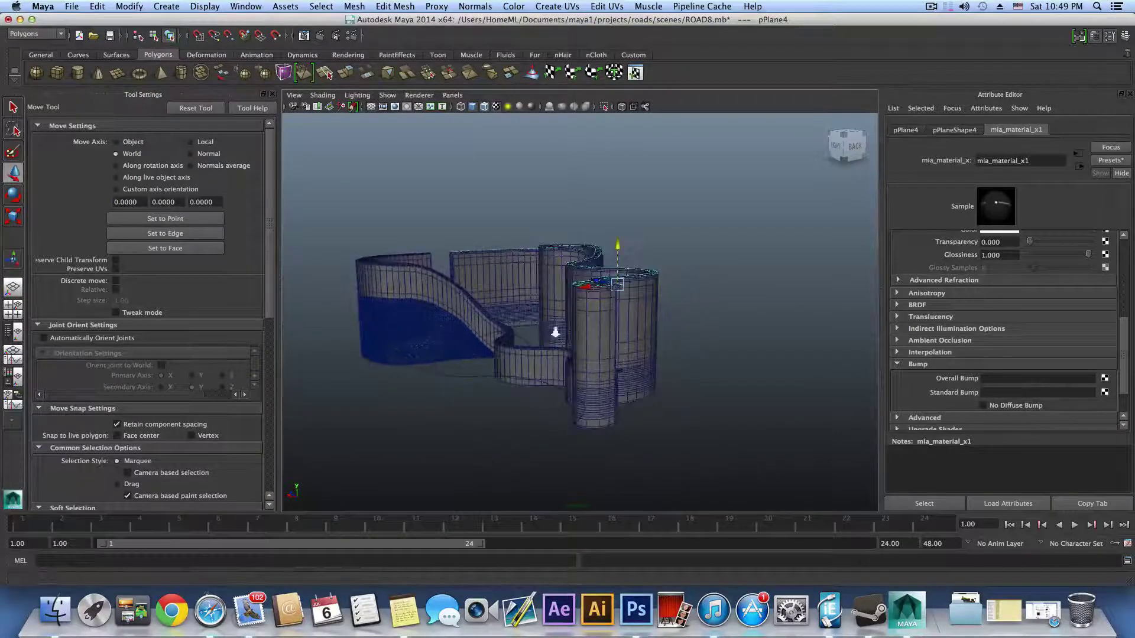
{"action": "right_click_drag", "start_coordinate": [555, 331], "coordinate": [649, 321], "text": "alt"}
{"action": "left_click_drag", "start_coordinate": [641, 316], "coordinate": [625, 347], "text": "alt"}
{"action": "left_click_drag", "start_coordinate": [557, 362], "coordinate": [625, 357], "text": "alt"}
{"action": "mouse_move", "coordinate": [727, 354]}
{"action": "left_mouse_down", "text": "alt"}
{"action": "mouse_move", "coordinate": [787, 351]}
{"action": "mouse_move", "coordinate": [708, 354]}
{"action": "left_mouse_up", "text": "alt"}
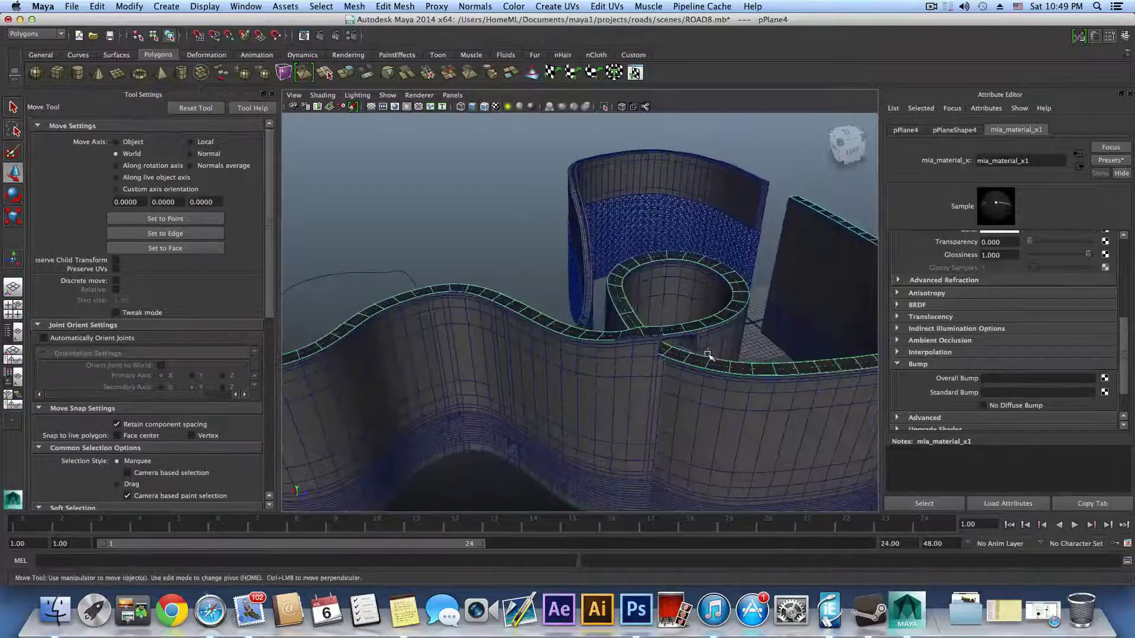
{"action": "left_click_drag", "start_coordinate": [792, 362], "coordinate": [737, 367], "text": "alt"}
{"action": "middle_click_drag", "start_coordinate": [736, 367], "coordinate": [637, 357], "text": "alt"}
{"action": "left_click_drag", "start_coordinate": [638, 357], "coordinate": [593, 359], "text": "alt"}
{"action": "middle_click_drag", "start_coordinate": [592, 359], "coordinate": [654, 331], "text": "alt"}
{"action": "left_click_drag", "start_coordinate": [654, 332], "coordinate": [742, 320], "text": "alt"}
{"action": "middle_click_drag", "start_coordinate": [553, 380], "coordinate": [726, 342], "text": "alt"}
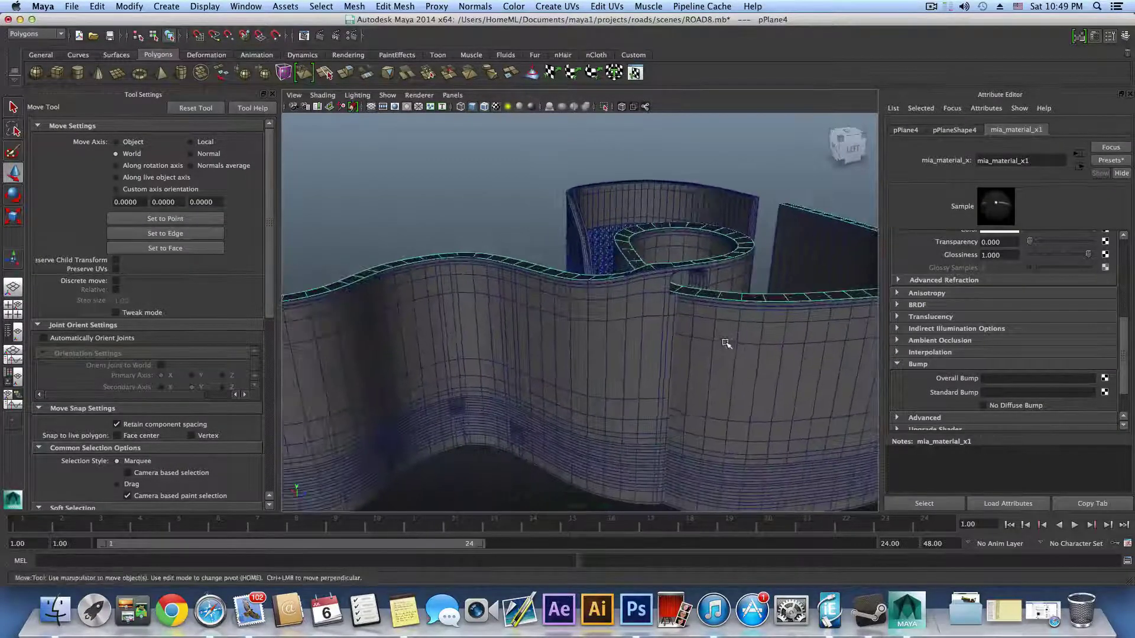
{"action": "right_click_drag", "start_coordinate": [727, 342], "coordinate": [367, 328], "text": "alt"}
{"action": "left_click_drag", "start_coordinate": [367, 327], "coordinate": [512, 337], "text": "alt"}
{"action": "scroll", "coordinate": [721, 377], "scroll_direction": "up", "scroll_amount": 5}
{"action": "scroll", "coordinate": [721, 377], "scroll_direction": "up", "scroll_amount": 3}
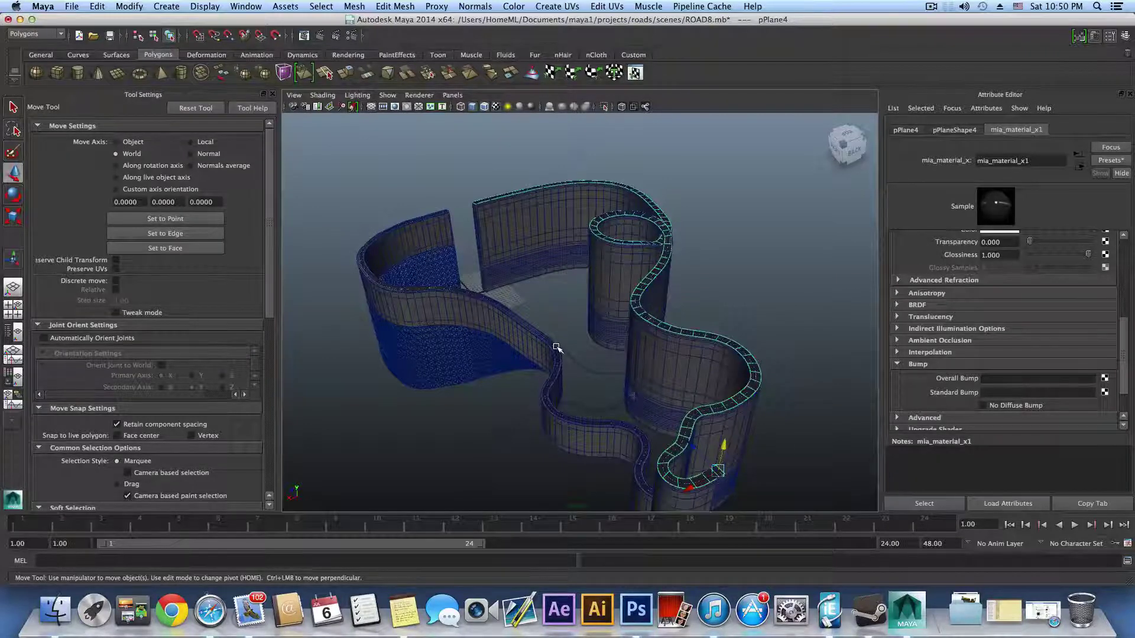
{"action": "left_click_drag", "start_coordinate": [562, 362], "coordinate": [440, 343], "text": "alt"}
{"action": "mouse_move", "coordinate": [468, 337]}
{"action": "middle_mouse_down", "text": "alt"}
{"action": "mouse_move", "coordinate": [488, 352]}
{"action": "mouse_move", "coordinate": [486, 328]}
{"action": "middle_mouse_up", "text": "alt"}
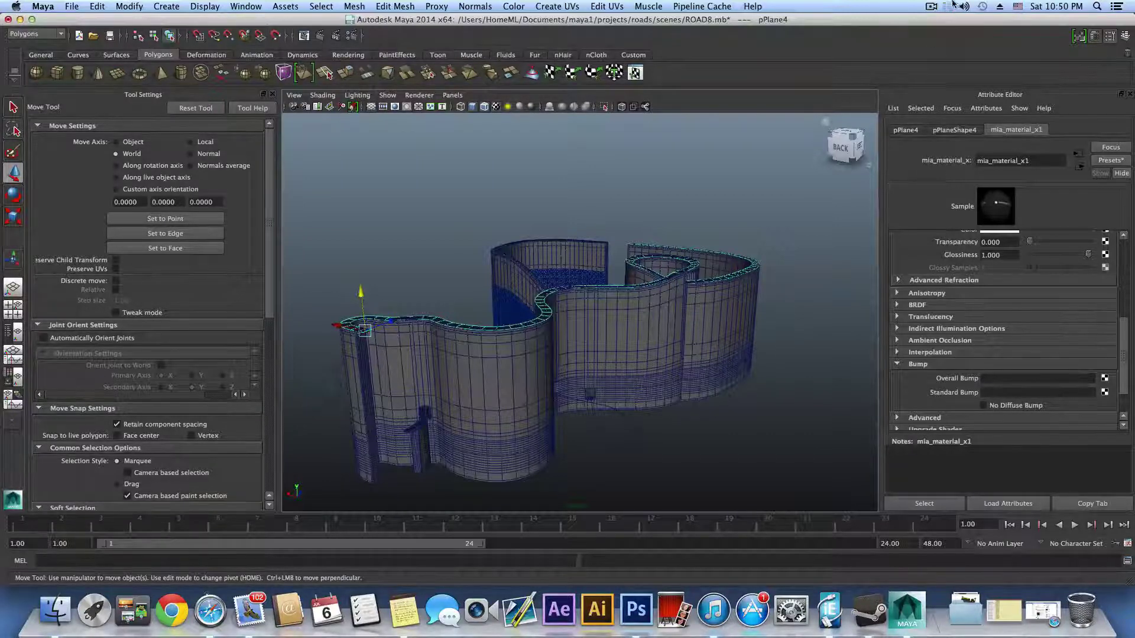
{"action": "left_click", "coordinate": [930, 7]}
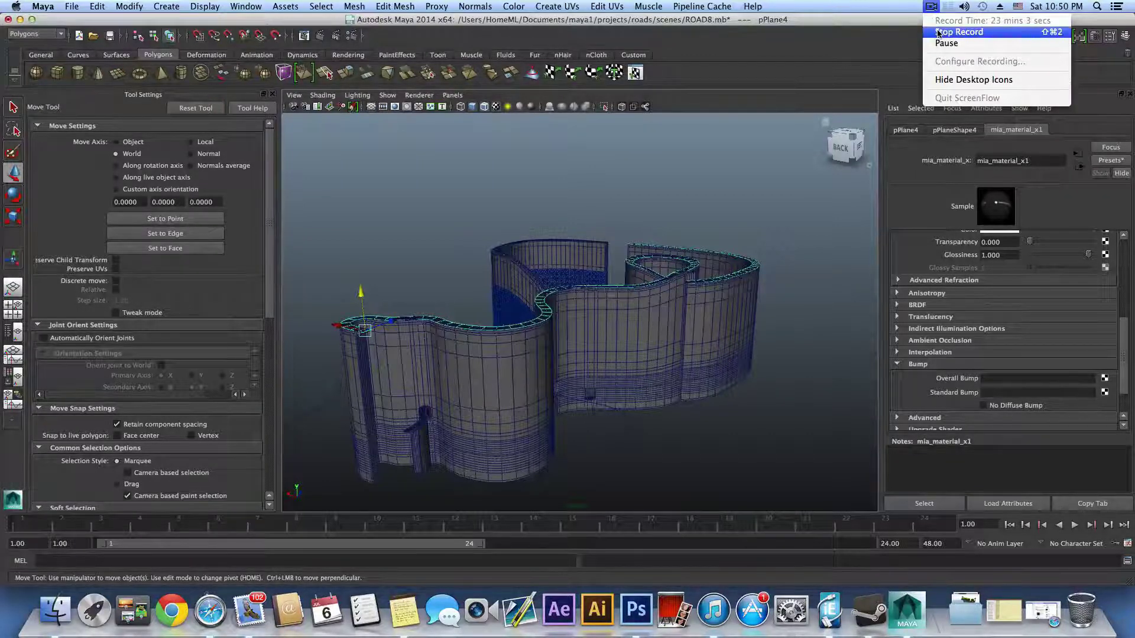